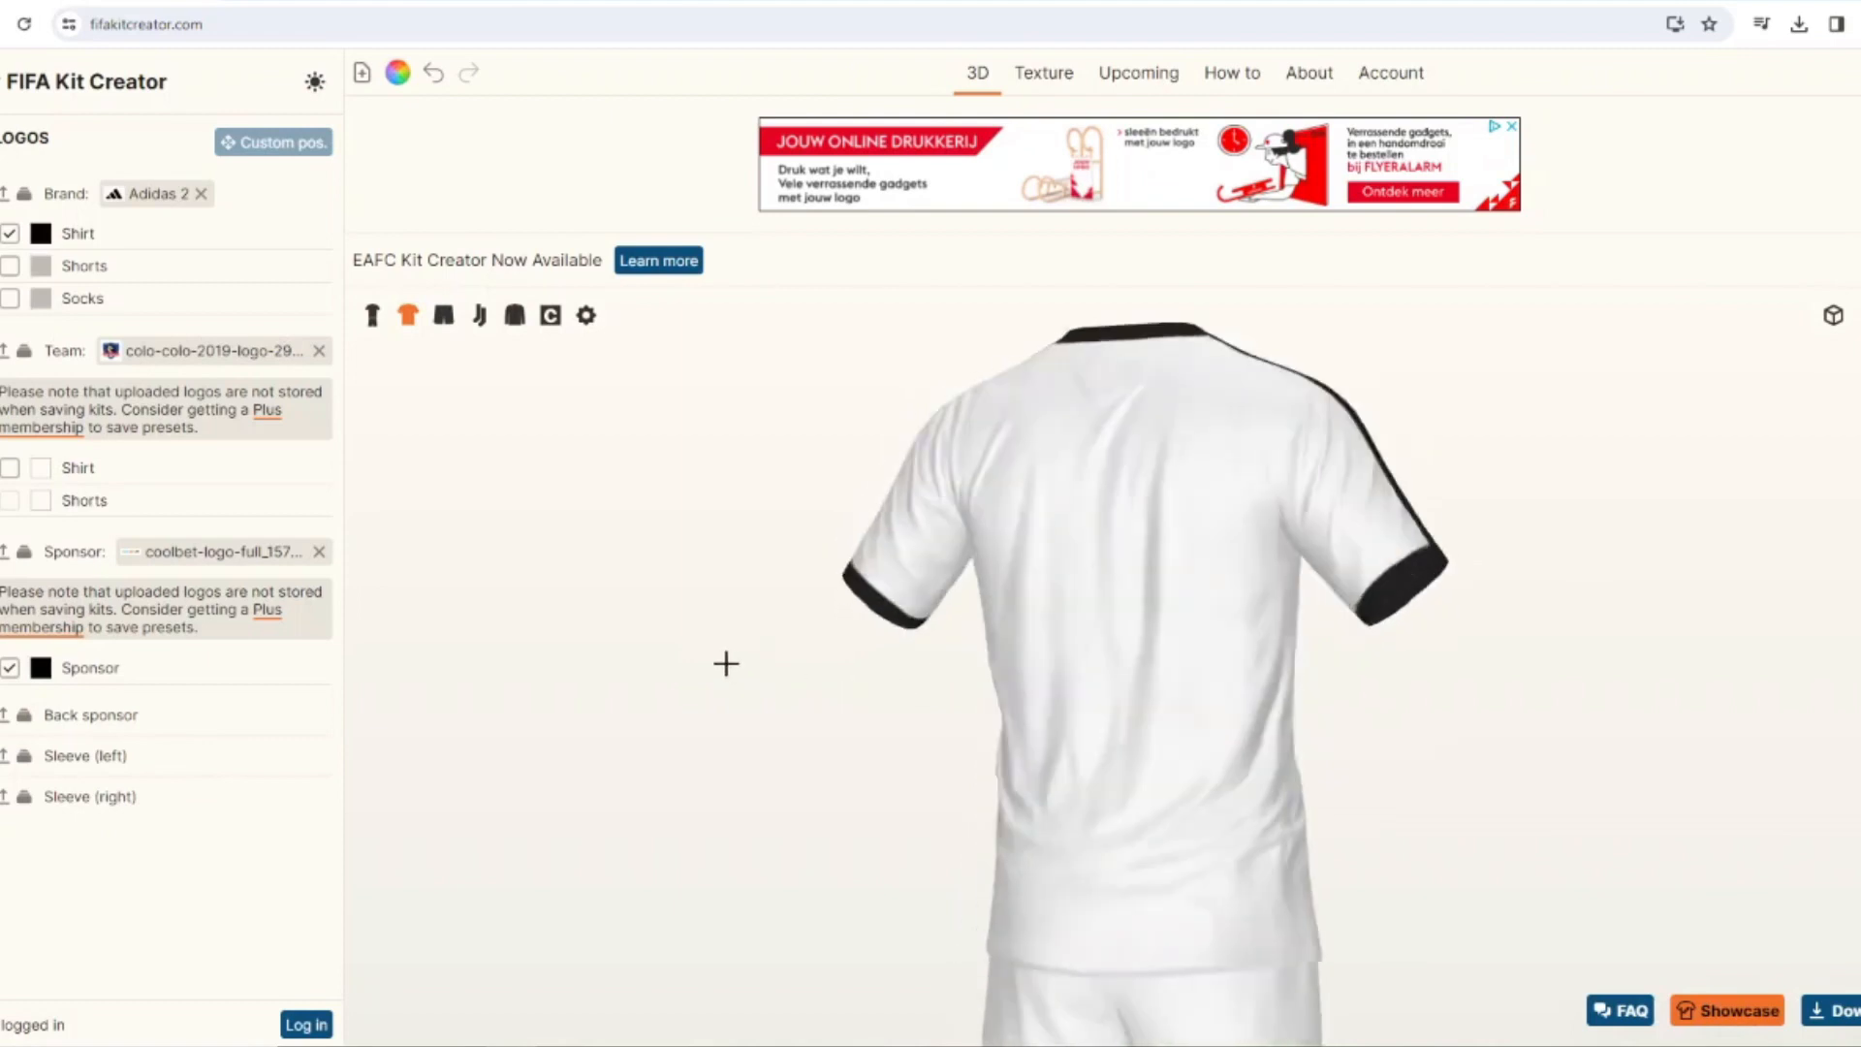
pyautogui.click(0, 223)
pyautogui.click(10, 318)
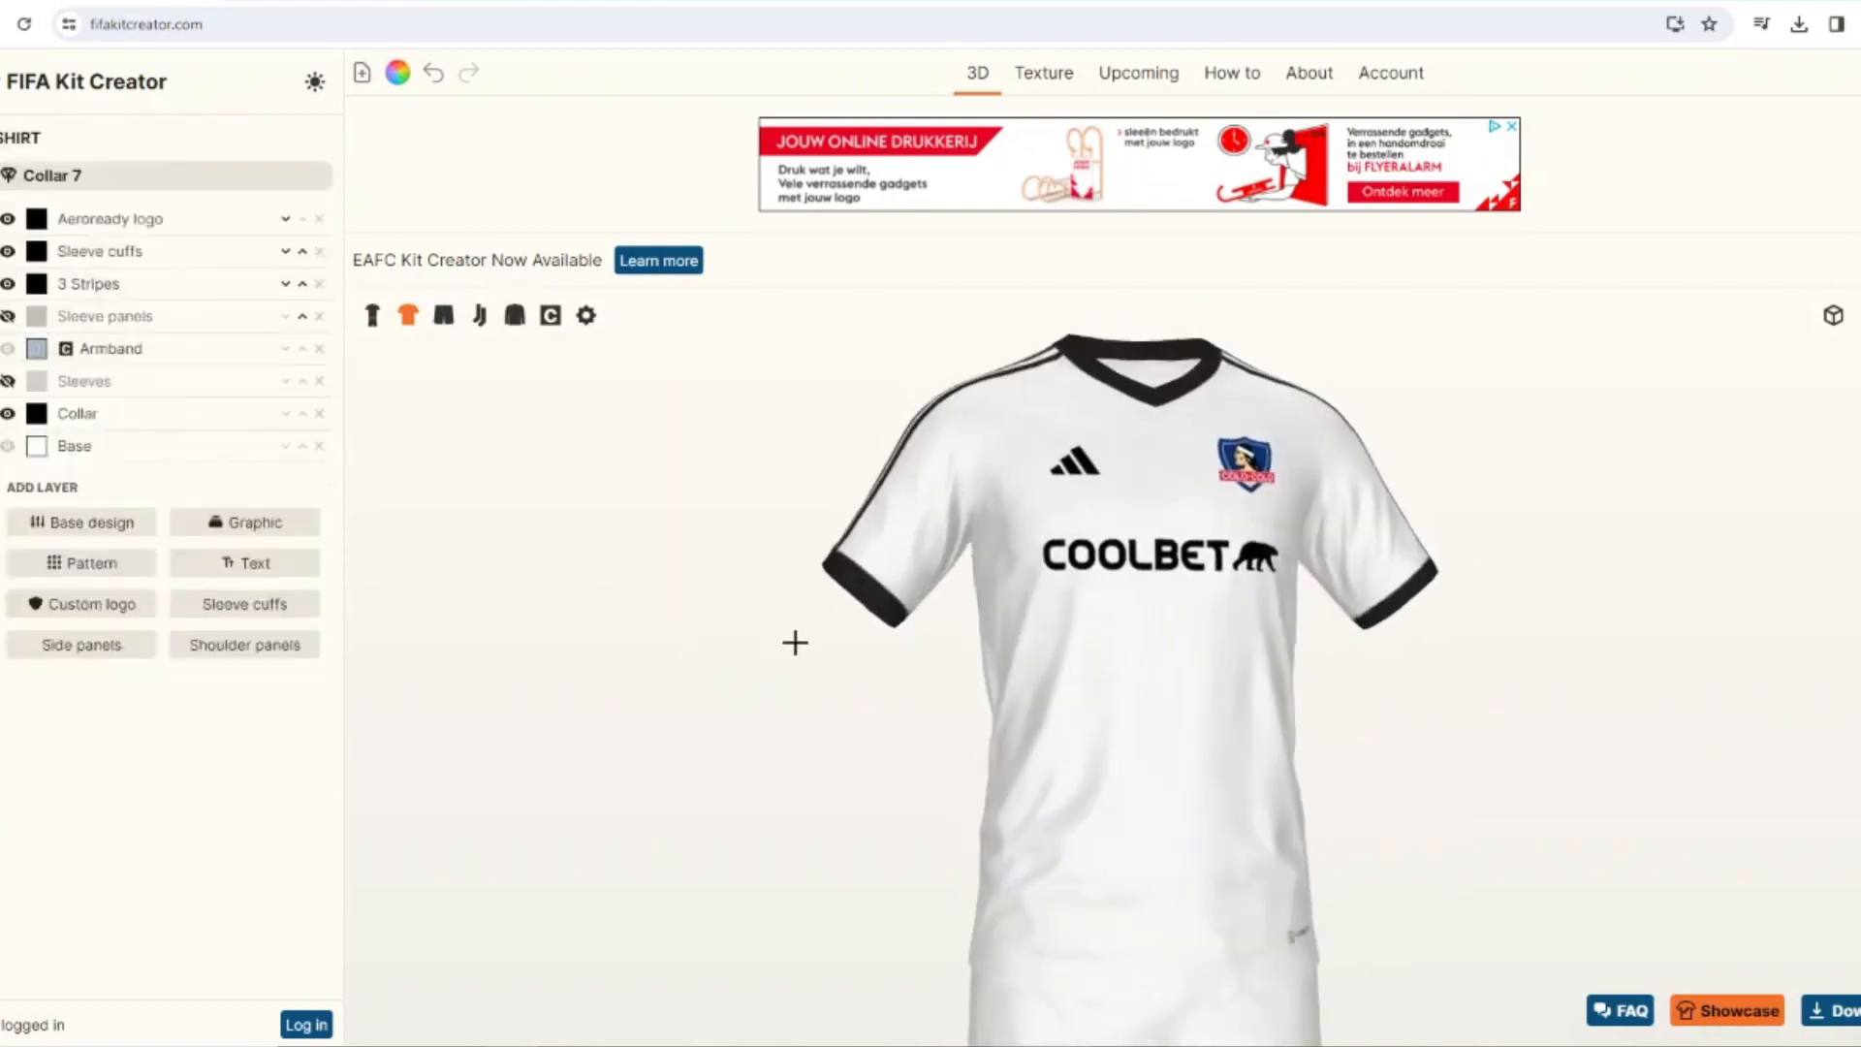
pyautogui.click(371, 315)
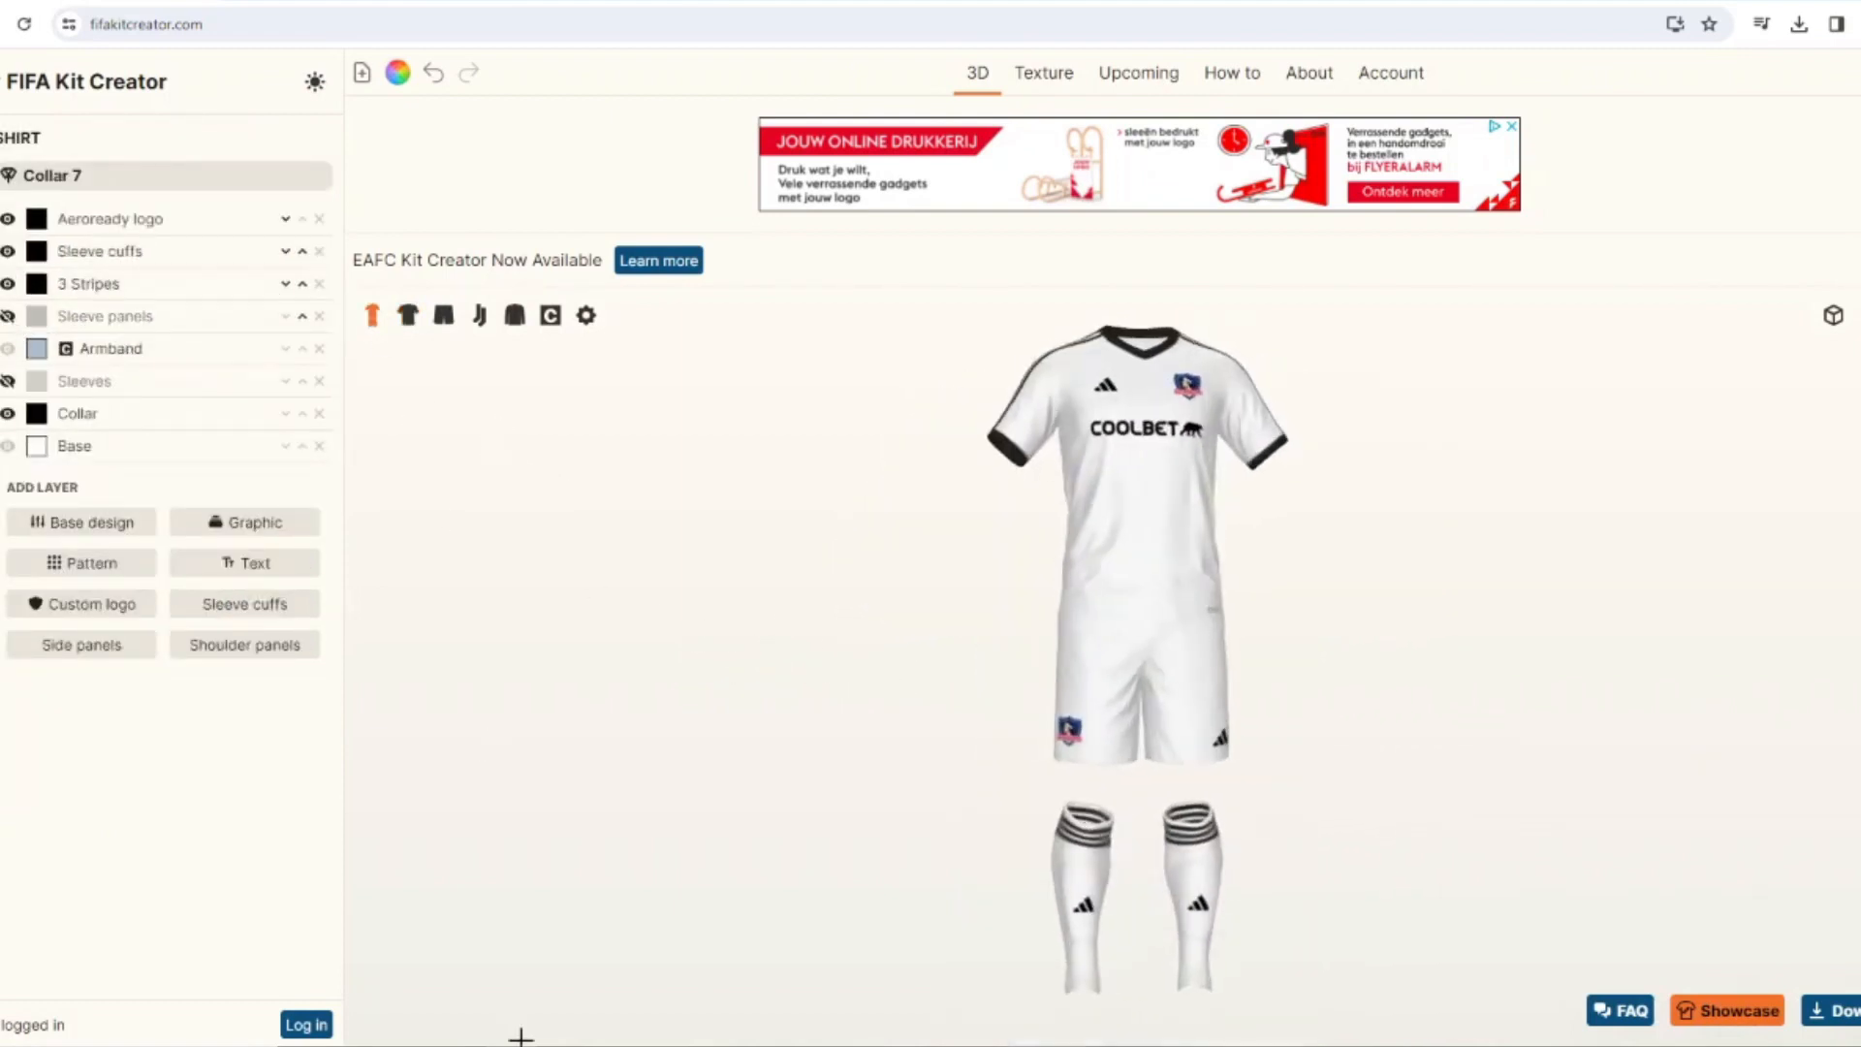
pyautogui.click(407, 317)
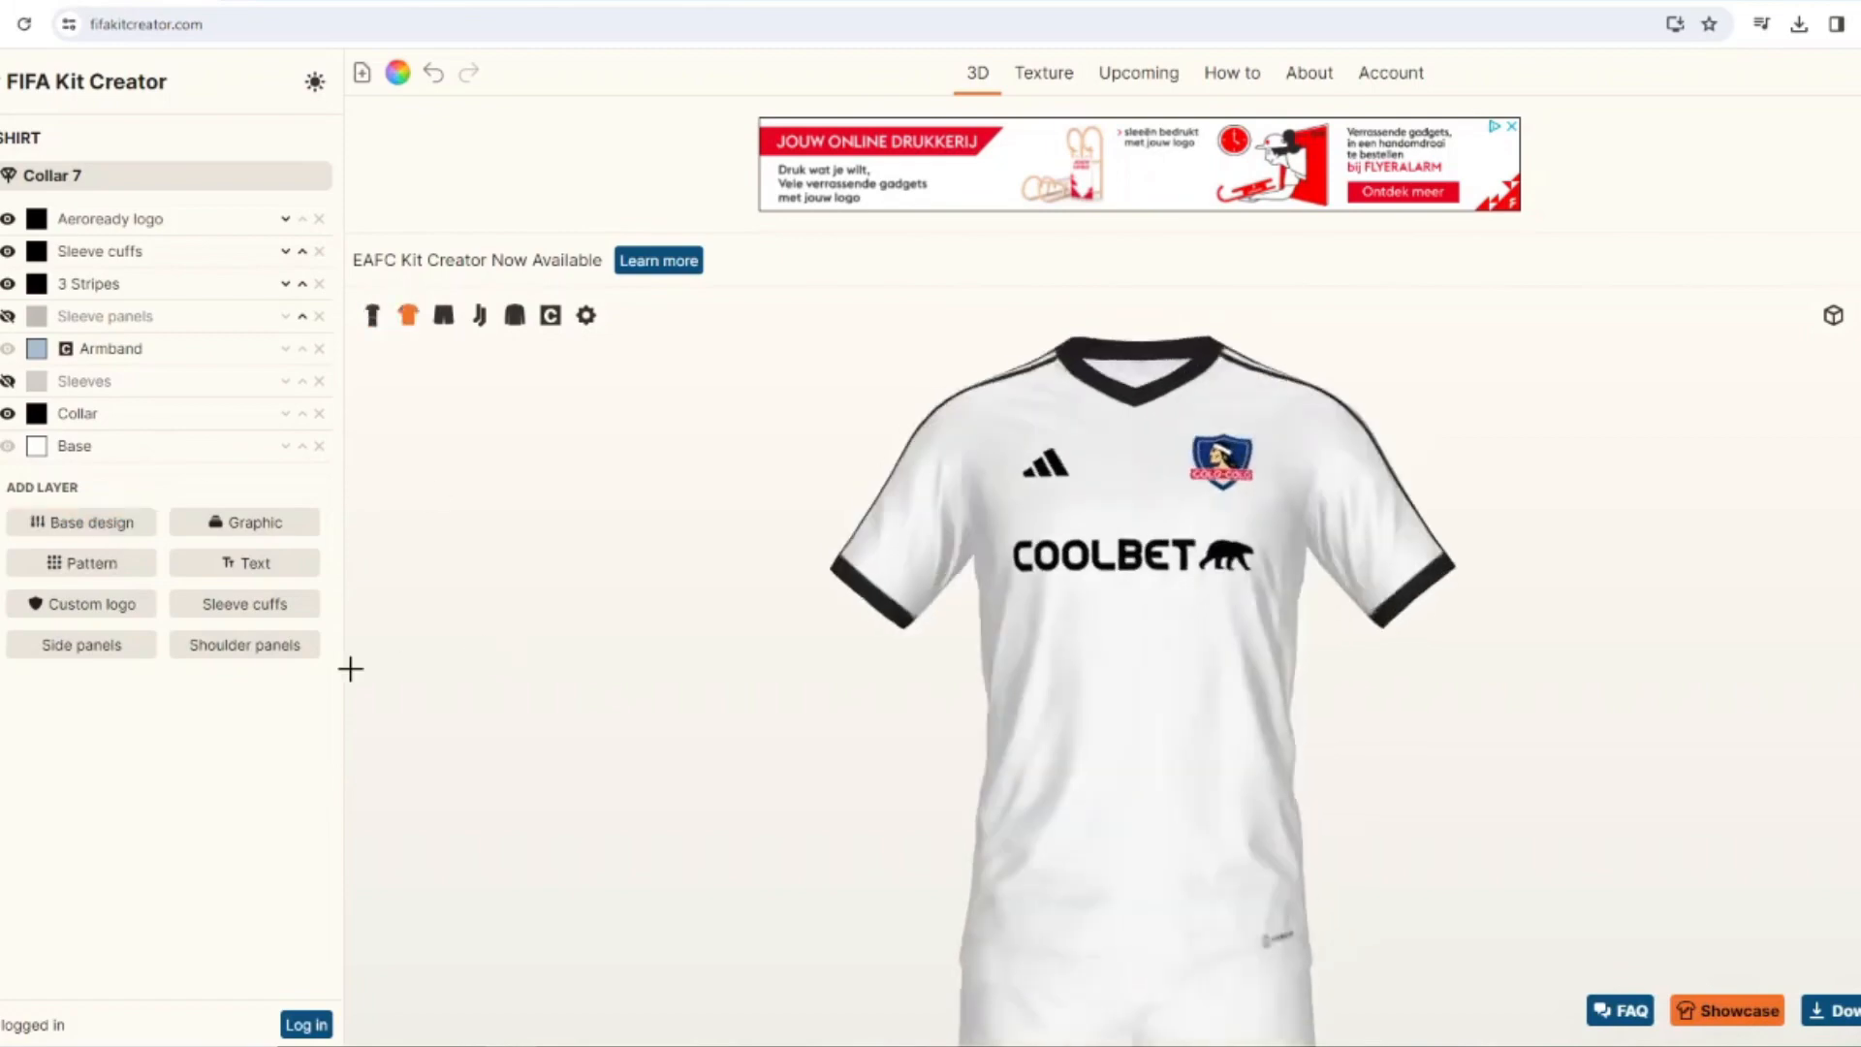
# Turn on a black border with a width of 1 around the team crest on the shirt.
pyautogui.click(2, 291)
pyautogui.click(40, 469)
pyautogui.click(37, 663)
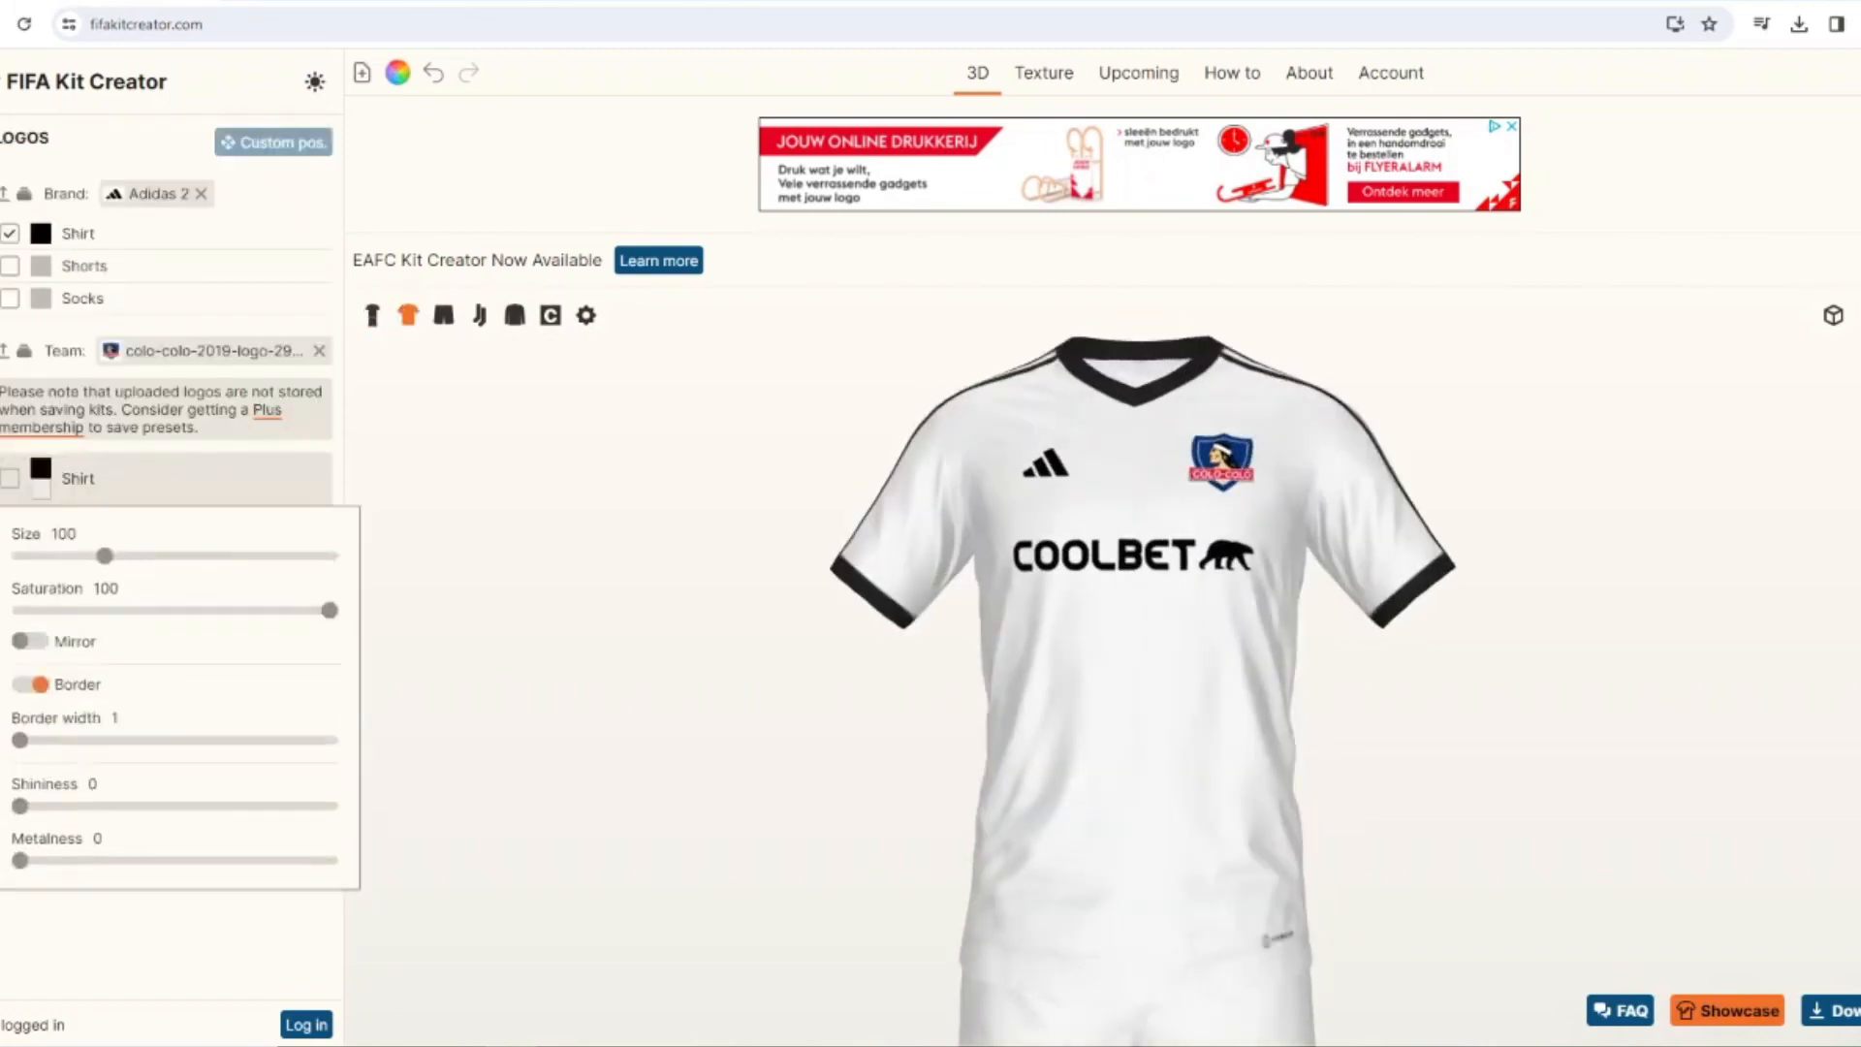
pyautogui.click(2, 678)
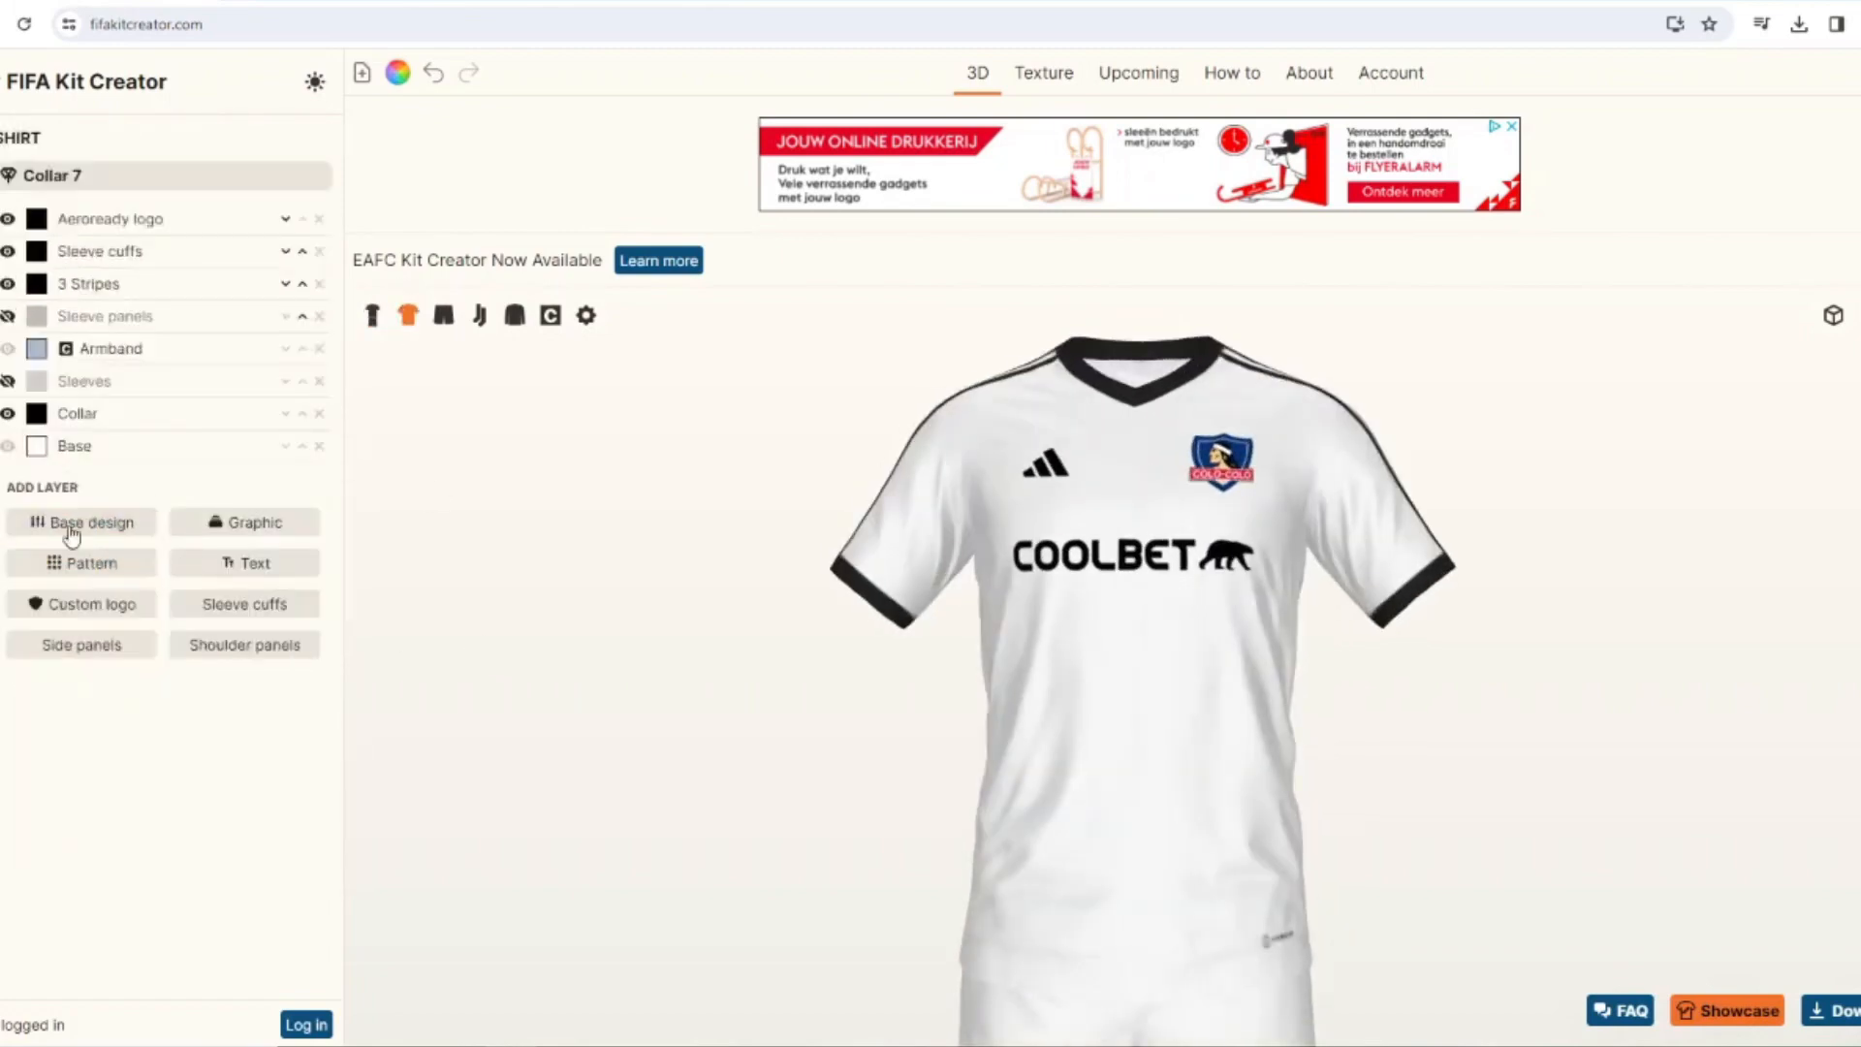
# Add the Liquid 4 pattern as a new layer on the shirt.
pyautogui.click(72, 557)
pyautogui.scroll(-4, 1105, 628)
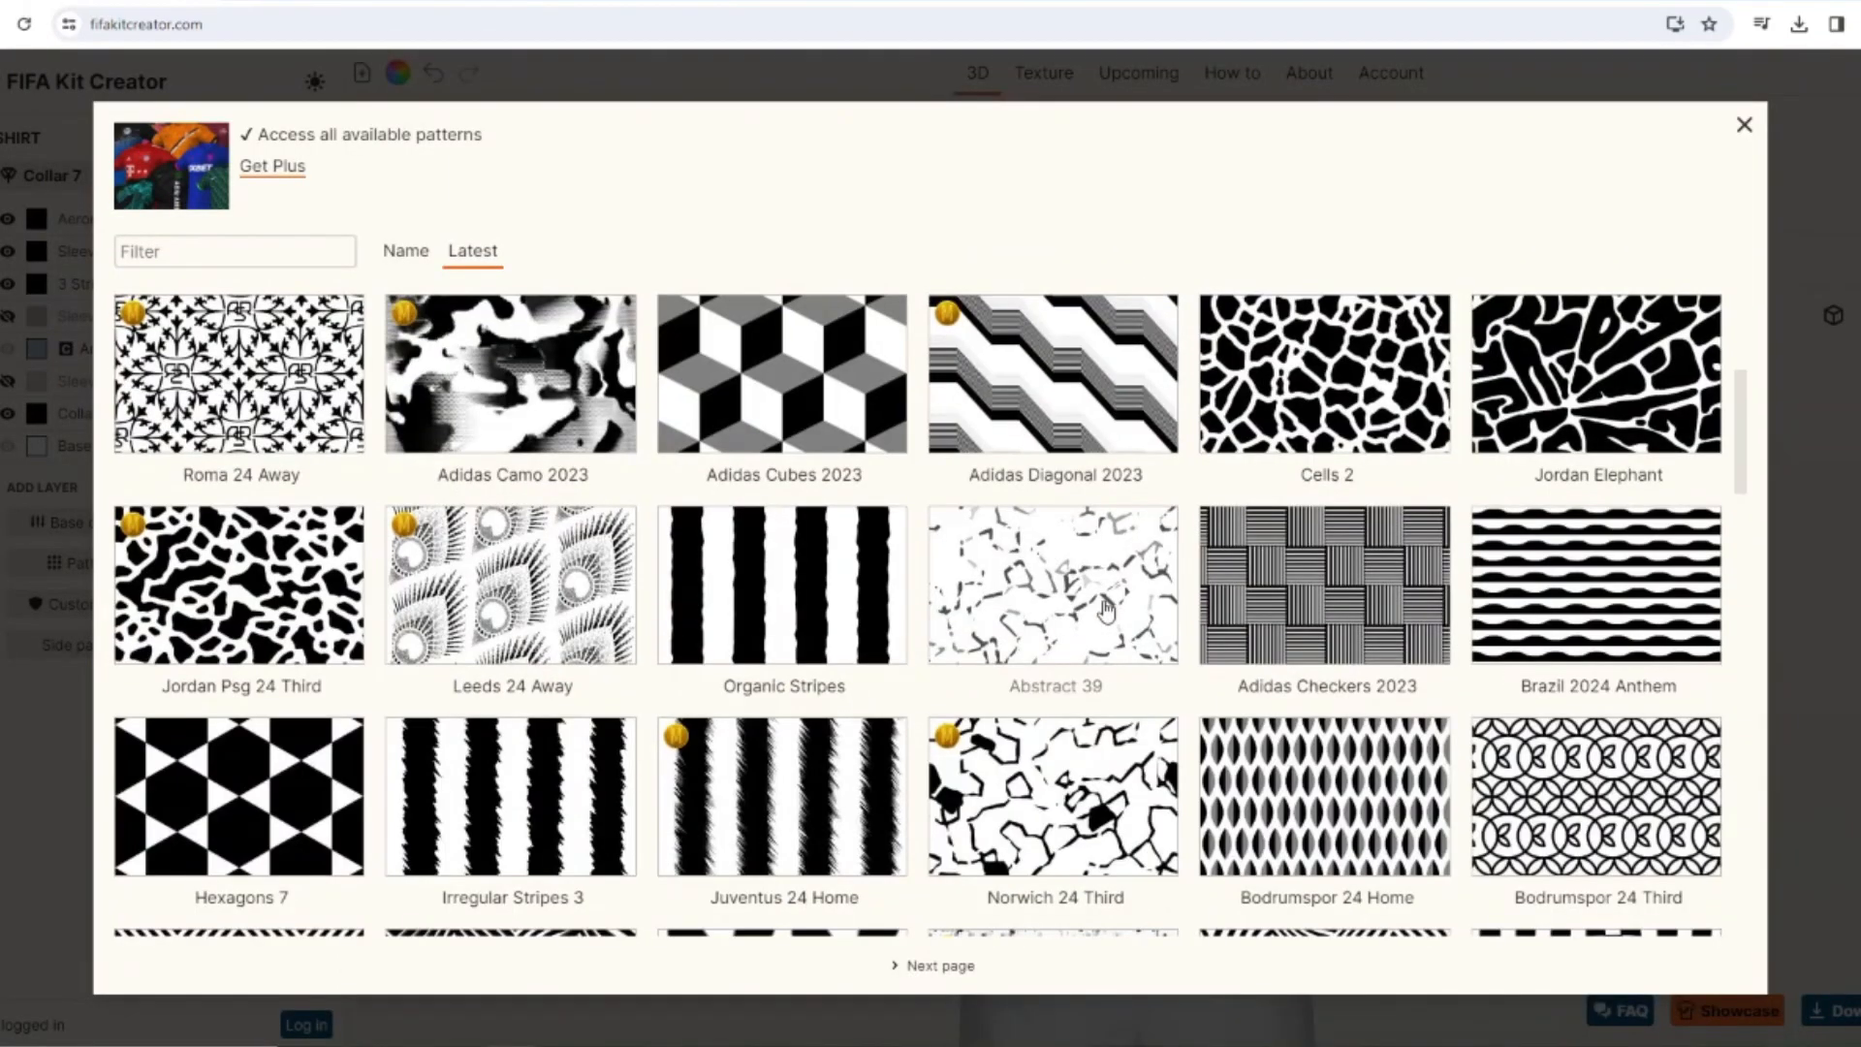
pyautogui.scroll(-8, 1106, 608)
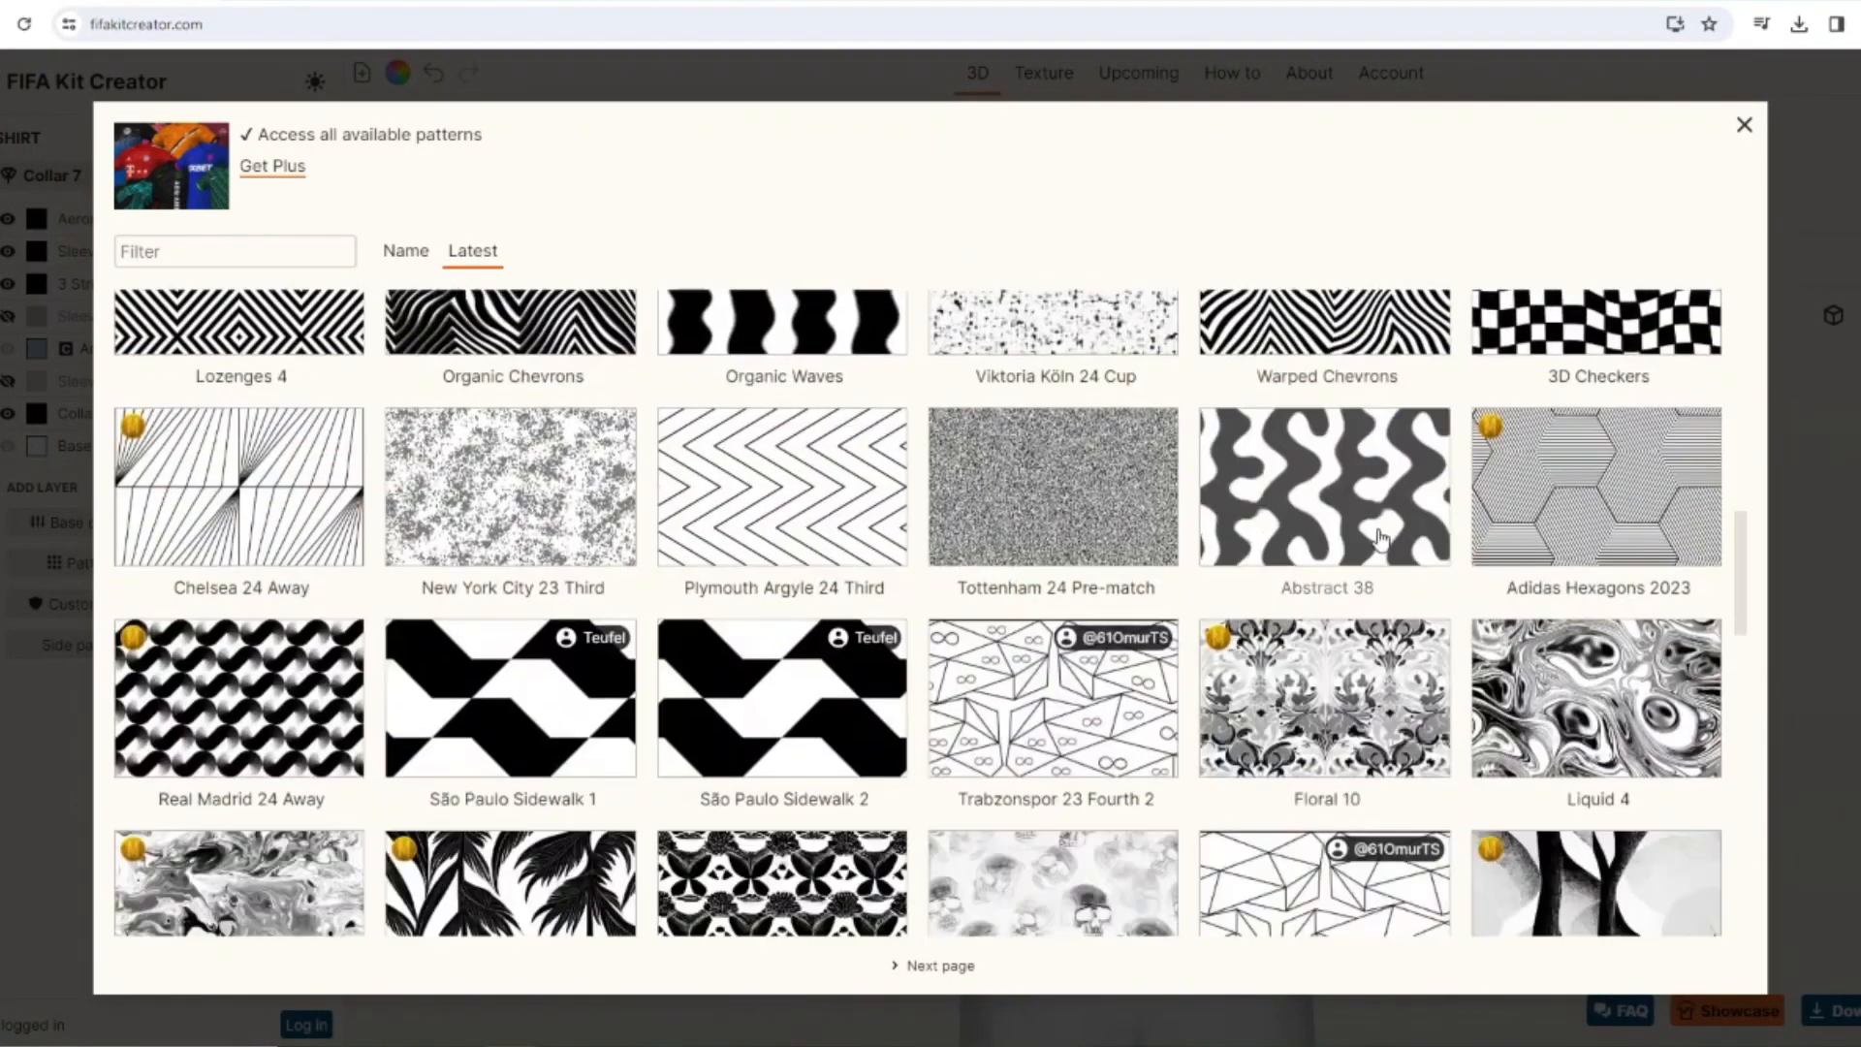
pyautogui.scroll(1, 1516, 898)
pyautogui.click(1516, 898)
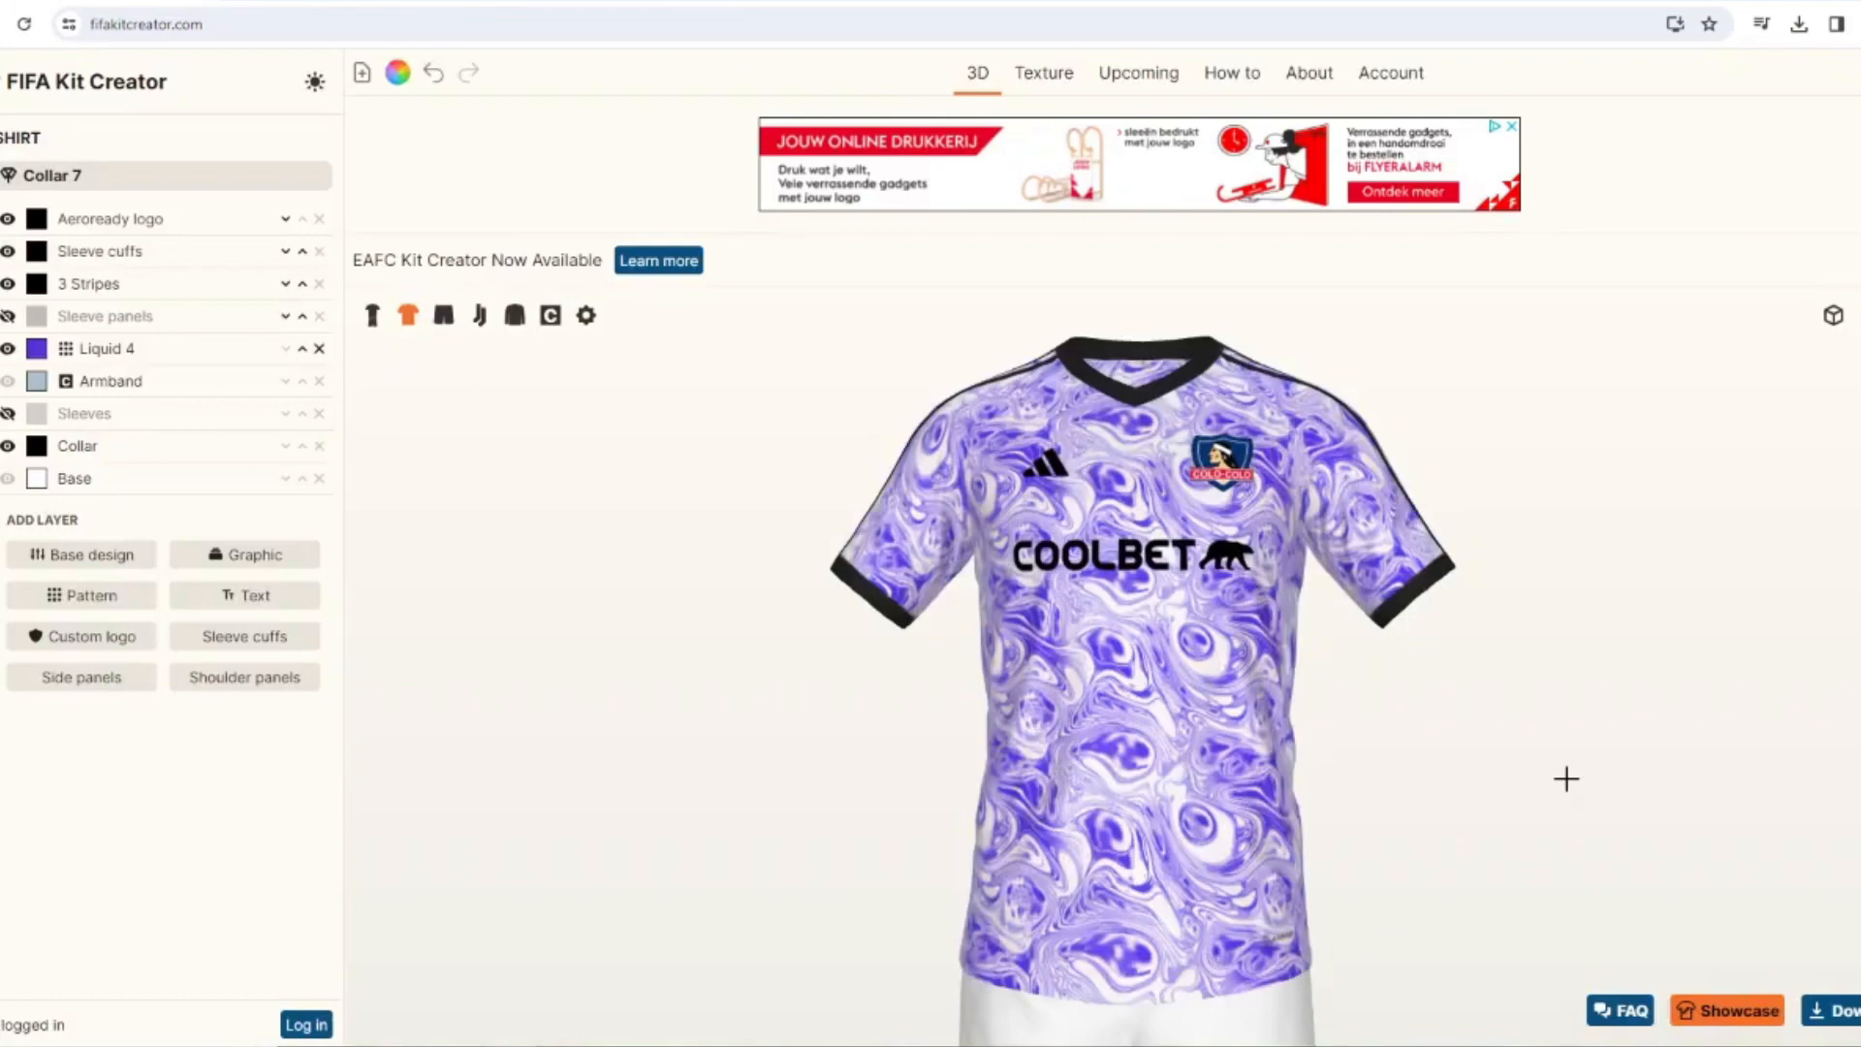
# Recolor the shirt's Liquid 4 pattern to light gray #dfdfdf.
pyautogui.click(37, 349)
pyautogui.click(882, 452)
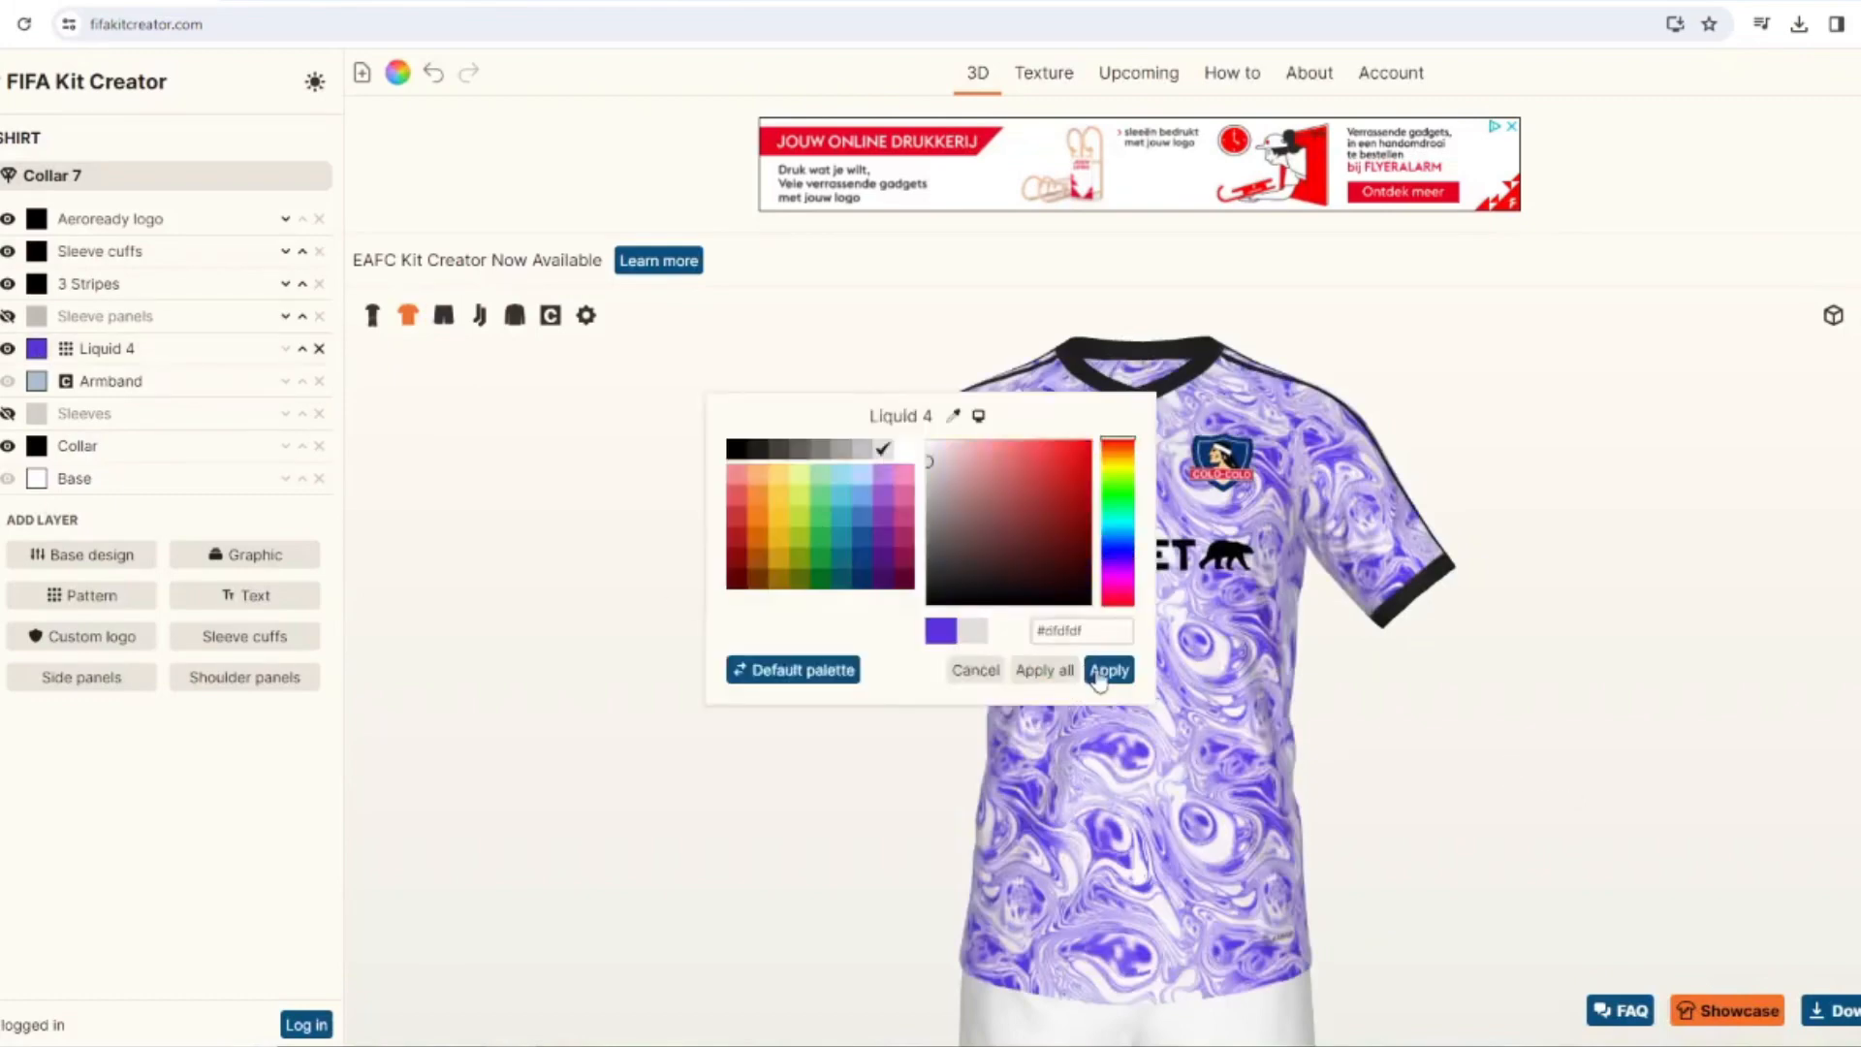
pyautogui.click(1103, 670)
# Duplicate the Liquid 4 pattern to the shorts and socks, and hide the shorts' 3 Stripes layer.
pyautogui.click(184, 355)
pyautogui.scroll(-2, 224, 569)
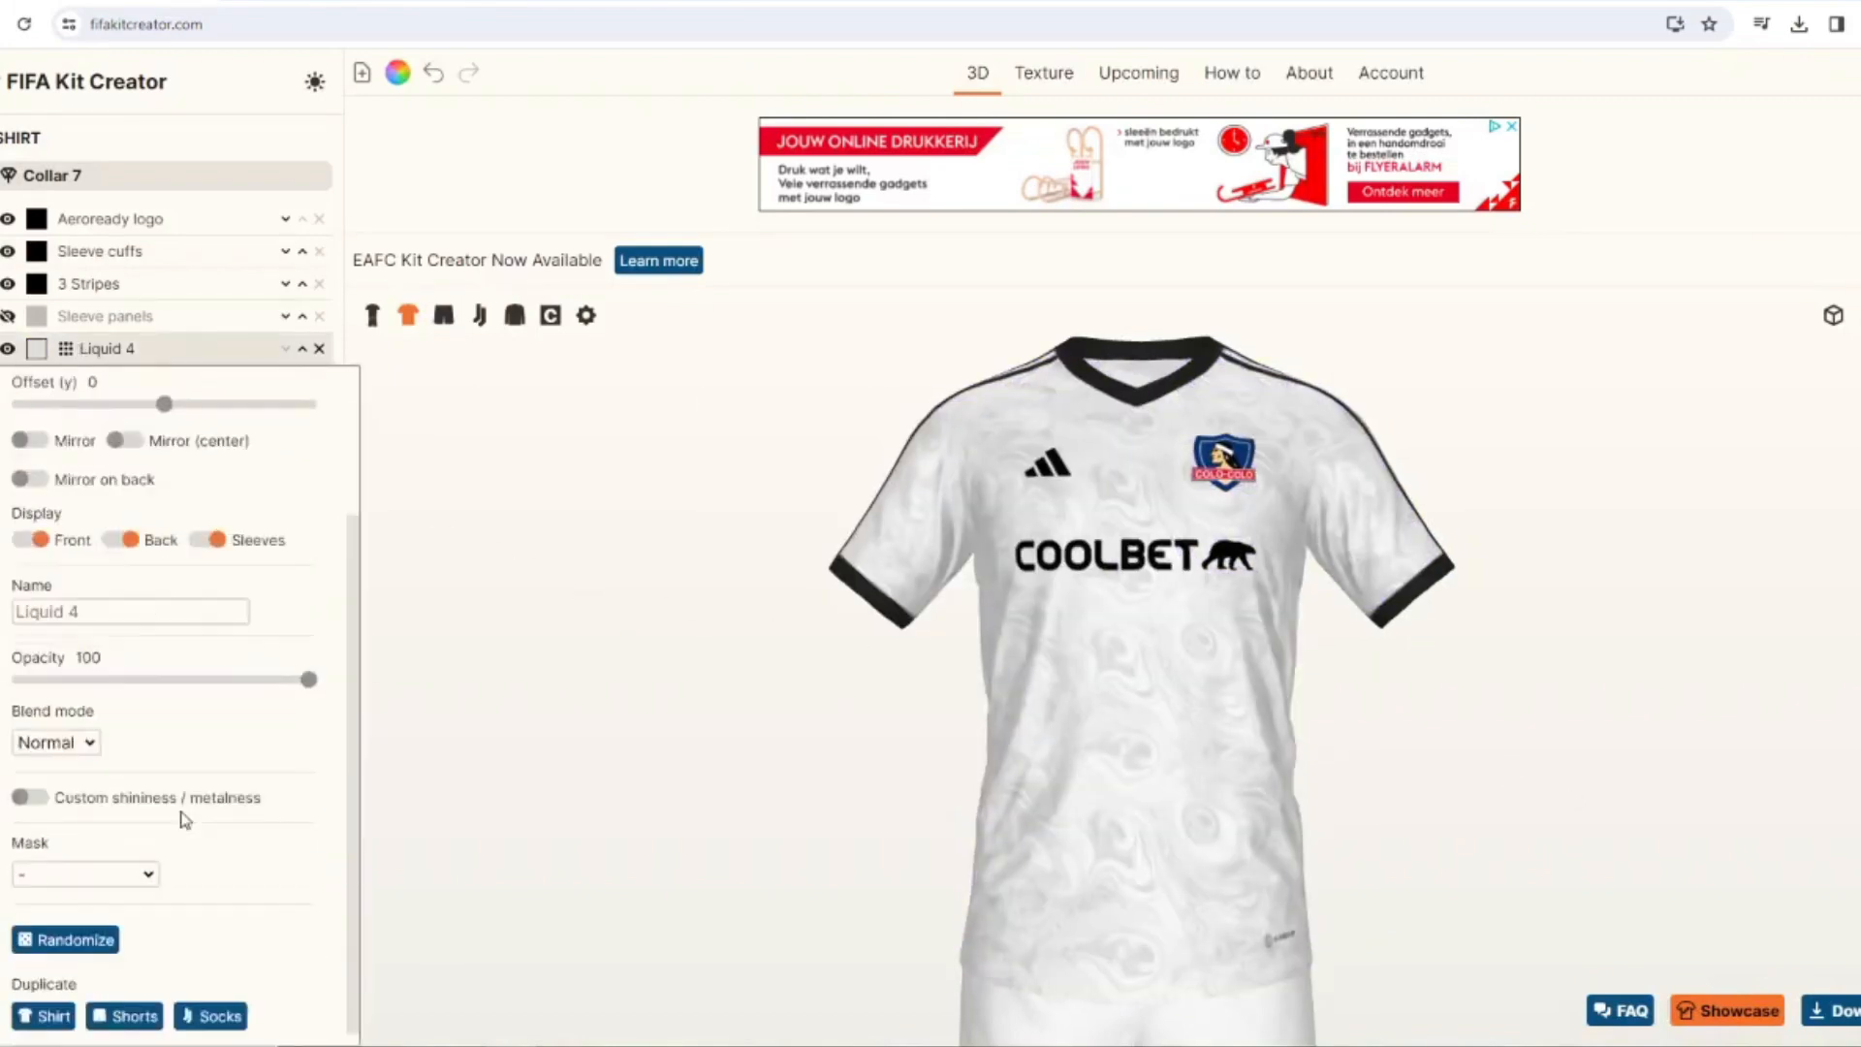
pyautogui.click(479, 315)
pyautogui.click(443, 315)
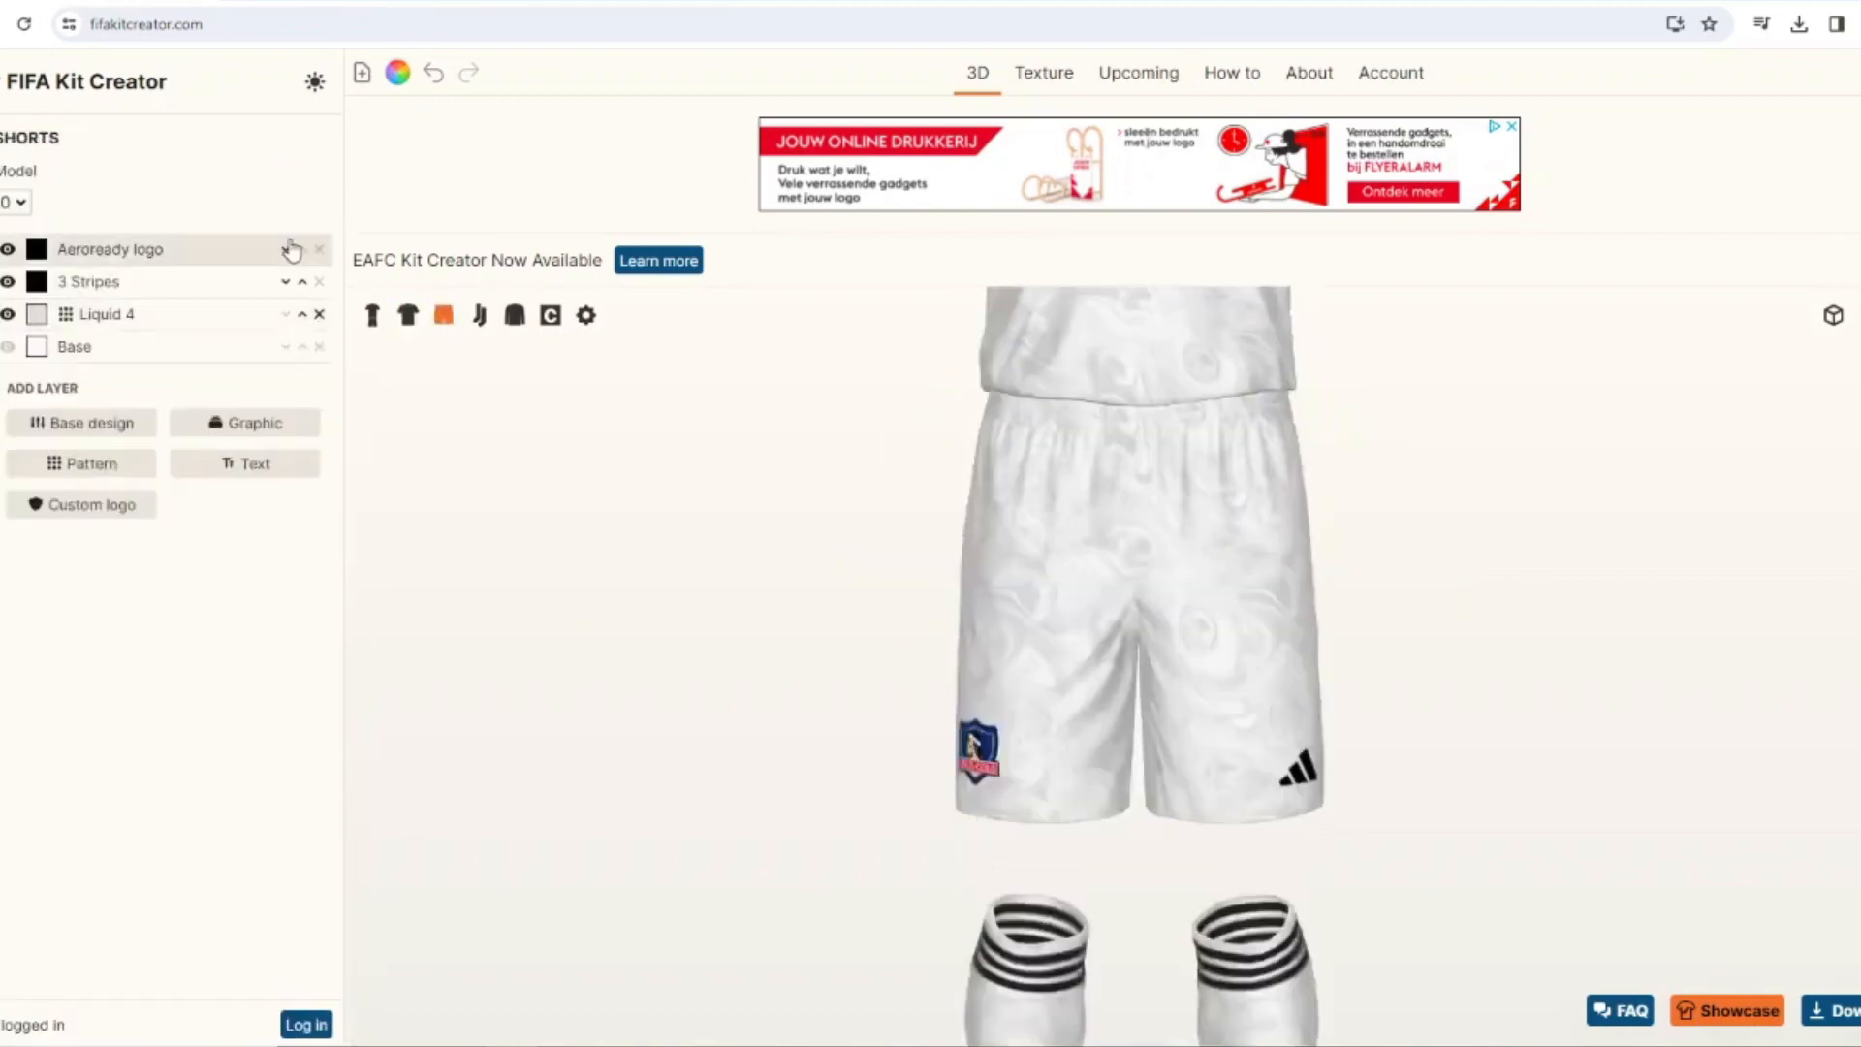
pyautogui.click(372, 315)
pyautogui.moveTo(630, 620); pyautogui.dragTo(805, 623)
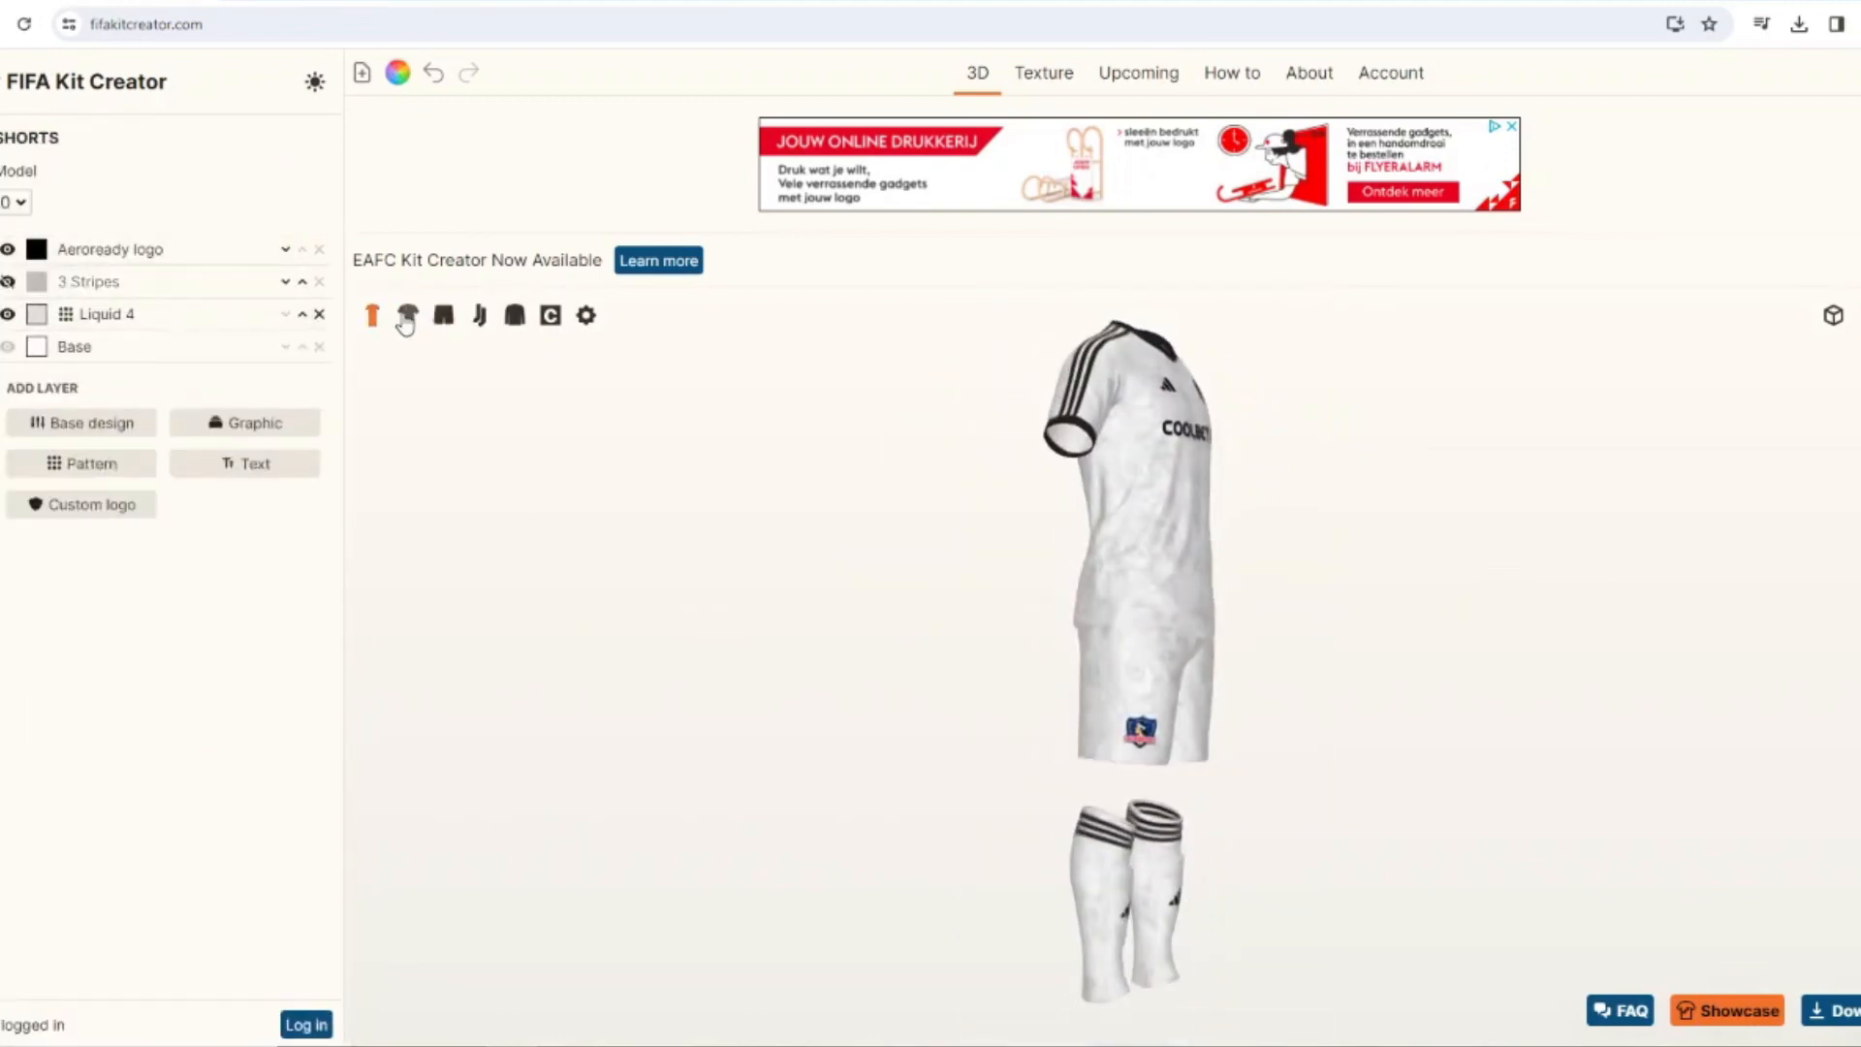
# Hide the shirt's 3 Stripes layer and try the Adidas 3 Stripes shoulders graphic in its place.
pyautogui.click(408, 316)
pyautogui.click(9, 285)
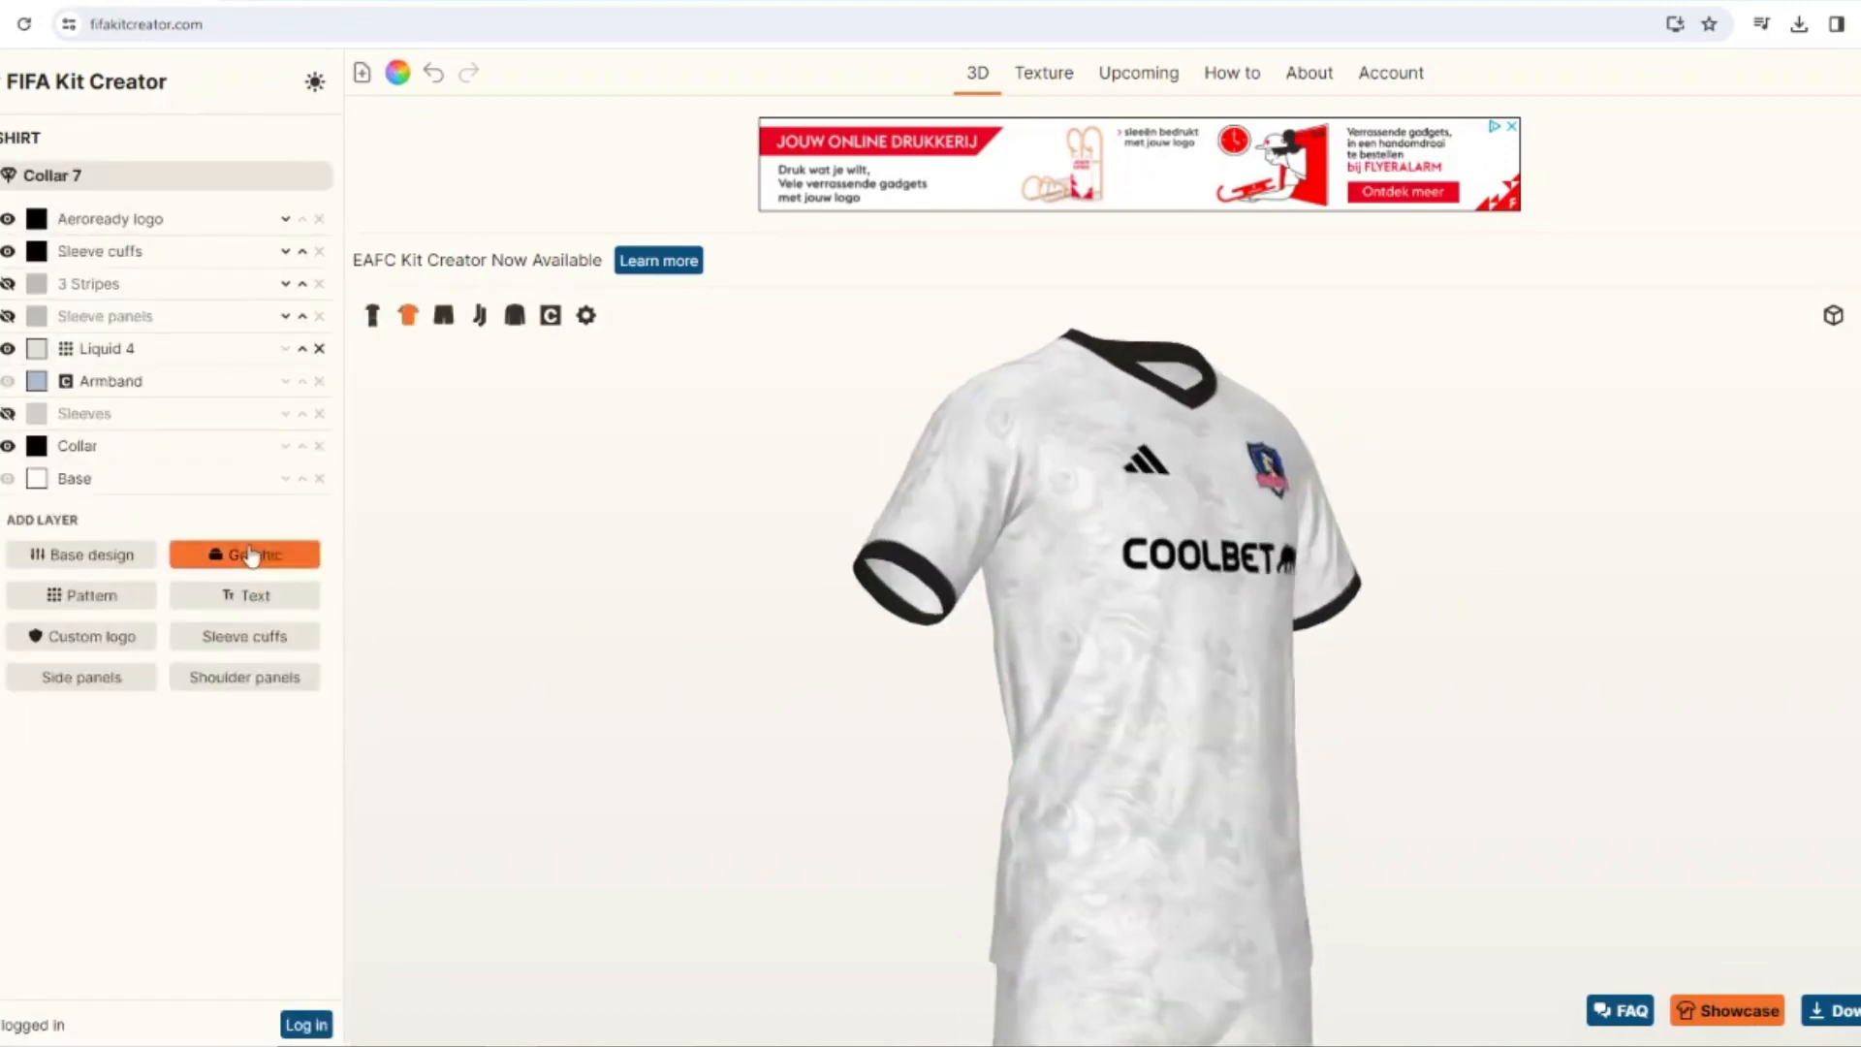
pyautogui.click(254, 554)
pyautogui.write('3 str')
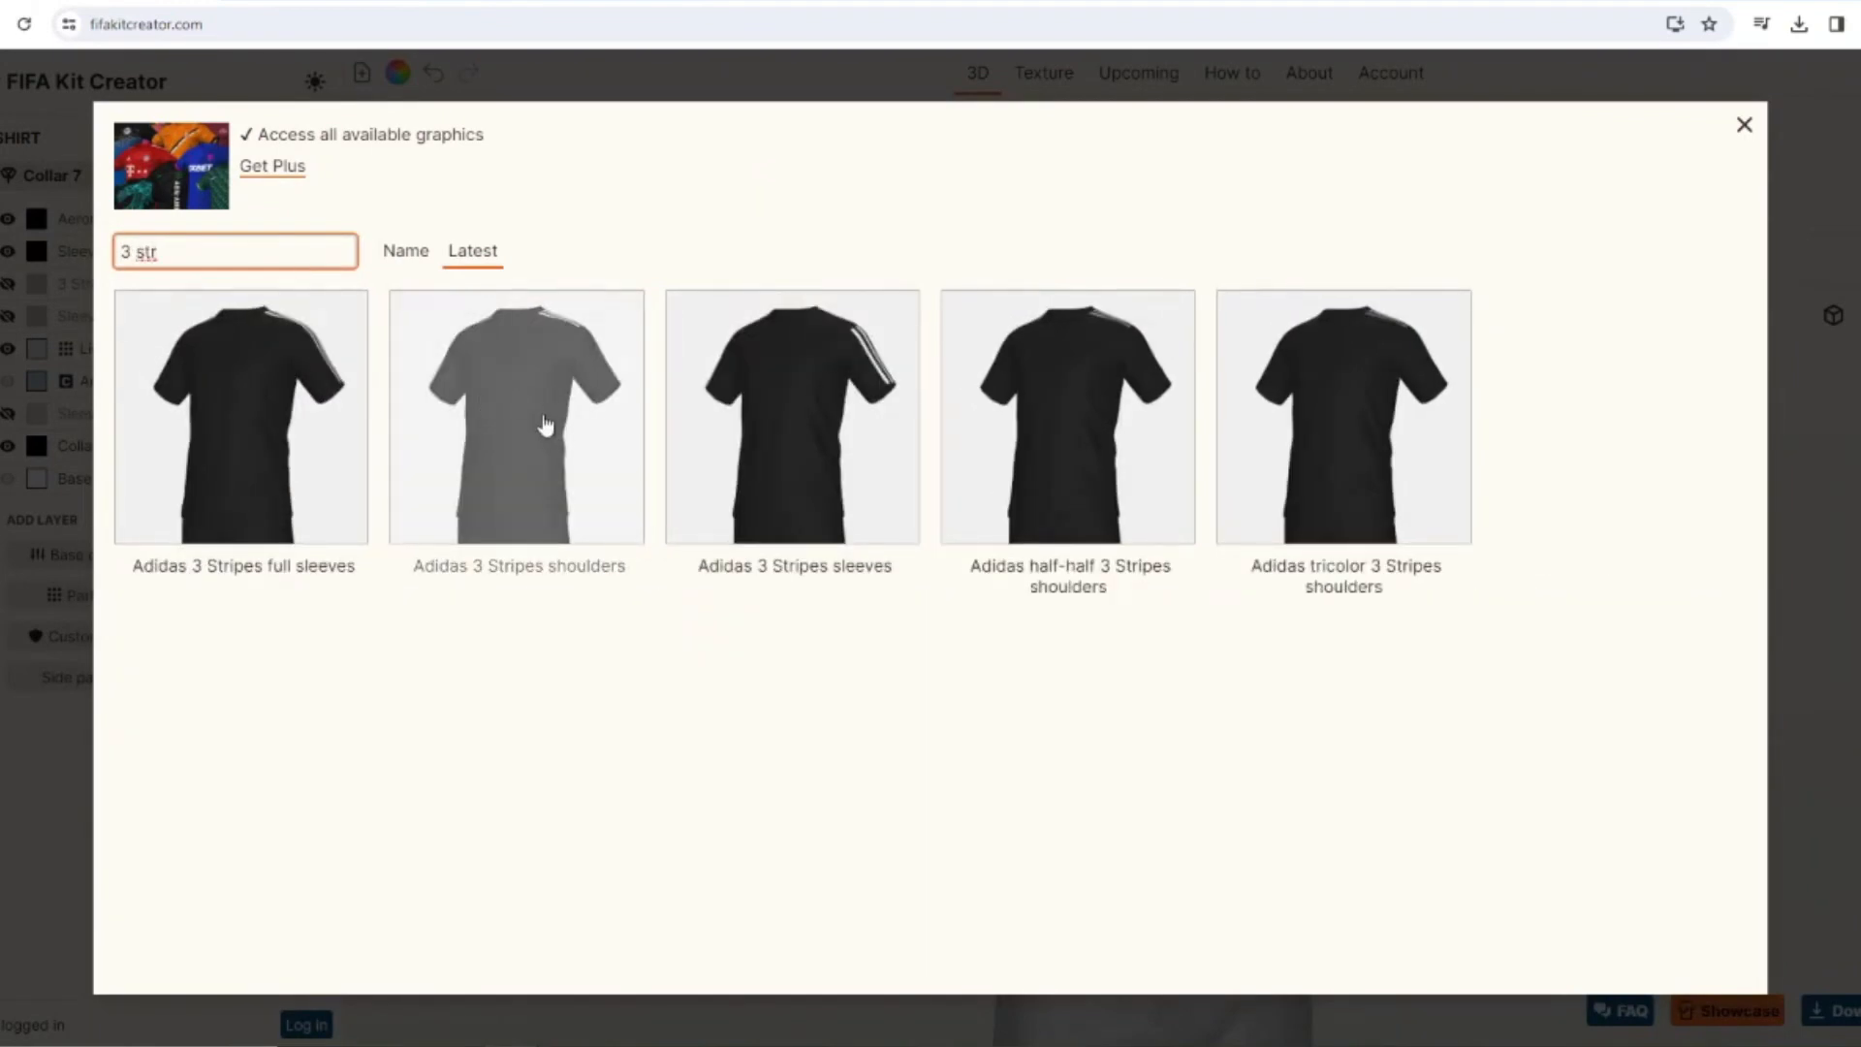
pyautogui.click(544, 424)
# Try the Adidas 3 Stripes shoulders graphic in black above the 3 Stripes layer, and delete it.
pyautogui.click(36, 348)
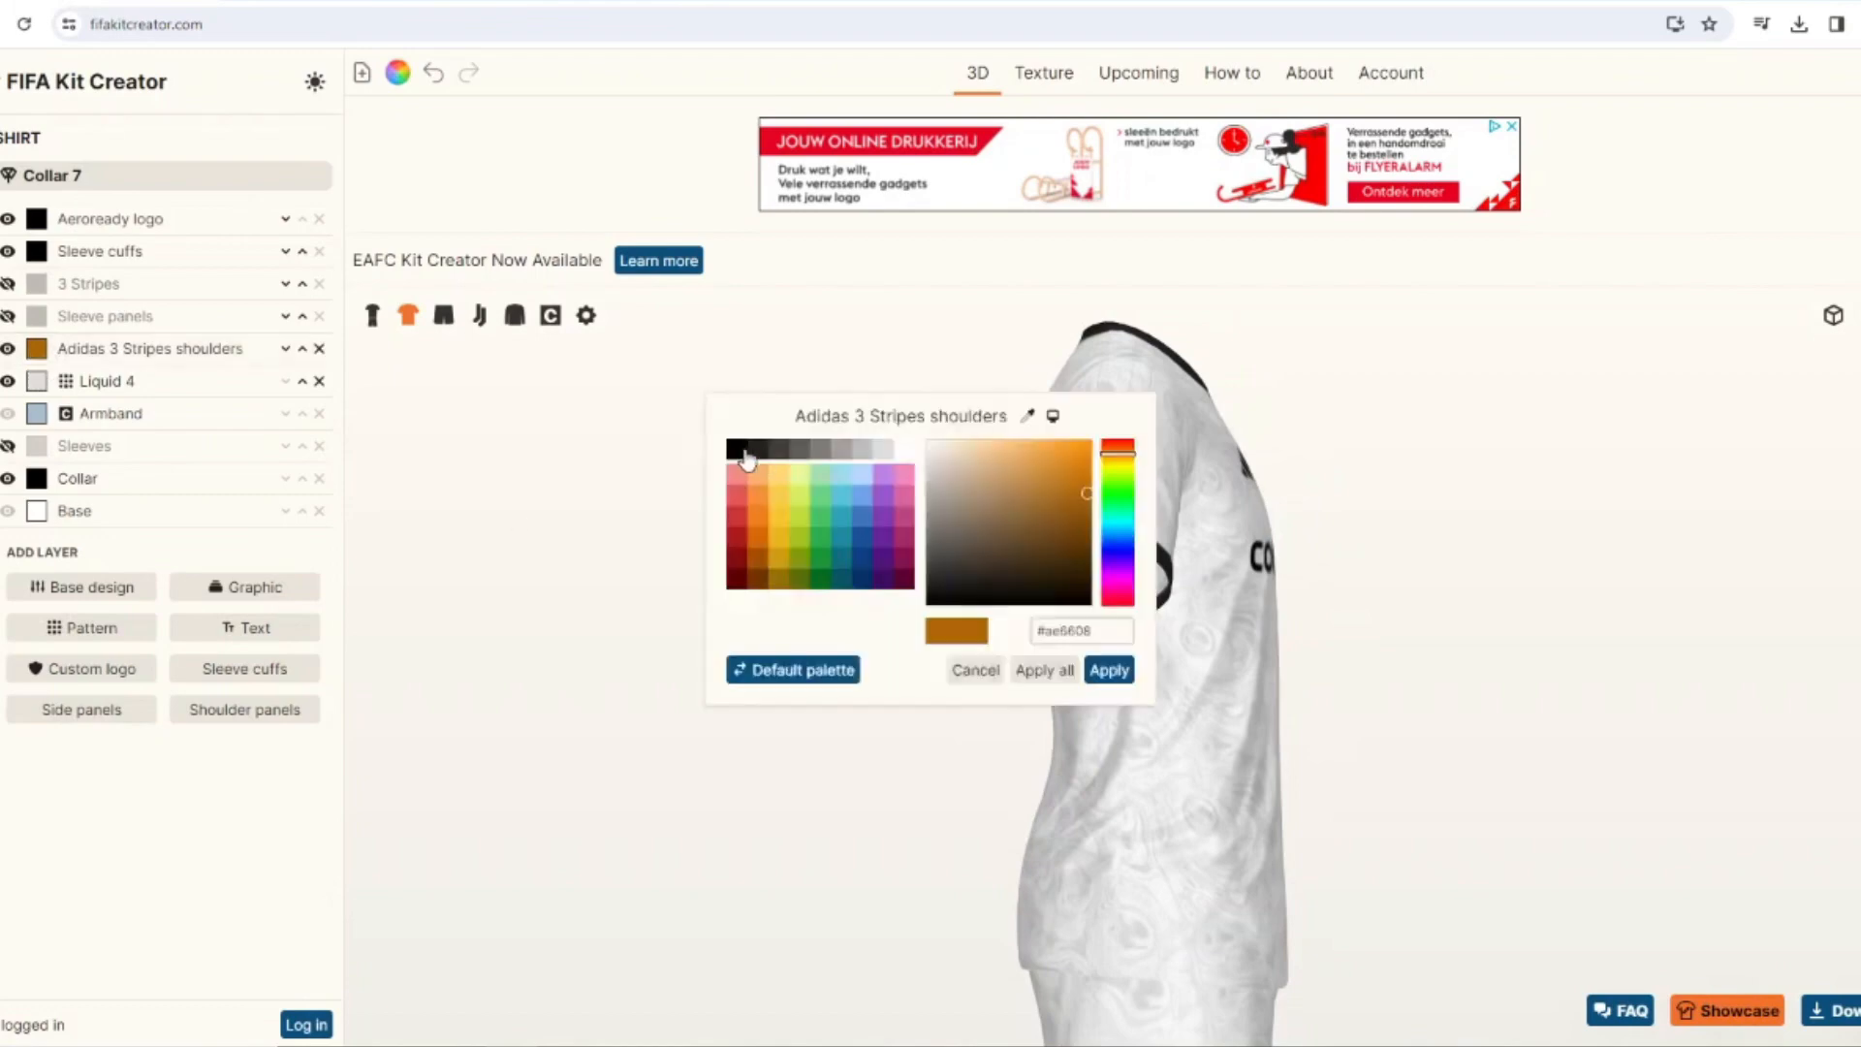
pyautogui.click(747, 460)
pyautogui.click(1110, 670)
pyautogui.click(303, 348)
pyautogui.click(303, 316)
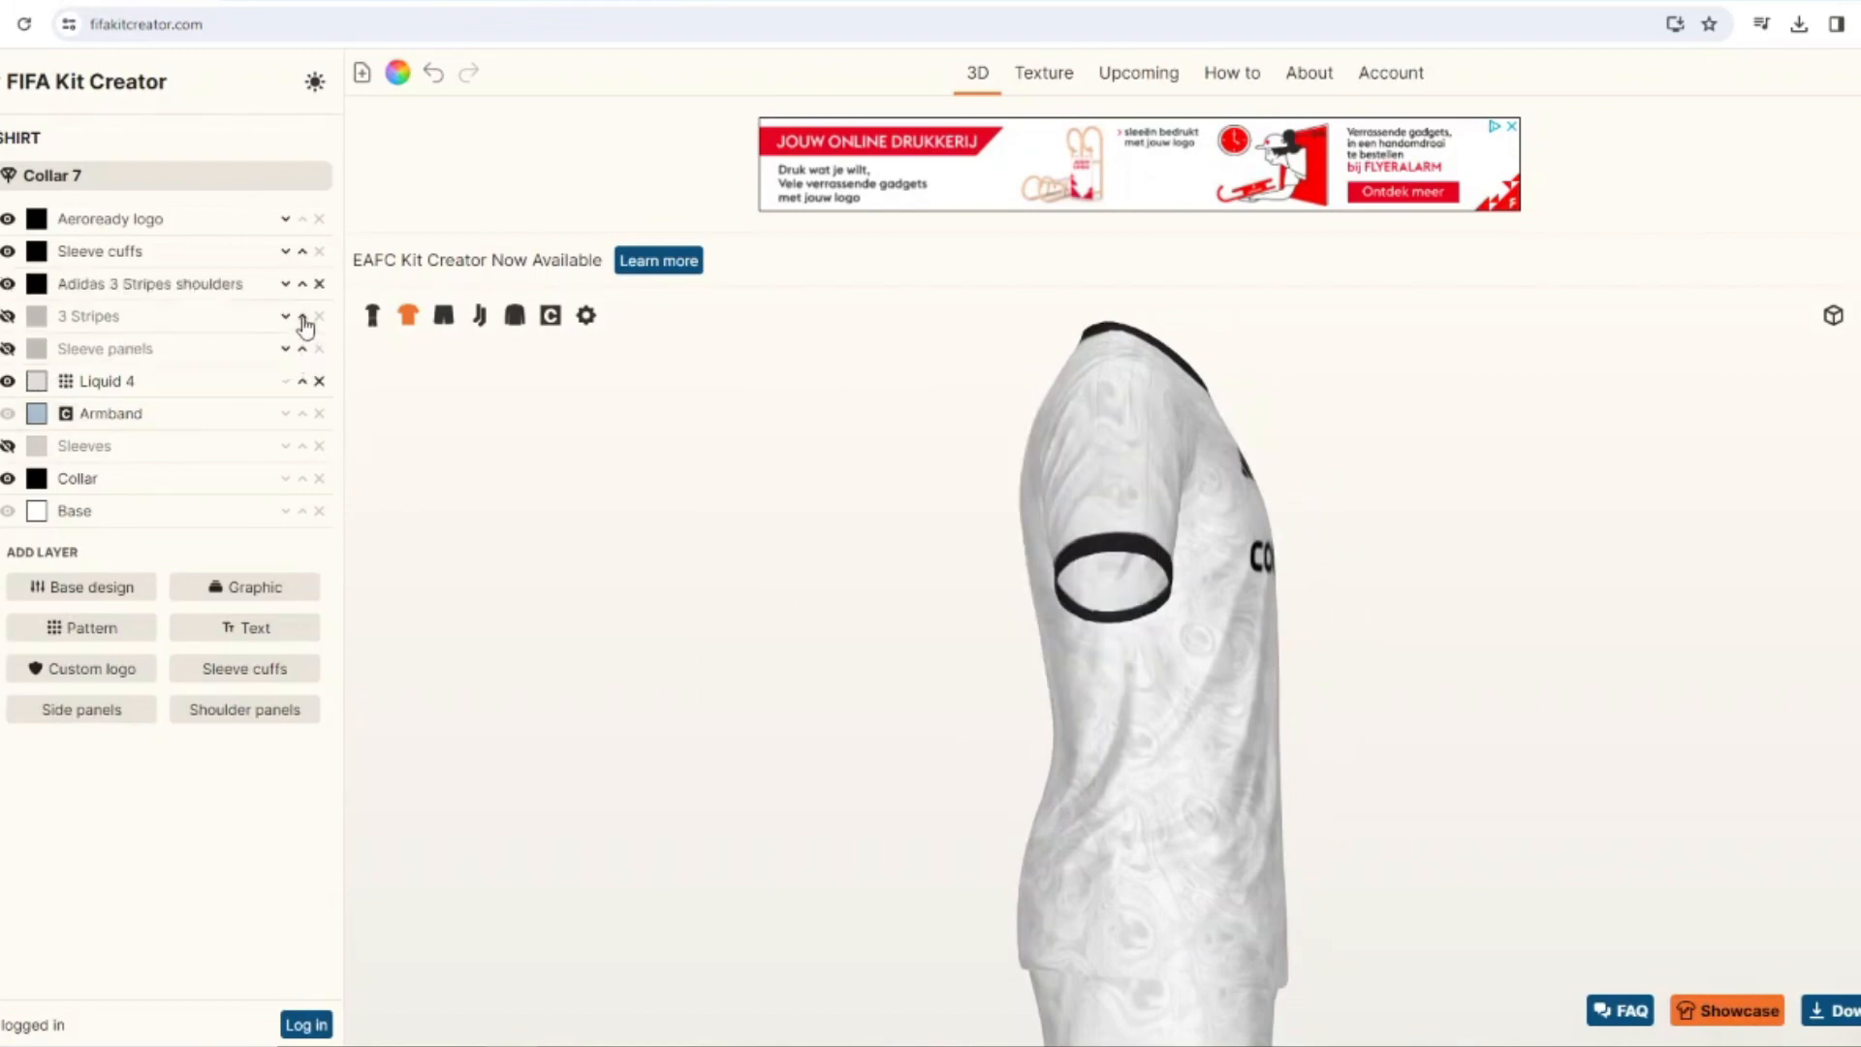
pyautogui.click(318, 283)
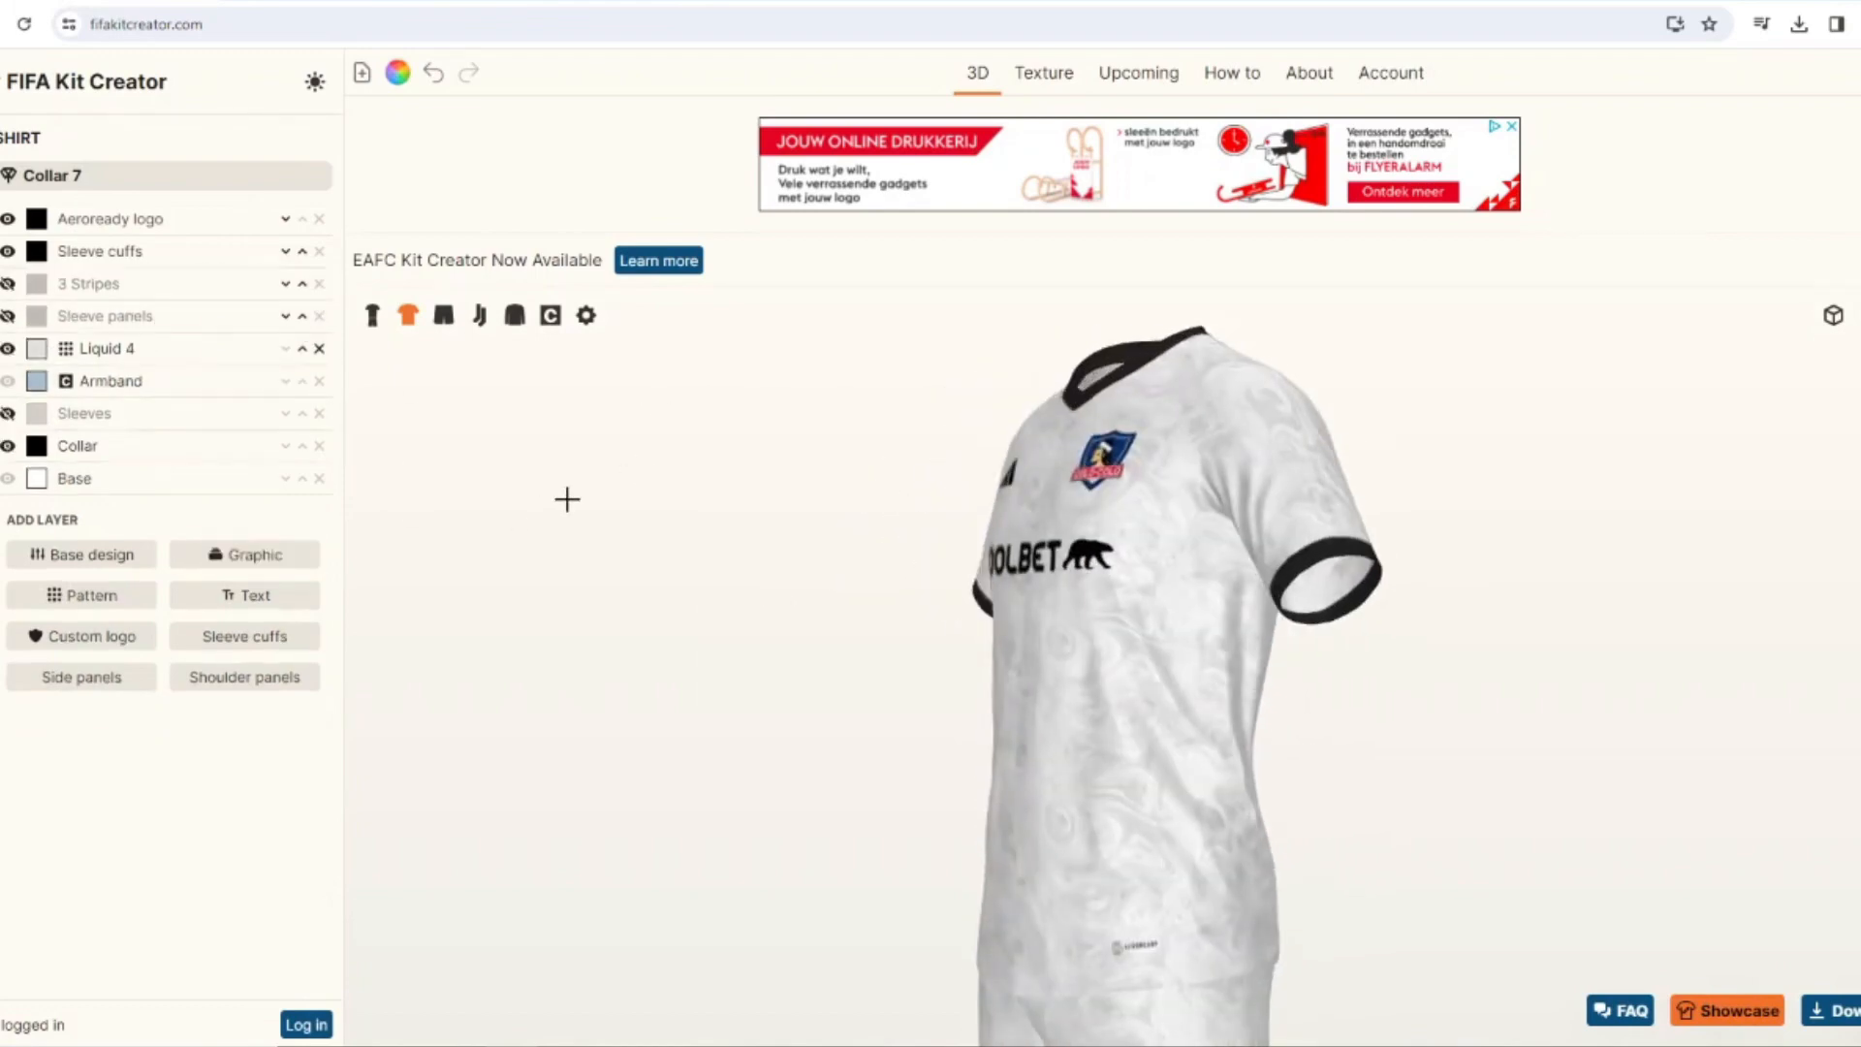
# Show the shirt's 3 Stripes layer again and add the Collar 7-6 graphic.
pyautogui.click(244, 554)
pyautogui.tripleClick(320, 253)
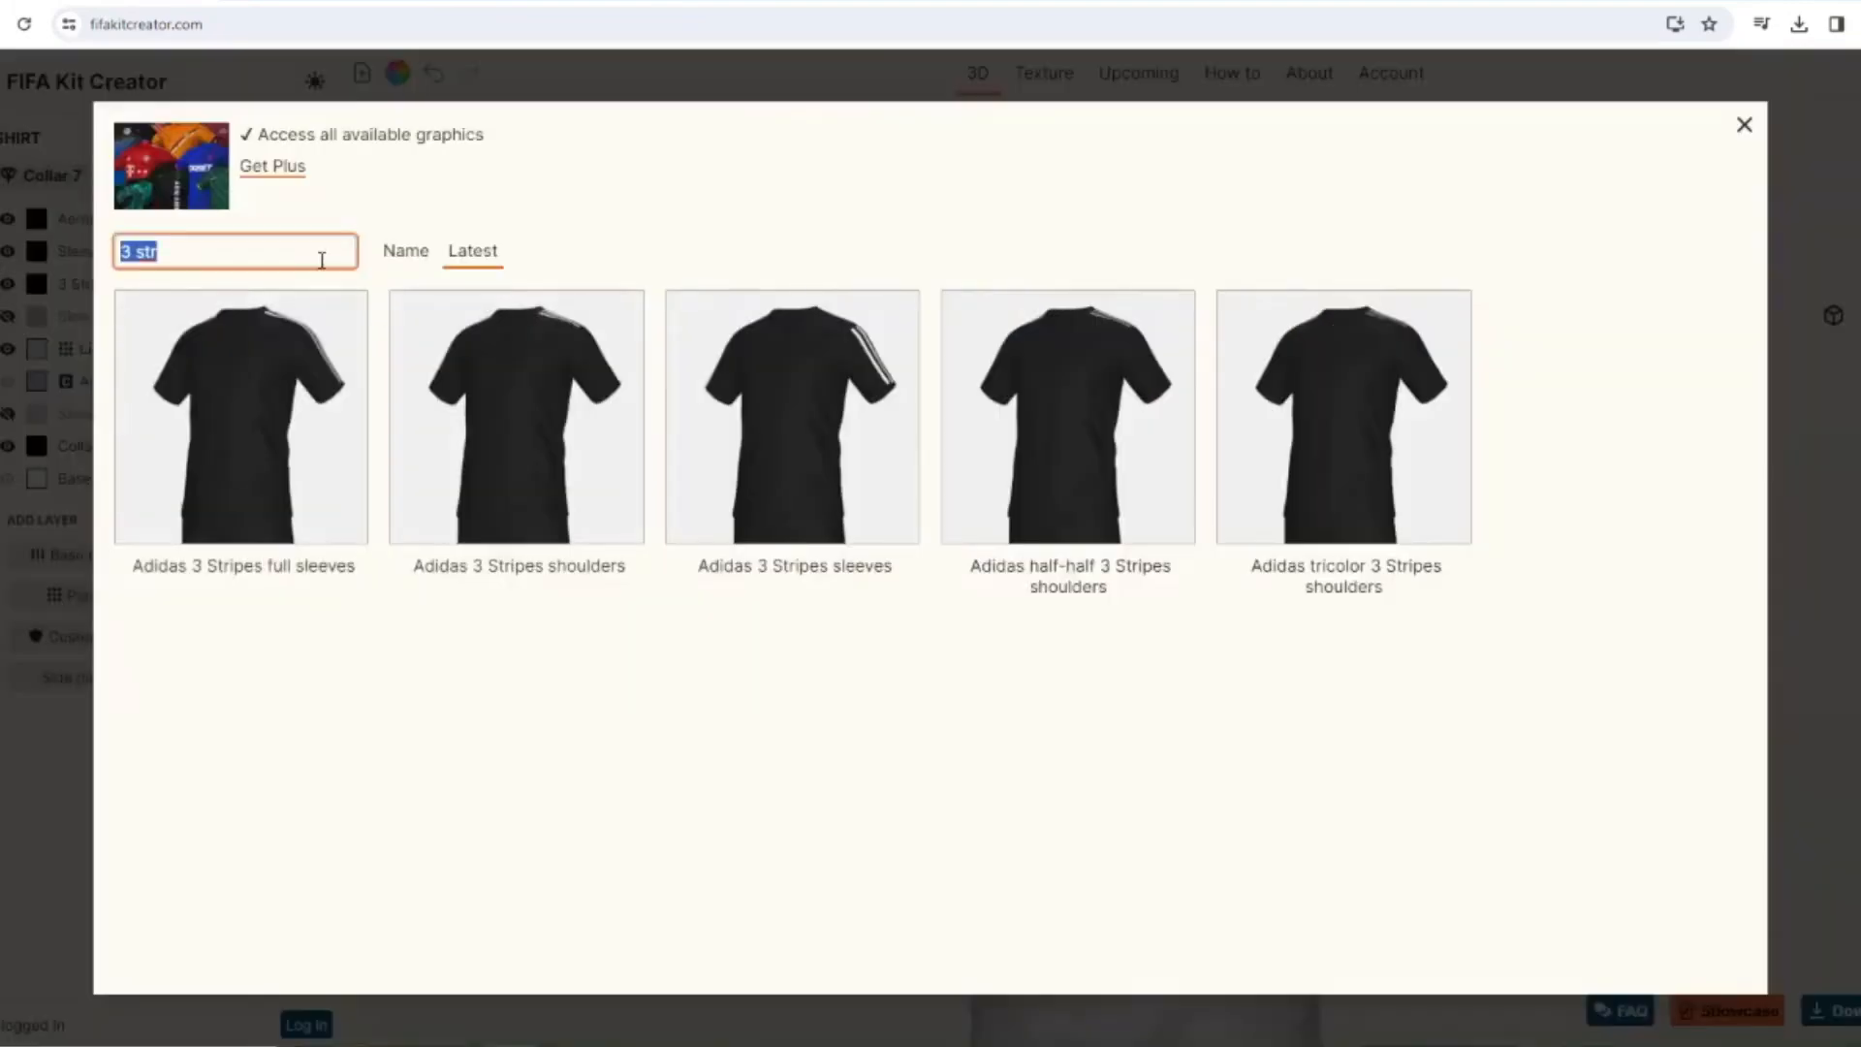
pyautogui.write('col')
pyautogui.click(765, 531)
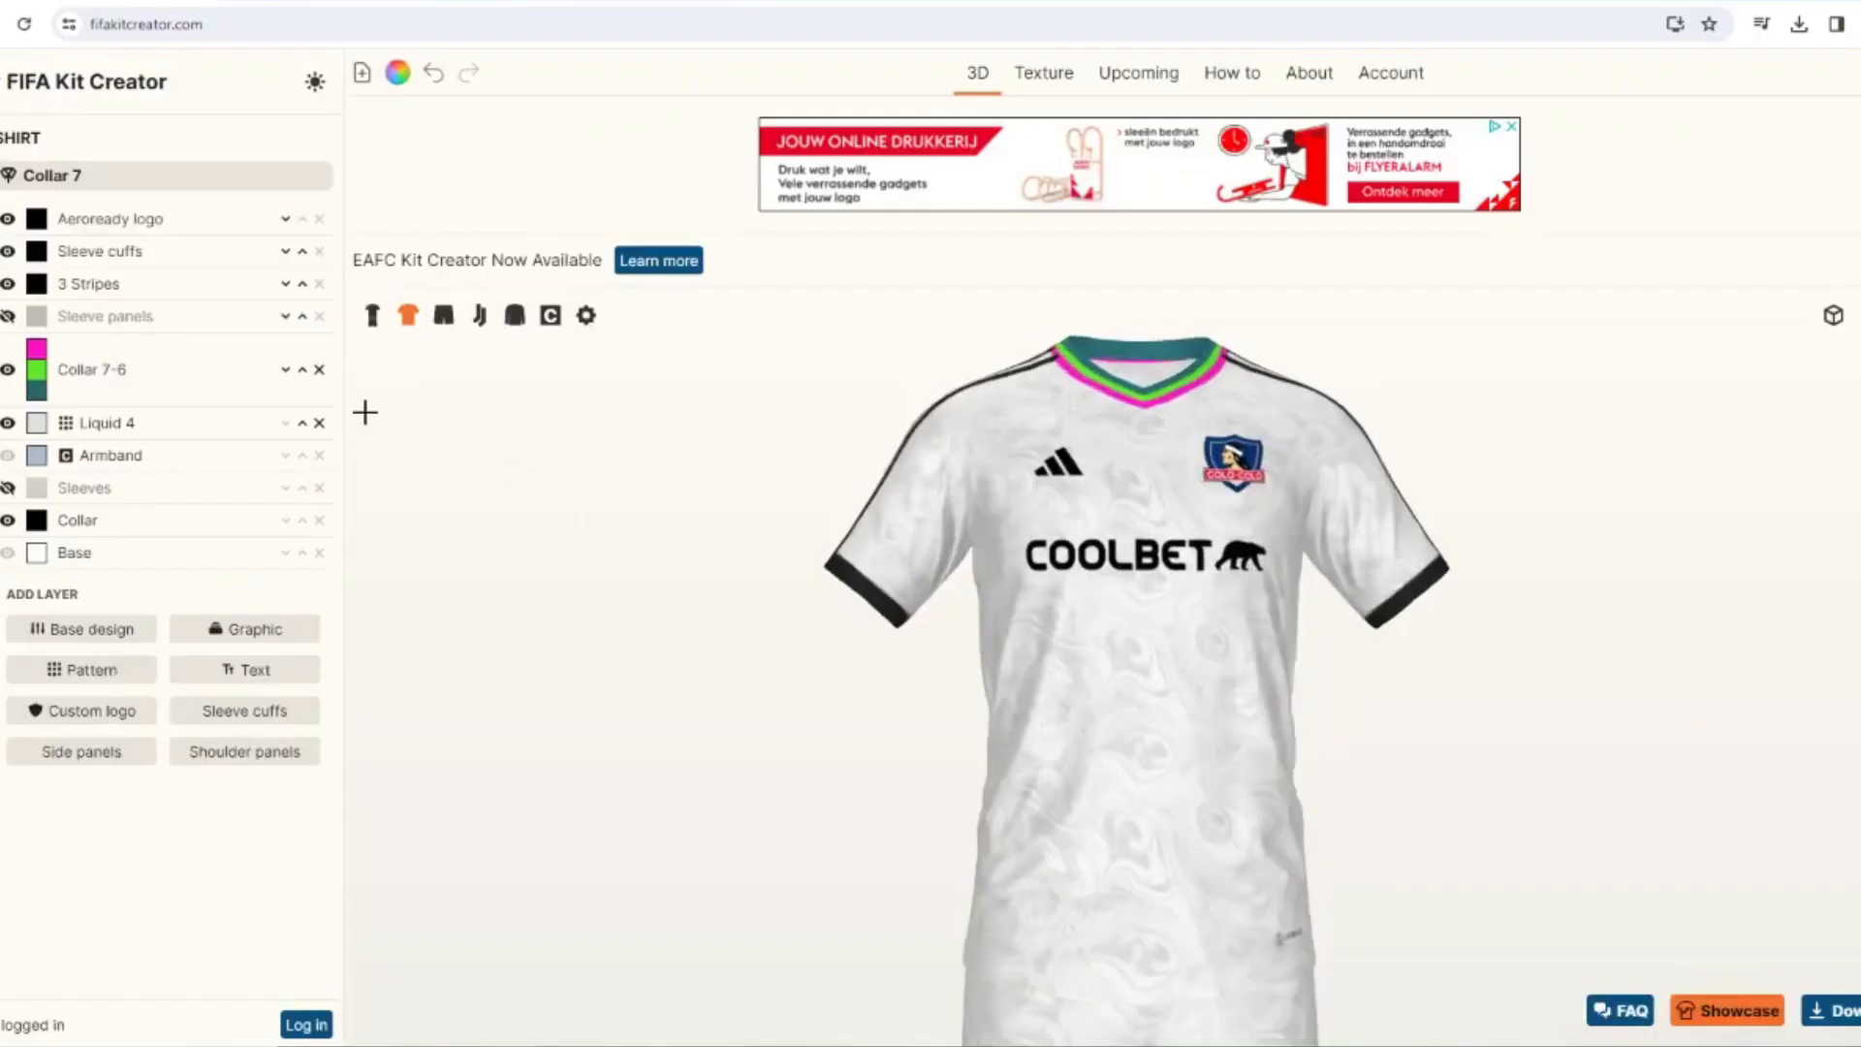
# Color the Collar 7-6 graphic's first and third bands black and its middle band with the red sampled from the team crest.
pyautogui.click(1108, 670)
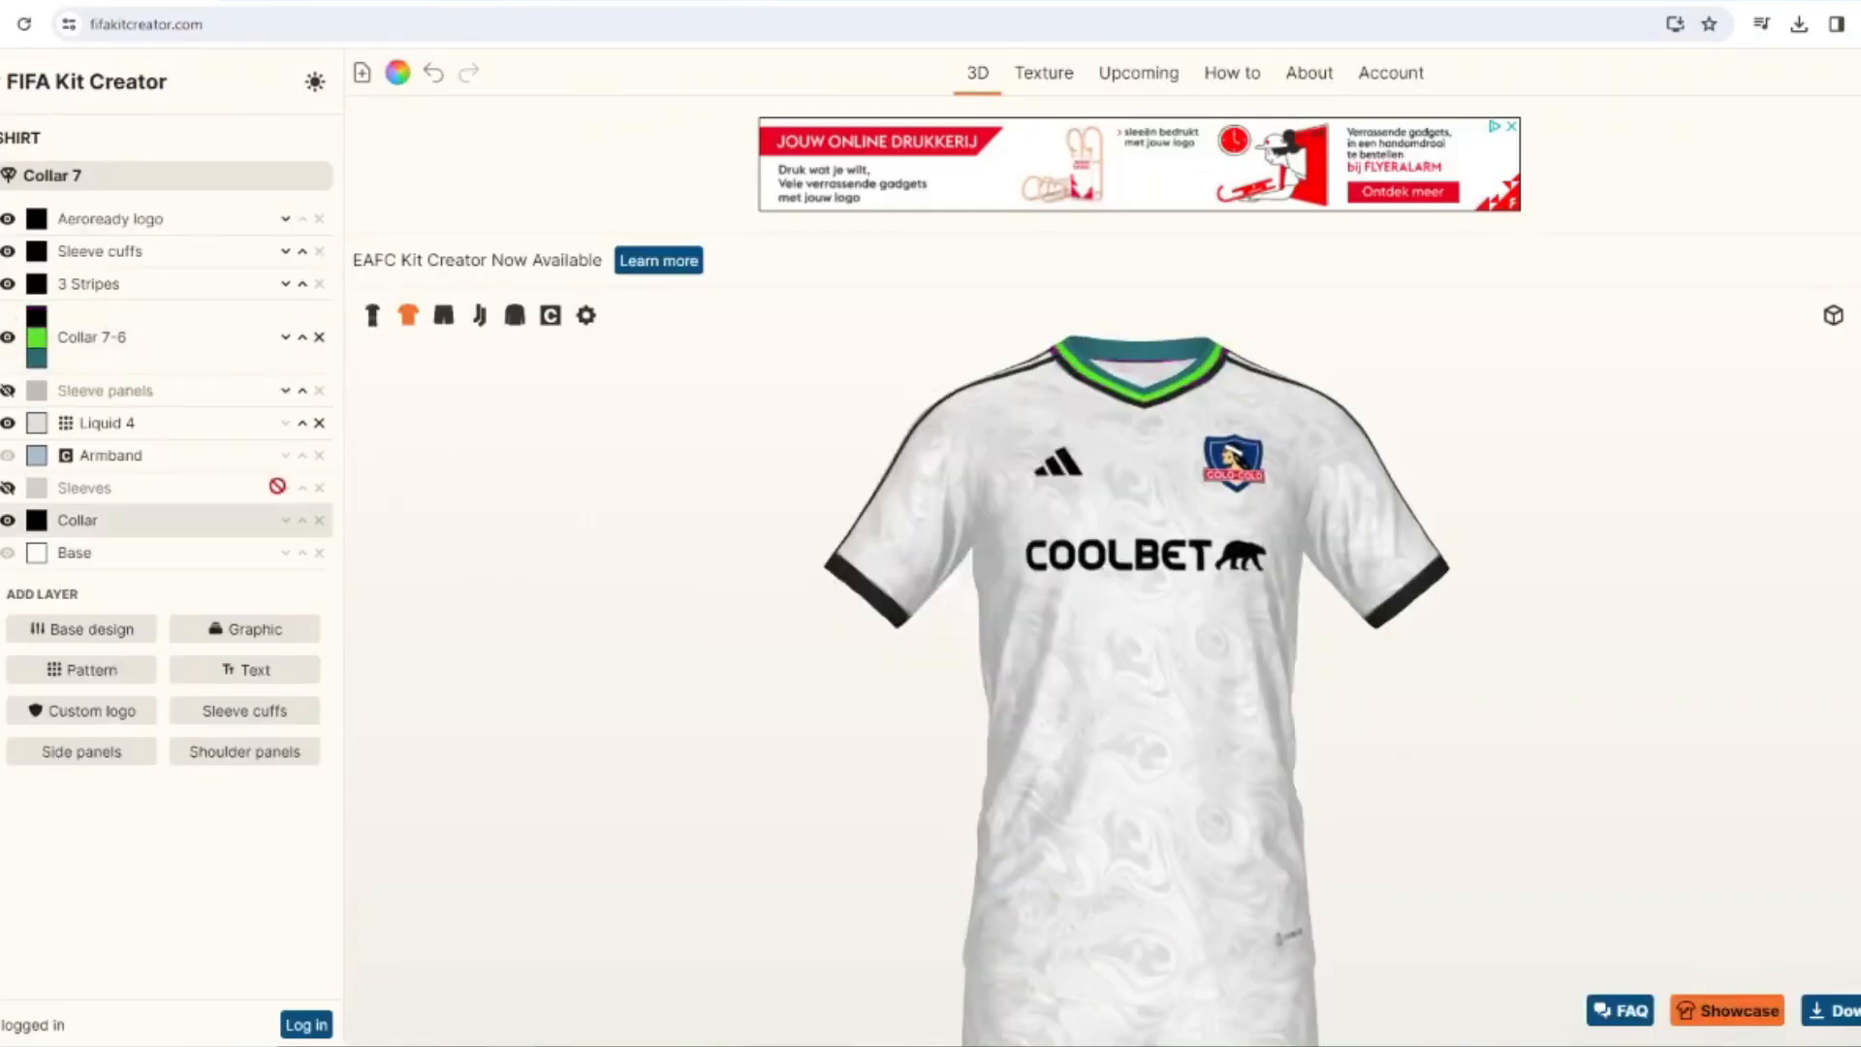
pyautogui.click(36, 337)
pyautogui.click(975, 417)
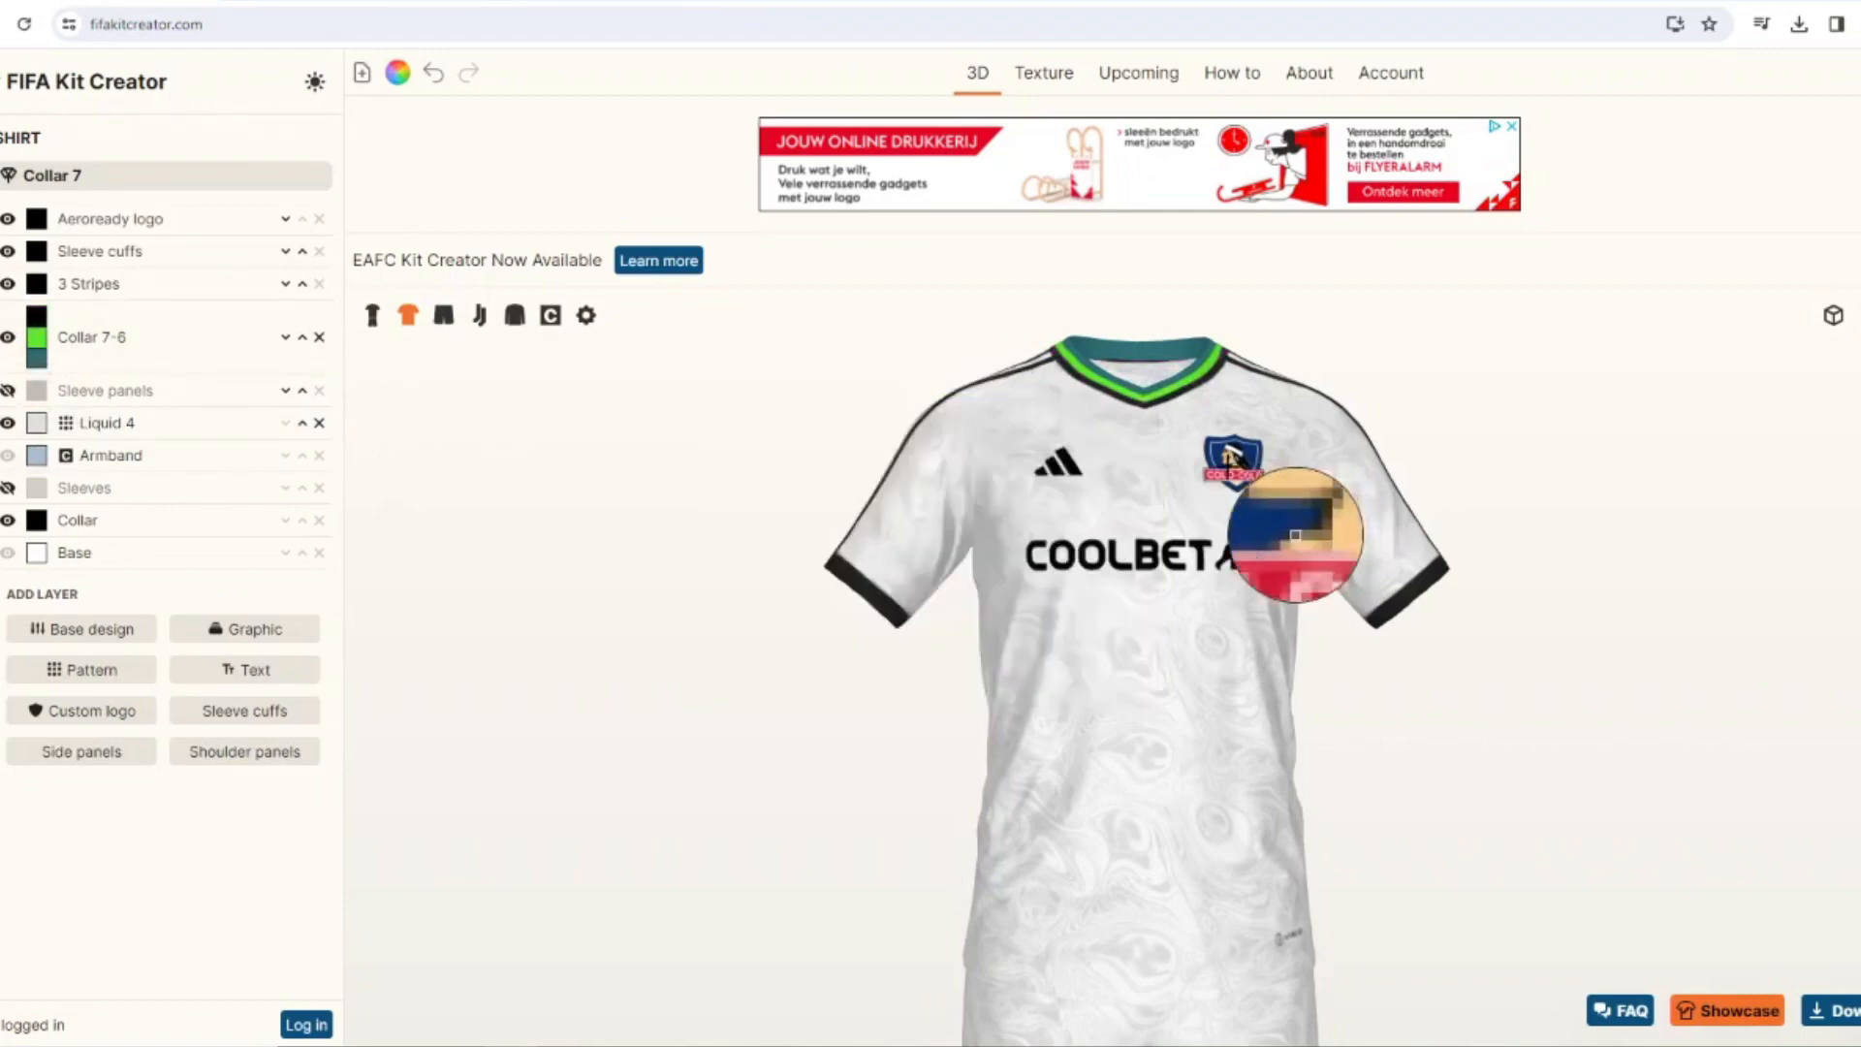
pyautogui.click(1229, 475)
pyautogui.click(1109, 670)
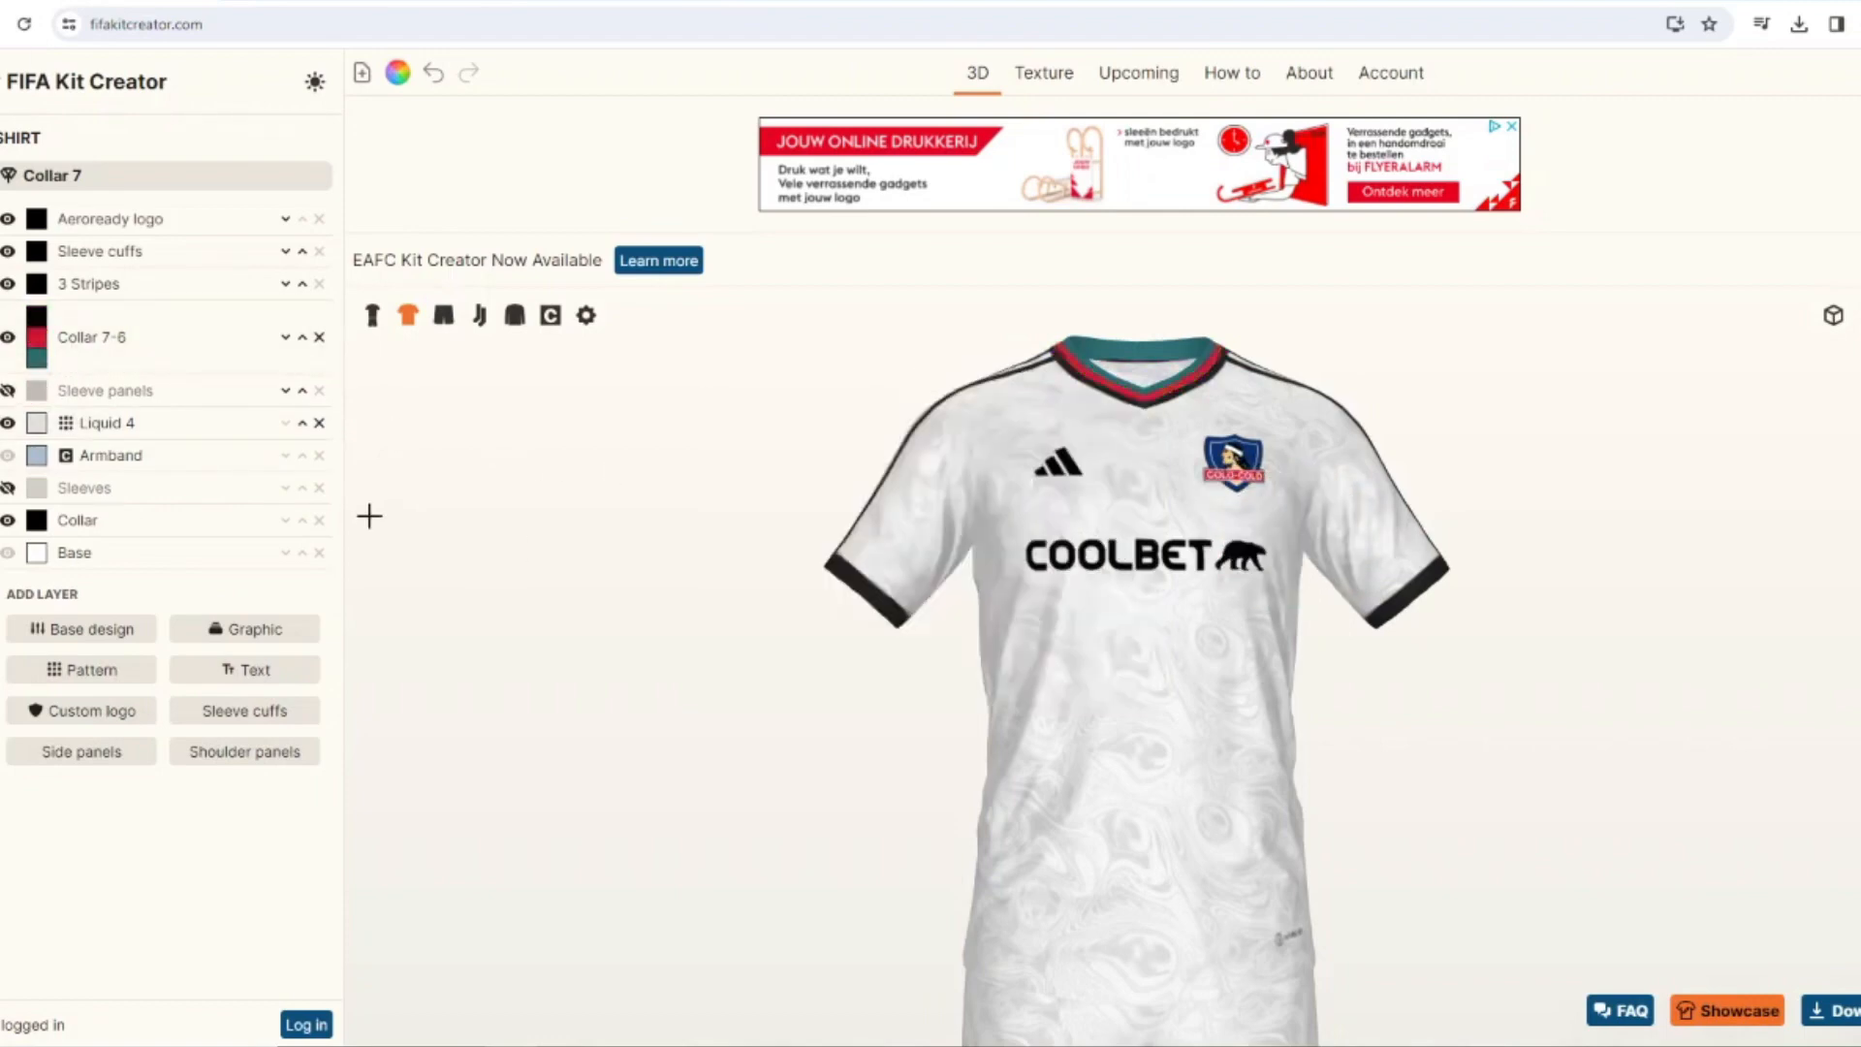
pyautogui.click(36, 357)
pyautogui.click(737, 448)
pyautogui.click(1111, 669)
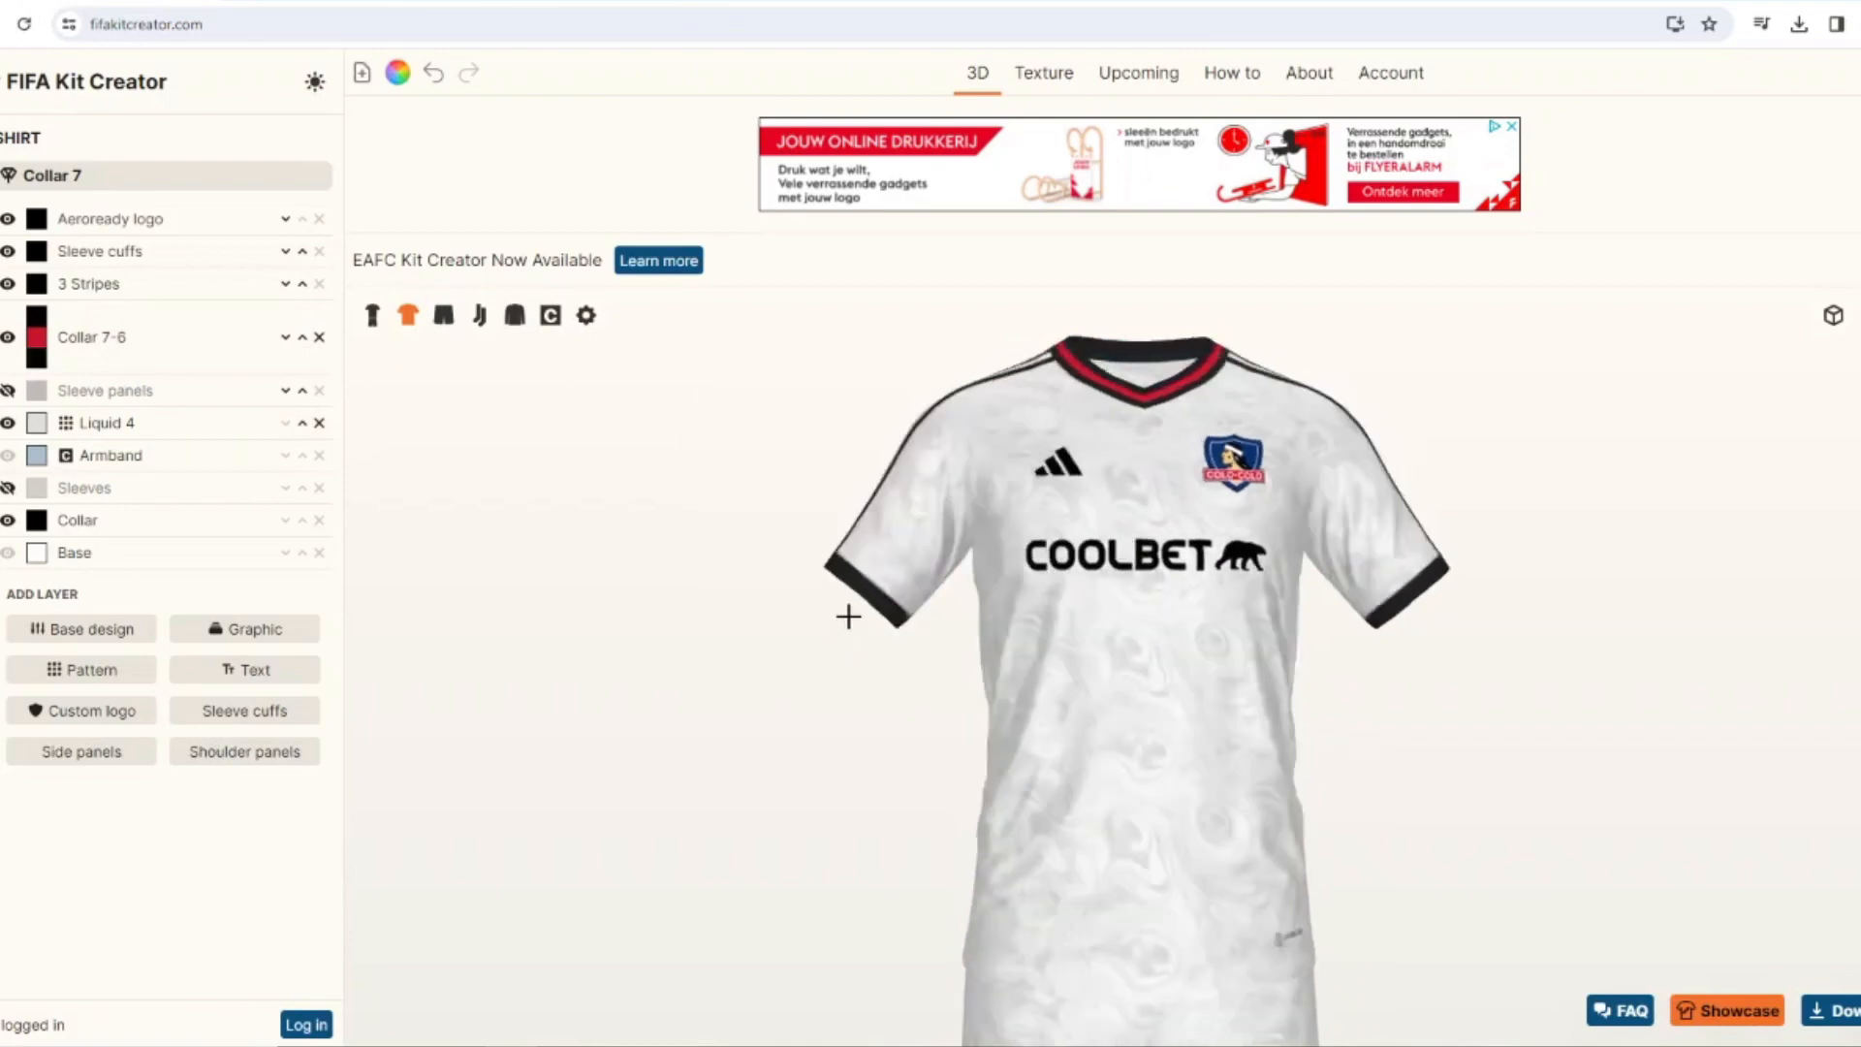
# Add a new sleeve cuffs layer to the shirt and switch it to a three-color striped design.
pyautogui.click(310, 715)
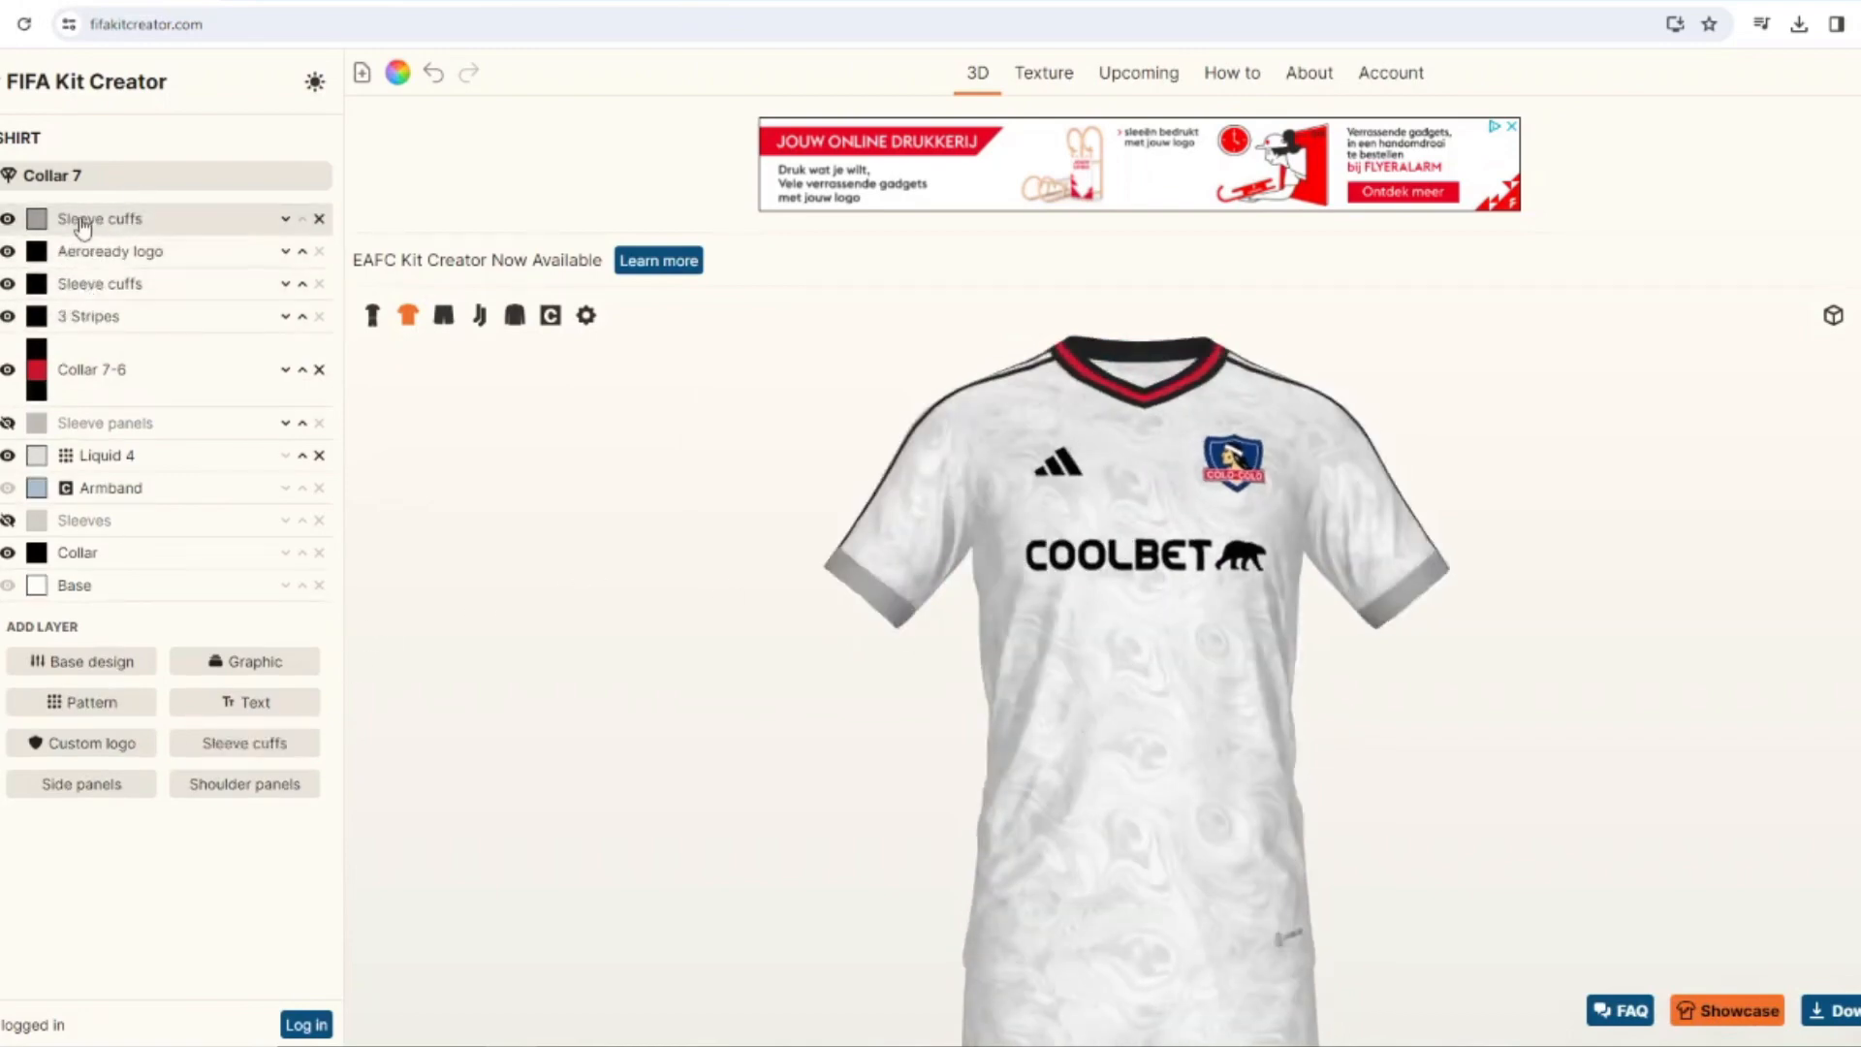
pyautogui.click(77, 218)
pyautogui.click(85, 357)
# Color the new sleeve cuffs' first and third bands black and the middle band in the crest's red.
pyautogui.click(36, 219)
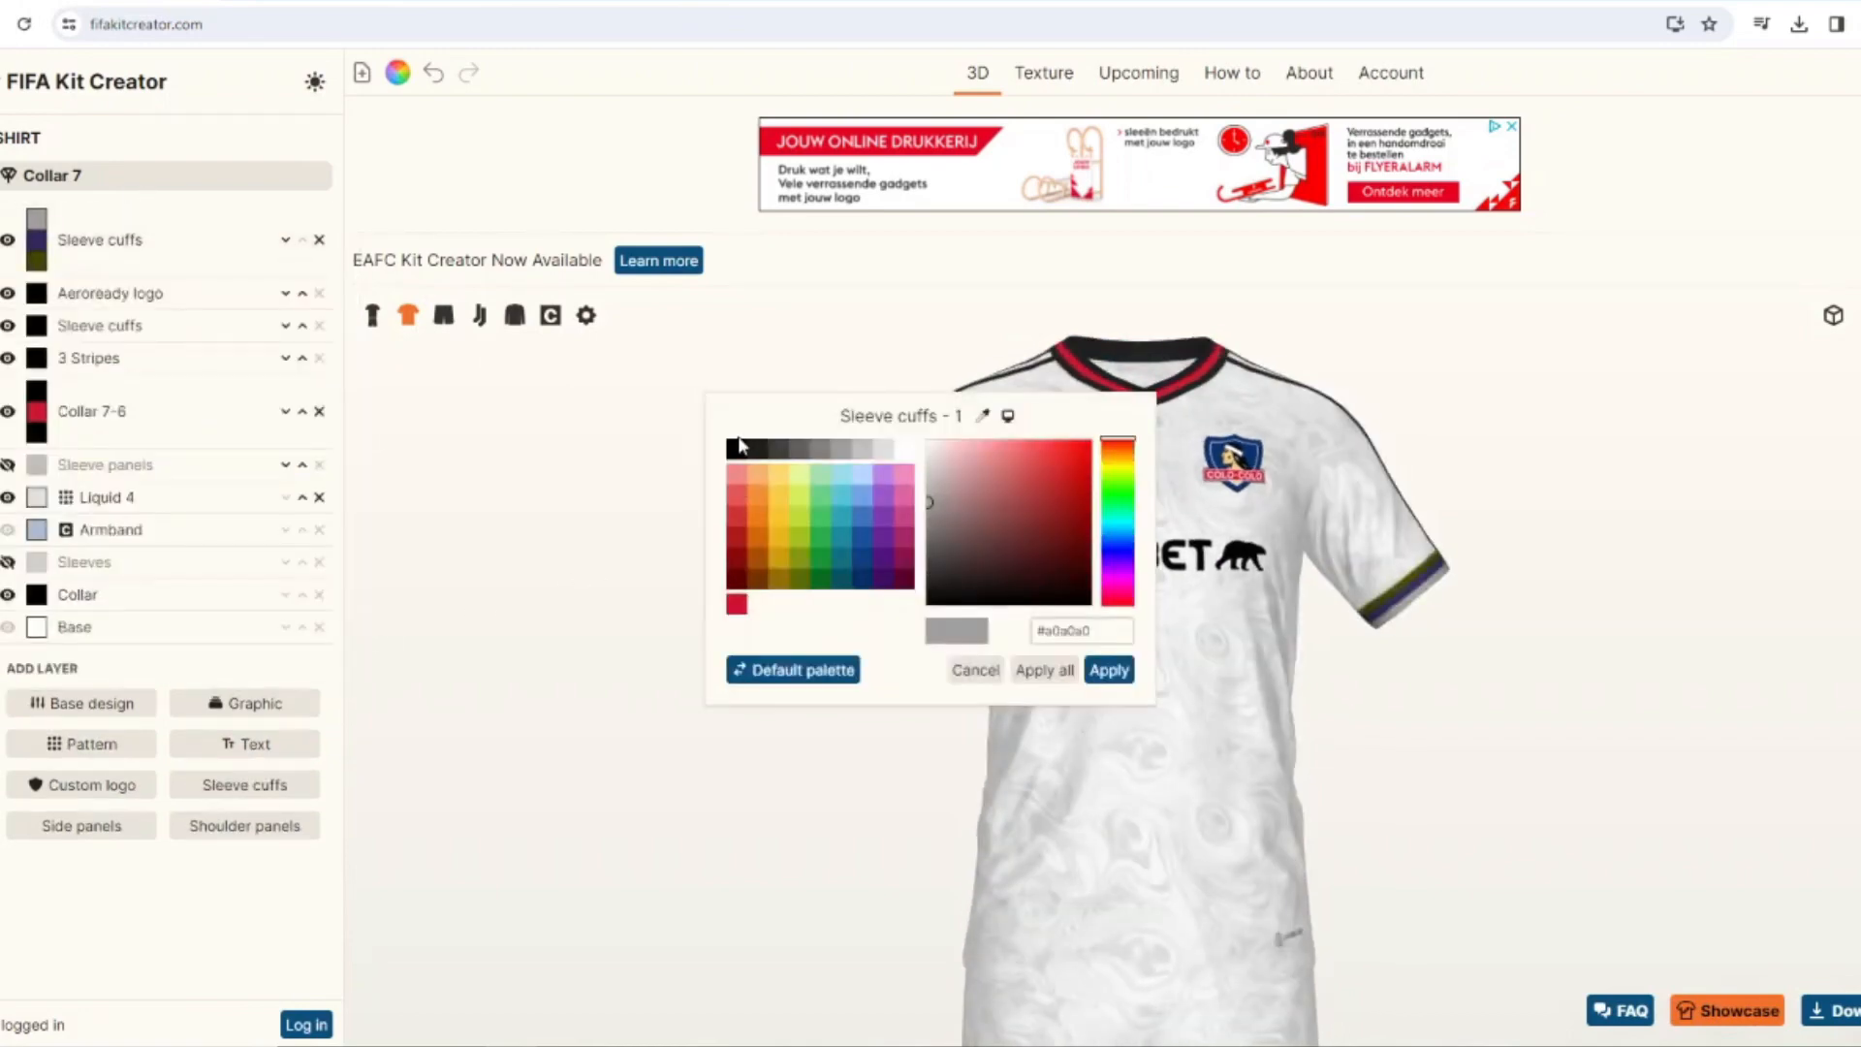
pyautogui.click(1091, 670)
pyautogui.click(36, 240)
pyautogui.click(736, 604)
pyautogui.click(1109, 669)
pyautogui.click(36, 260)
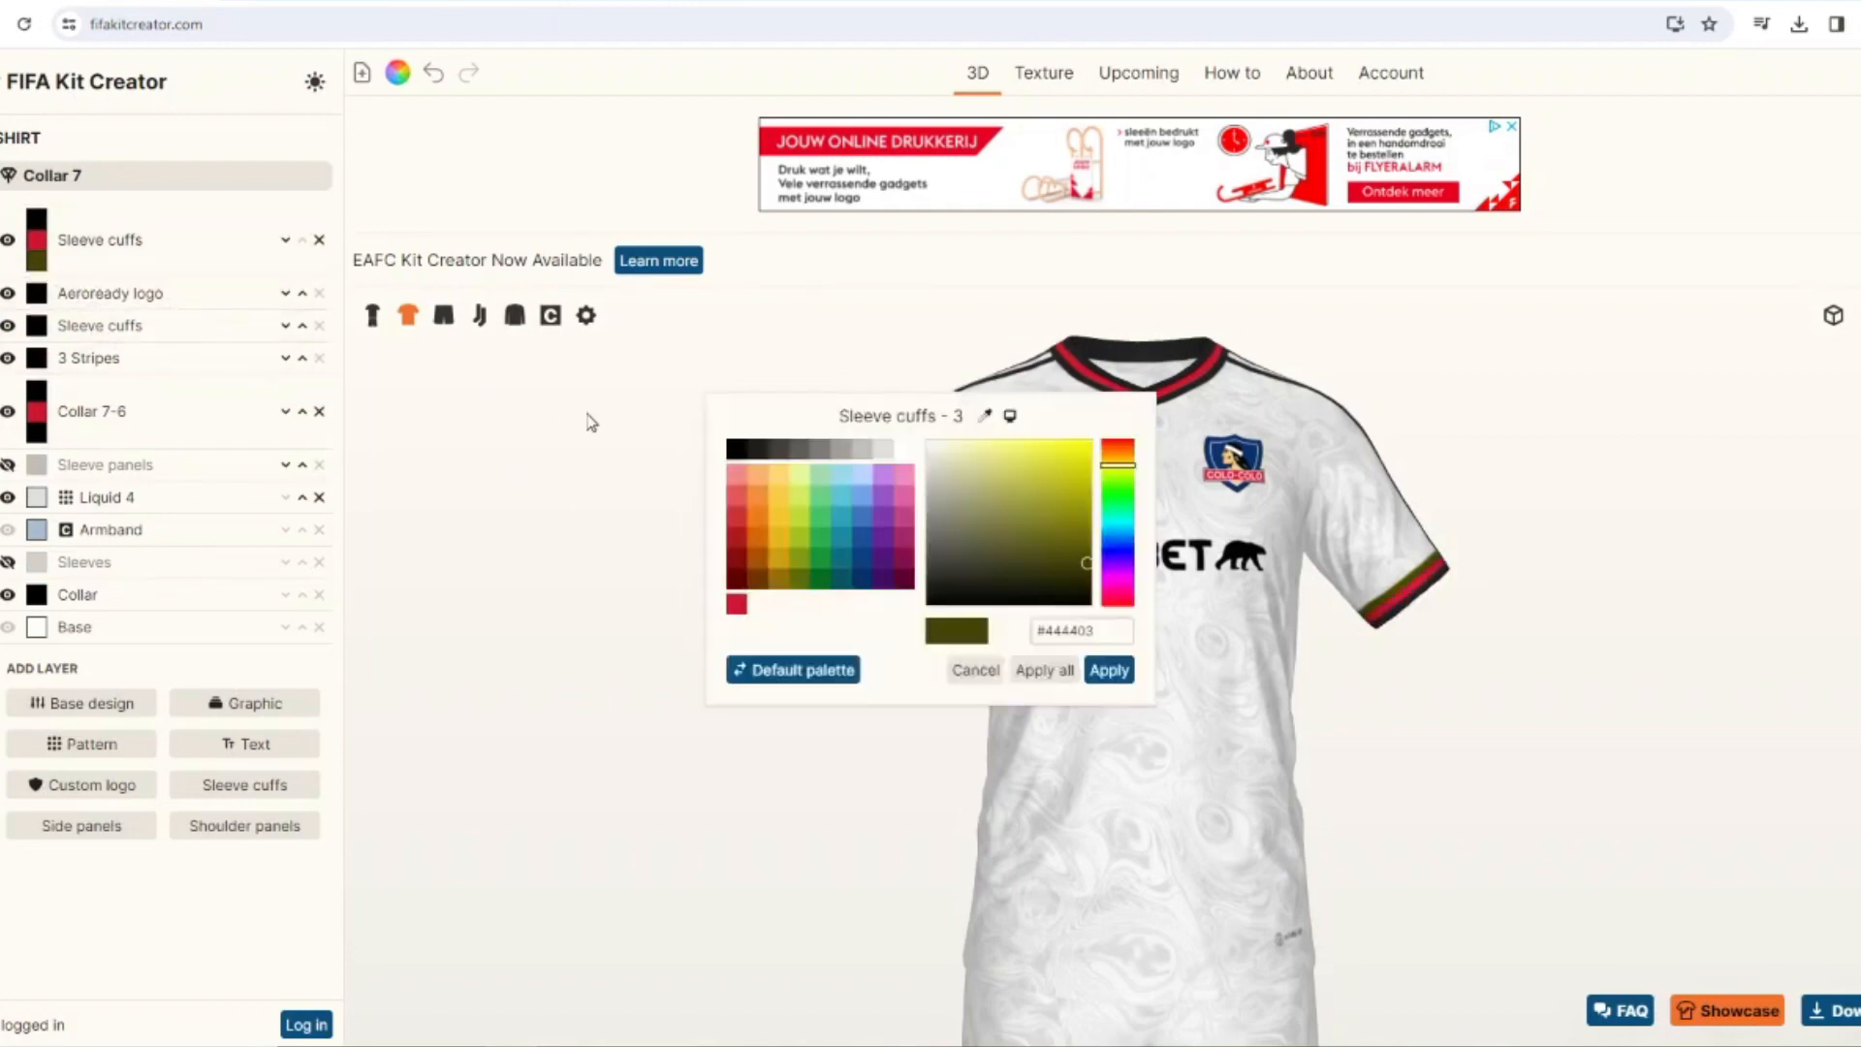
pyautogui.click(736, 448)
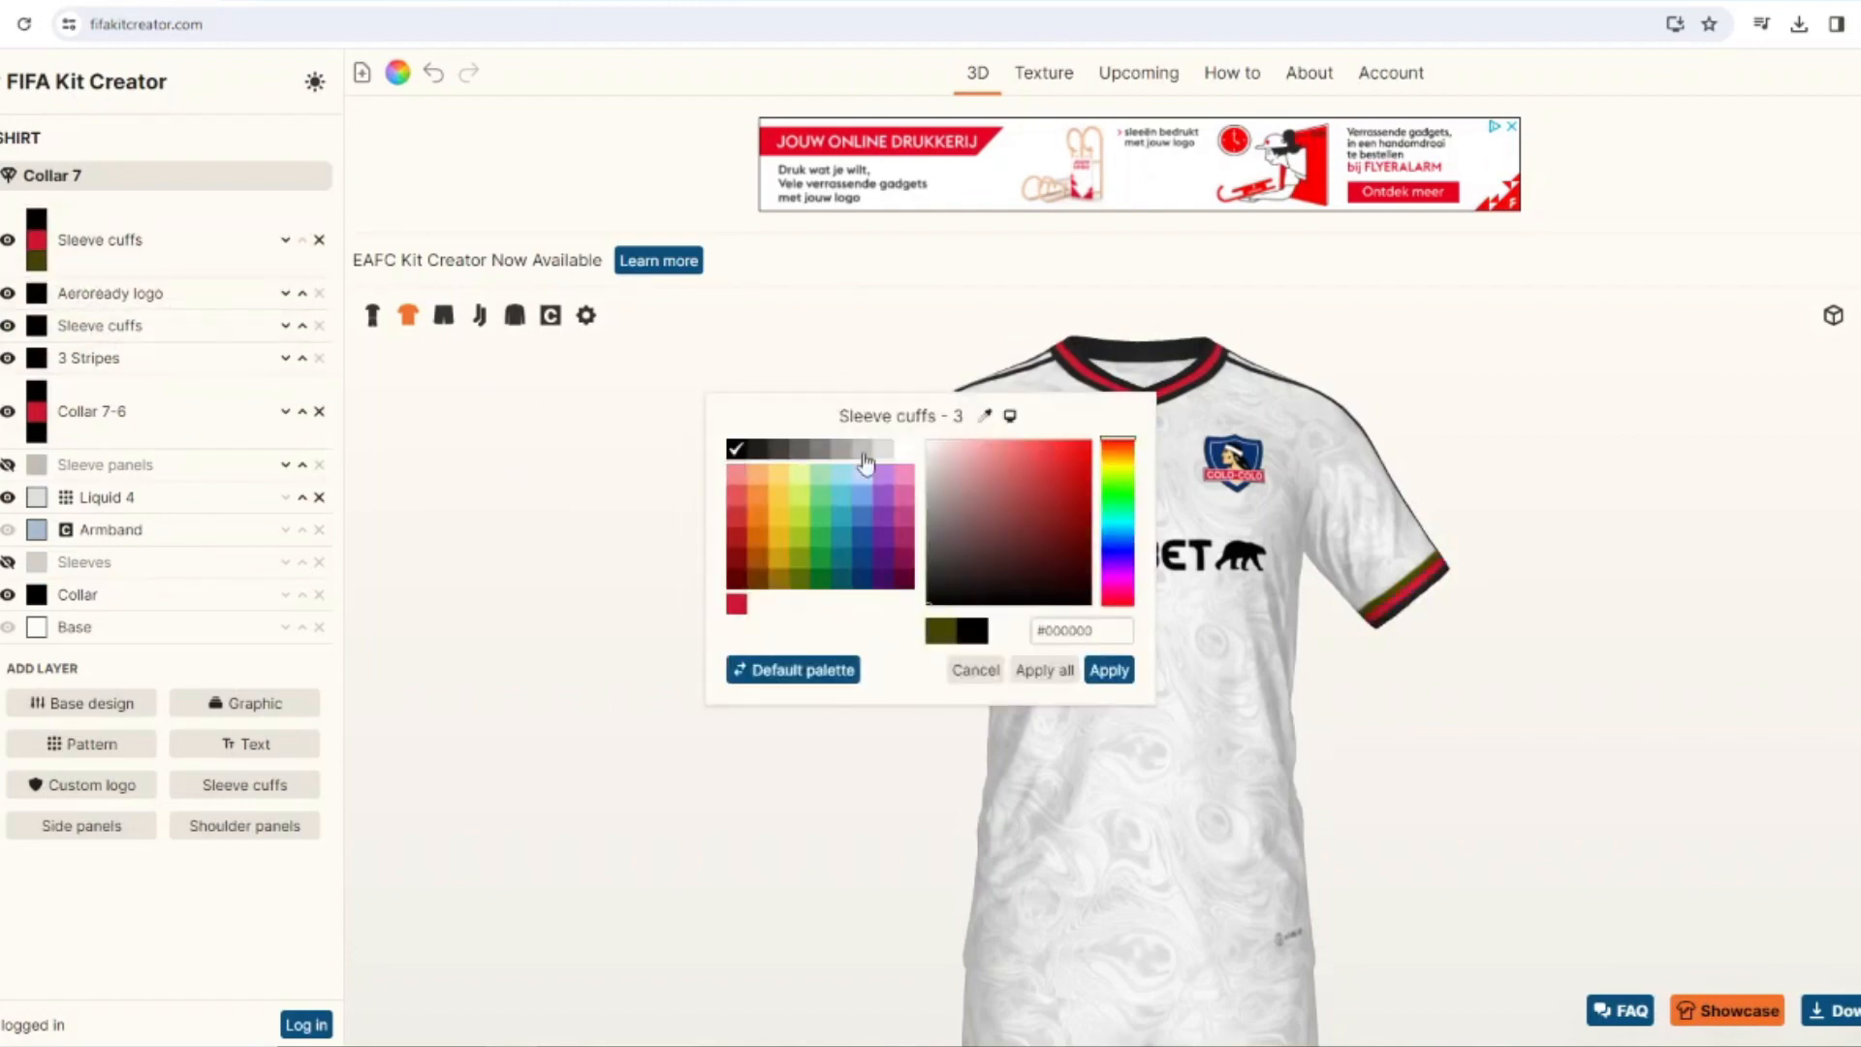
pyautogui.click(1109, 670)
# Enable printing on the shirt's back in the Adidas 2012 font, with number 25 and the player's name.
pyautogui.moveTo(745, 625); pyautogui.dragTo(437, 514)
pyautogui.click(3, 388)
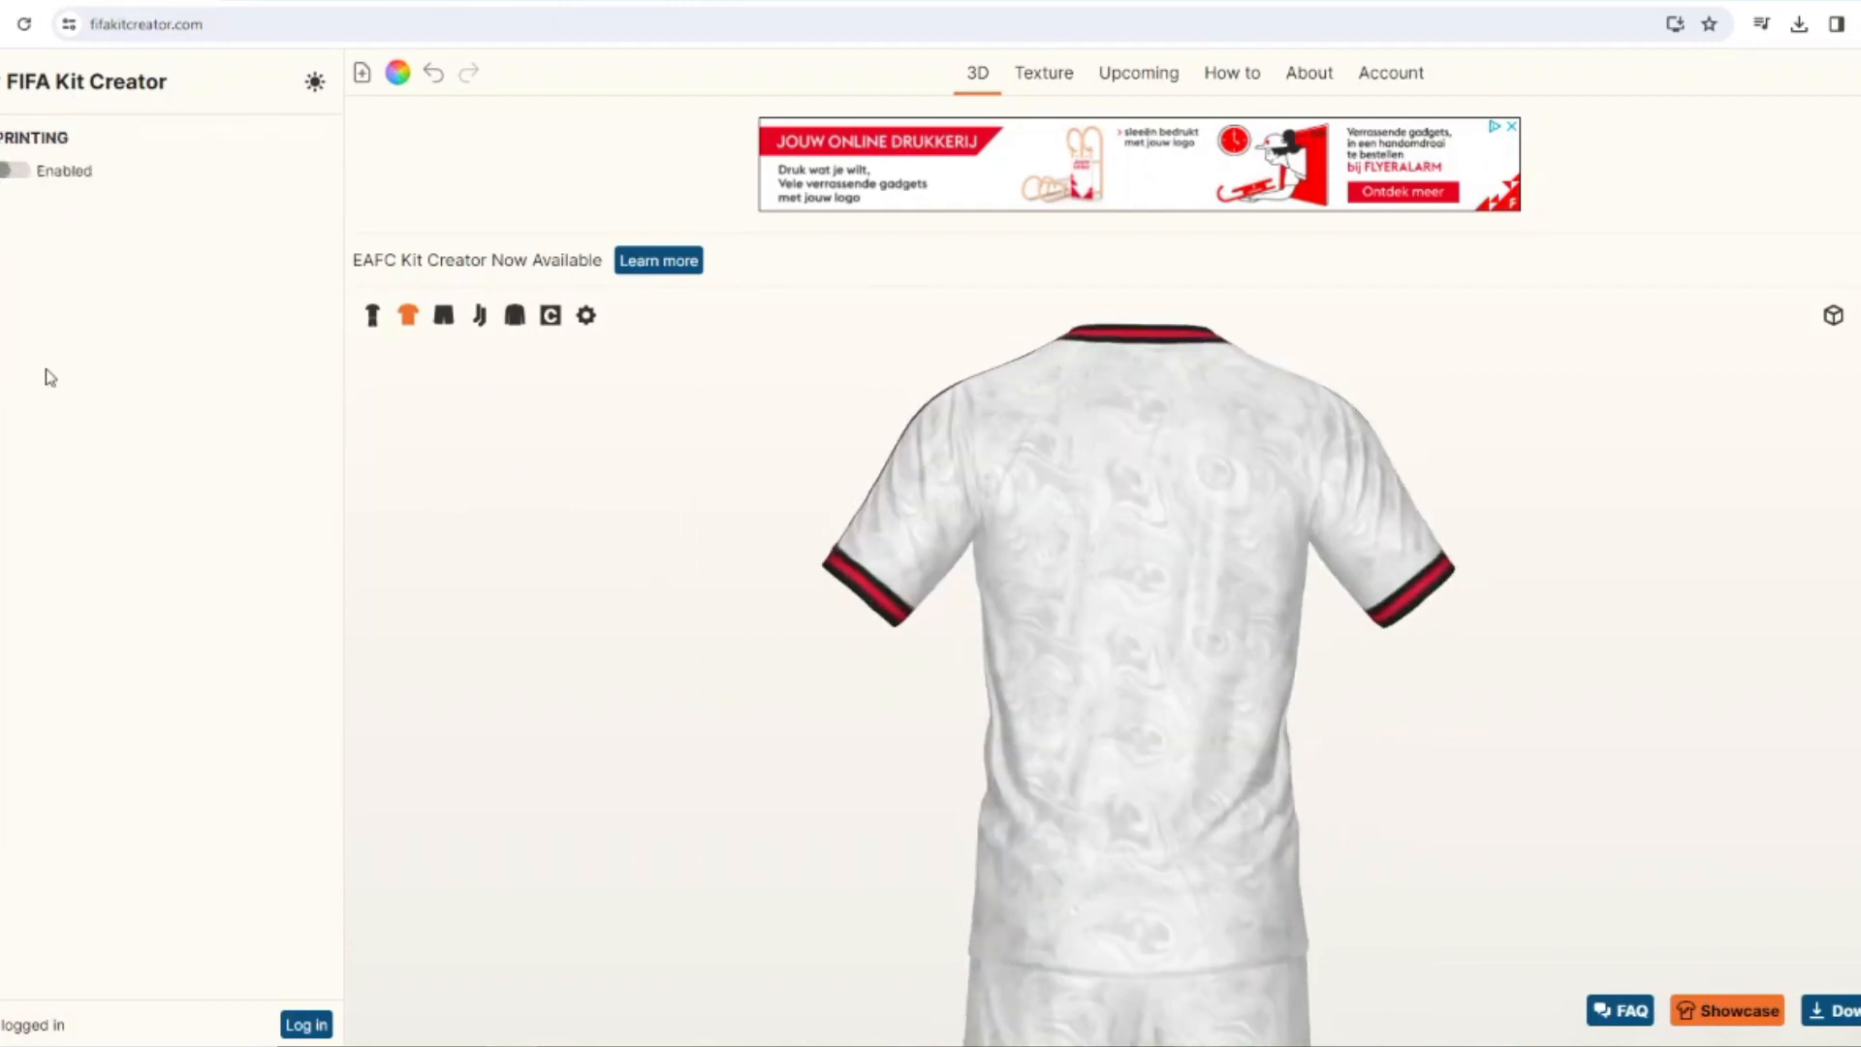
pyautogui.click(13, 172)
pyautogui.click(8, 205)
pyautogui.click(307, 664)
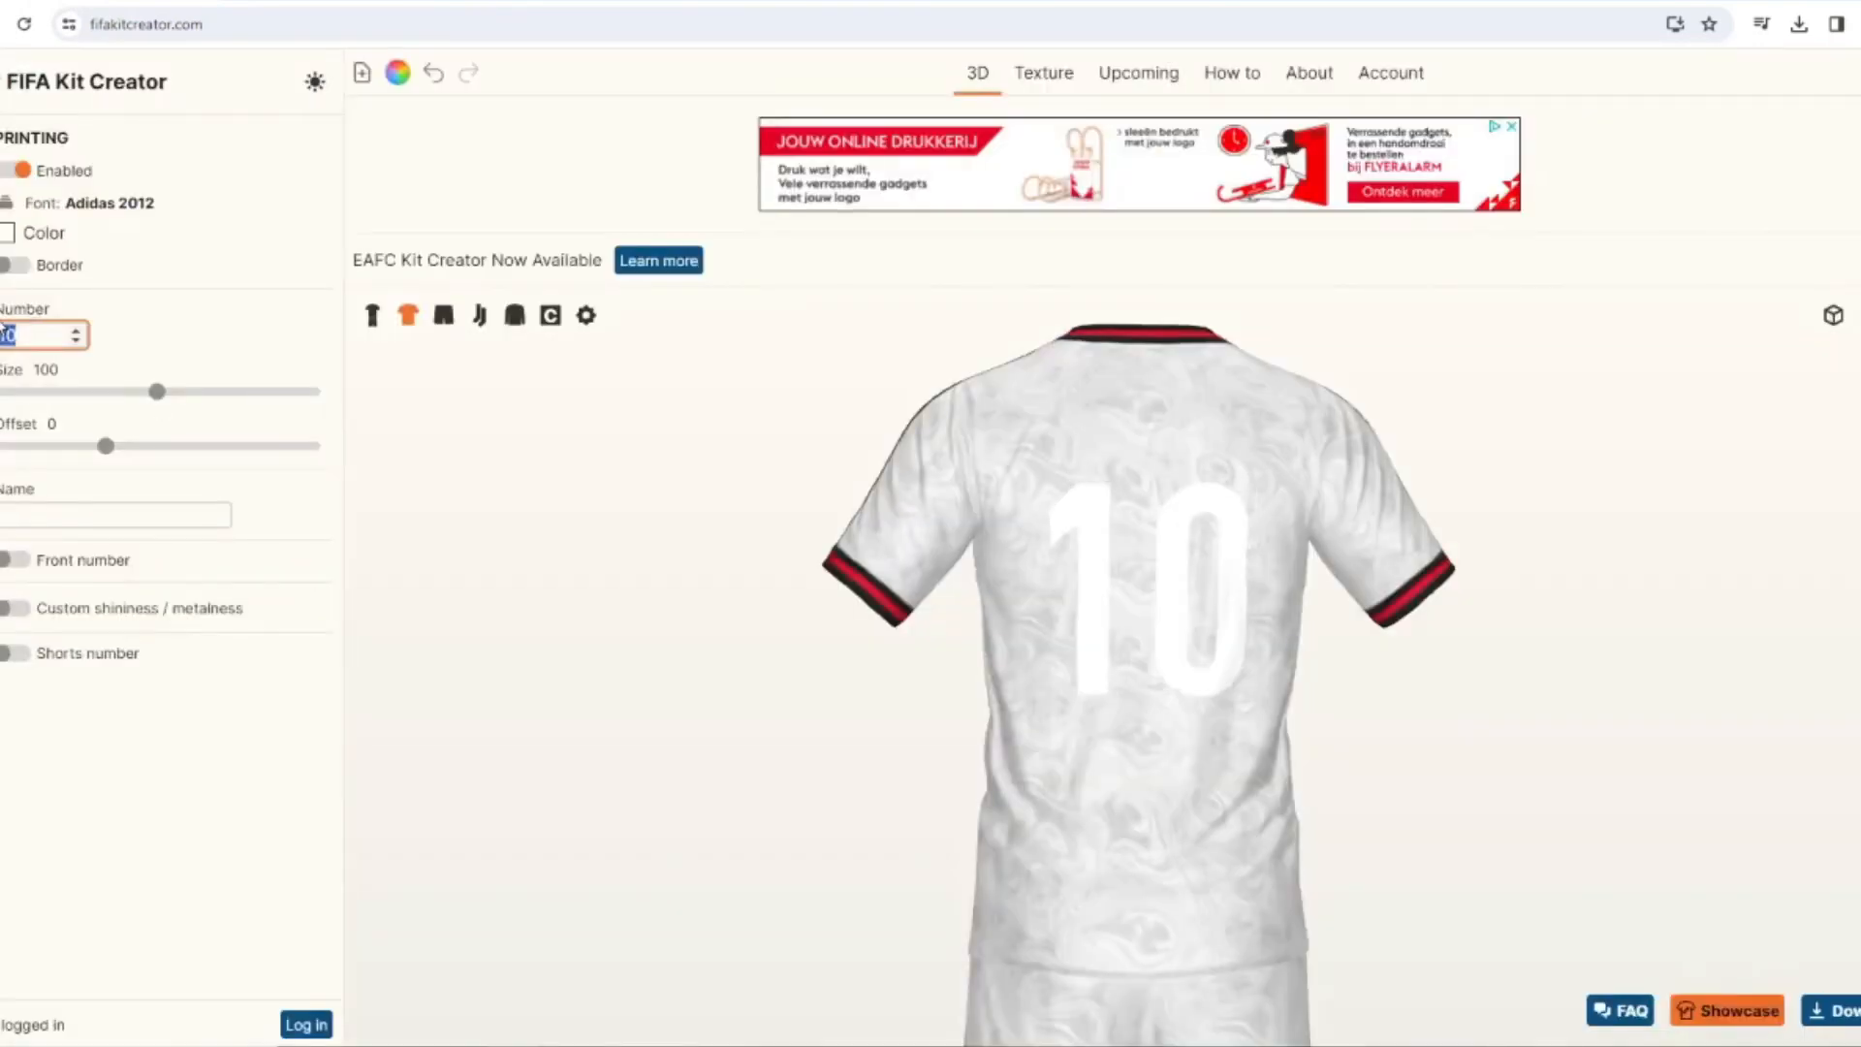
pyautogui.write('25')
pyautogui.click(59, 513)
# Color the back printing in the crest's red and give it a black border with a width of 2.
pyautogui.click(7, 233)
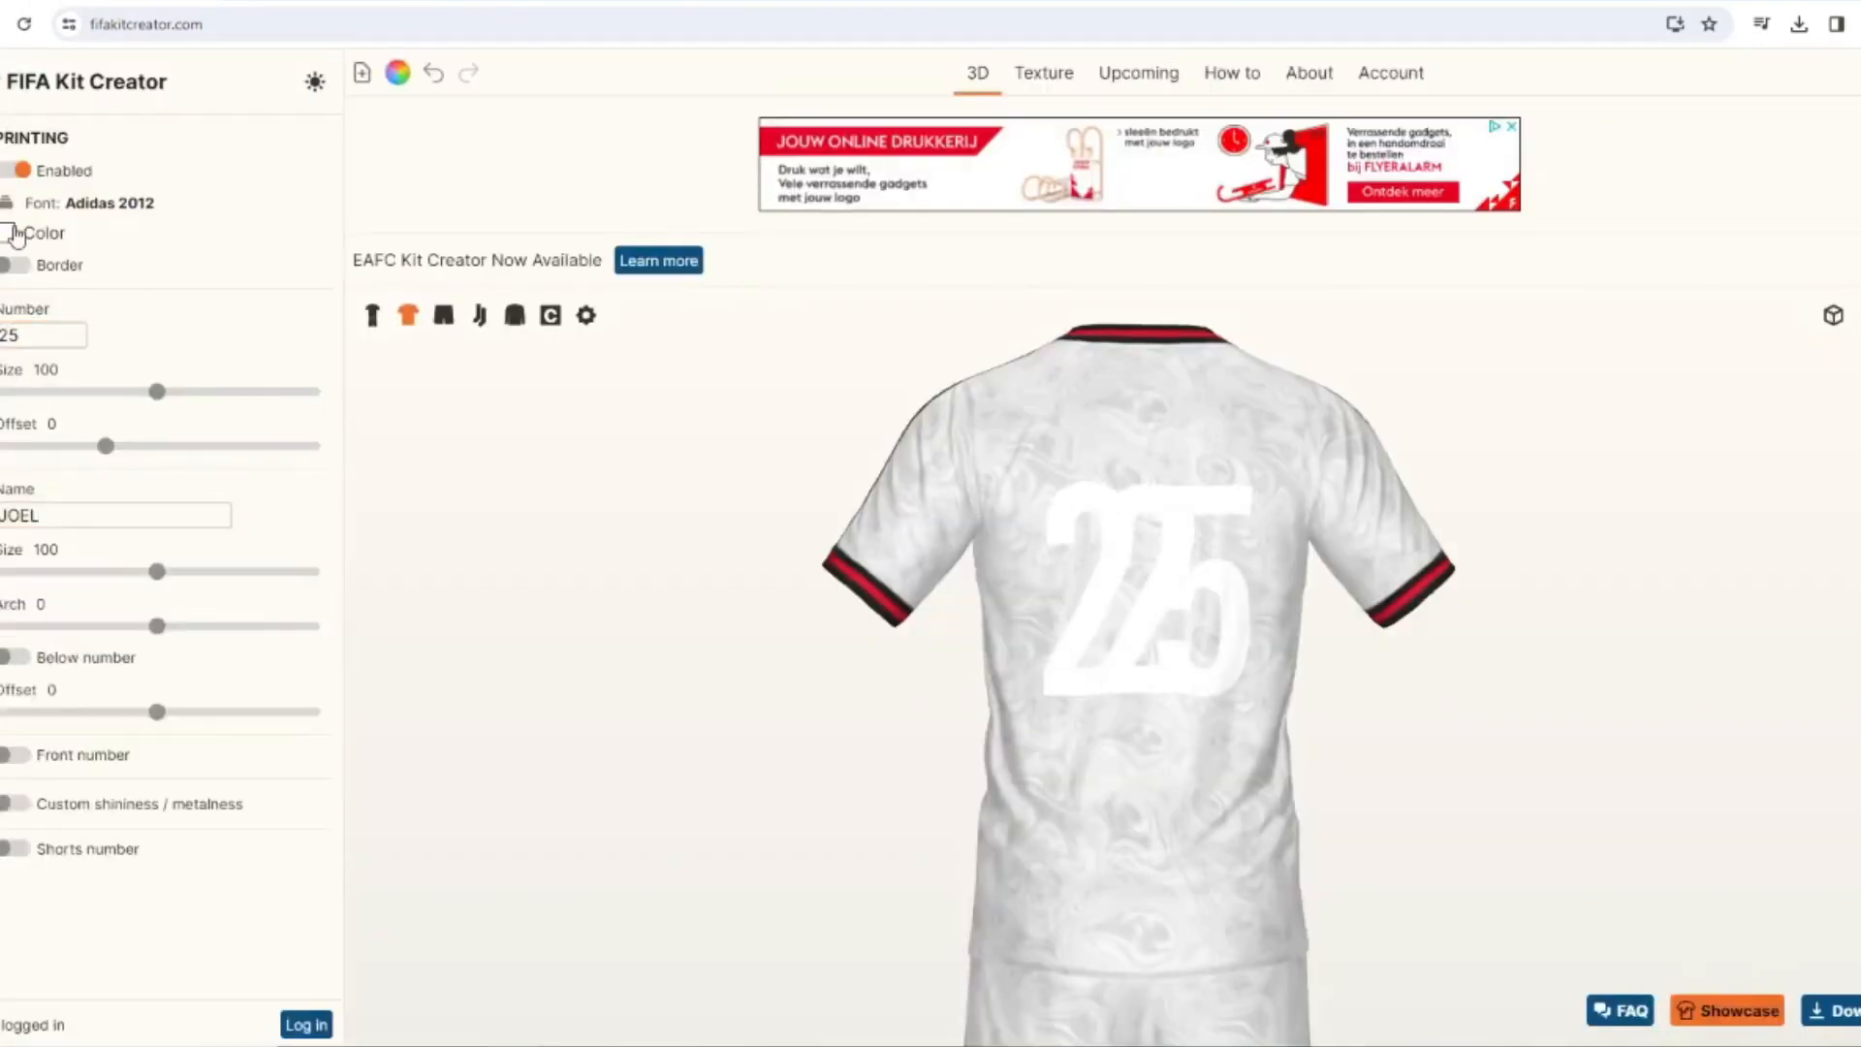
pyautogui.click(743, 609)
pyautogui.click(1108, 669)
pyautogui.click(14, 266)
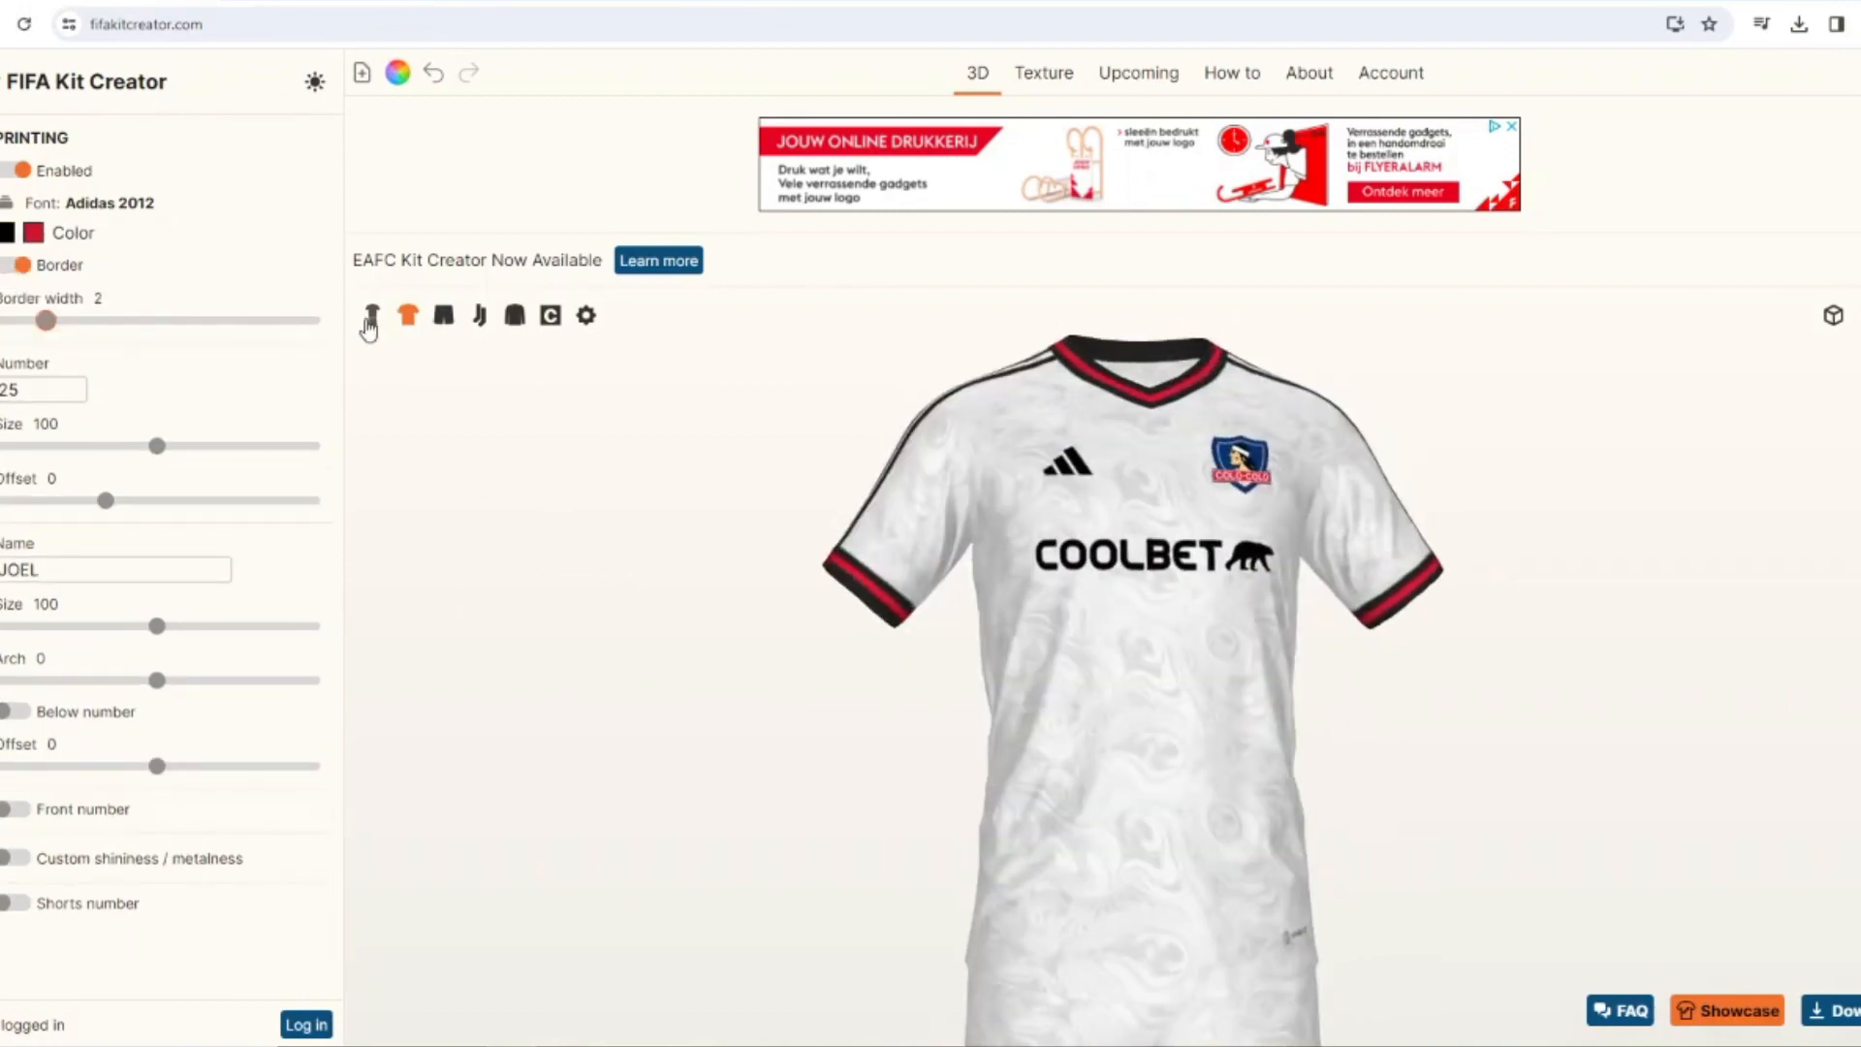
# Add the Sock foldover graphic to the socks.
pyautogui.click(371, 315)
pyautogui.click(2, 281)
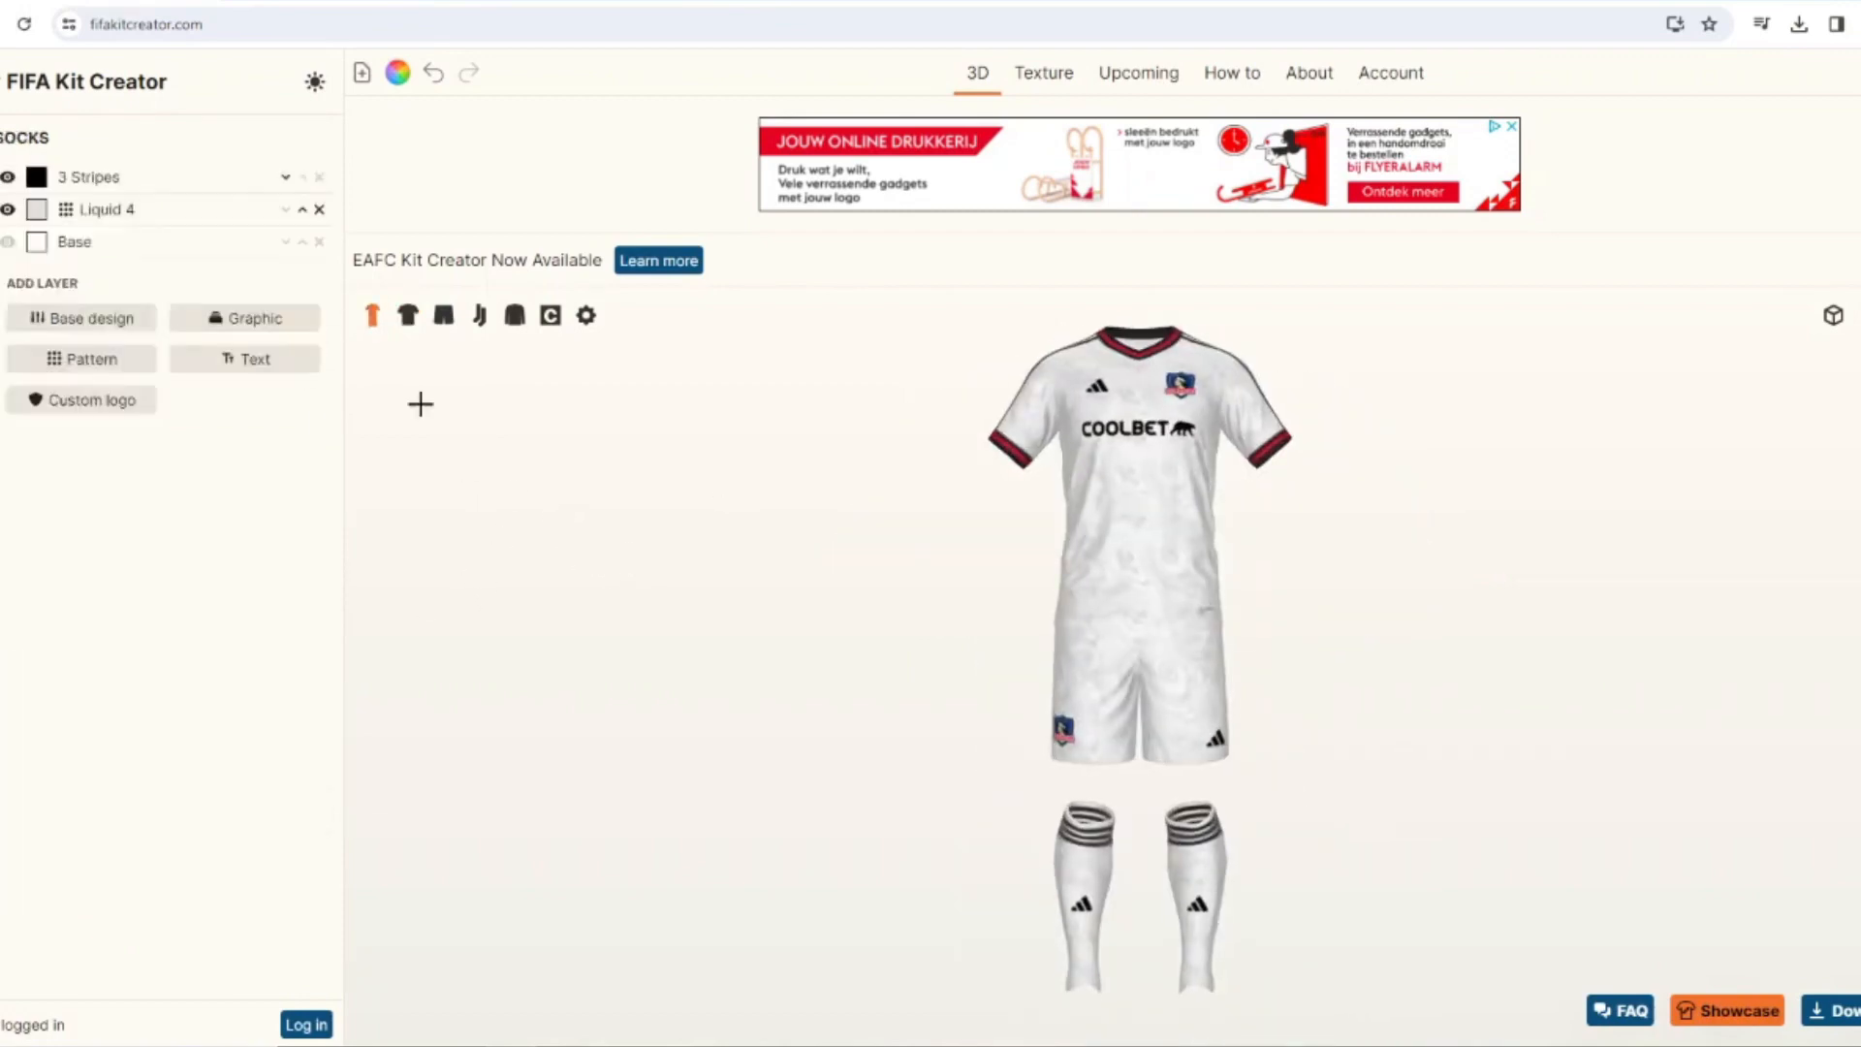
pyautogui.click(244, 319)
pyautogui.scroll(-5, 1561, 731)
pyautogui.click(901, 594)
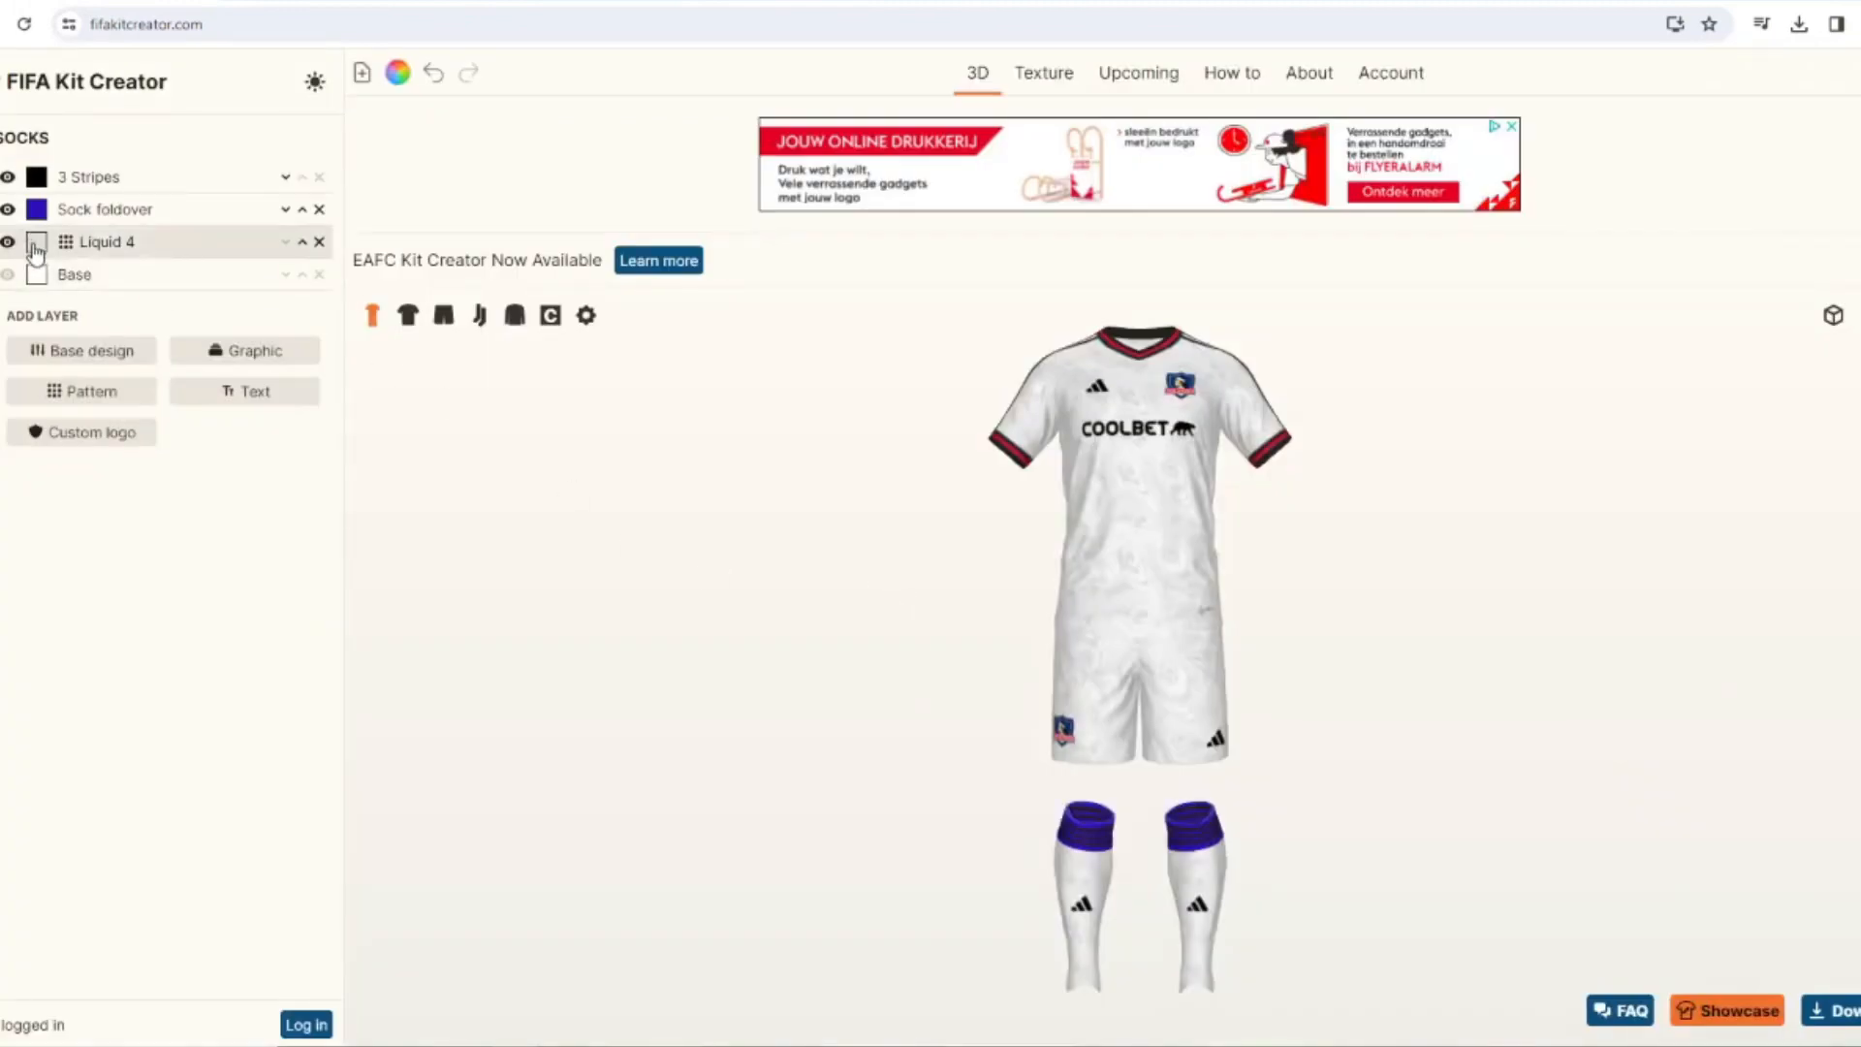
# Color the sock foldover black and the socks' 3 Stripes in the crest's red.
pyautogui.click(36, 209)
pyautogui.click(1109, 670)
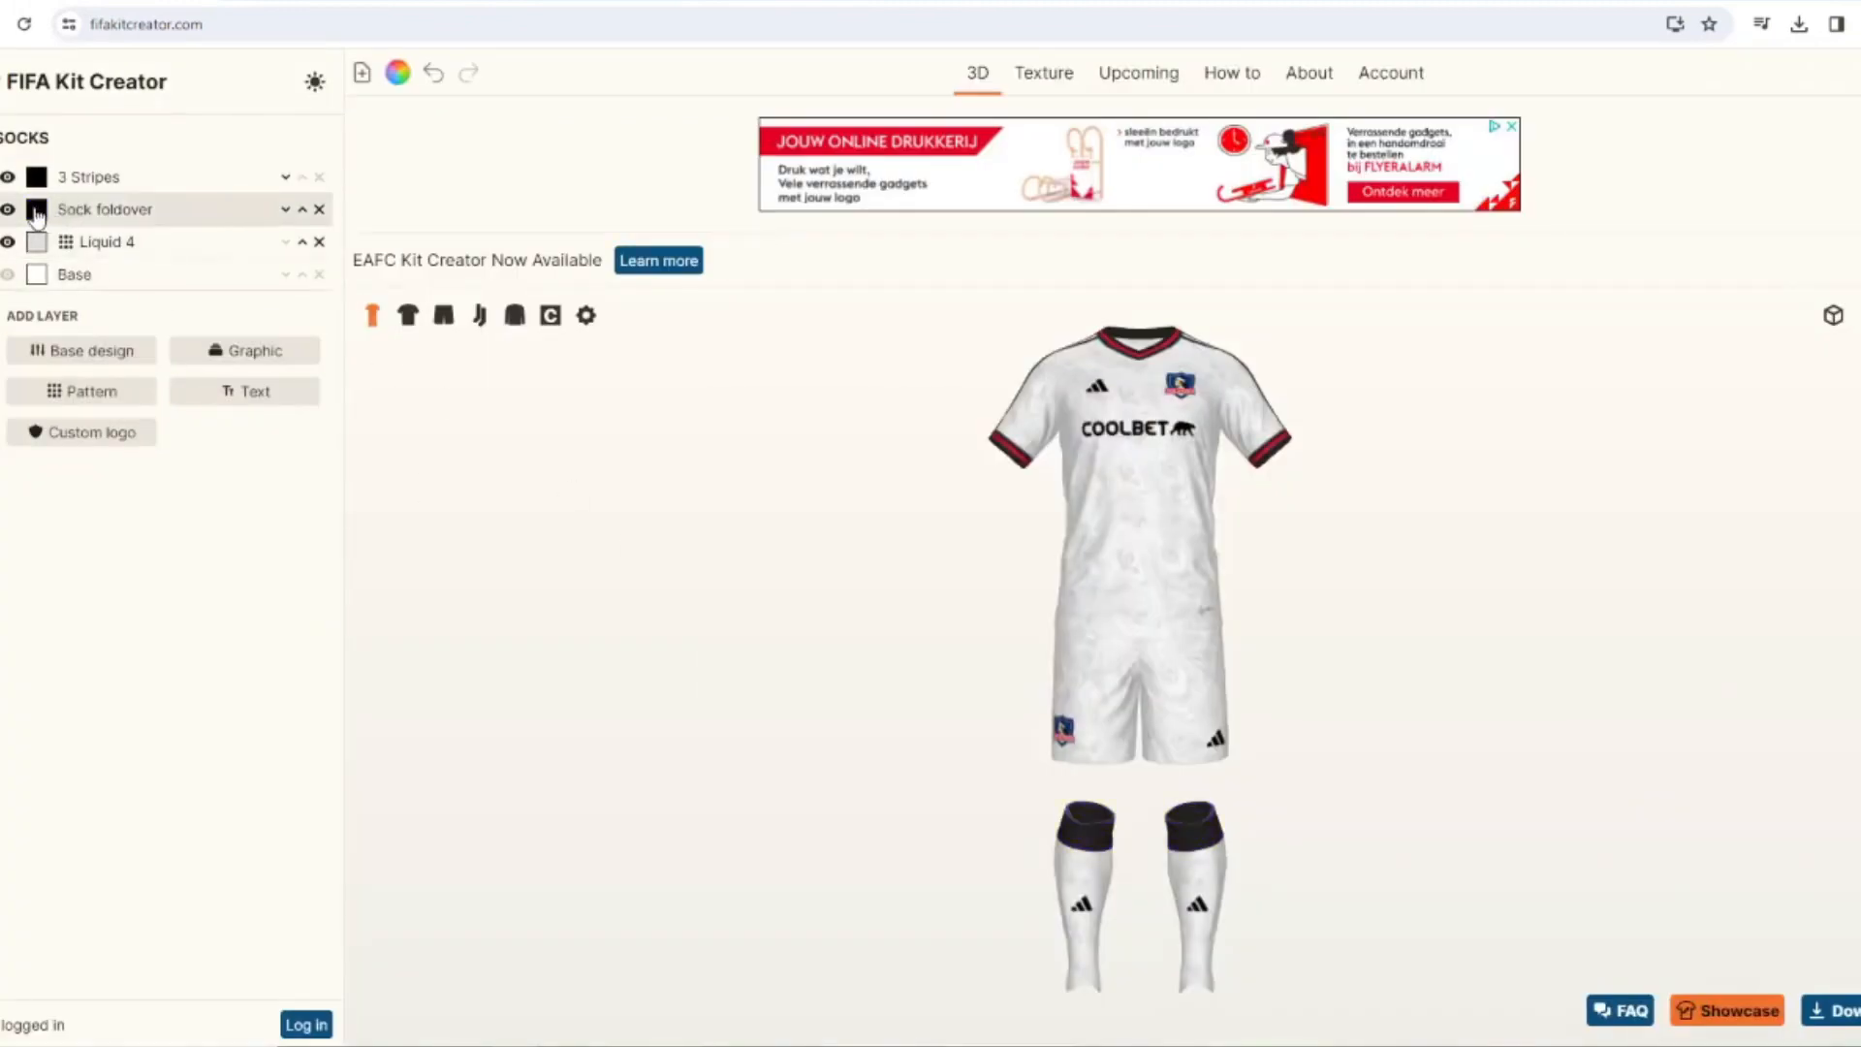
pyautogui.click(36, 176)
pyautogui.click(1105, 671)
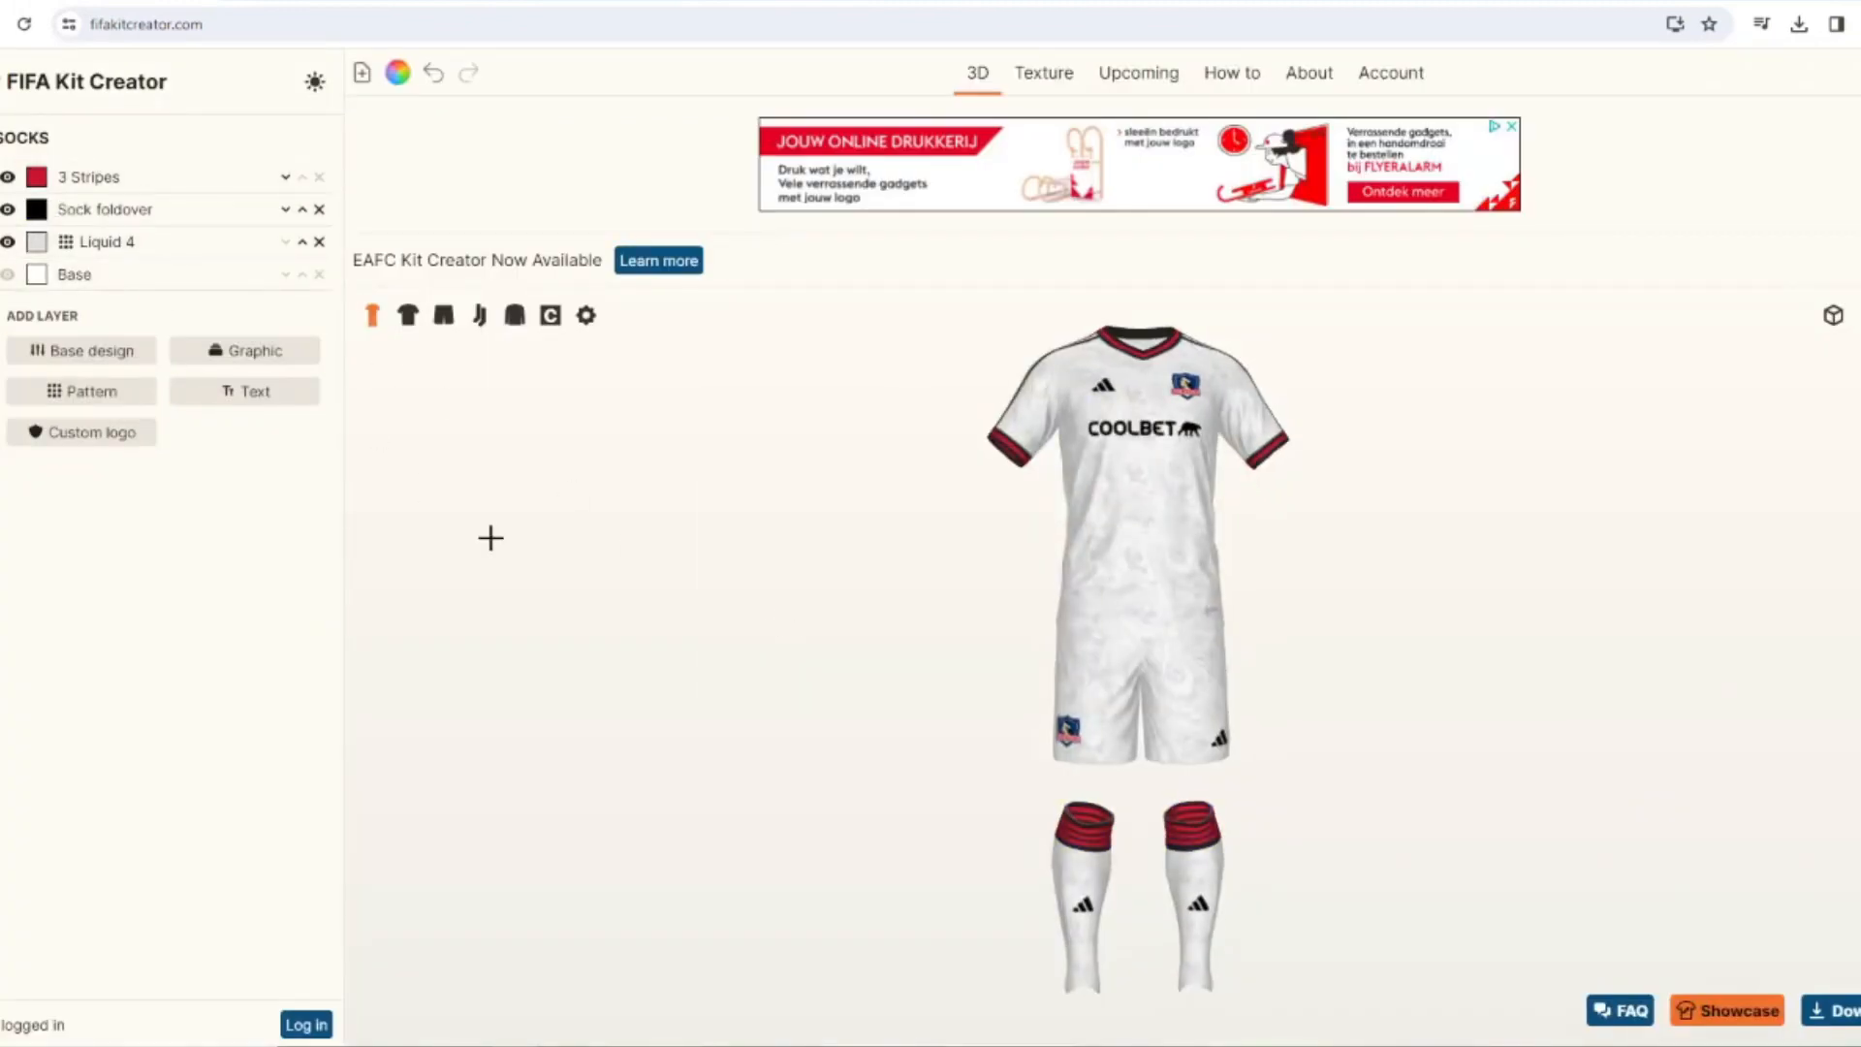
# Give the shirt's Adidas logo a black border with a red fill matching the crest, and adjust the border width.
pyautogui.moveTo(550, 558); pyautogui.dragTo(520, 519)
pyautogui.click(408, 315)
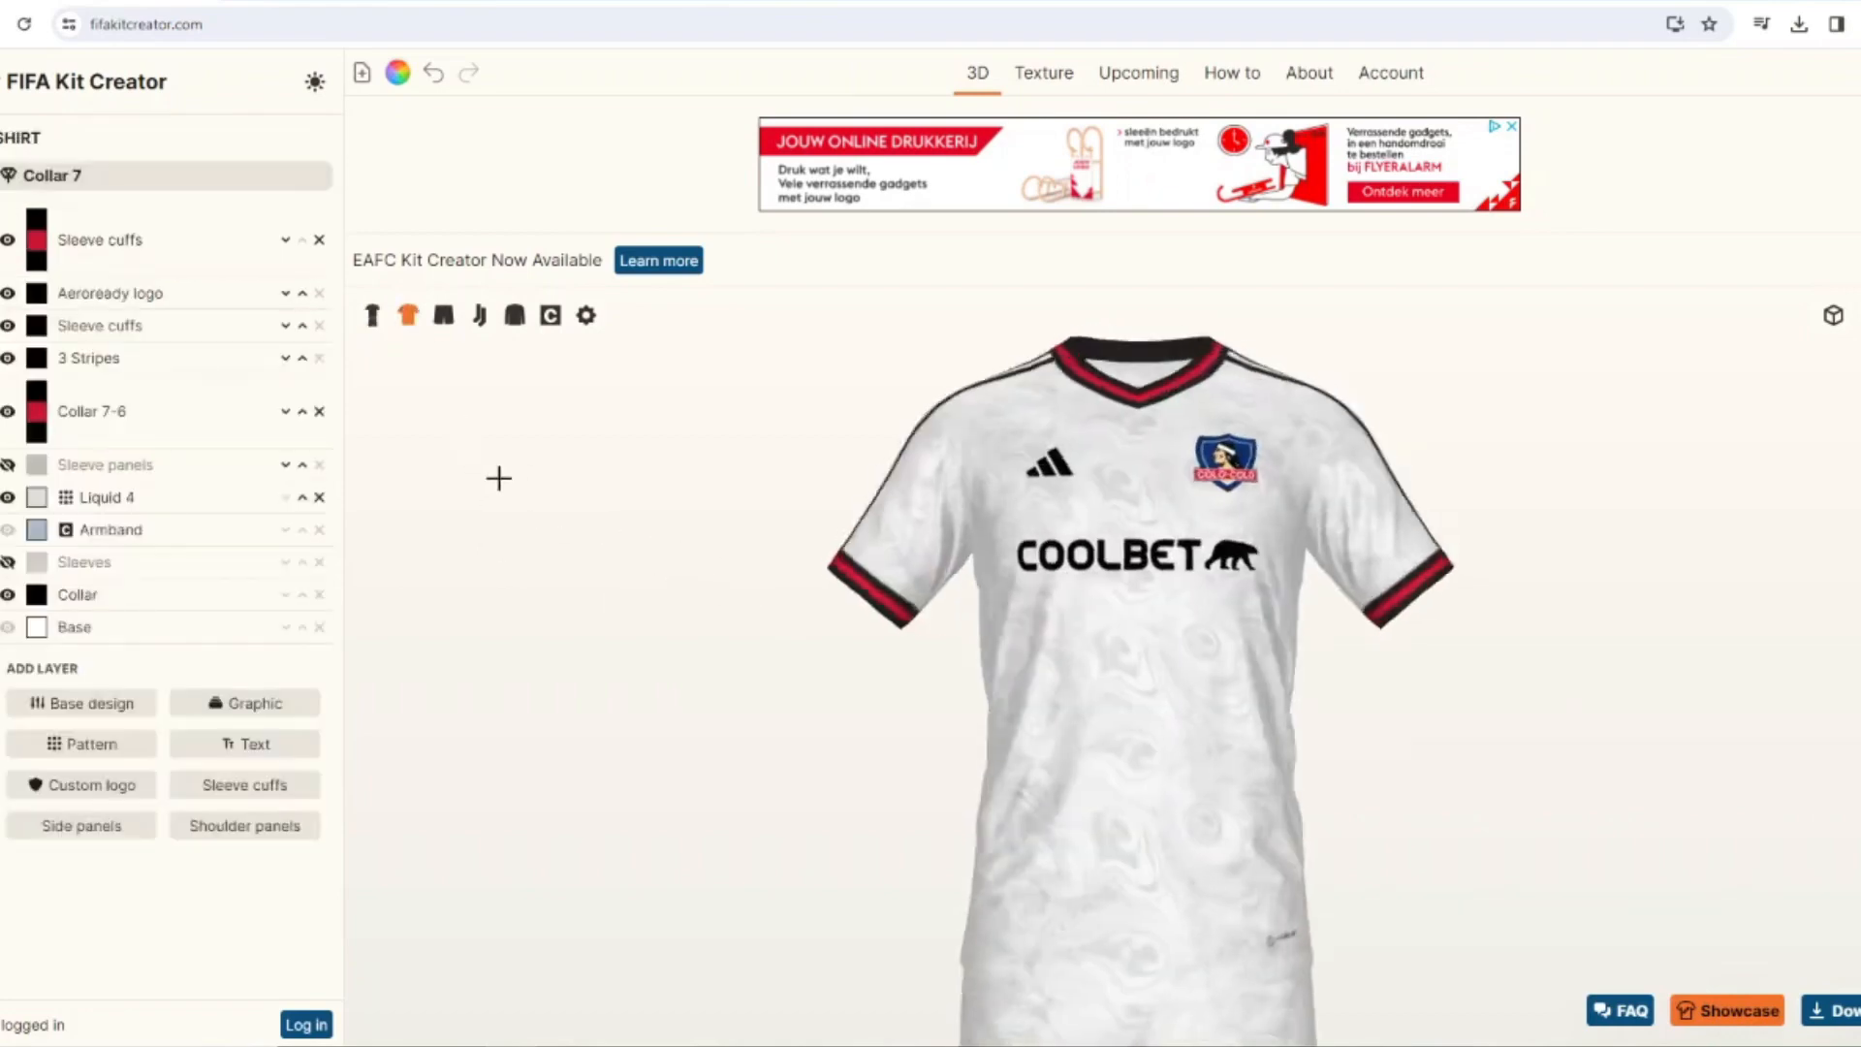
pyautogui.click(2, 222)
pyautogui.click(78, 236)
pyautogui.click(33, 374)
pyautogui.click(41, 254)
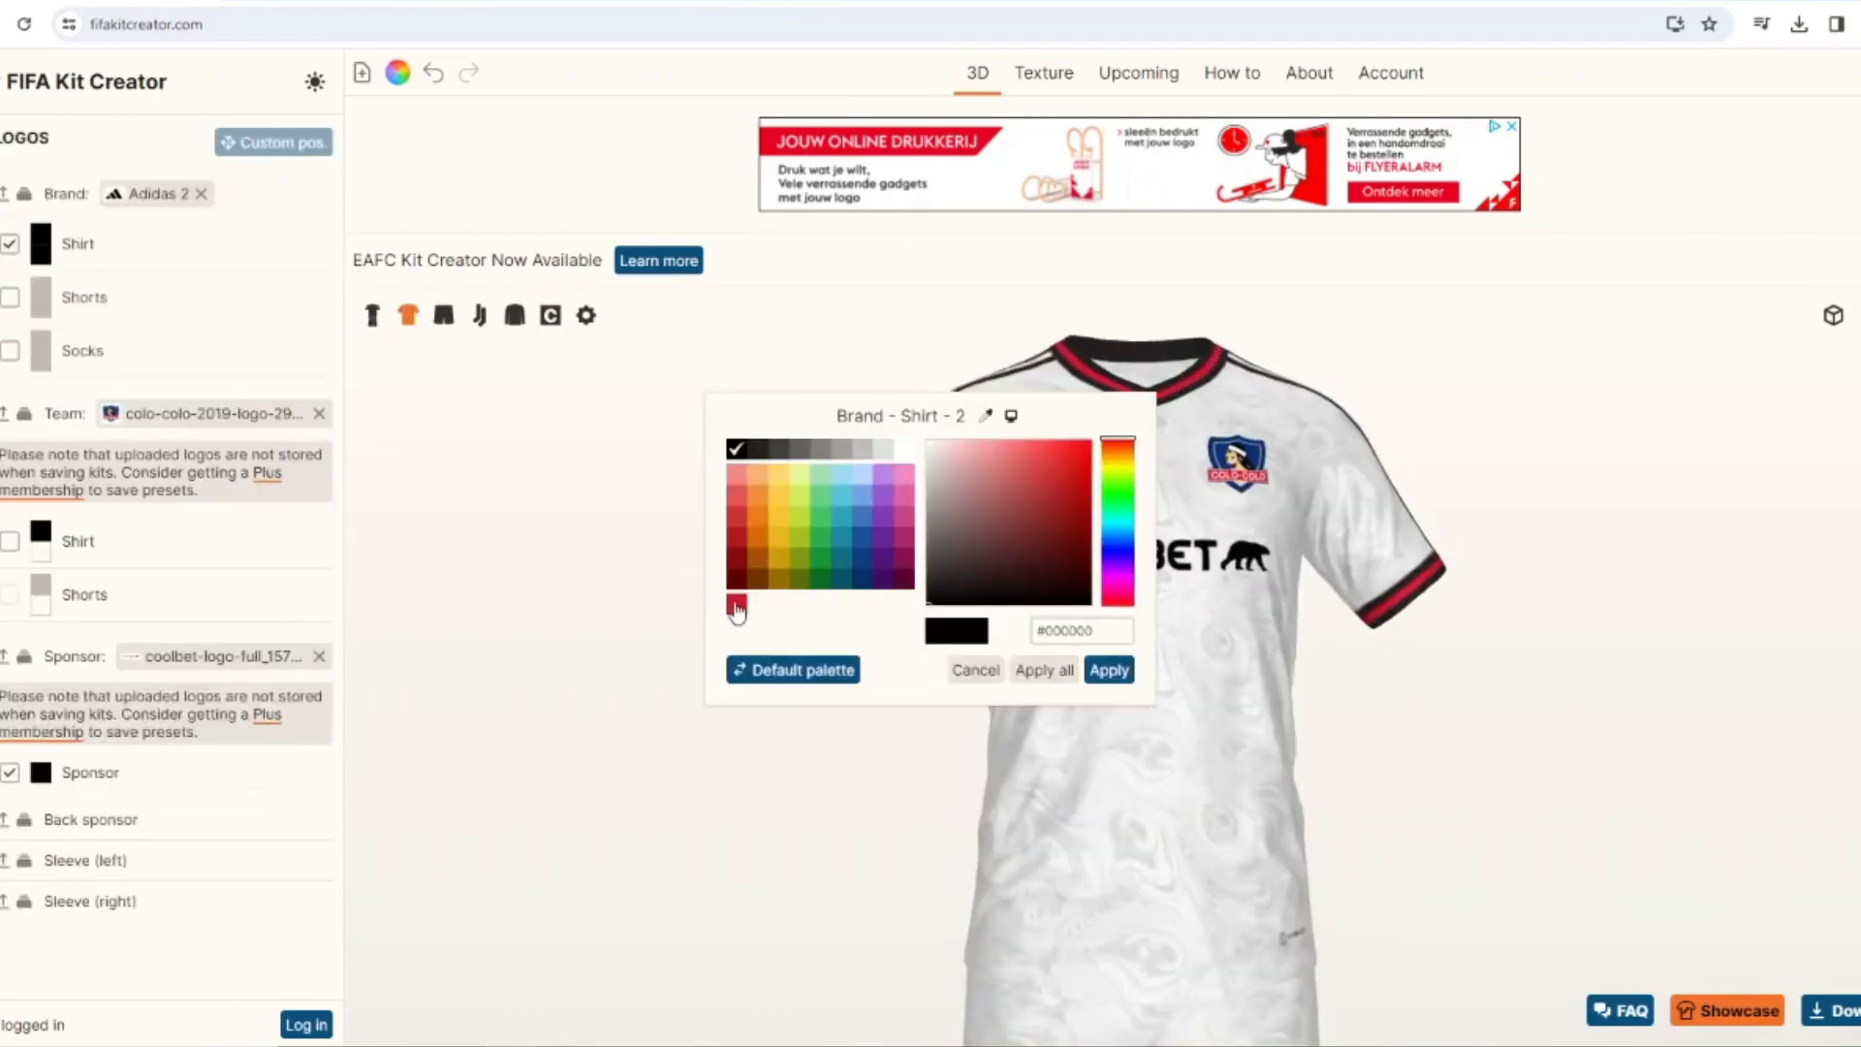
pyautogui.click(737, 607)
pyautogui.click(1093, 671)
pyautogui.click(64, 246)
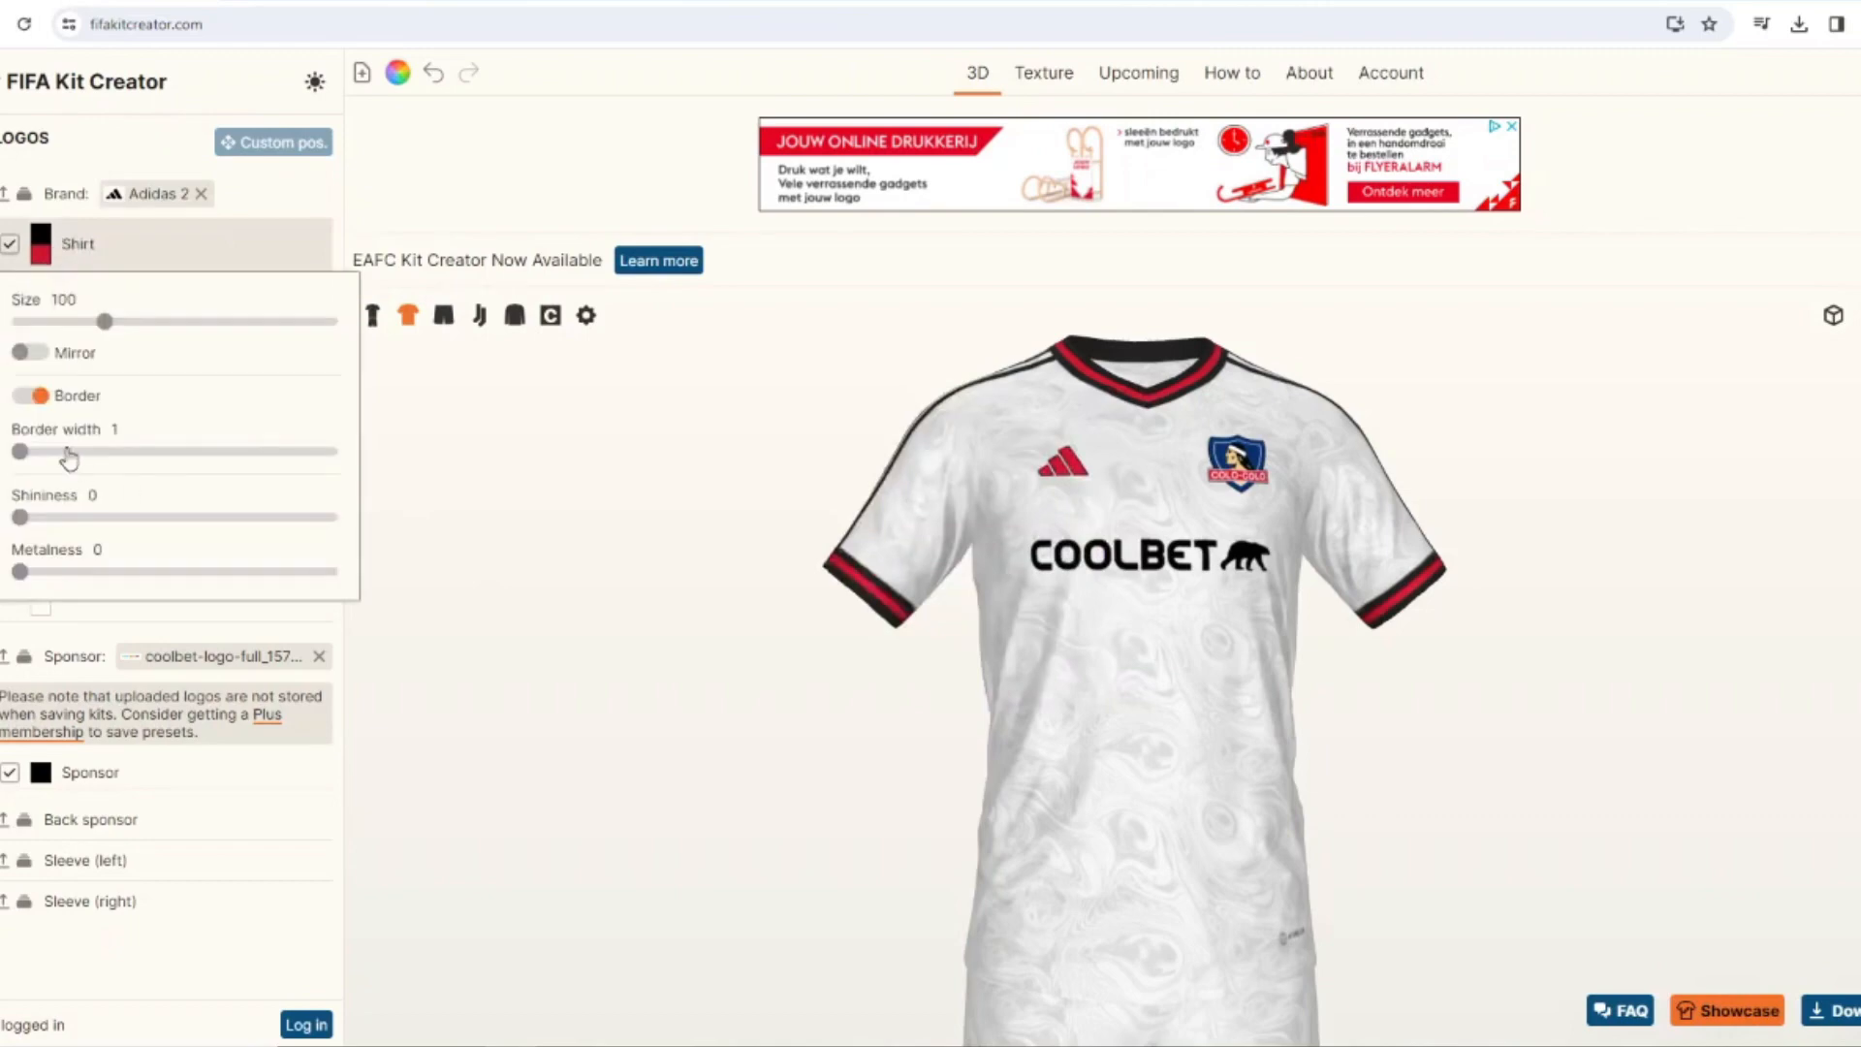
pyautogui.click(66, 452)
pyautogui.click(426, 504)
# Color the shirt's Coolbet sponsor logo in the crest's red and add a black border with a width of 2.
pyautogui.click(73, 782)
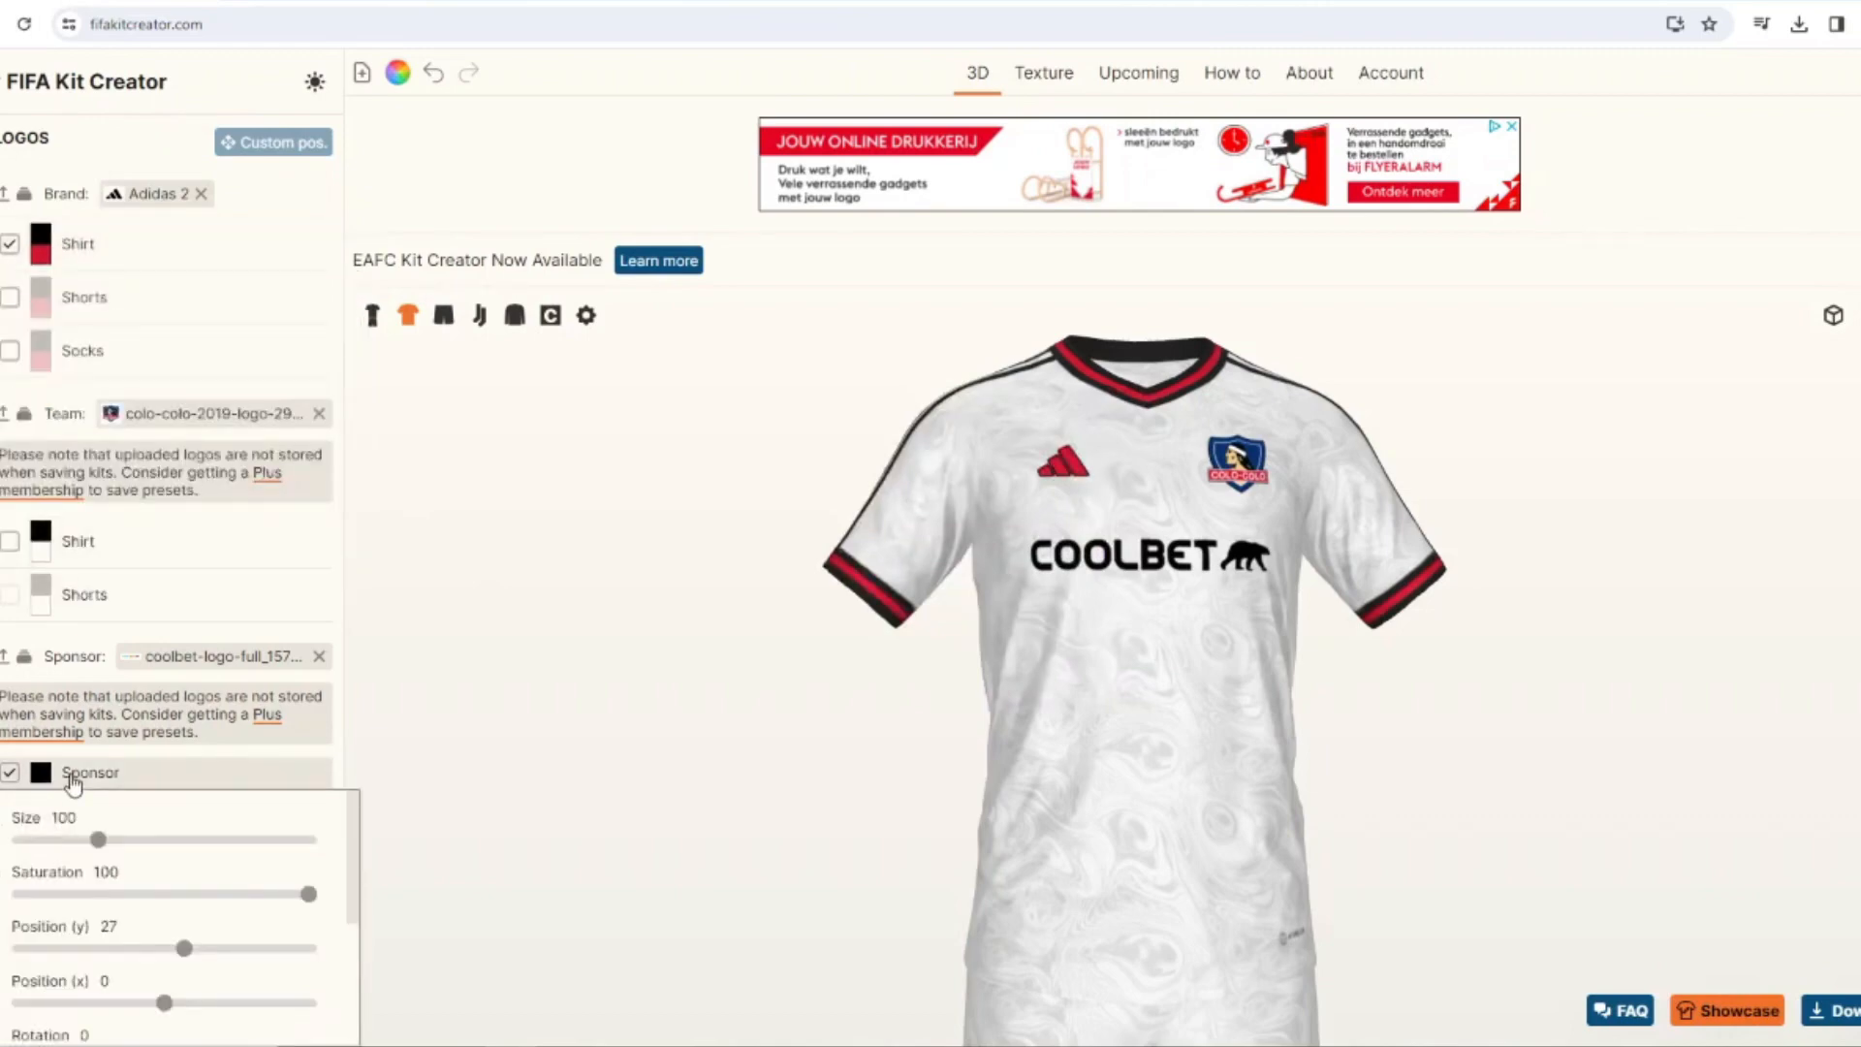
pyautogui.scroll(-3, 74, 841)
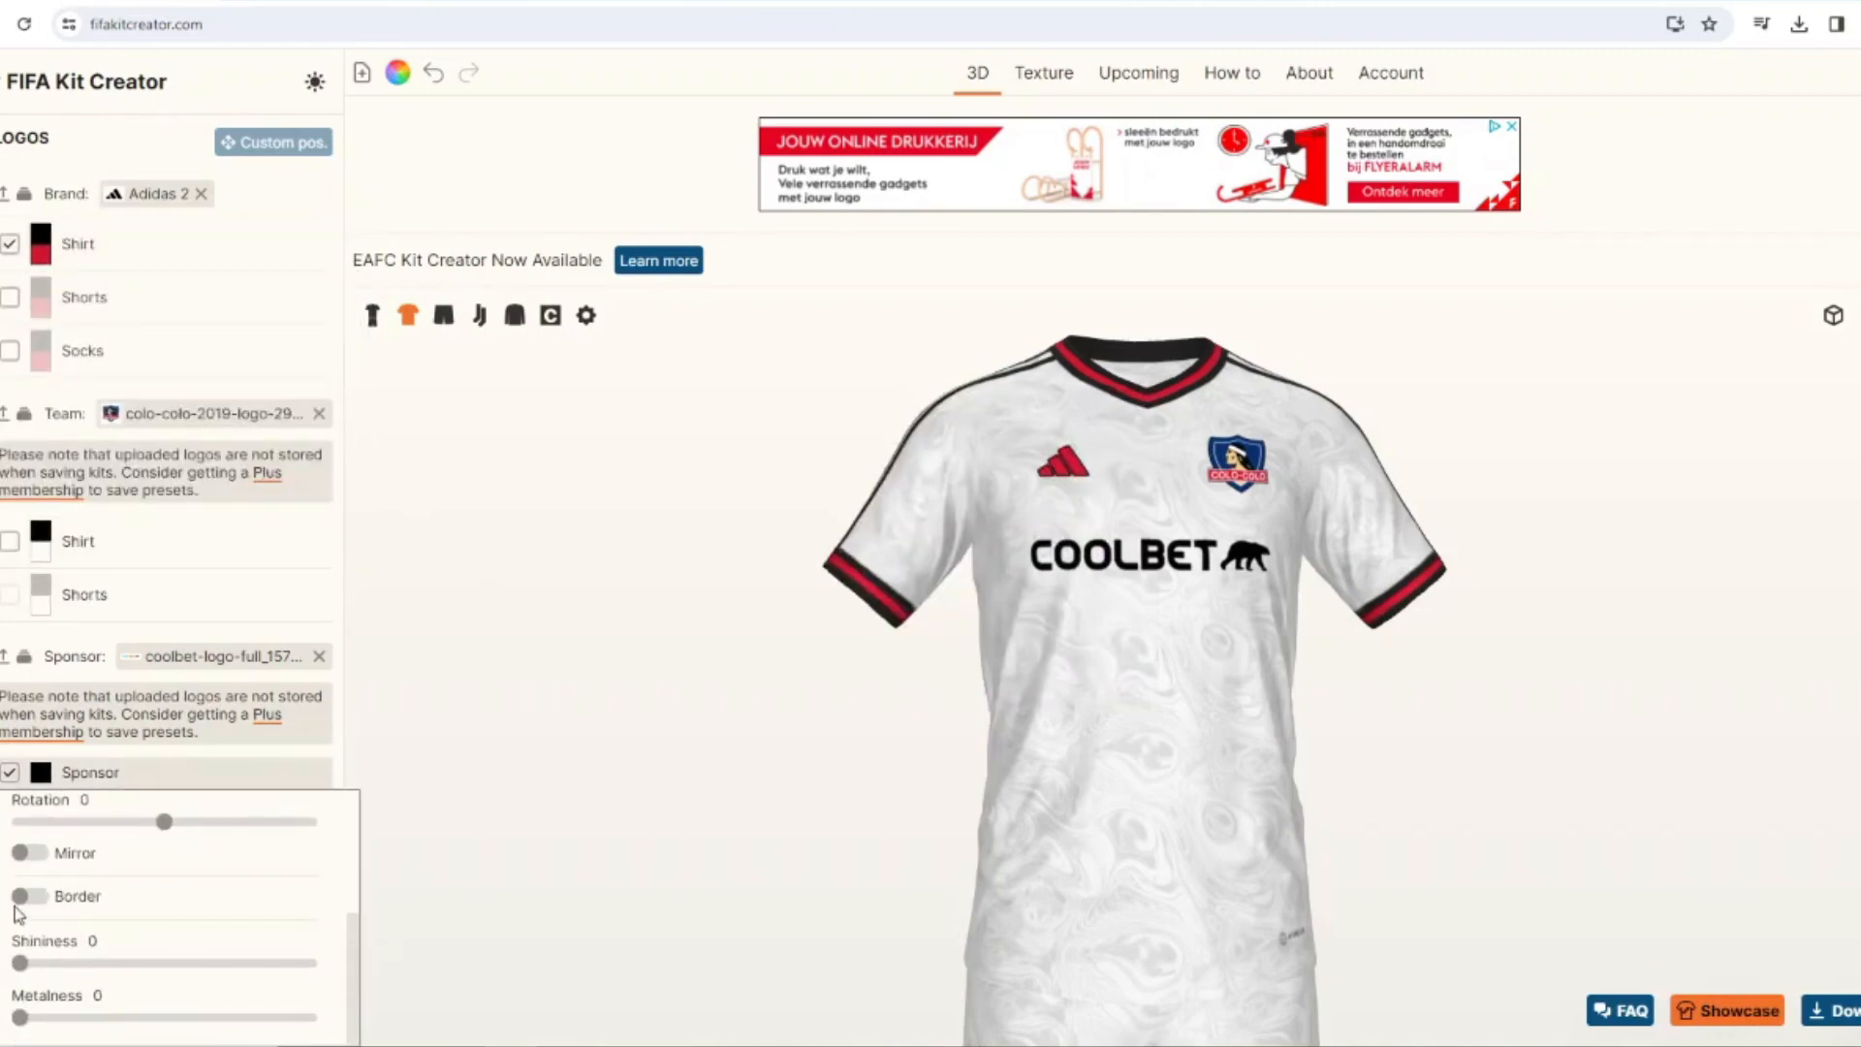
pyautogui.click(28, 898)
pyautogui.click(40, 794)
pyautogui.click(738, 609)
pyautogui.click(1095, 670)
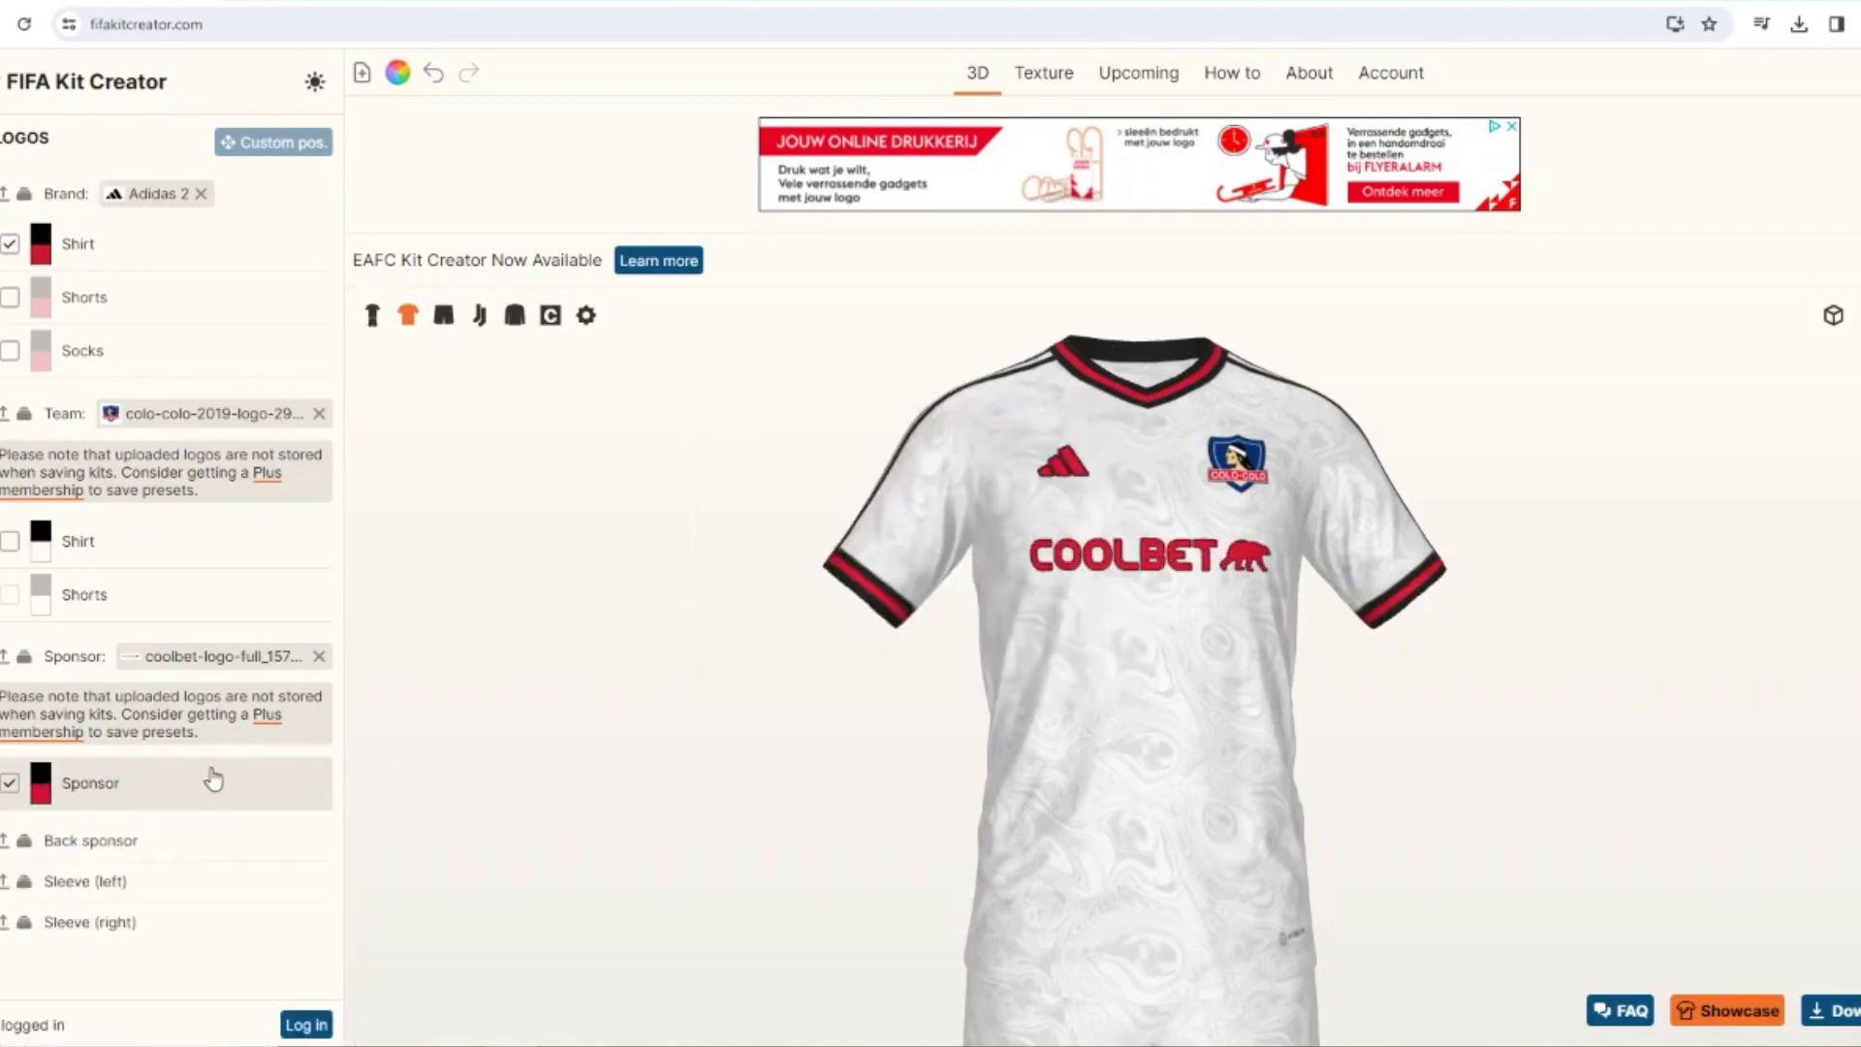
pyautogui.click(150, 795)
pyautogui.scroll(-3, 53, 867)
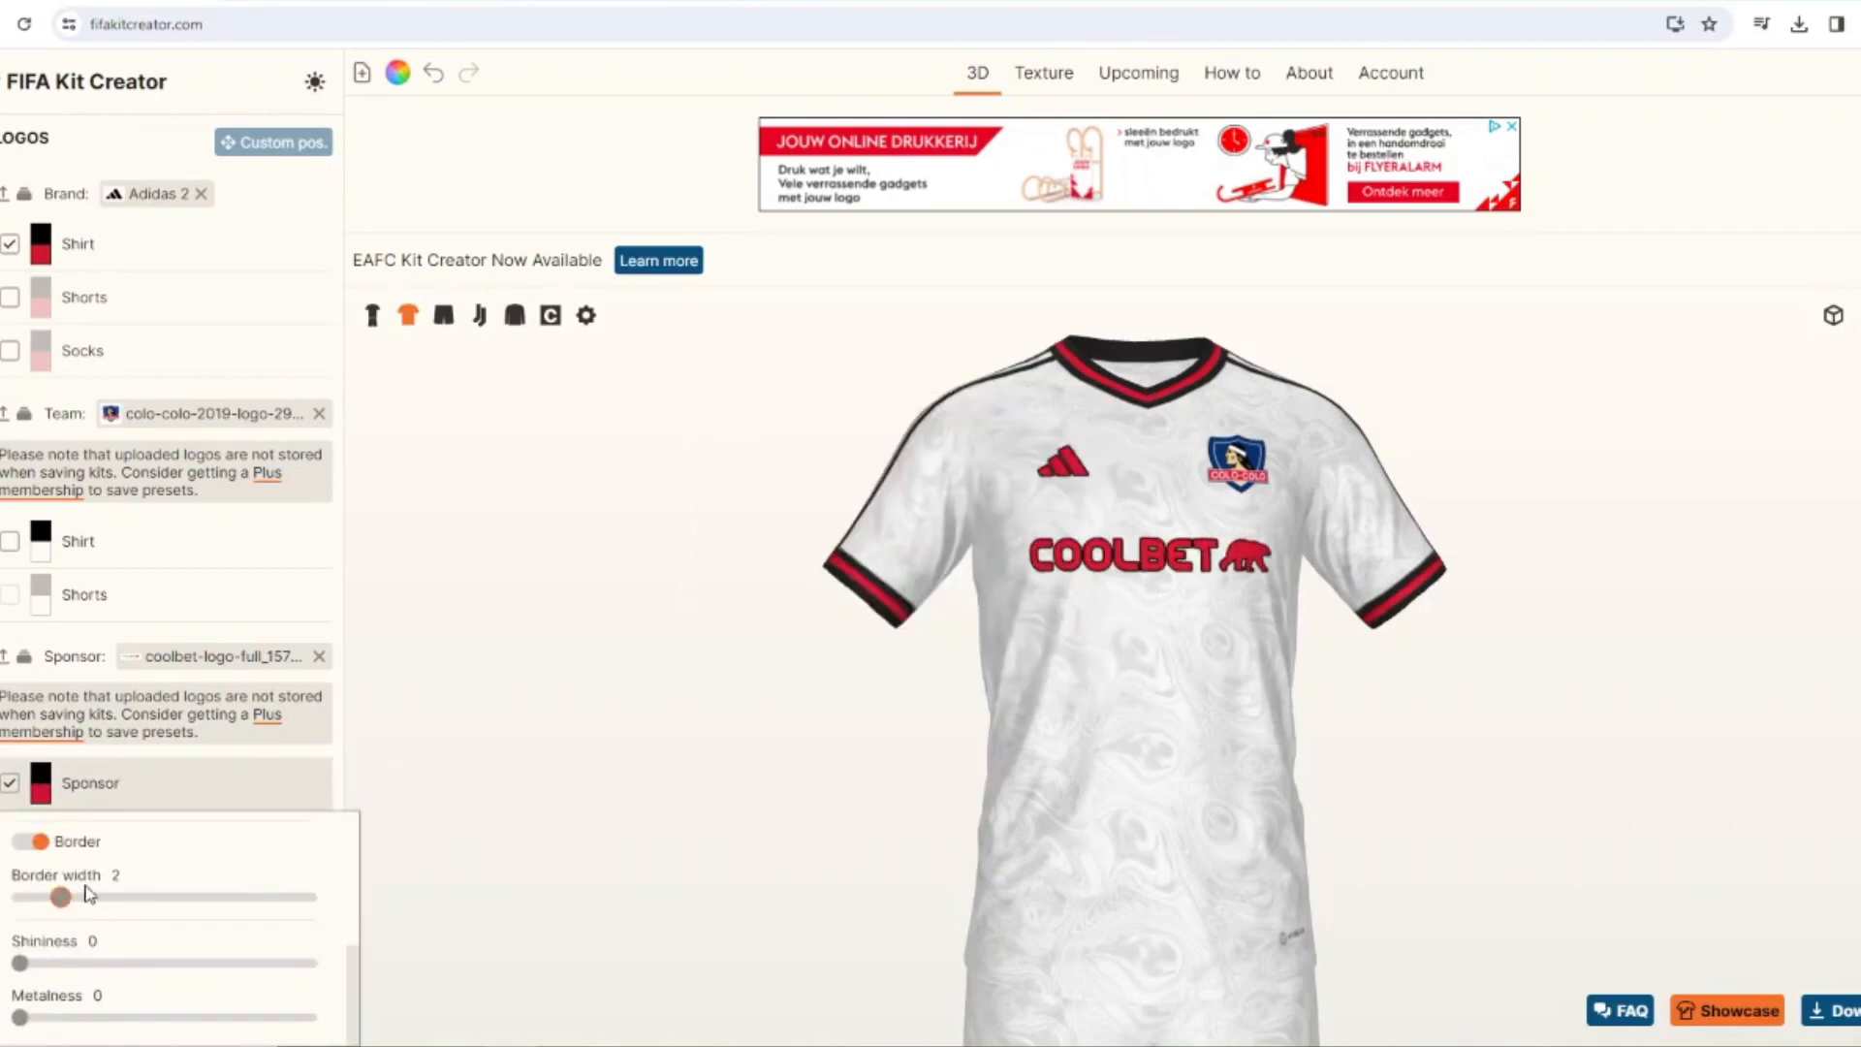
pyautogui.moveTo(570, 593)
pyautogui.mouseDown()
pyautogui.moveTo(715, 636)
pyautogui.moveTo(568, 593)
pyautogui.mouseUp()
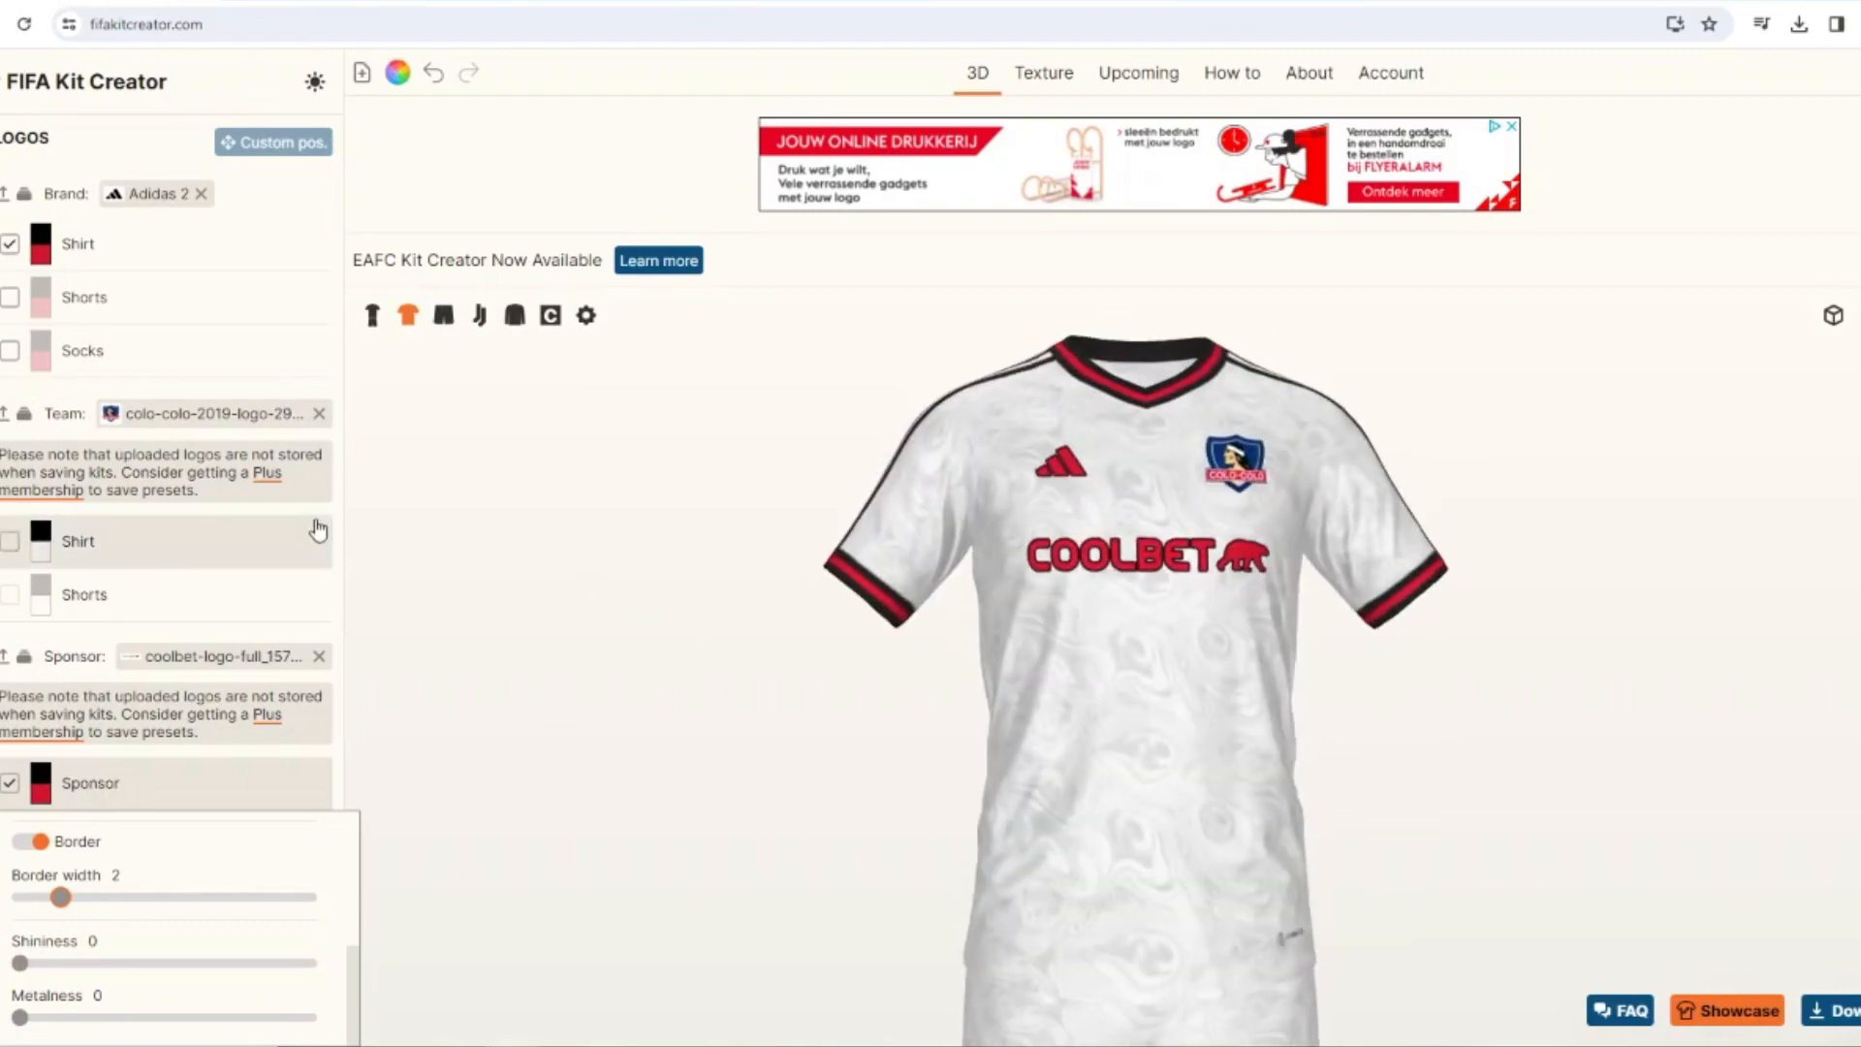
# Remove the border from the sponsor logo and color the logo black.
pyautogui.click(37, 842)
pyautogui.click(40, 771)
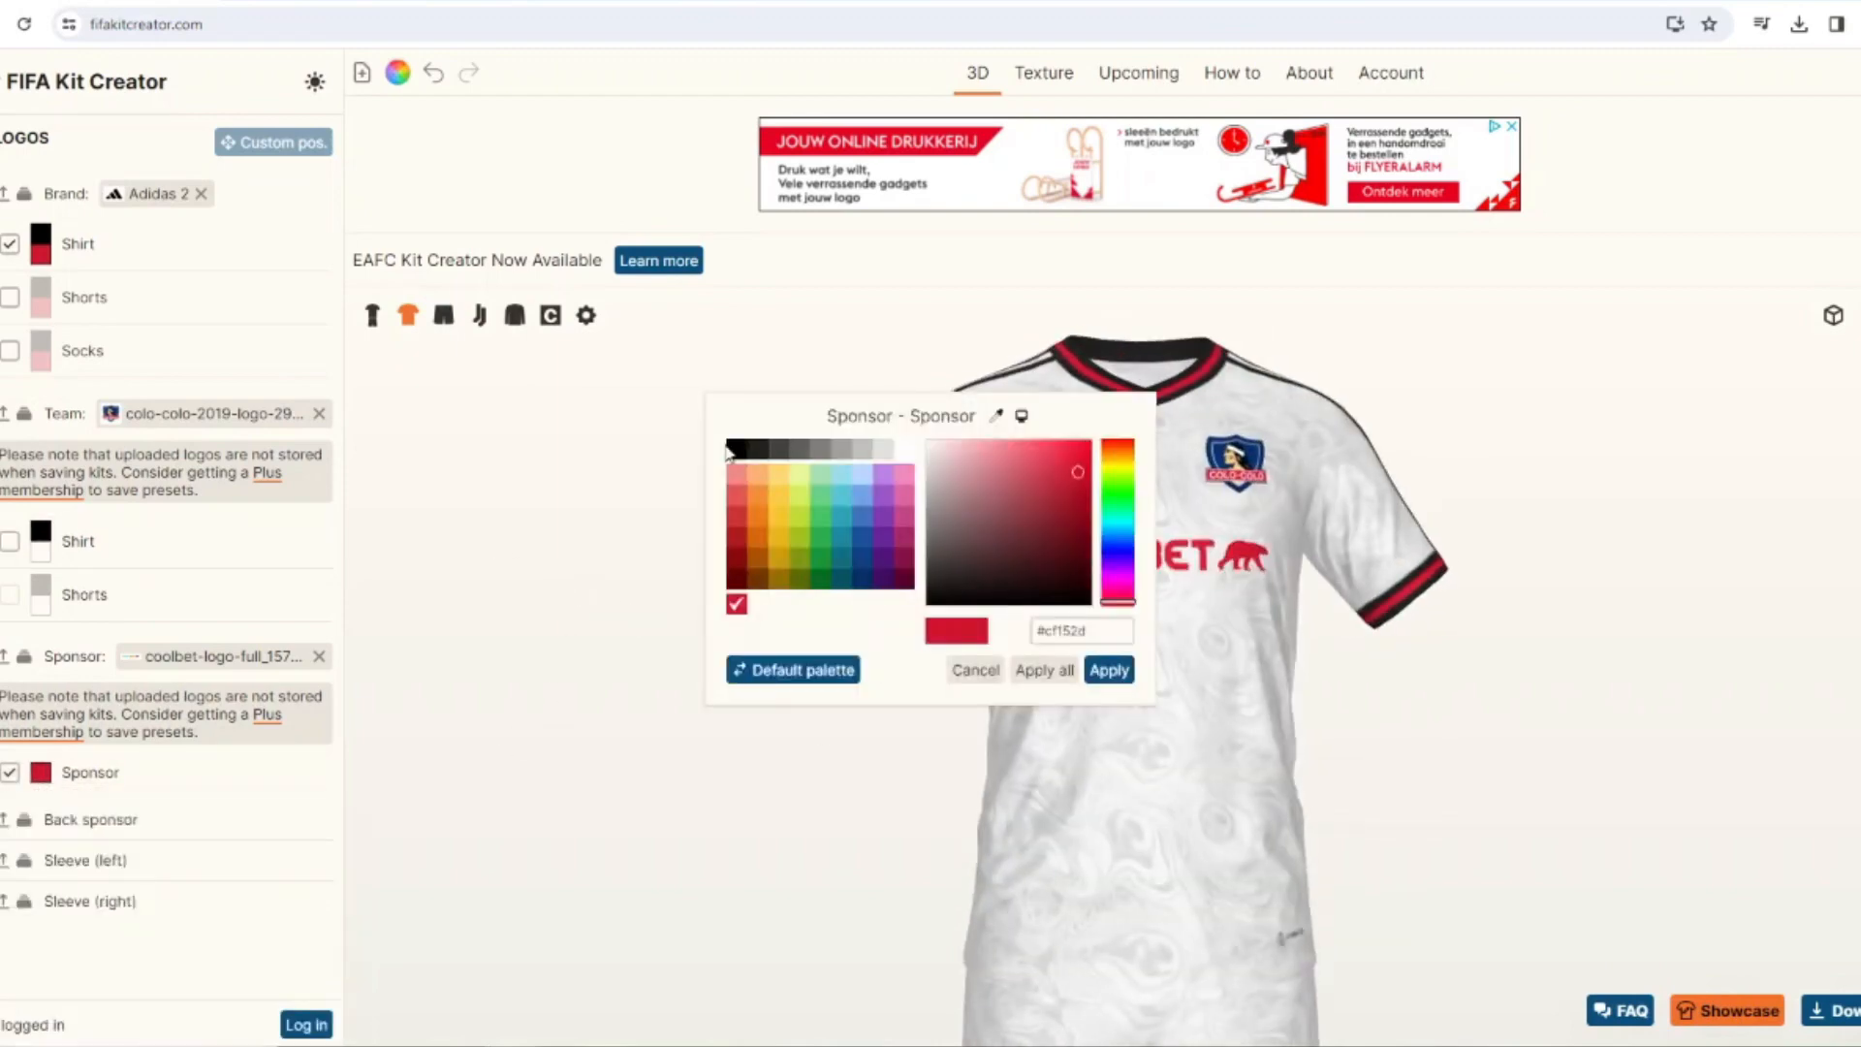
pyautogui.click(1102, 670)
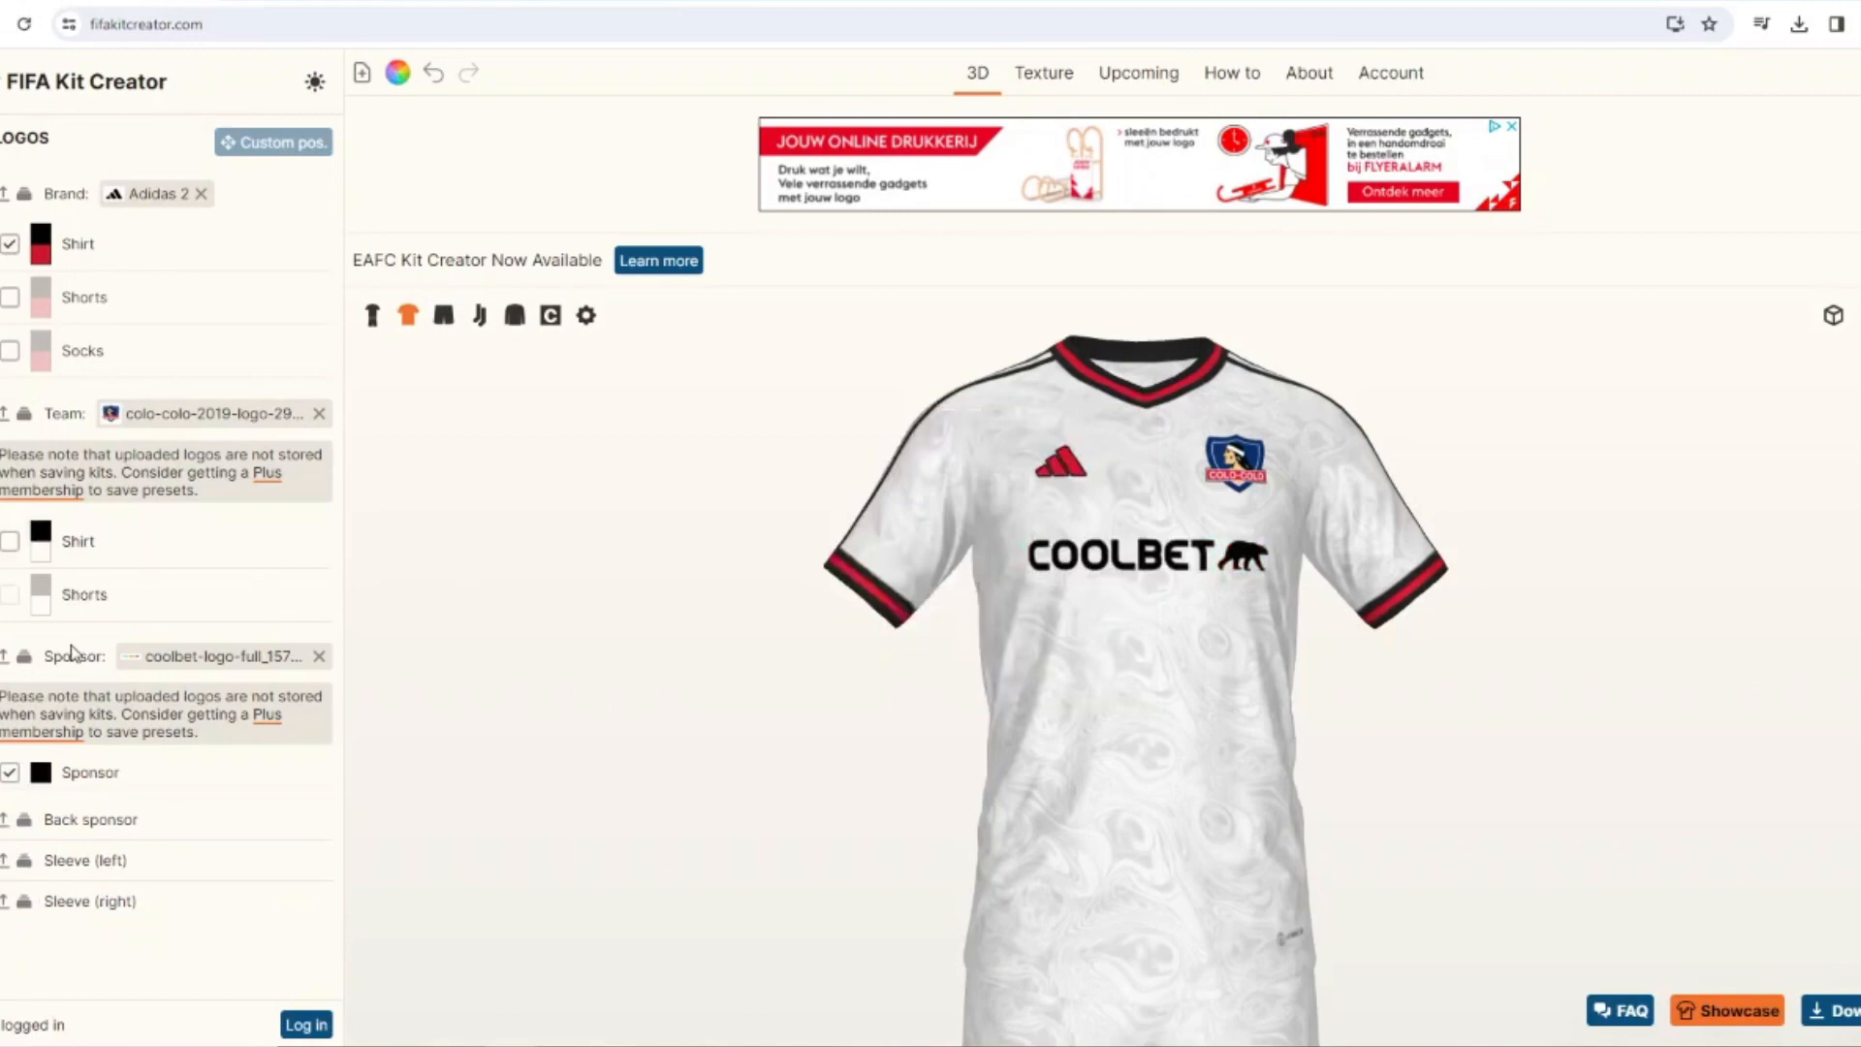
# Remove the border from the shirt's Adidas logo and color the logo black.
pyautogui.click(74, 246)
pyautogui.click(33, 385)
pyautogui.click(41, 235)
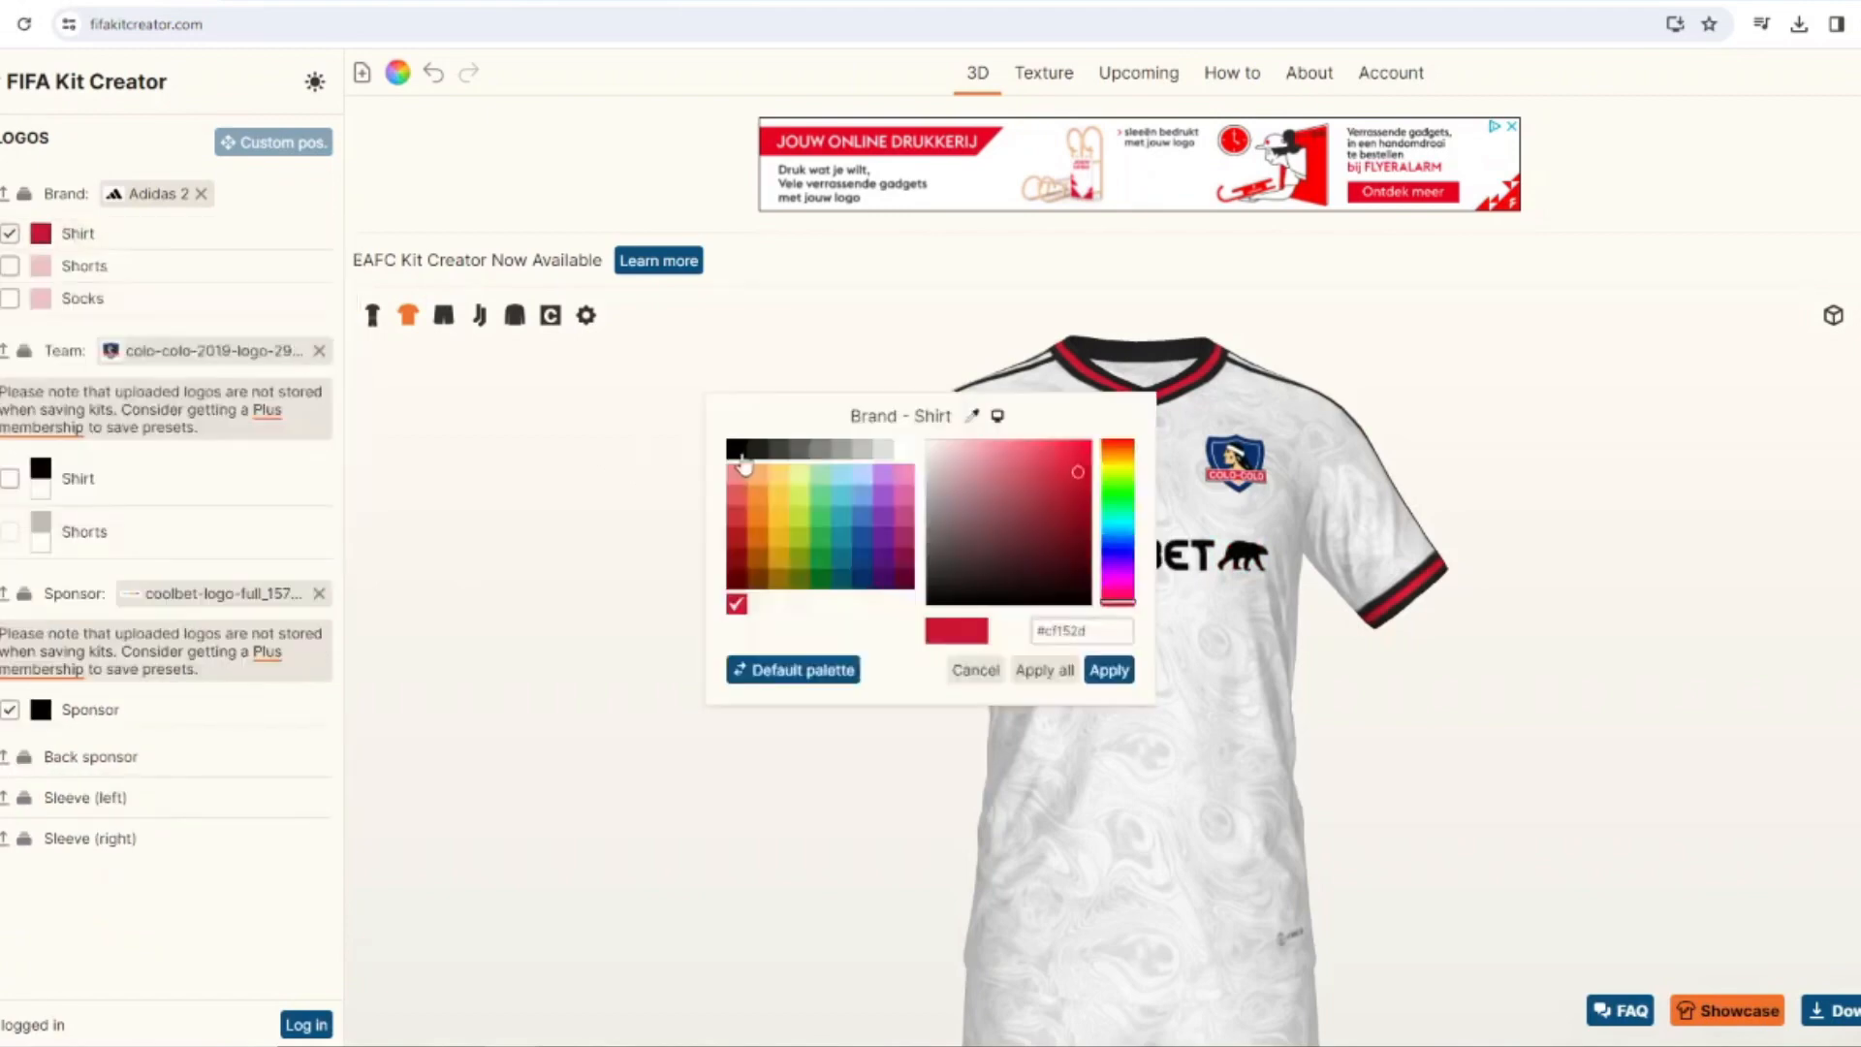
pyautogui.click(1109, 668)
pyautogui.moveTo(694, 594); pyautogui.dragTo(739, 601)
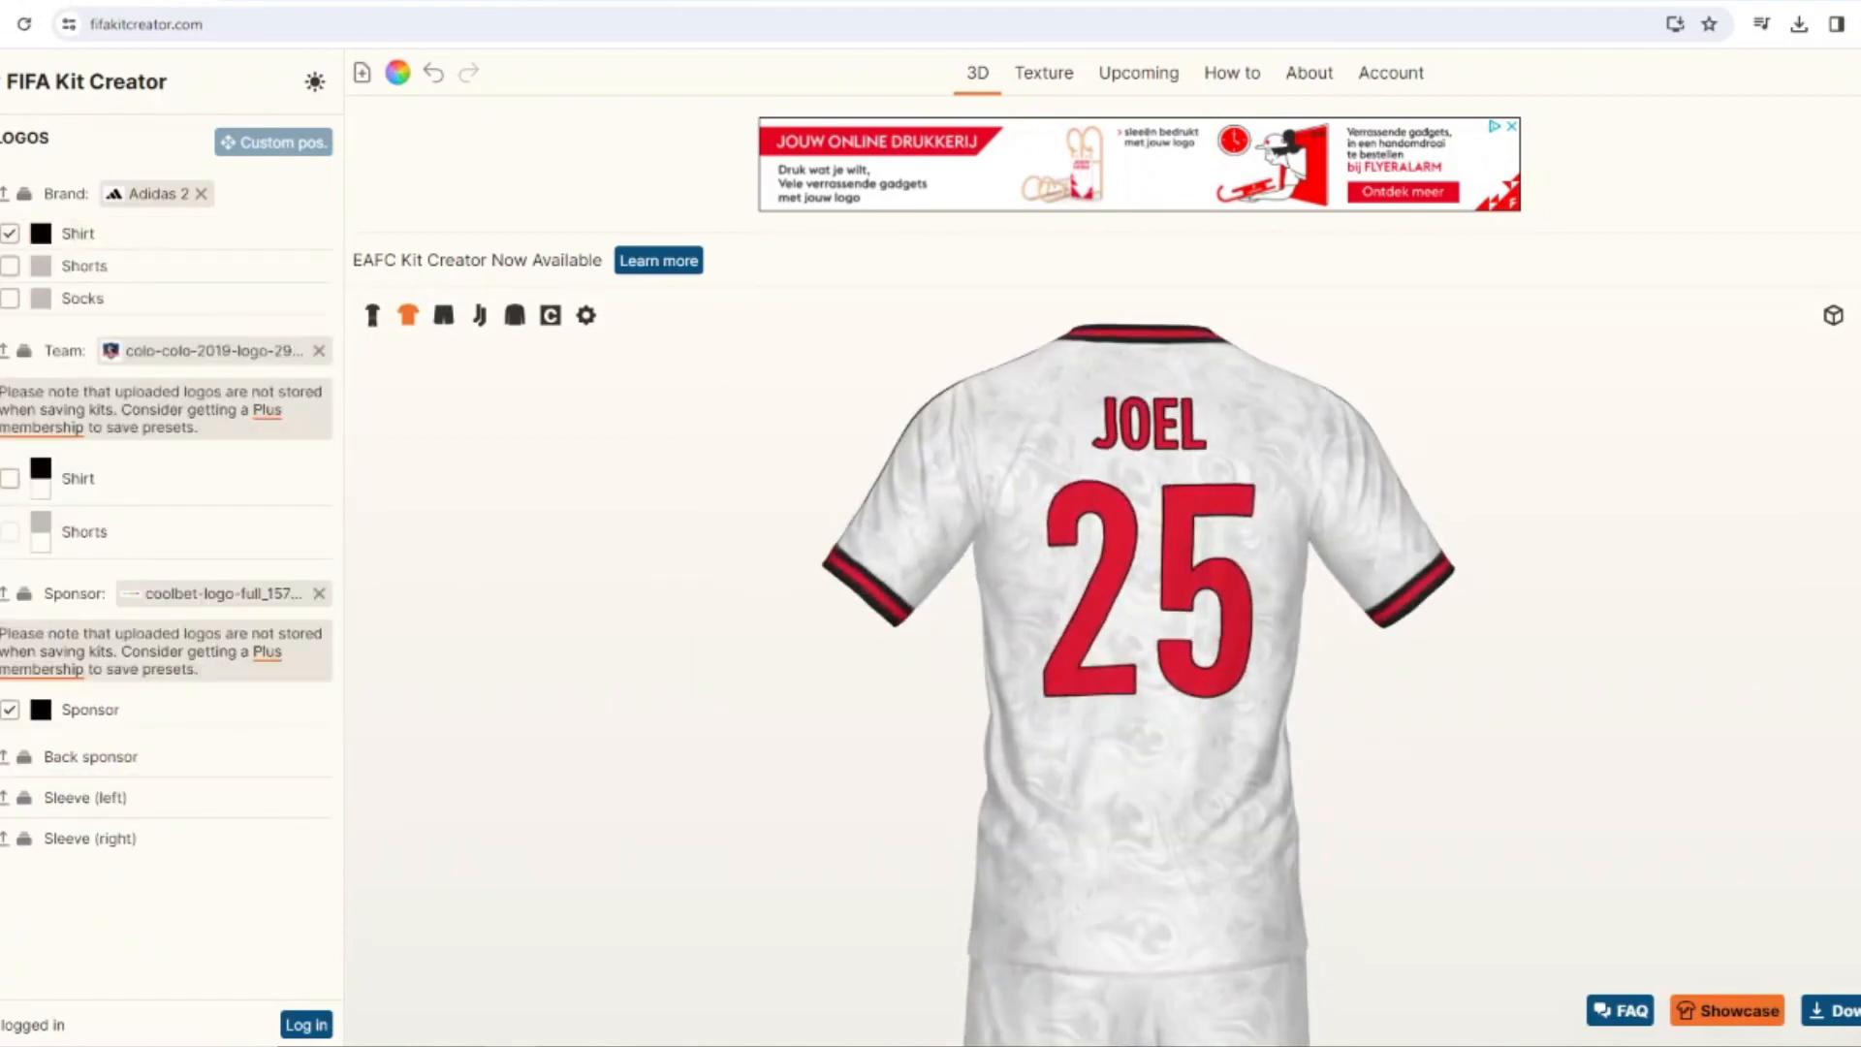
pyautogui.click(0, 291)
pyautogui.click(374, 317)
pyautogui.moveTo(456, 494); pyautogui.dragTo(756, 533)
pyautogui.click(565, 1046)
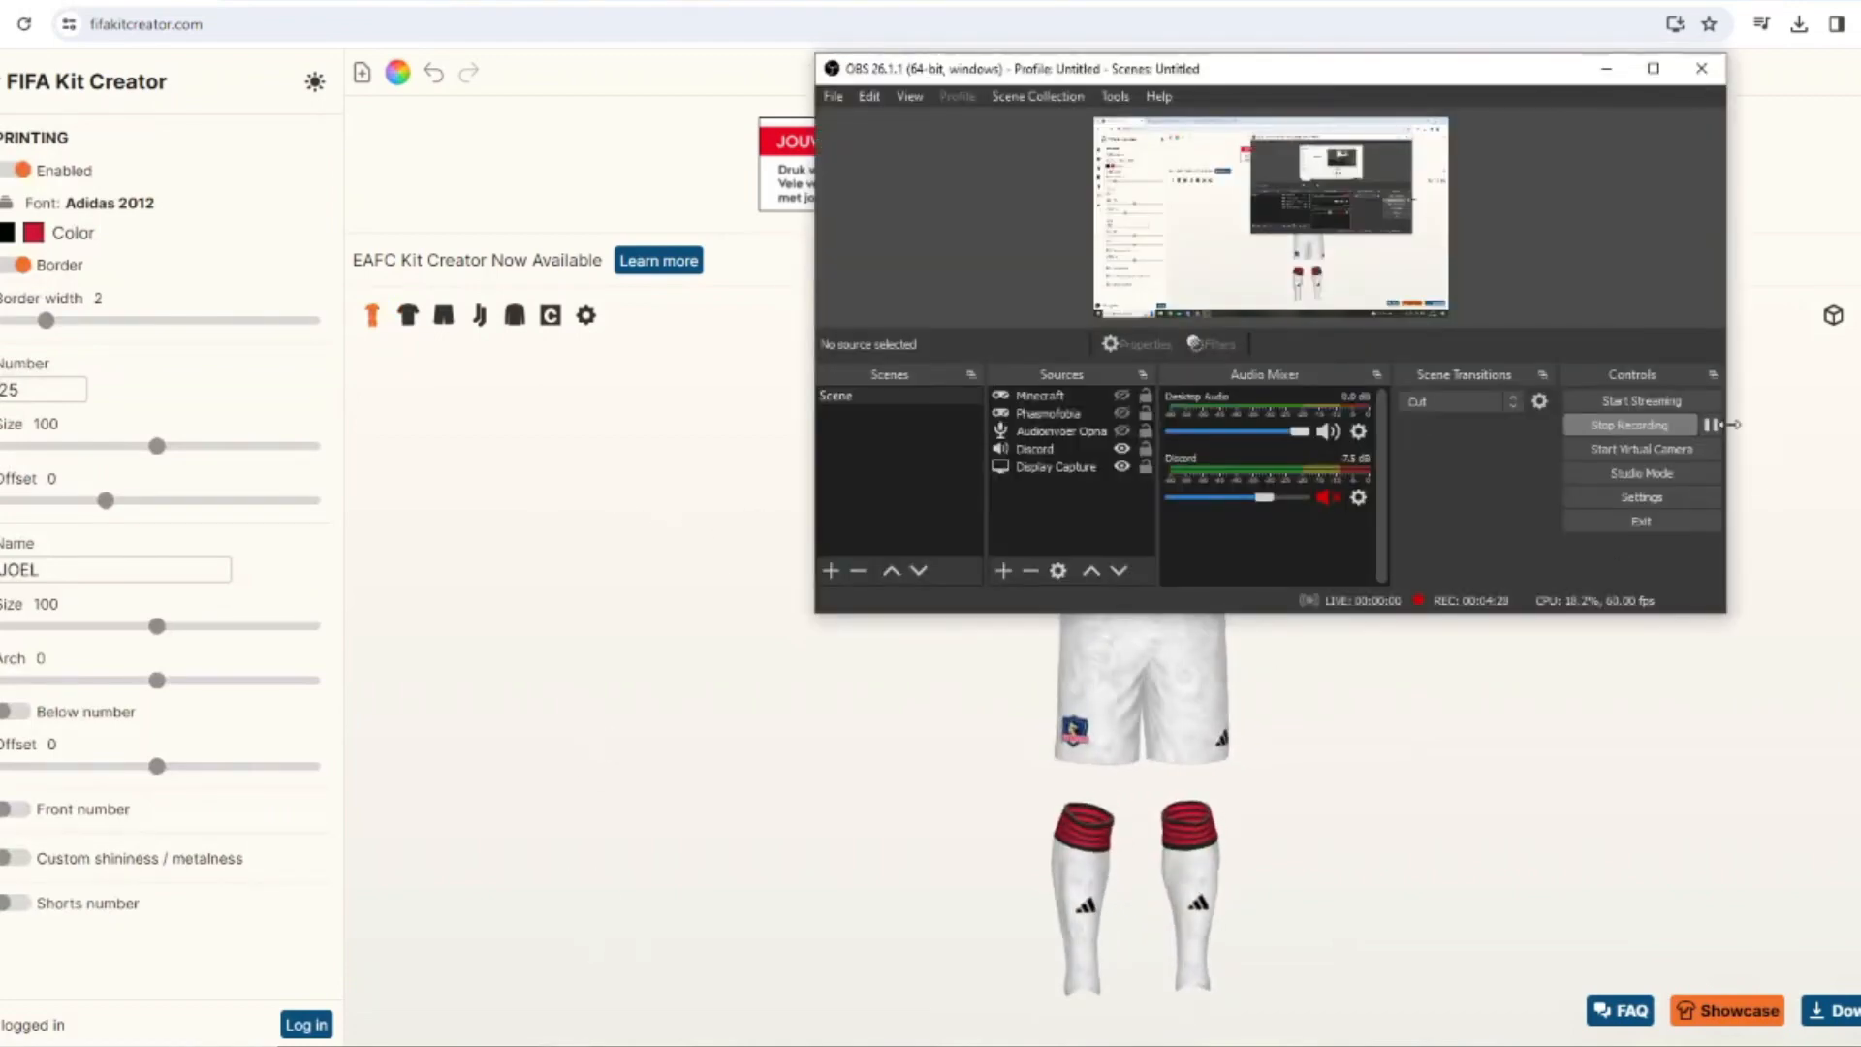
pyautogui.click(576, 614)
# Color the shorts' base black and remove their Liquid 4 pattern.
pyautogui.click(0, 194)
pyautogui.click(36, 348)
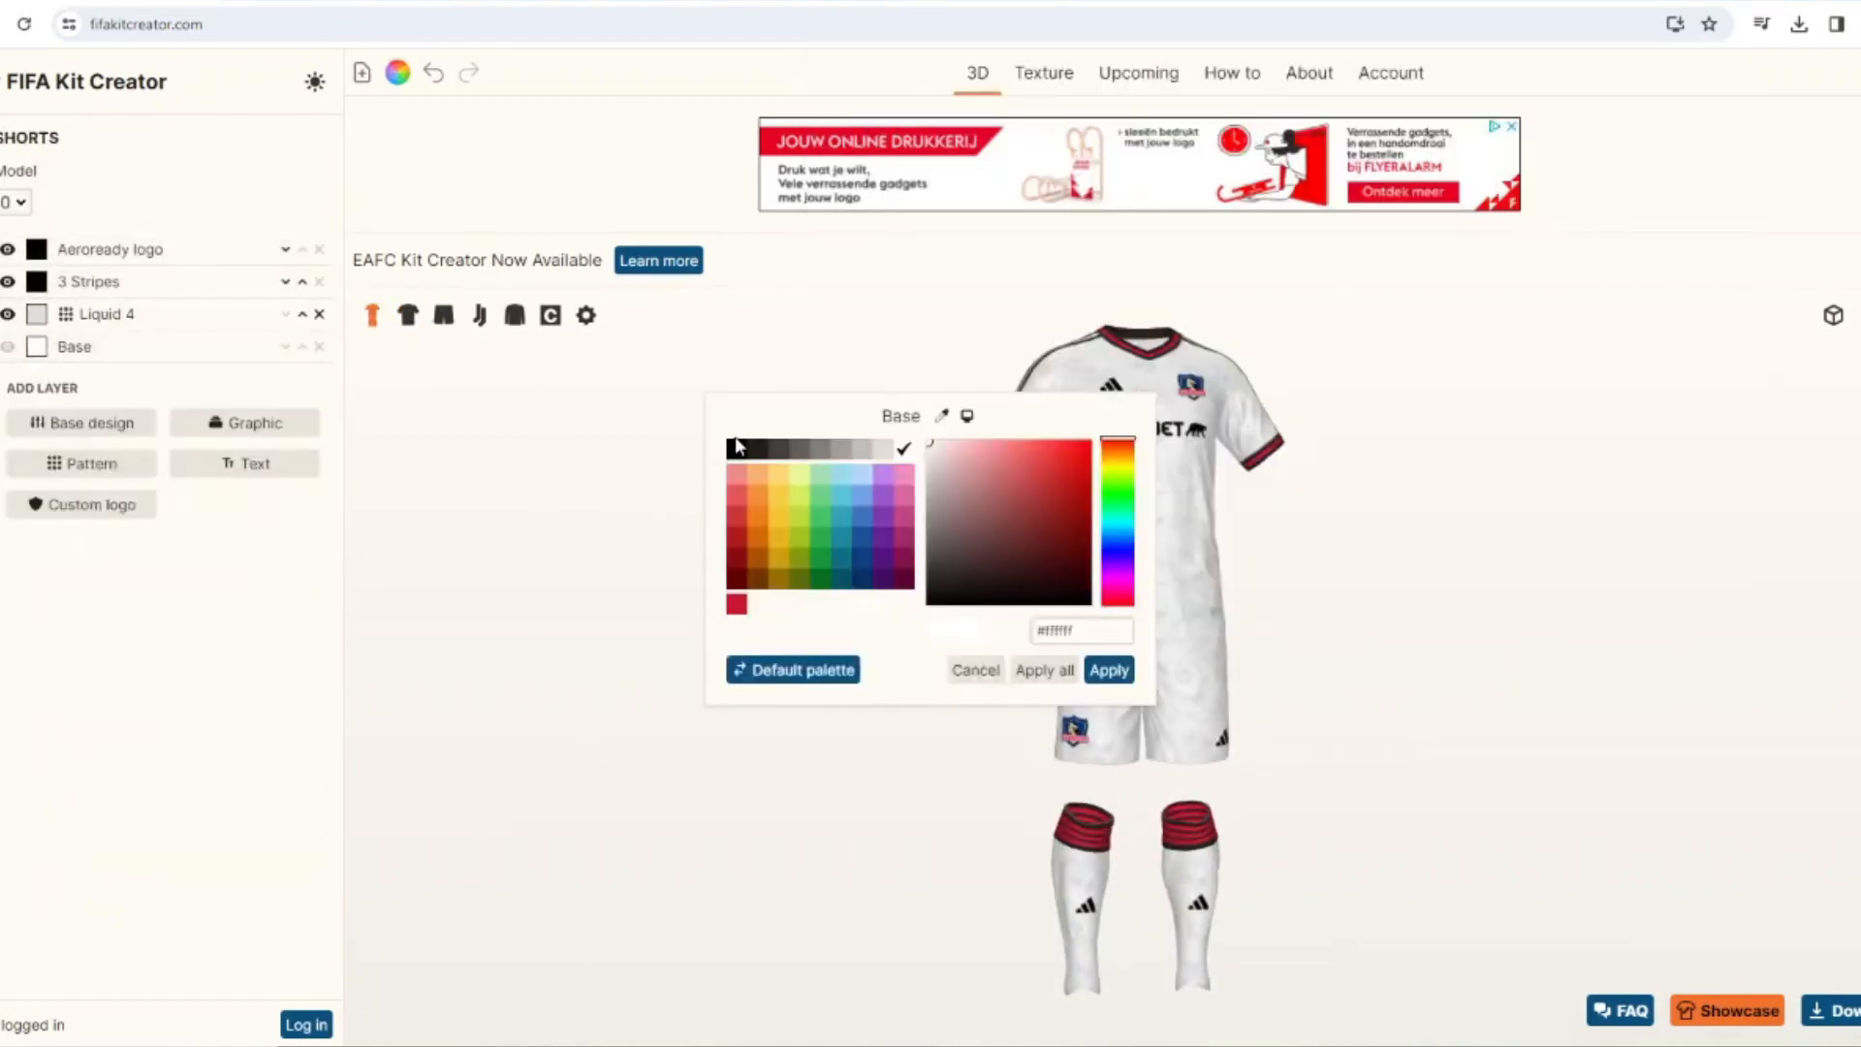
pyautogui.click(1127, 682)
pyautogui.click(318, 314)
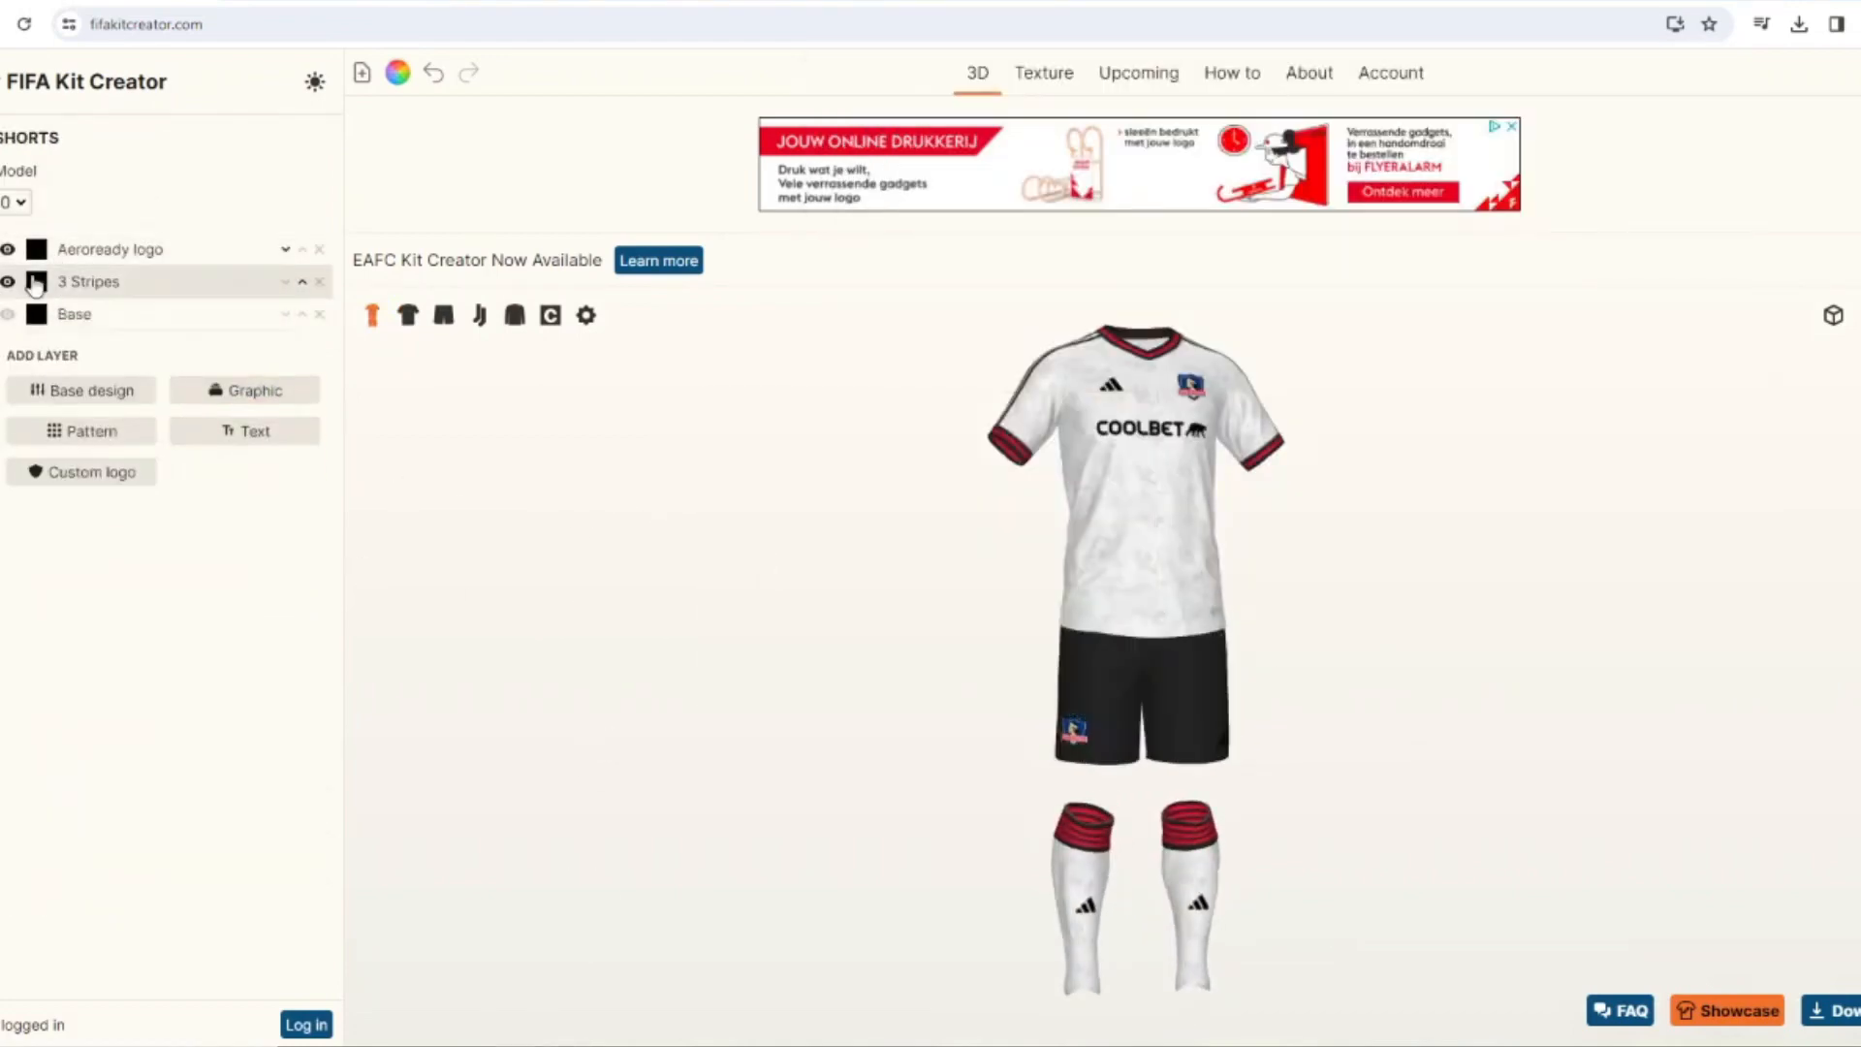
# Color the shorts' 3 Stripes and Aeroready logo in the crest's red.
pyautogui.click(36, 281)
pyautogui.click(1097, 670)
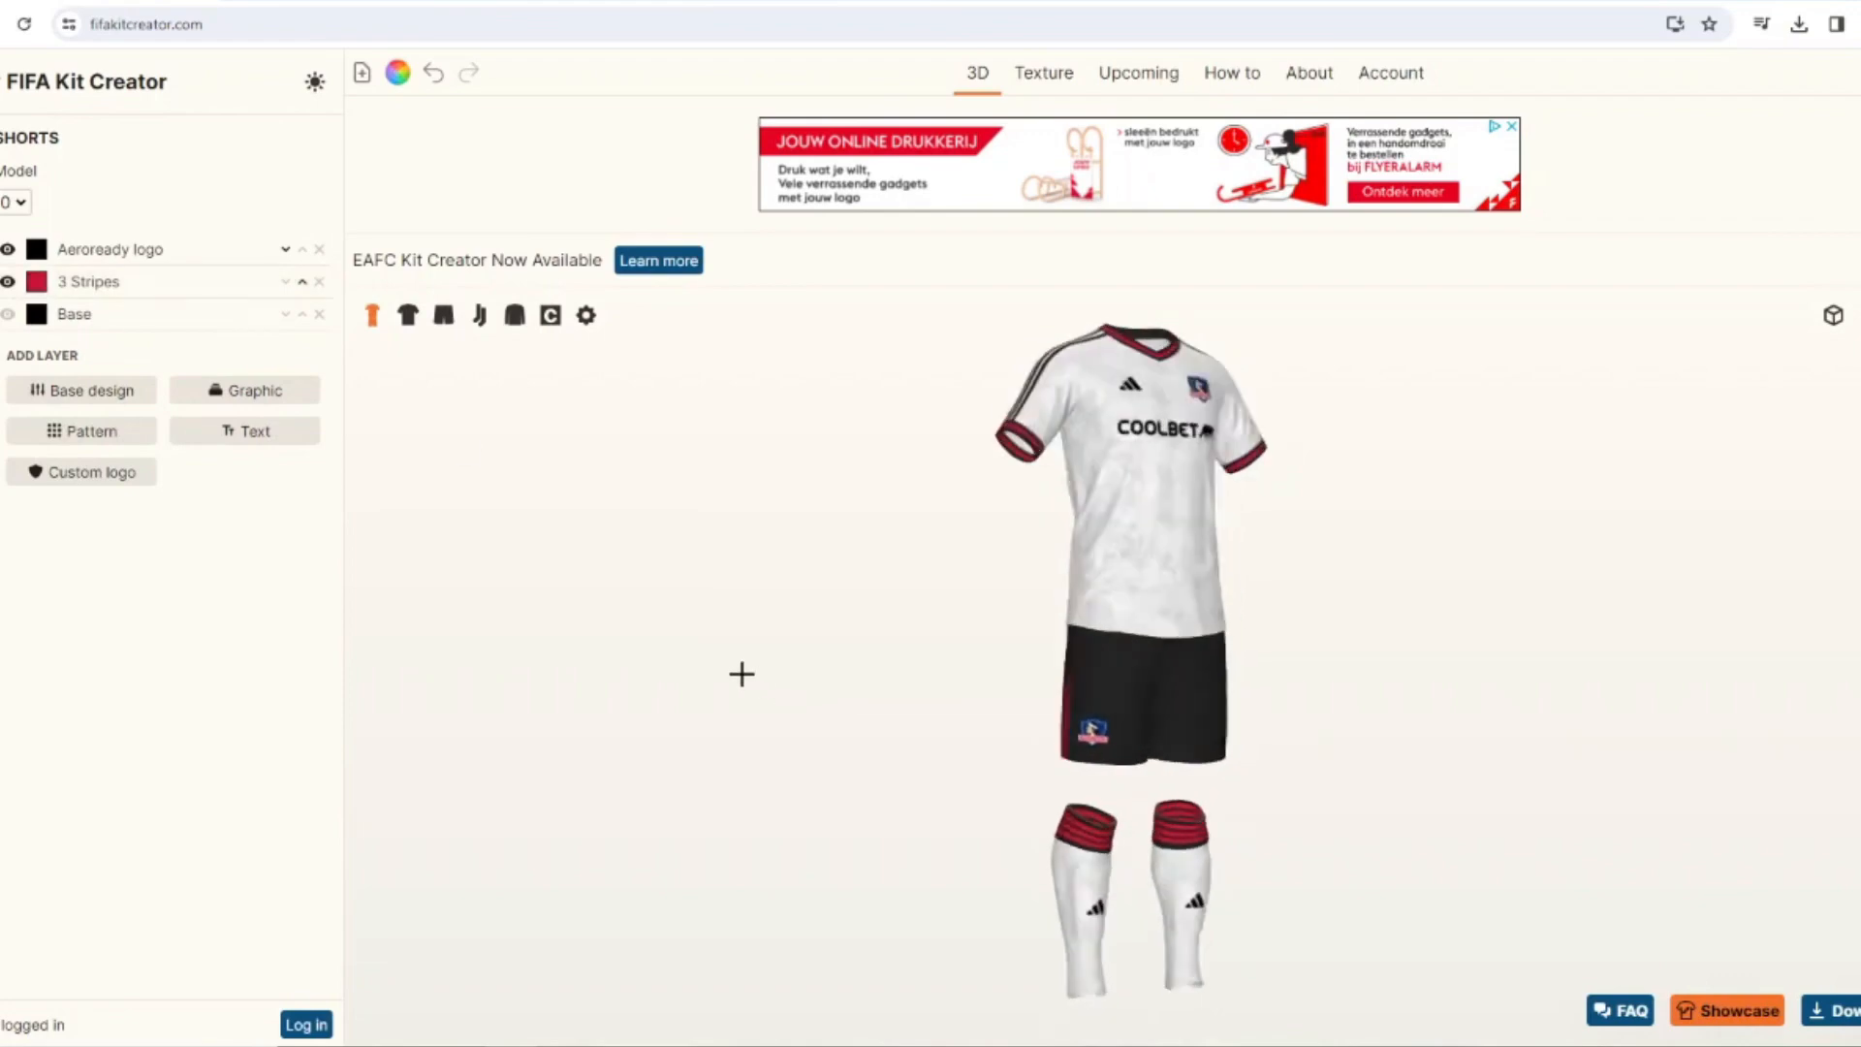
pyautogui.click(35, 249)
pyautogui.click(737, 604)
pyautogui.click(1108, 670)
pyautogui.moveTo(825, 661); pyautogui.dragTo(887, 634)
# Give the Adidas logo on the shorts its own color, the crest's red.
pyautogui.click(0, 298)
pyautogui.click(46, 274)
pyautogui.click(738, 606)
pyautogui.click(1108, 669)
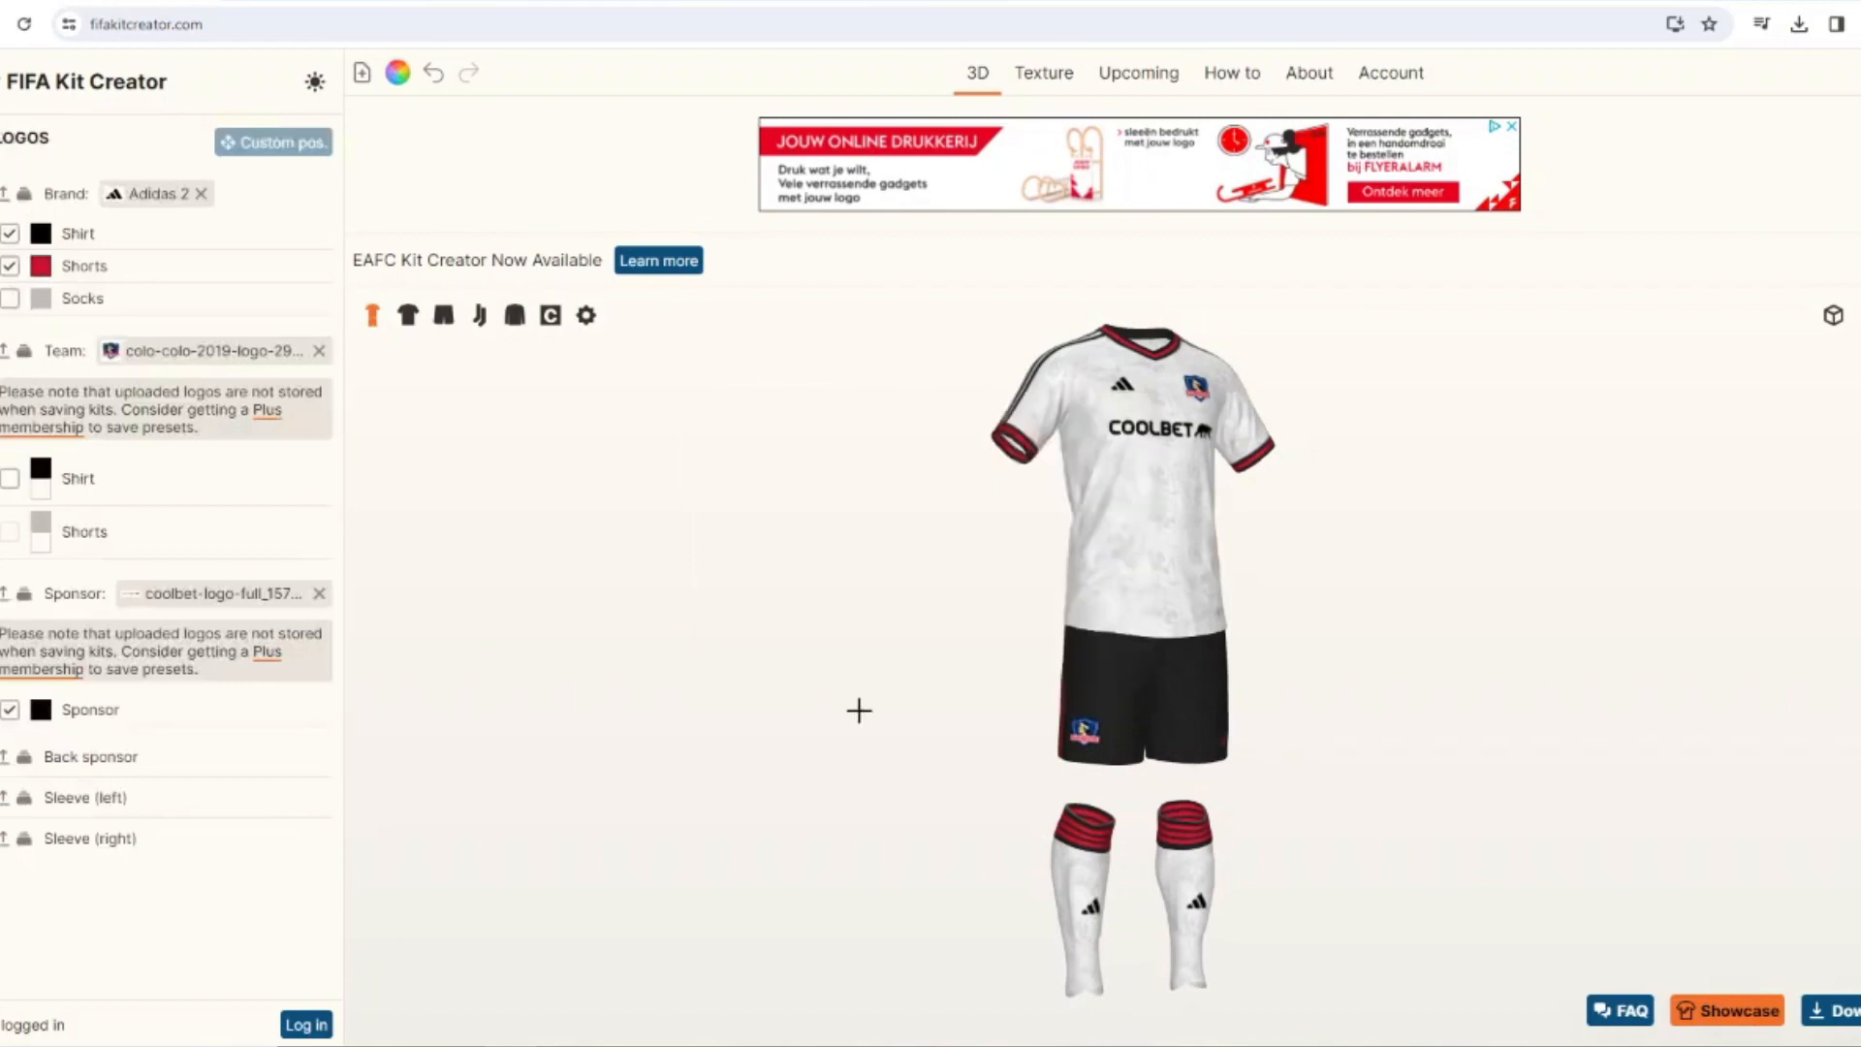
pyautogui.moveTo(855, 710); pyautogui.dragTo(844, 653)
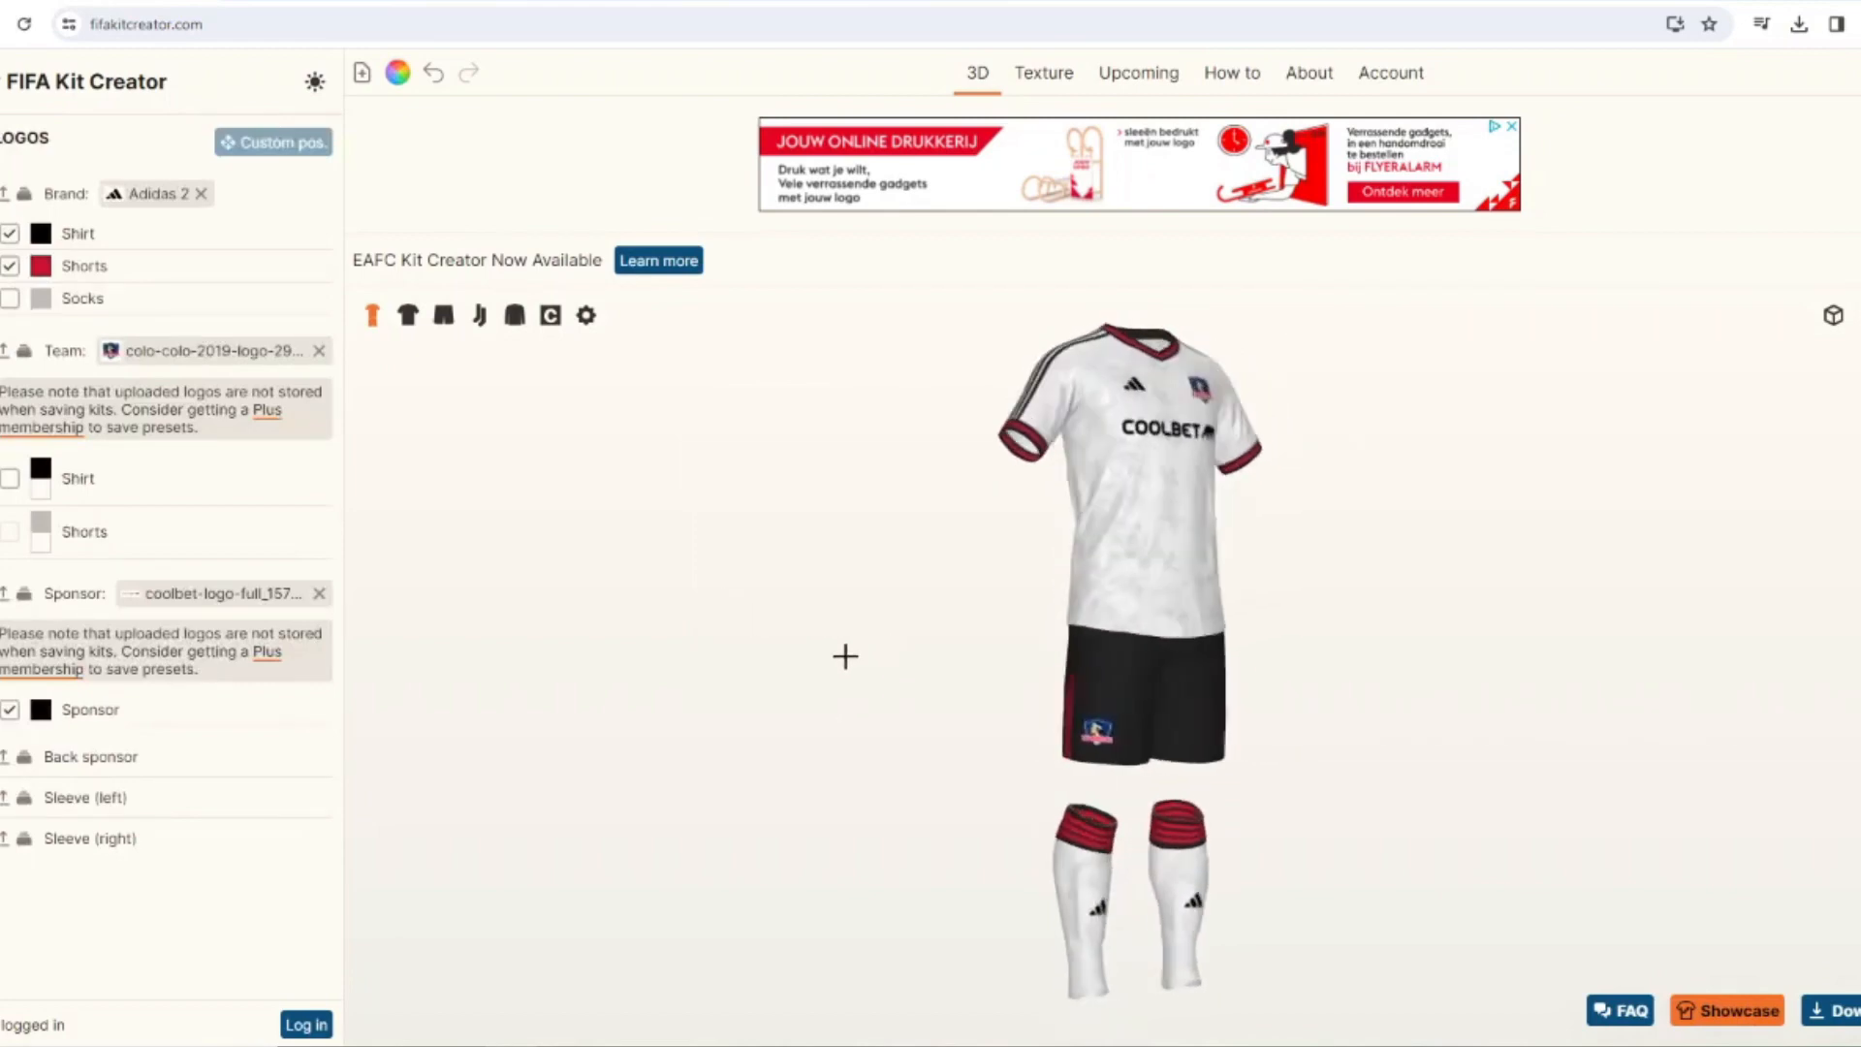
# Color the Adidas logo on the shorts white.
pyautogui.click(42, 271)
pyautogui.click(899, 458)
pyautogui.click(1108, 670)
pyautogui.moveTo(984, 681); pyautogui.dragTo(1033, 623)
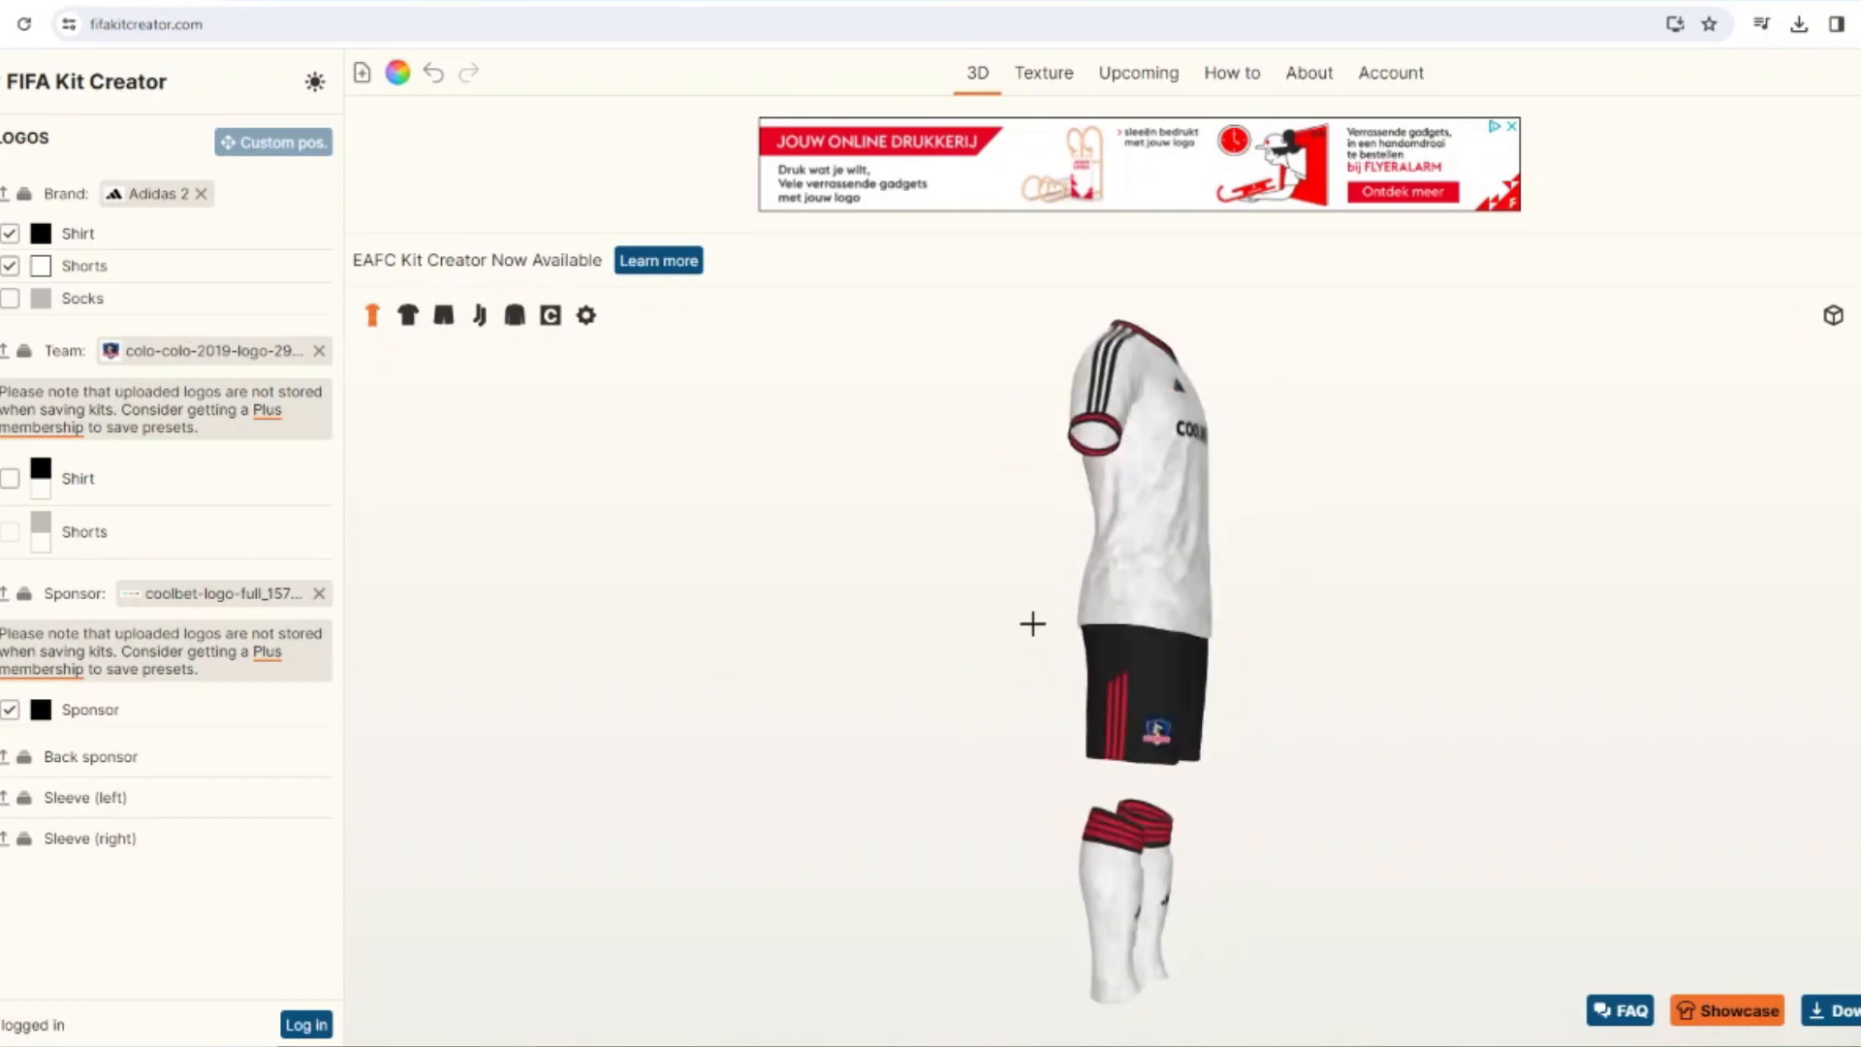
# Show the shirt's sleeve panels and color its 3 Stripes in the crest's red.
pyautogui.click(407, 315)
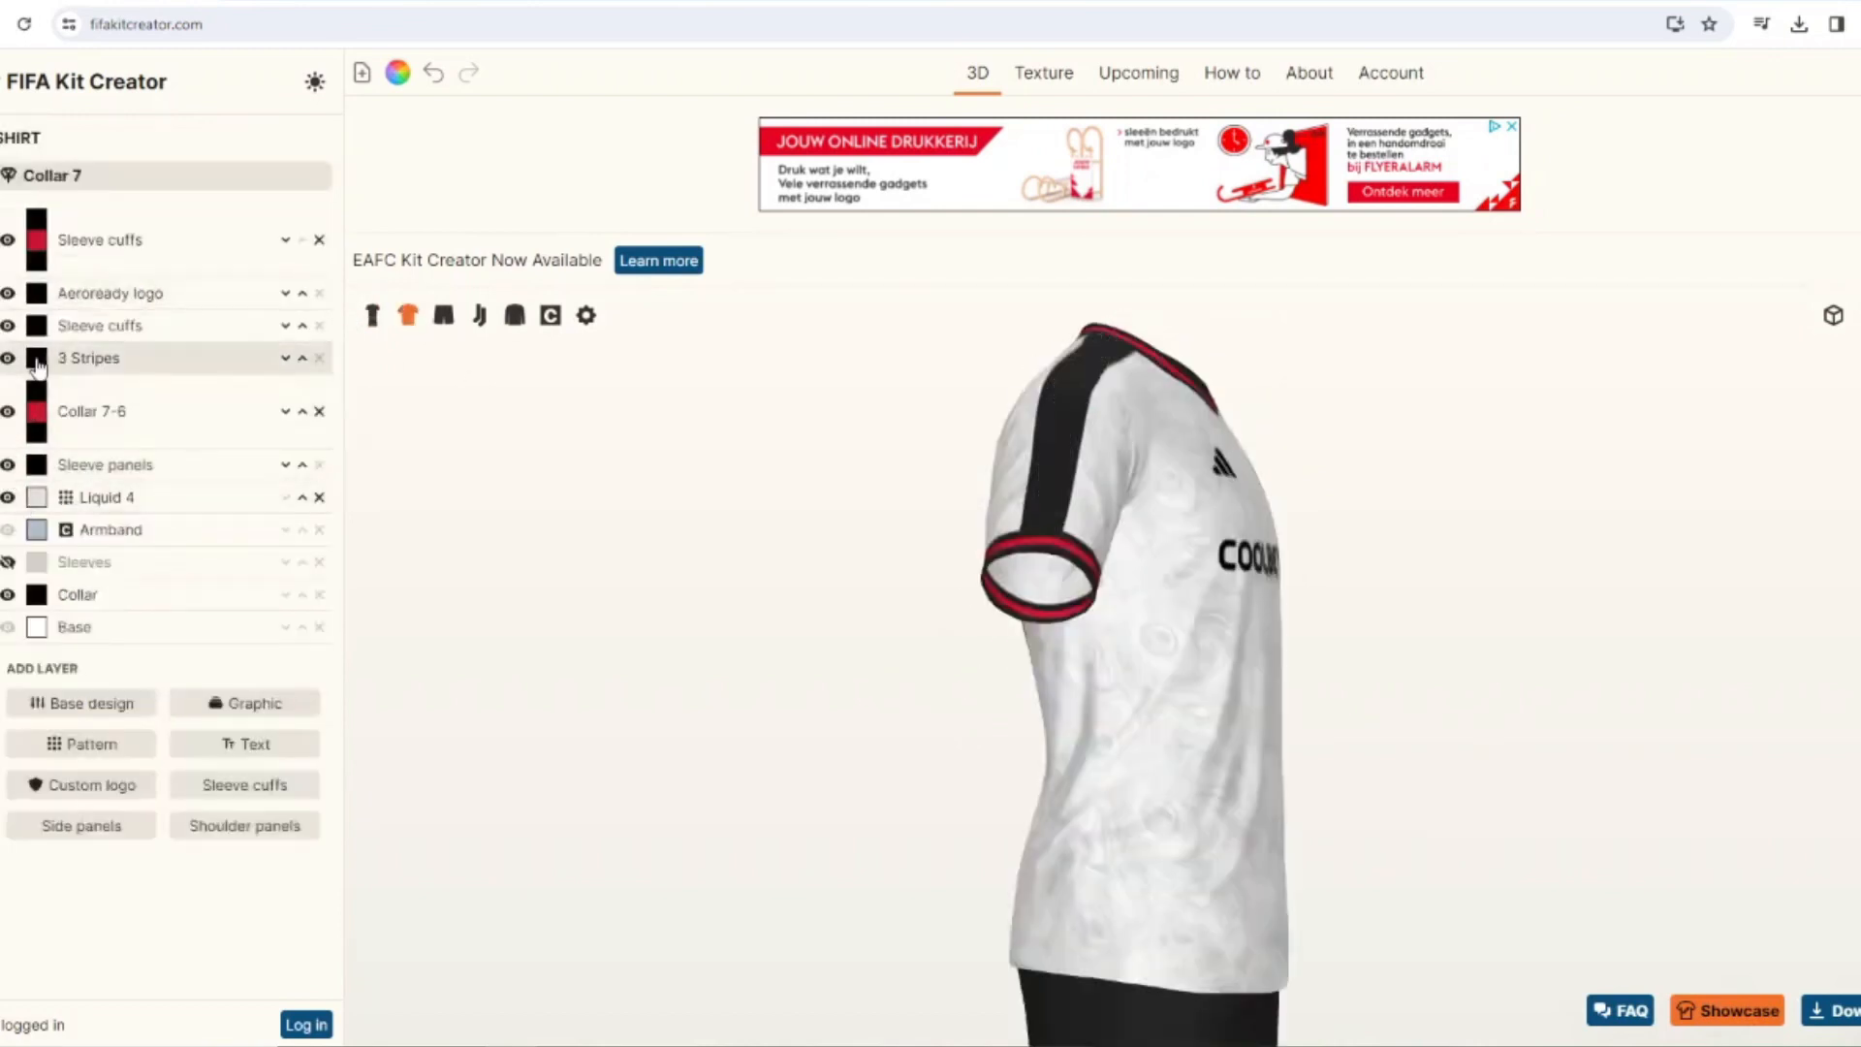
pyautogui.click(37, 367)
pyautogui.click(737, 605)
pyautogui.click(1108, 670)
# Color the shirt's 3 Stripes black and its sleeve panels in the crest's red.
pyautogui.click(37, 360)
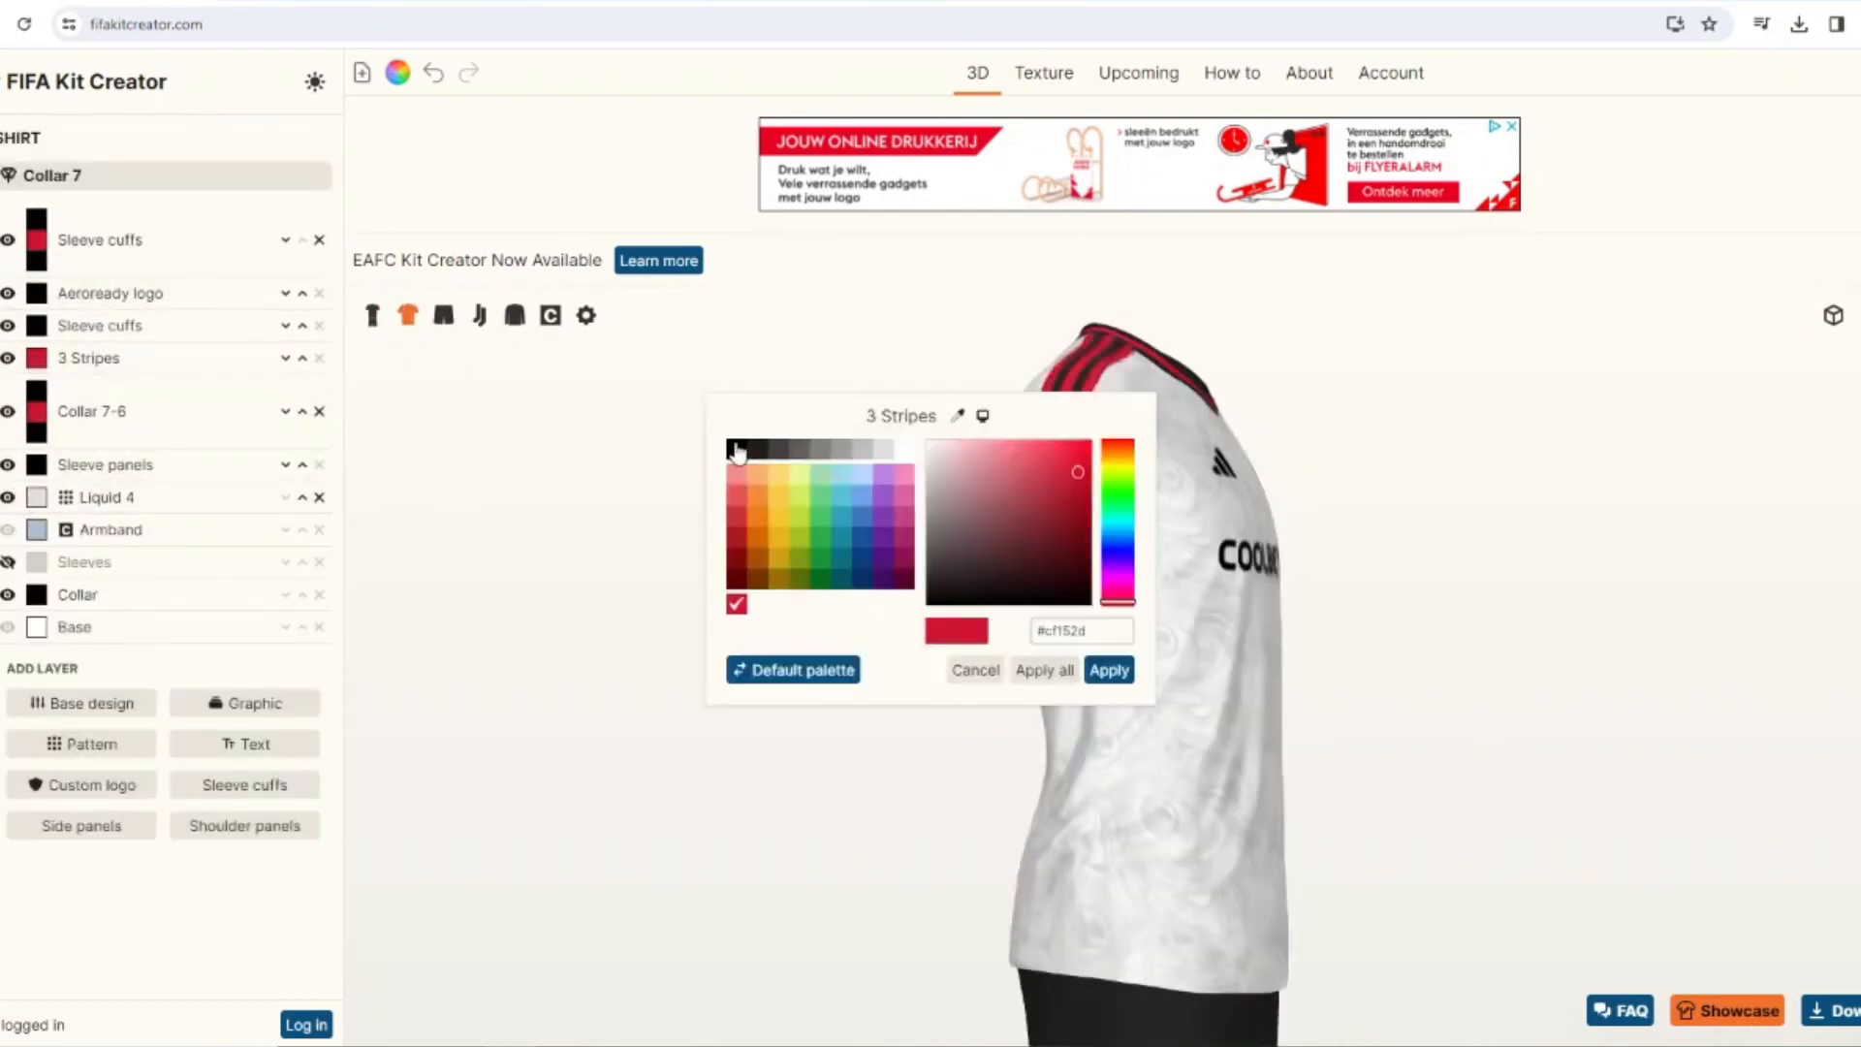
pyautogui.click(1109, 669)
pyautogui.click(37, 465)
pyautogui.click(1108, 669)
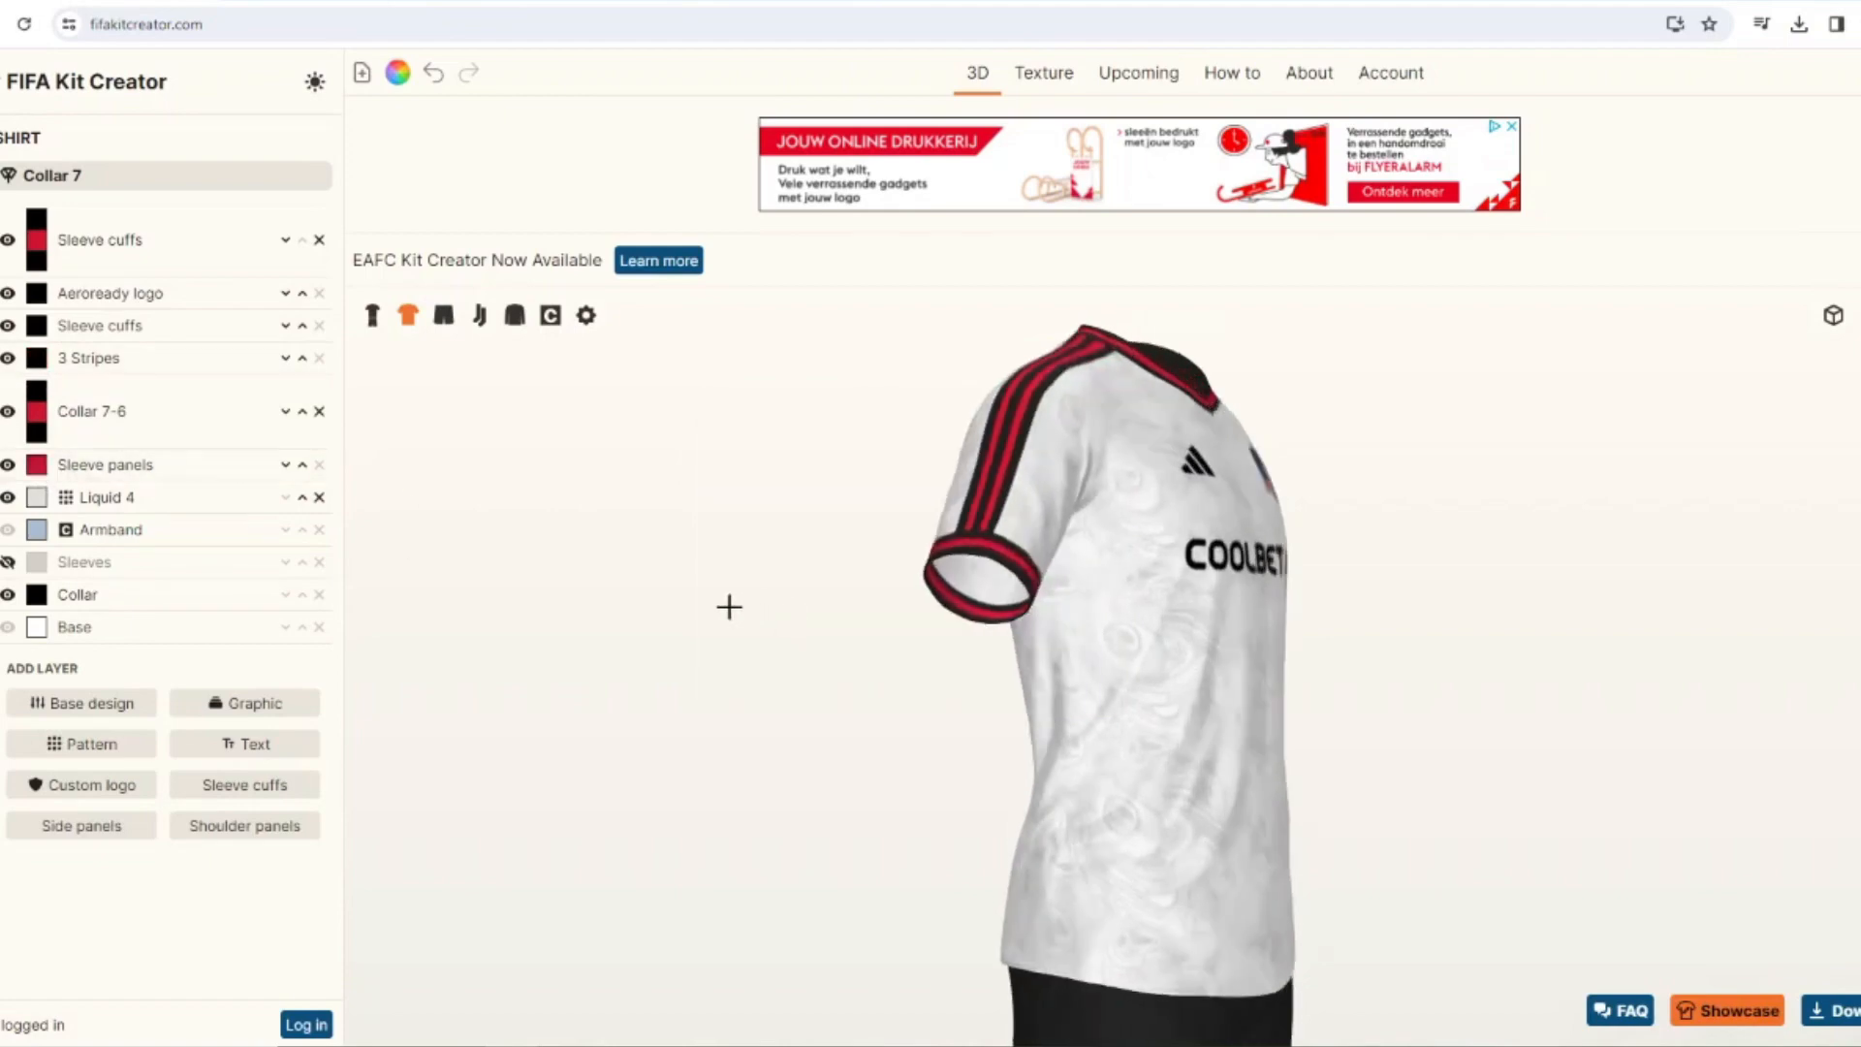
# Show the full kit and hide the shirt's sleeve panels.
pyautogui.click(371, 315)
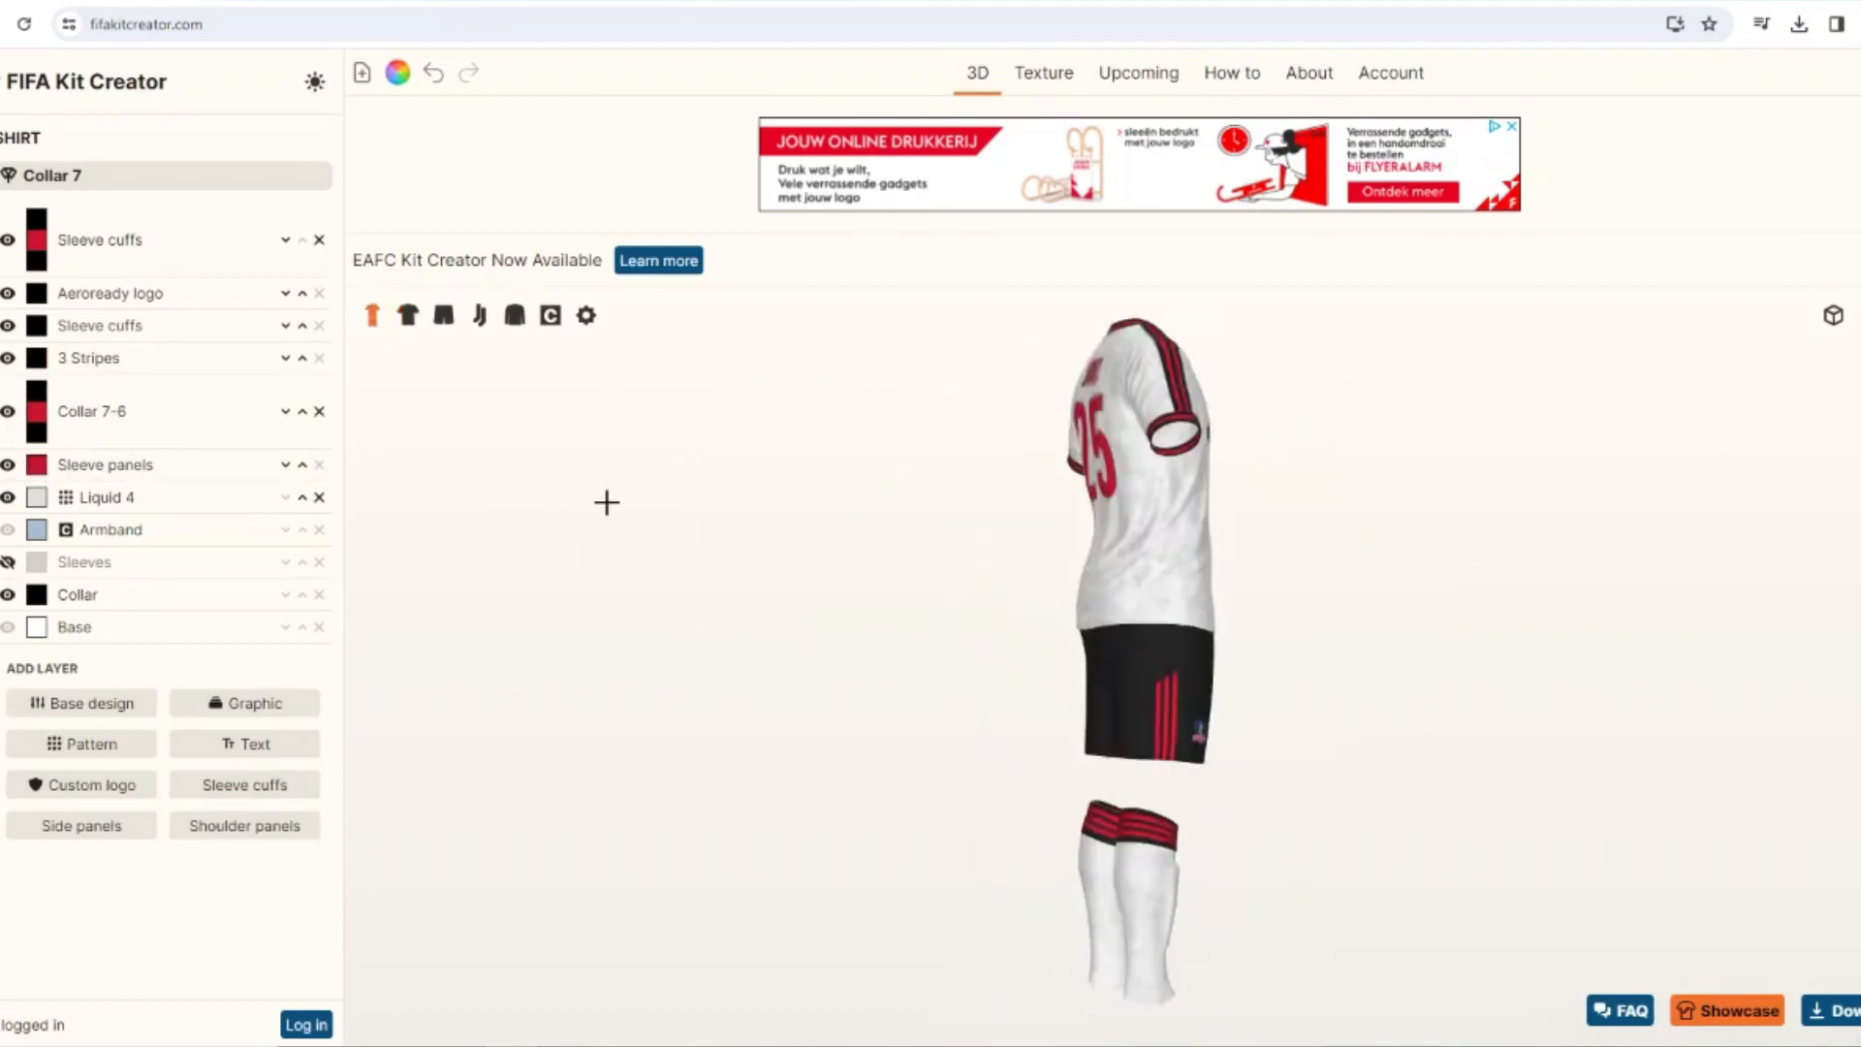
pyautogui.click(10, 466)
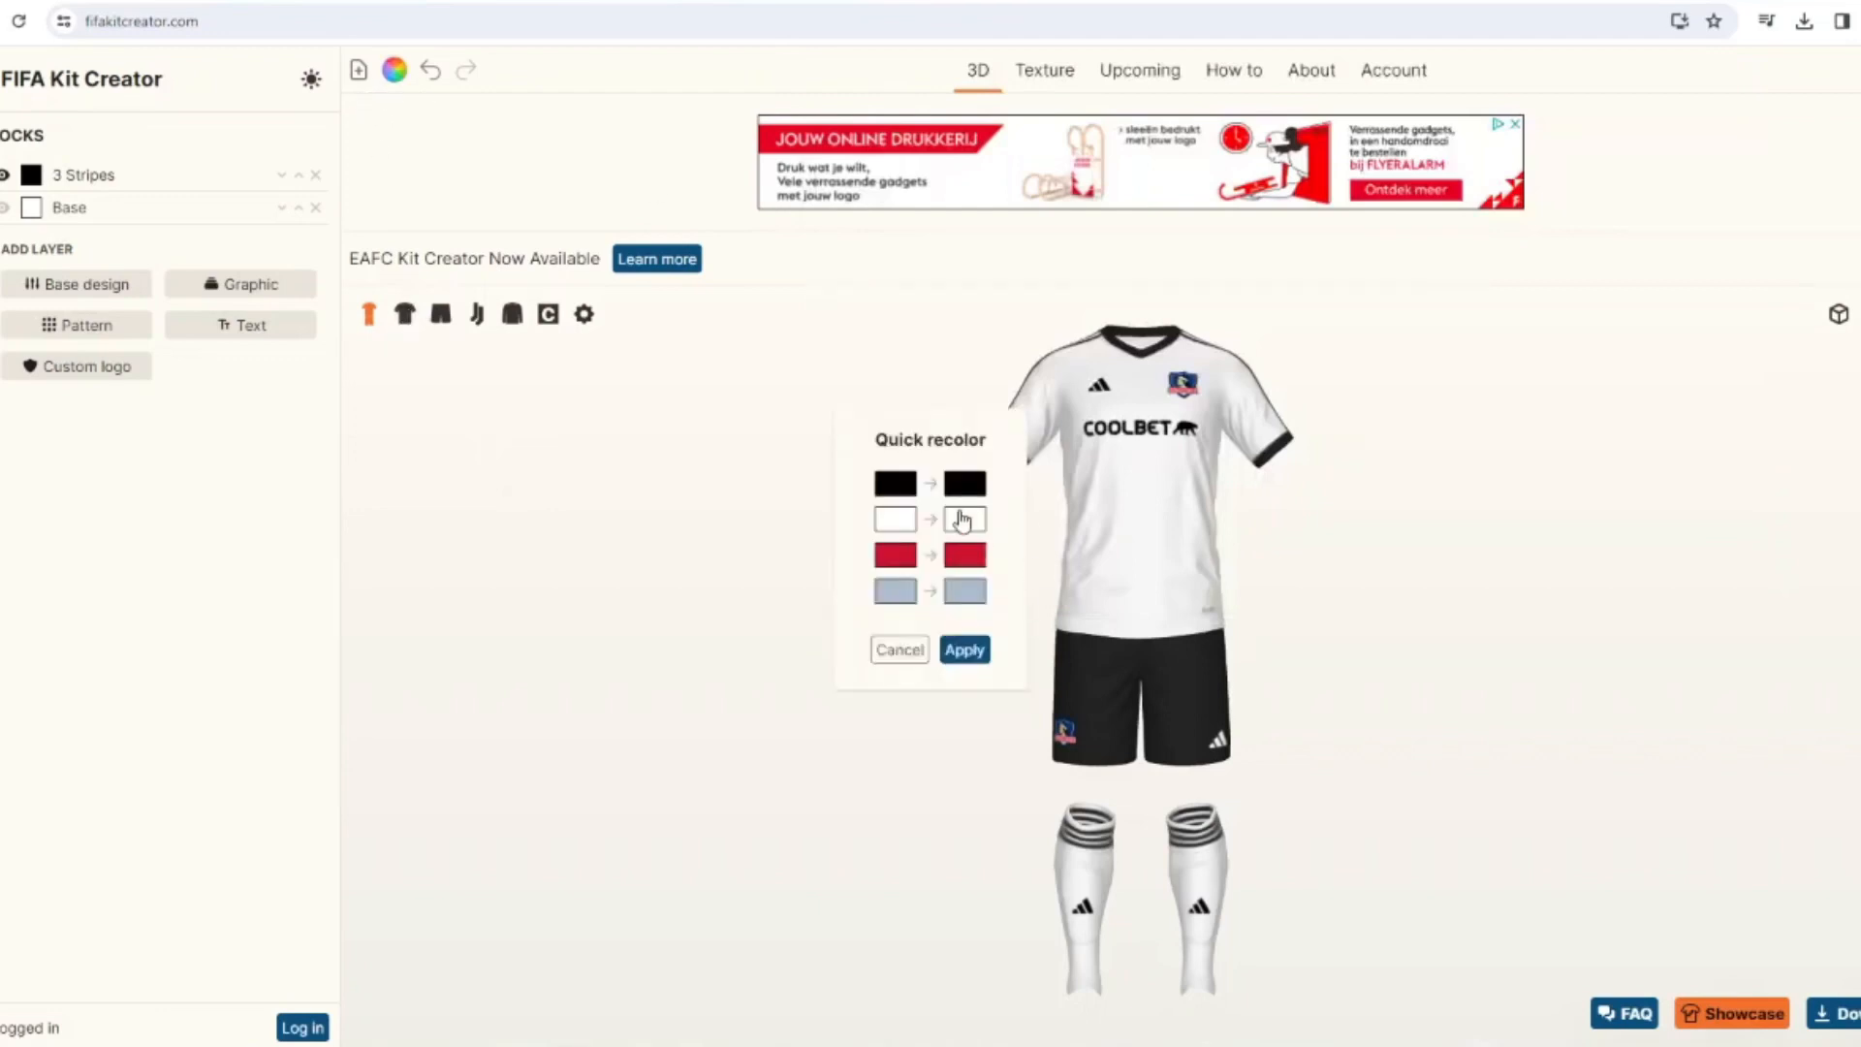
pyautogui.click(965, 518)
pyautogui.click(1183, 682)
# Swap black and white across the whole kit with a quick recolor.
pyautogui.click(961, 519)
pyautogui.click(736, 445)
pyautogui.click(1109, 669)
pyautogui.click(961, 484)
pyautogui.click(901, 445)
pyautogui.click(1109, 669)
pyautogui.click(964, 649)
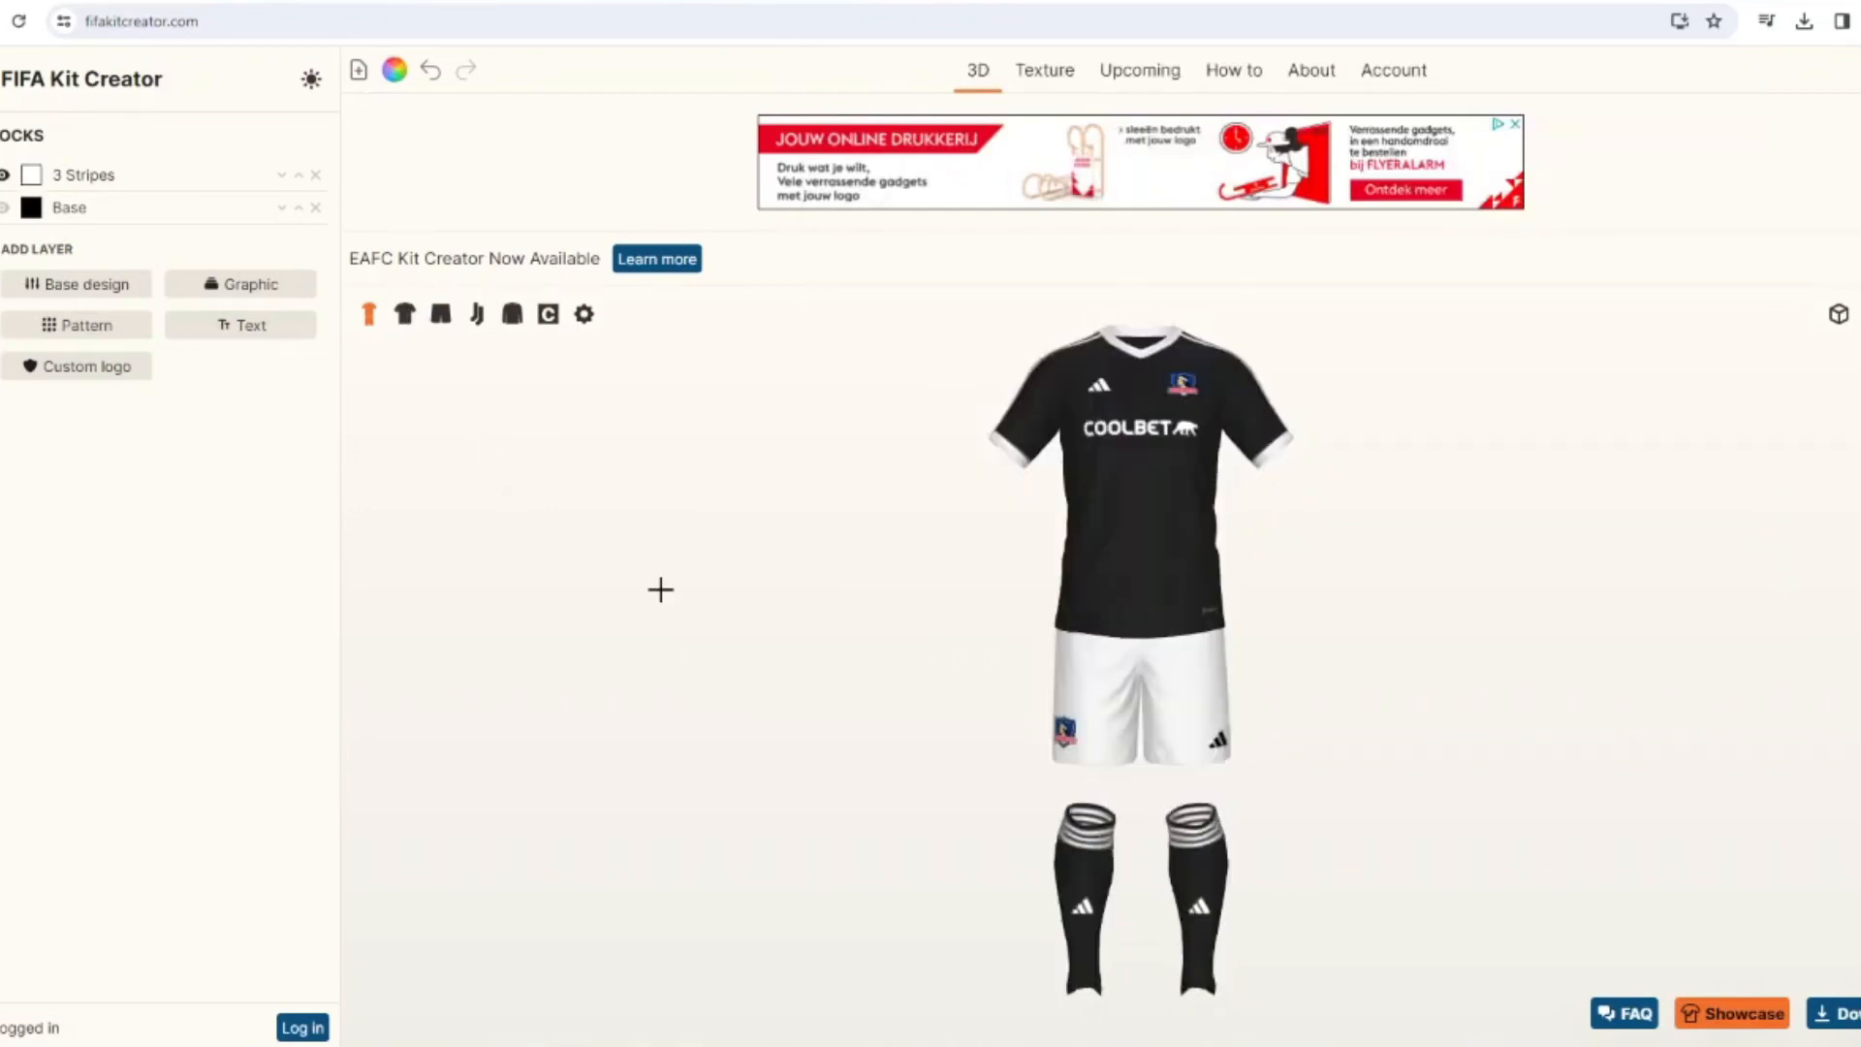
# Quick-recolor the kit's red parts to white.
pyautogui.moveTo(661, 589); pyautogui.dragTo(863, 625)
pyautogui.click(394, 69)
pyautogui.click(964, 555)
pyautogui.click(902, 447)
pyautogui.click(1109, 668)
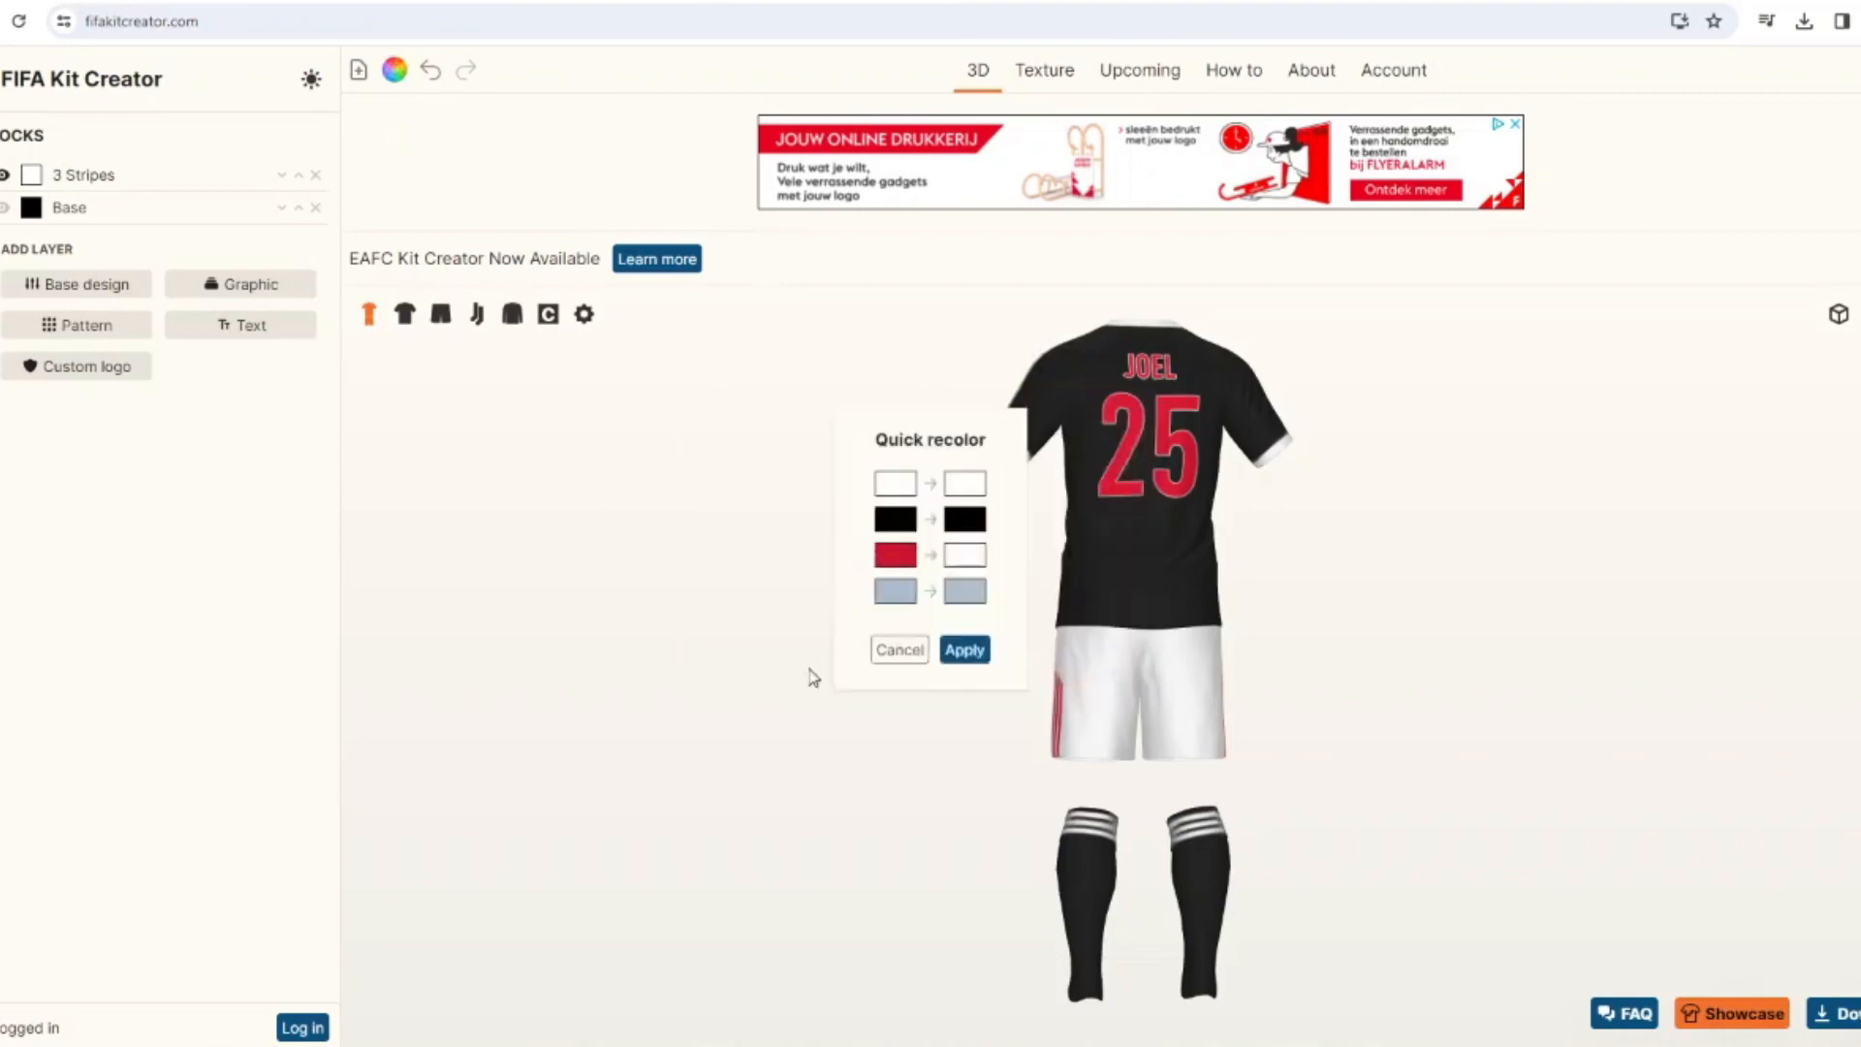
pyautogui.click(964, 650)
# Turn off the border on the shirt's back printing.
pyautogui.click(2, 310)
pyautogui.click(14, 263)
pyautogui.moveTo(424, 465); pyautogui.dragTo(564, 462)
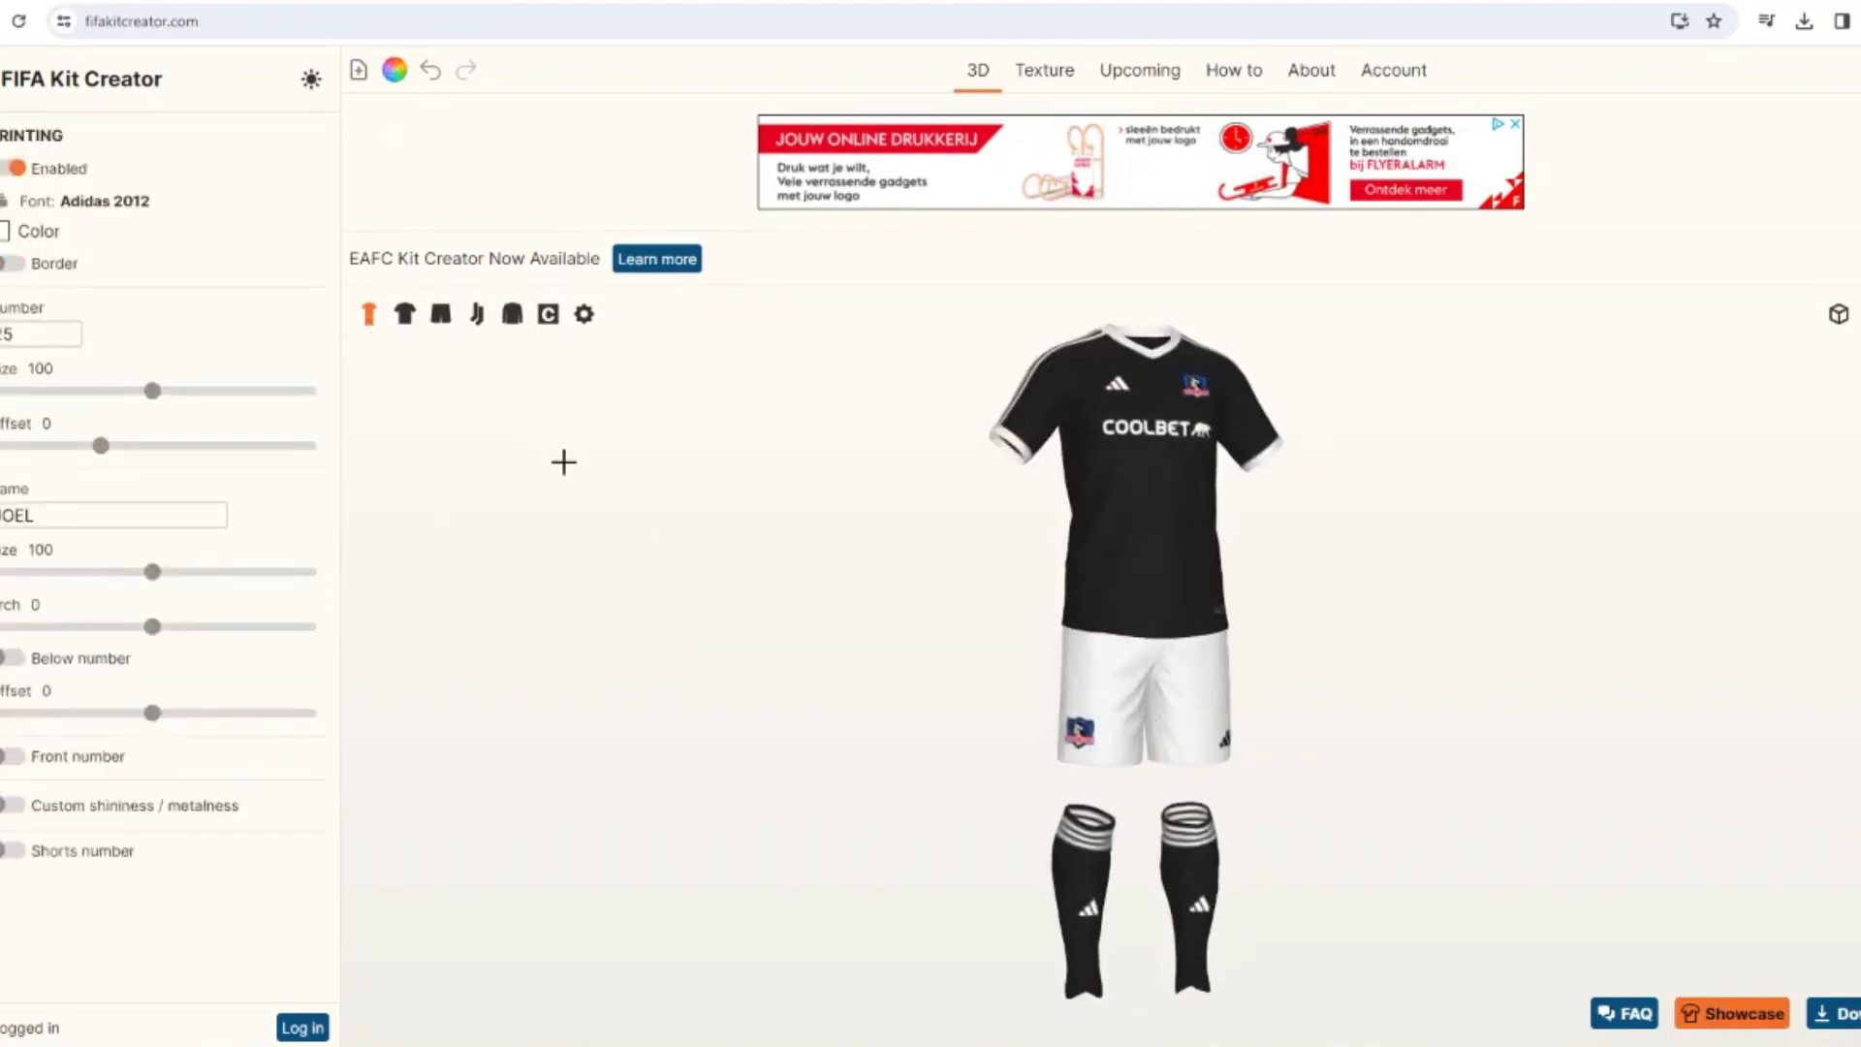
# Add the Gradient base design to the shirt and open its settings.
pyautogui.click(404, 313)
pyautogui.click(107, 527)
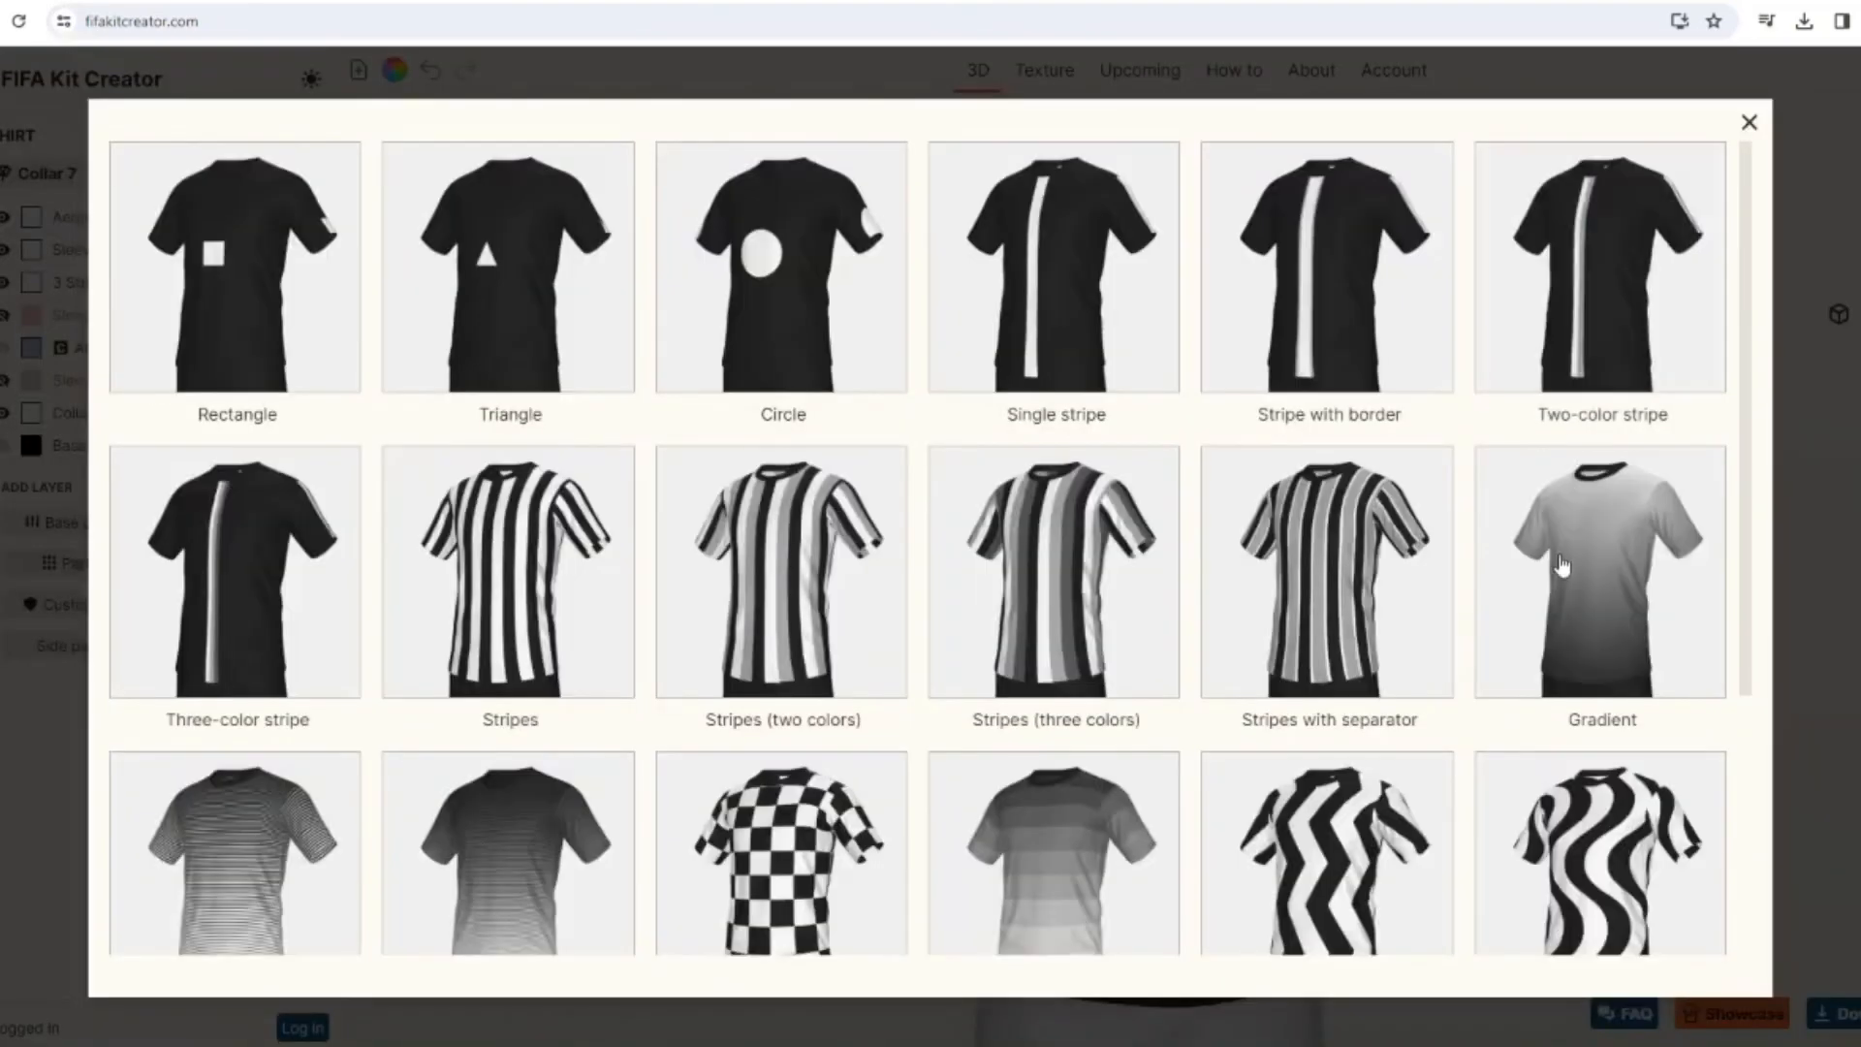
pyautogui.click(1563, 566)
pyautogui.click(88, 348)
# Set the shirt gradient's rotation to -180 and offset to -20, and increase its smoothness for a softer fade.
pyautogui.moveTo(111, 542); pyautogui.dragTo(80, 543)
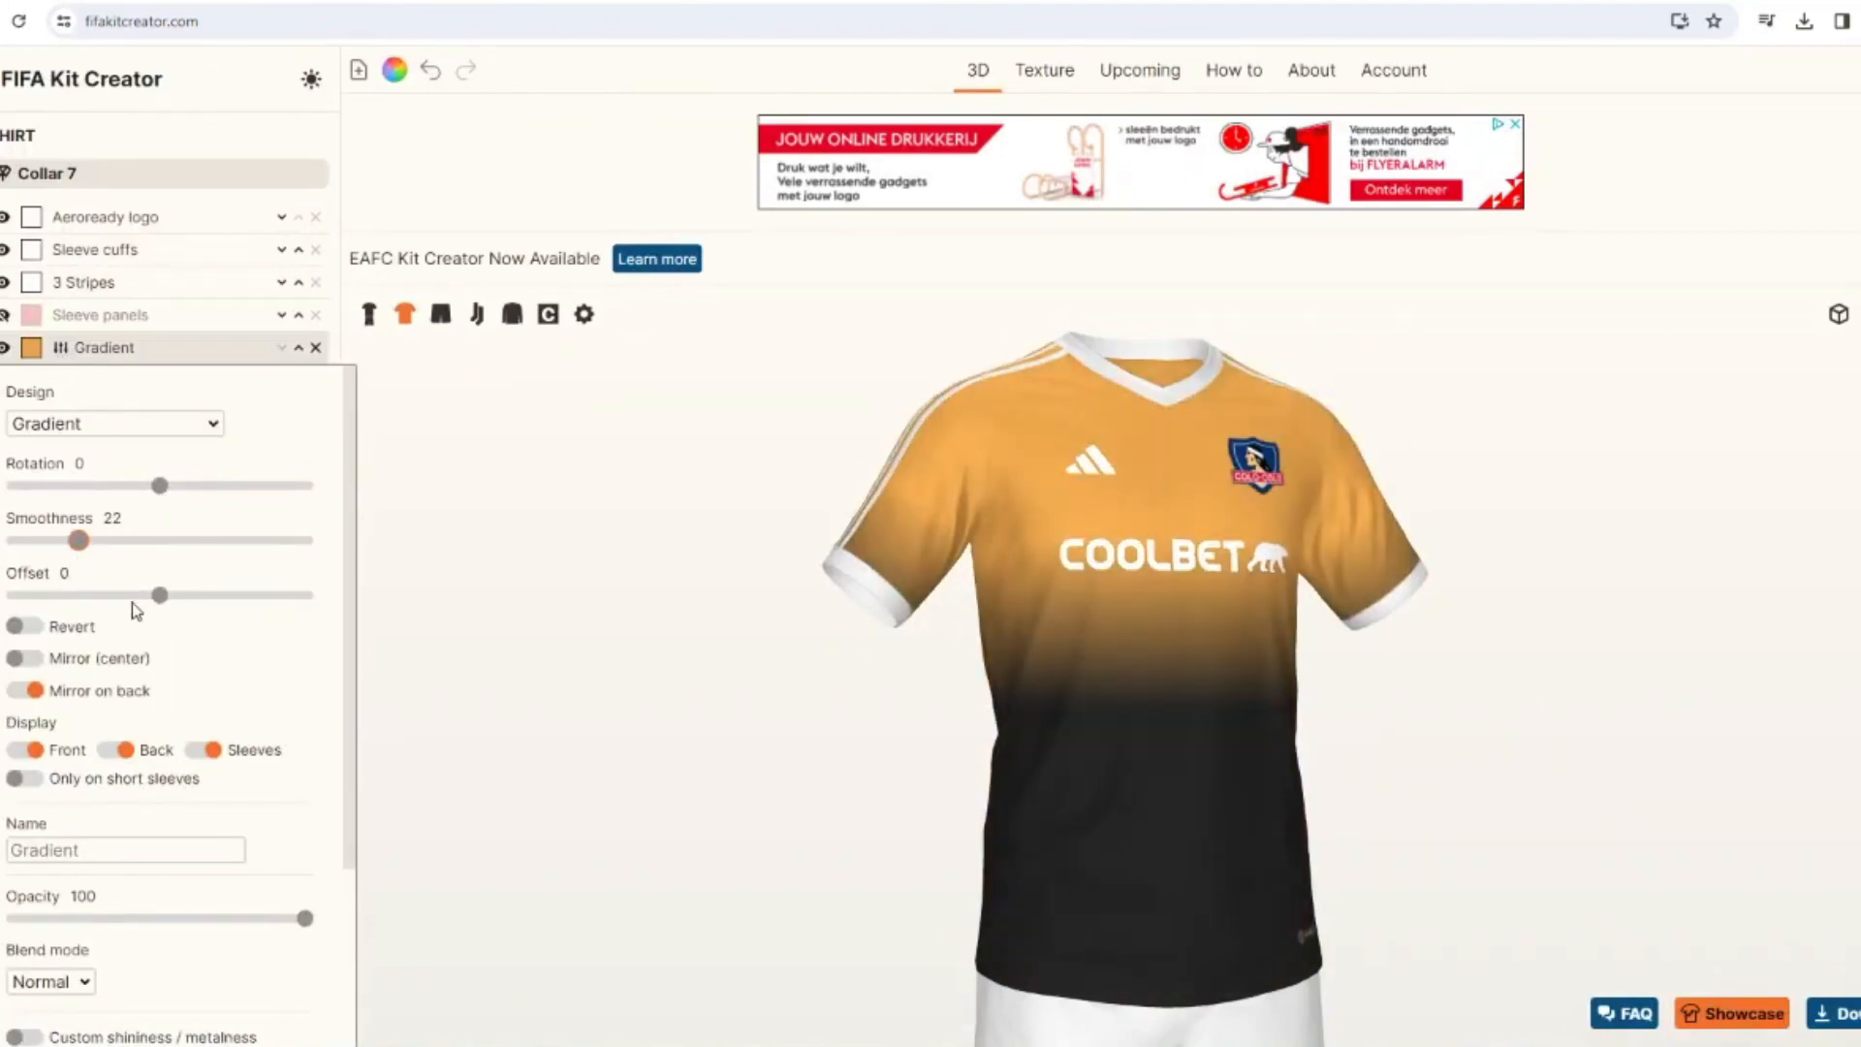
pyautogui.moveTo(132, 599)
pyautogui.mouseDown()
pyautogui.moveTo(103, 595)
pyautogui.moveTo(306, 595)
pyautogui.moveTo(104, 606)
pyautogui.mouseUp()
pyautogui.moveTo(32, 494); pyautogui.dragTo(25, 498)
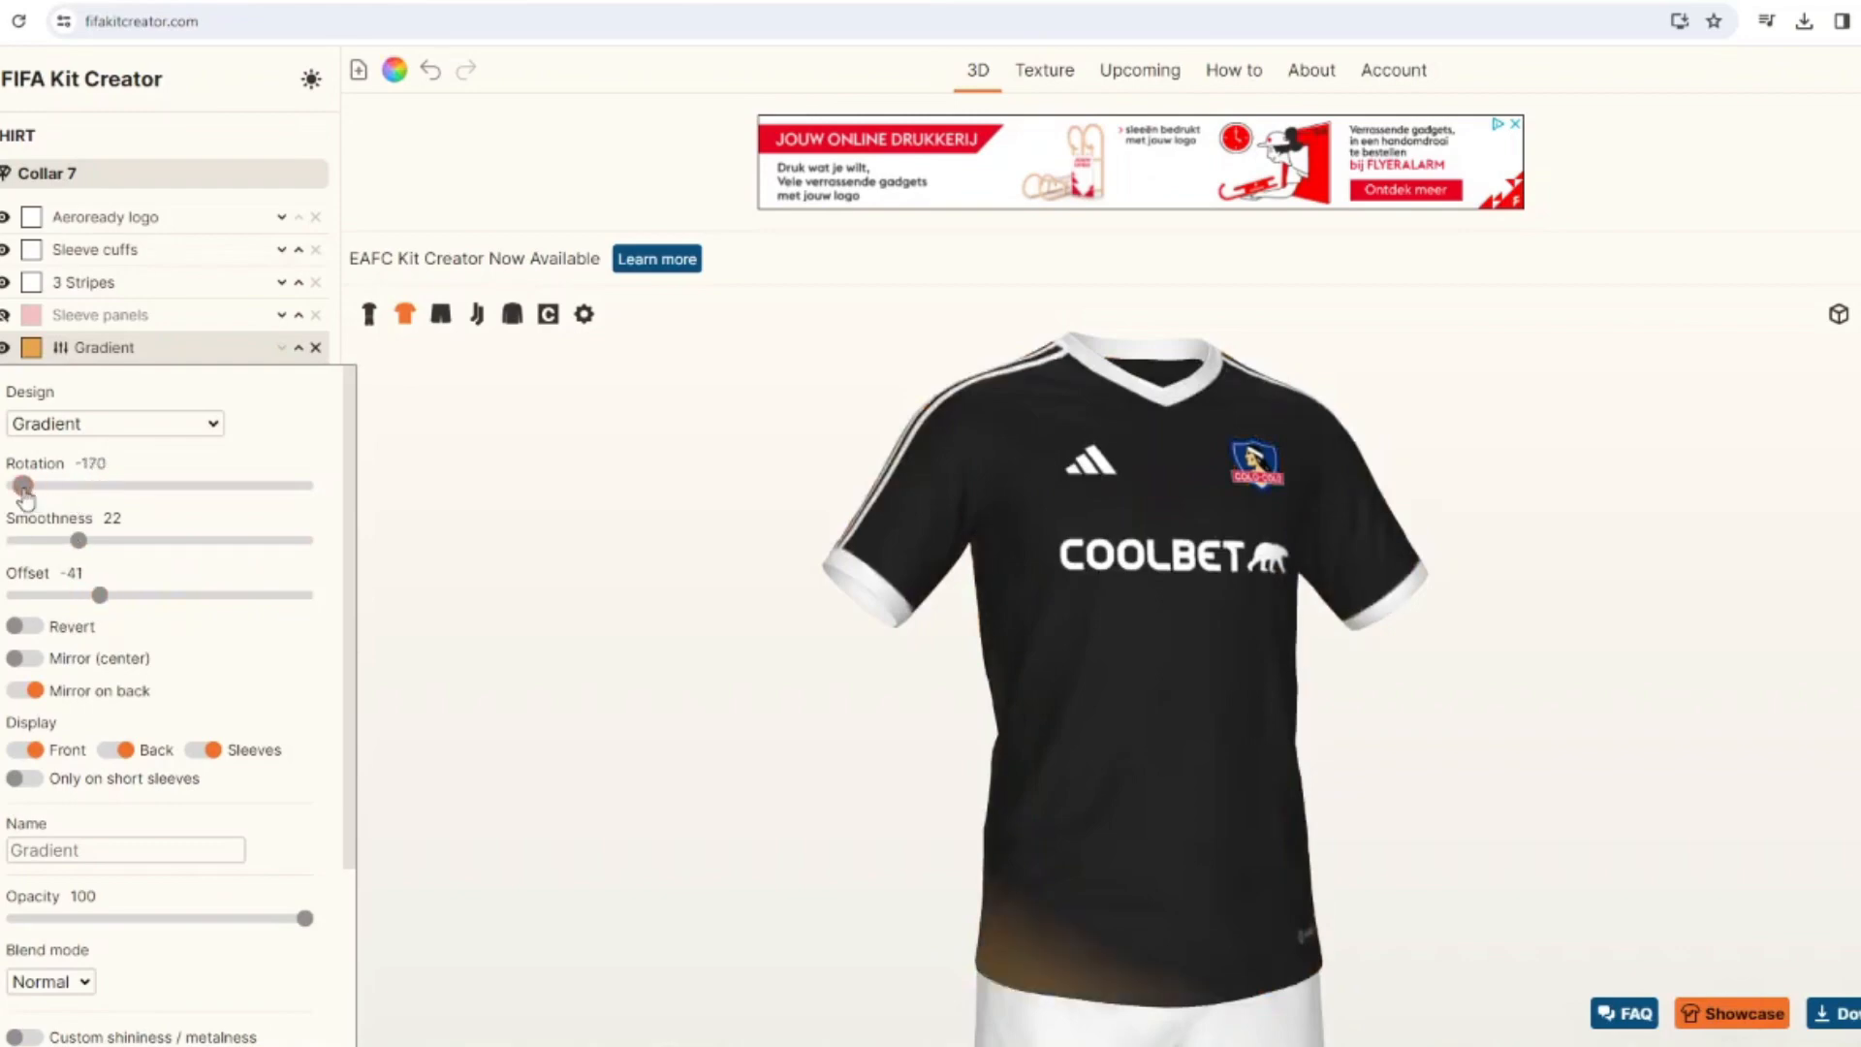
pyautogui.moveTo(100, 595); pyautogui.dragTo(133, 606)
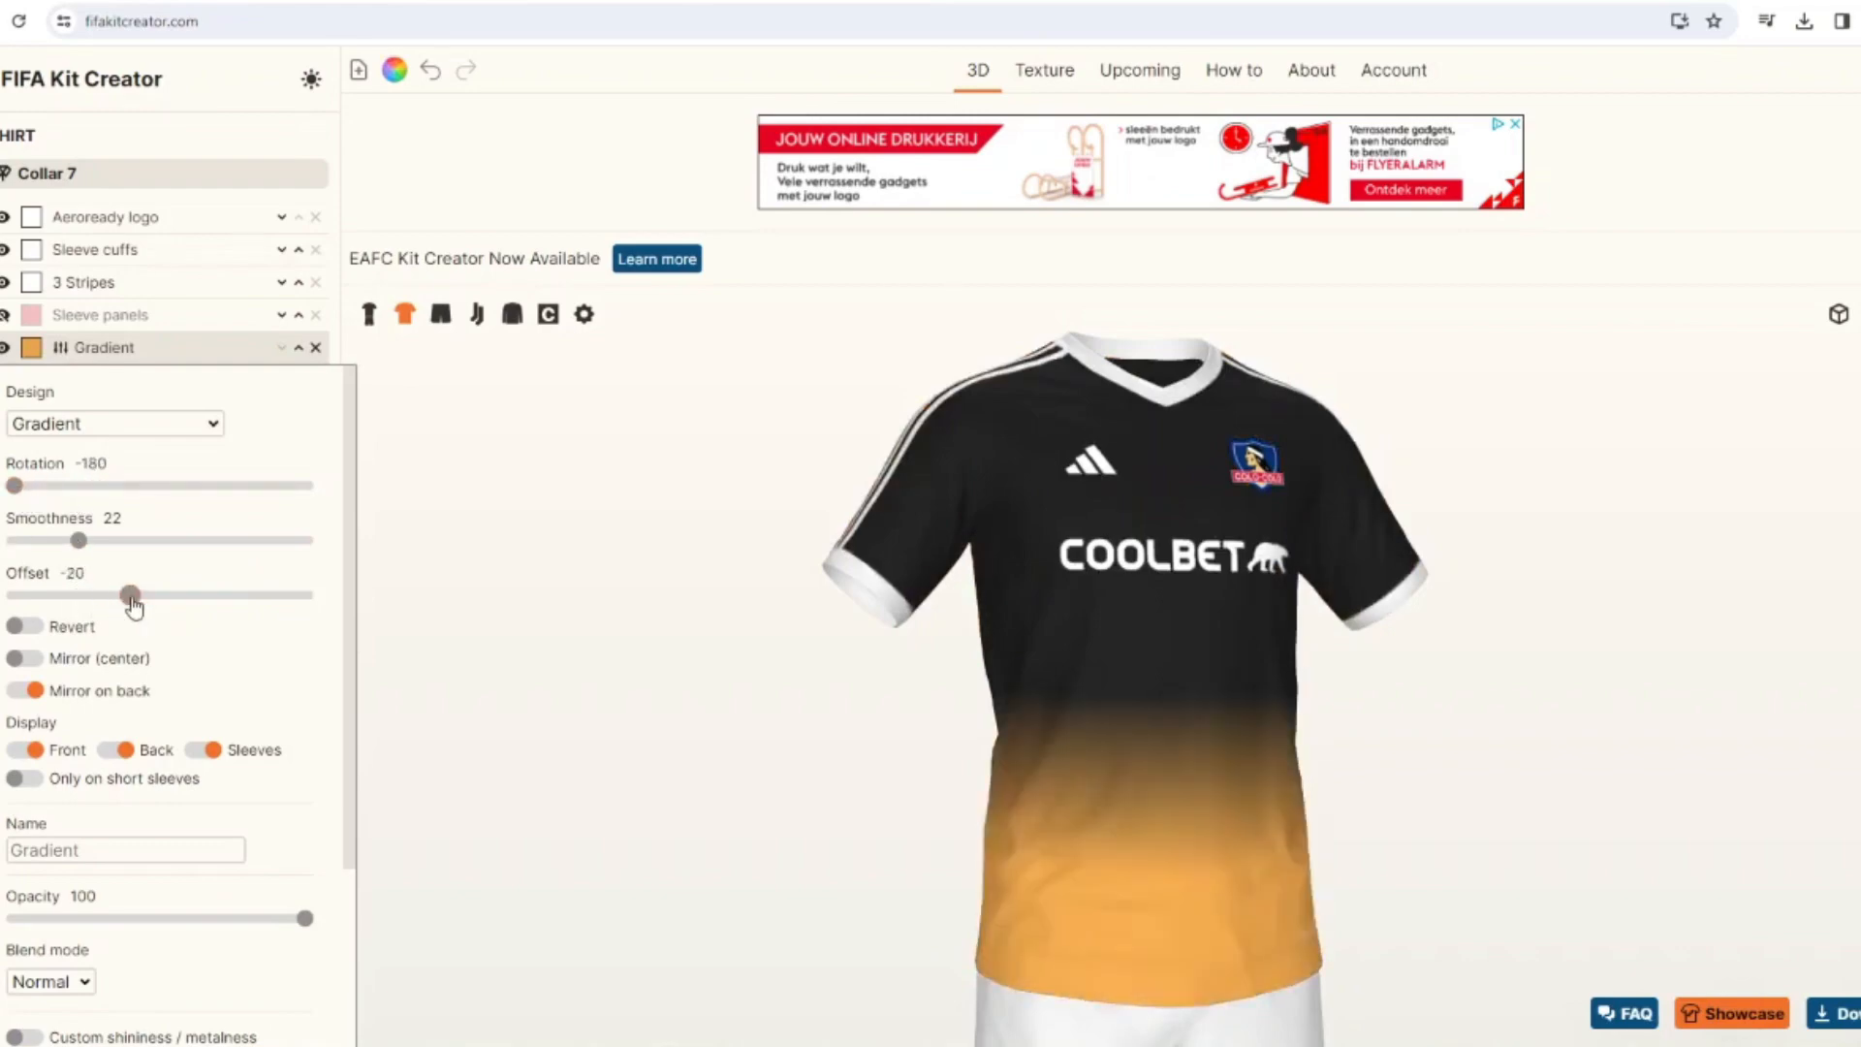
pyautogui.moveTo(71, 545); pyautogui.dragTo(116, 543)
# Color the shirt's gradient white and show the full kit.
pyautogui.click(31, 347)
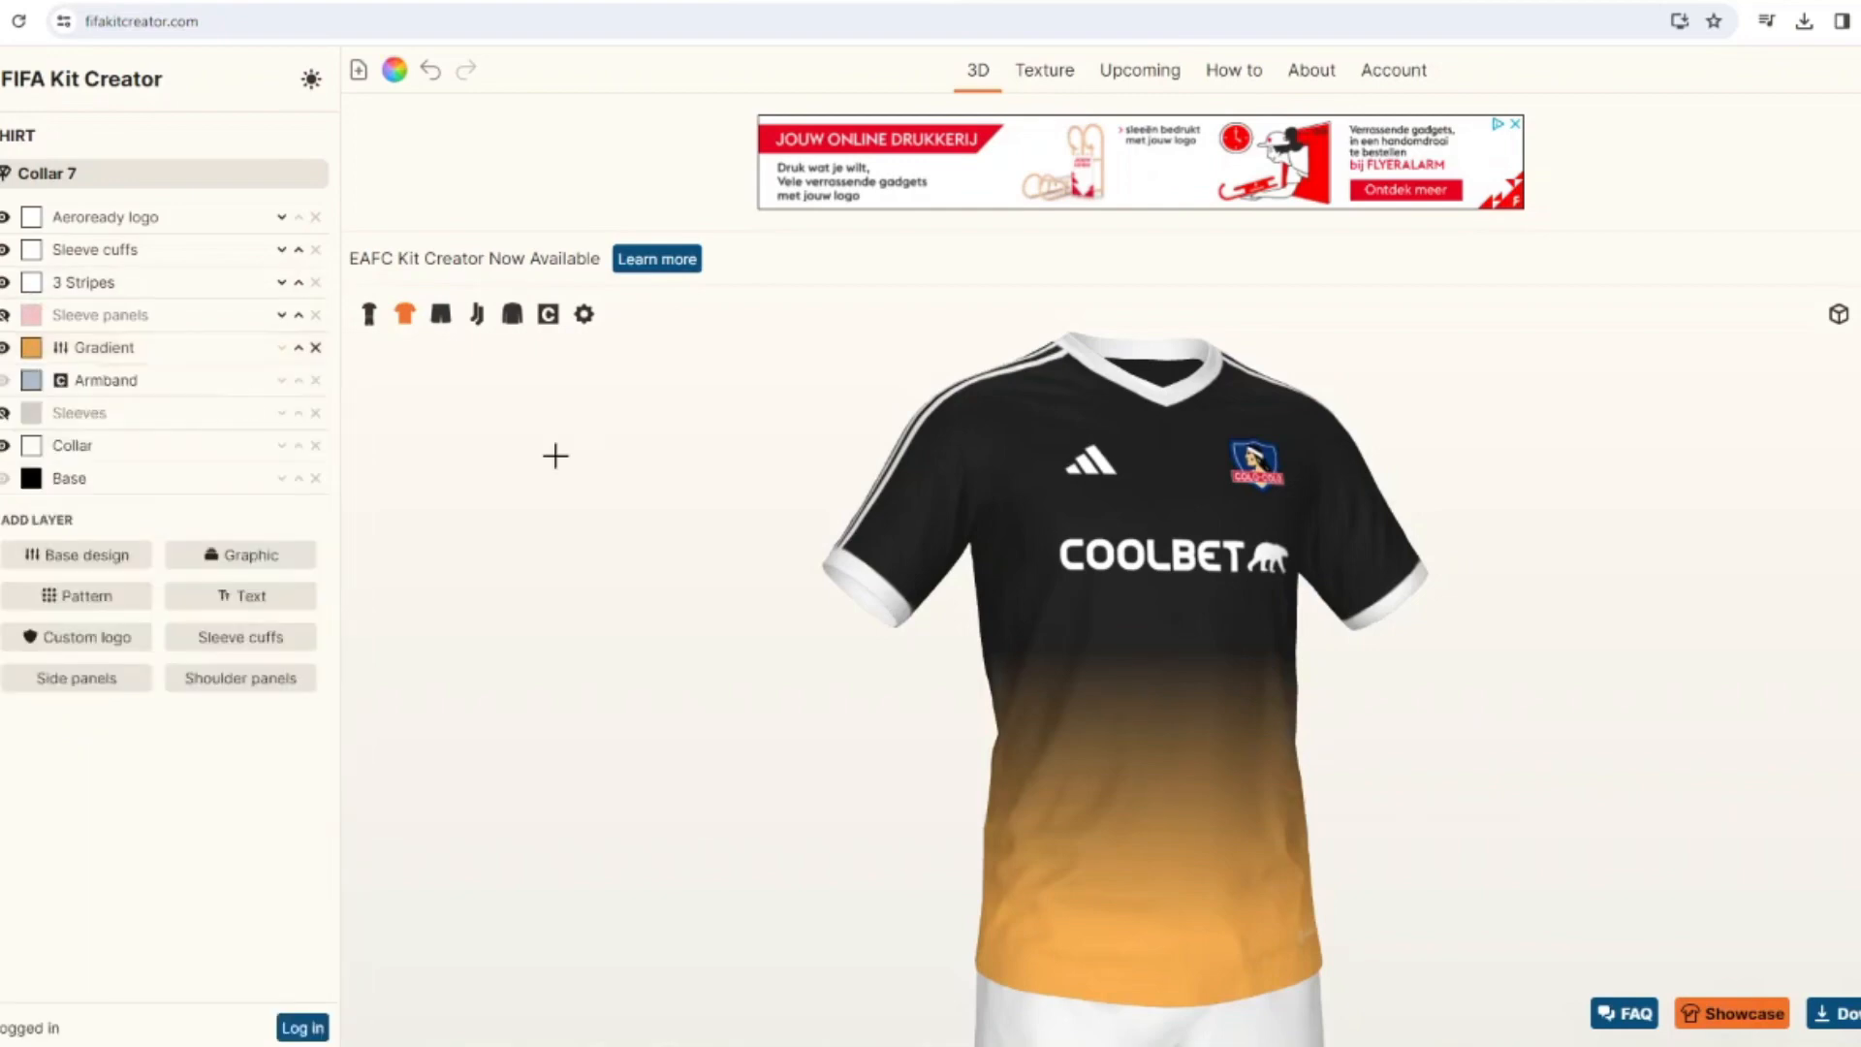
pyautogui.click(905, 450)
pyautogui.click(1064, 671)
pyautogui.moveTo(843, 665); pyautogui.dragTo(899, 654)
pyautogui.click(372, 322)
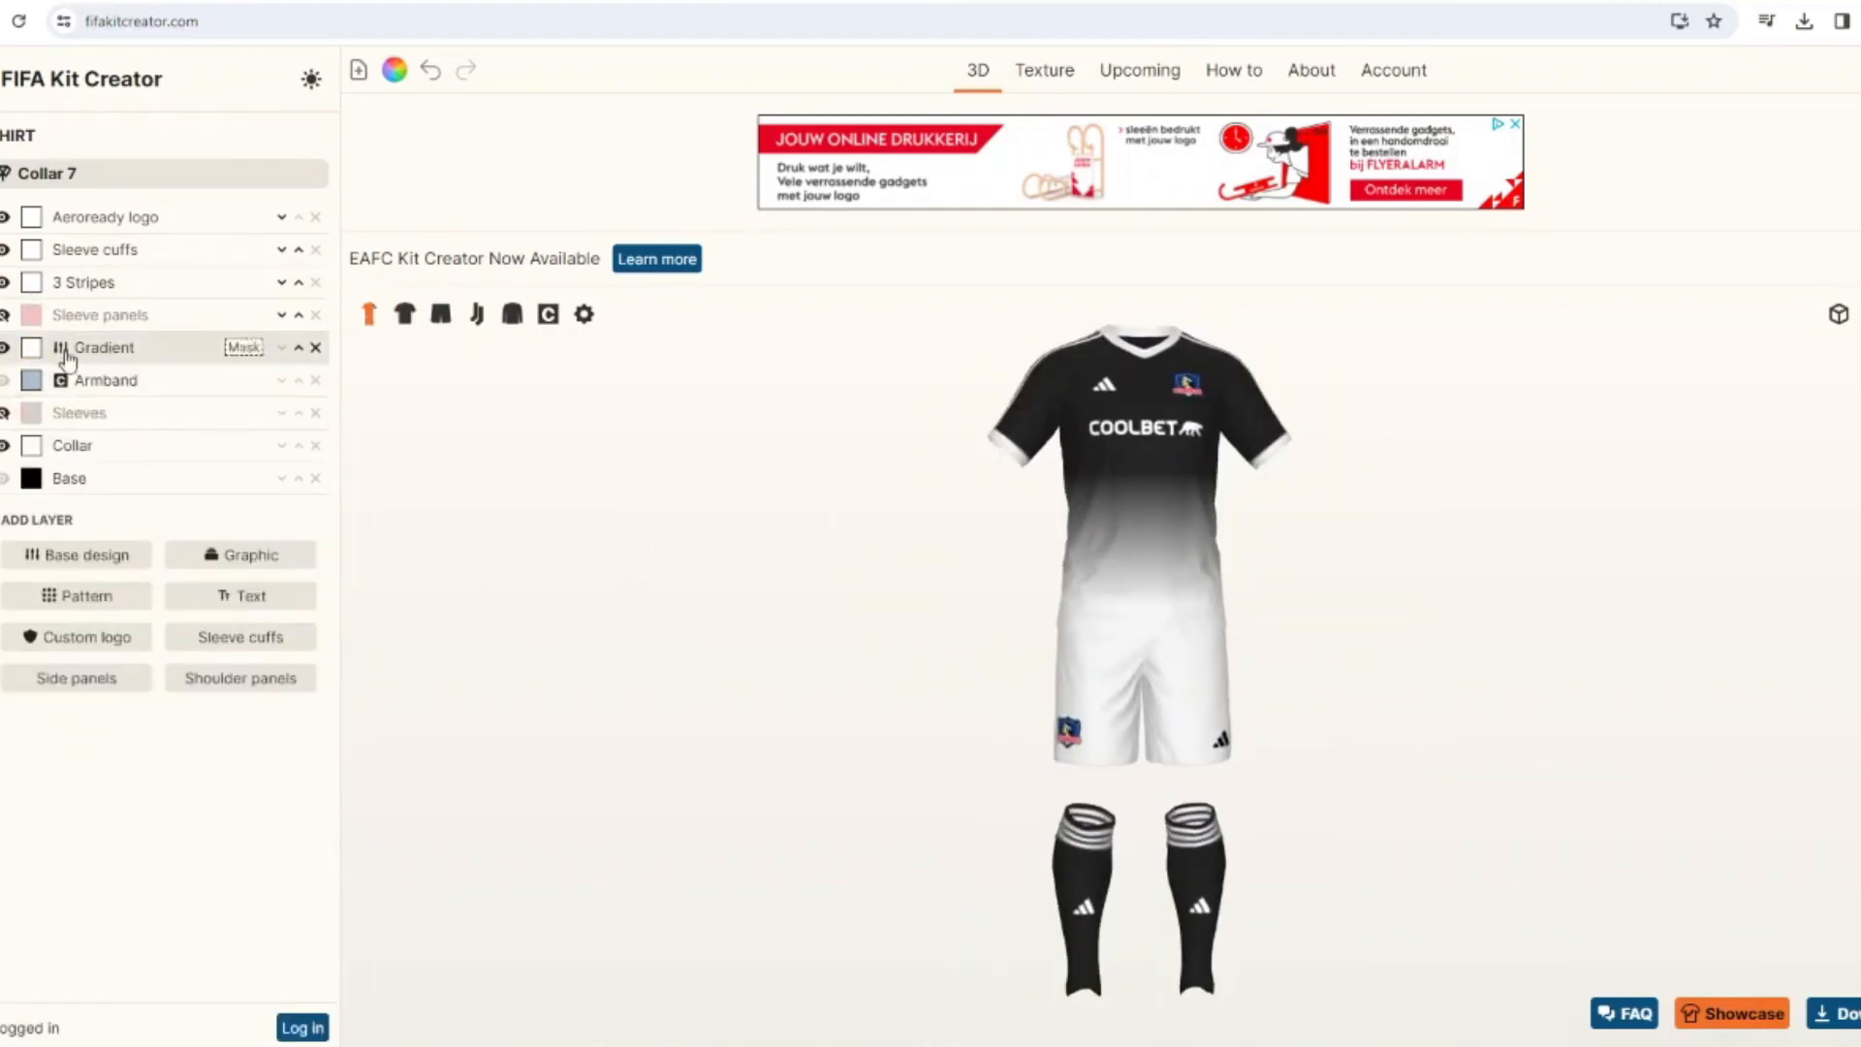
# Copy the shirt's white gradient layer to the socks.
pyautogui.click(97, 347)
pyautogui.click(207, 1008)
pyautogui.click(80, 177)
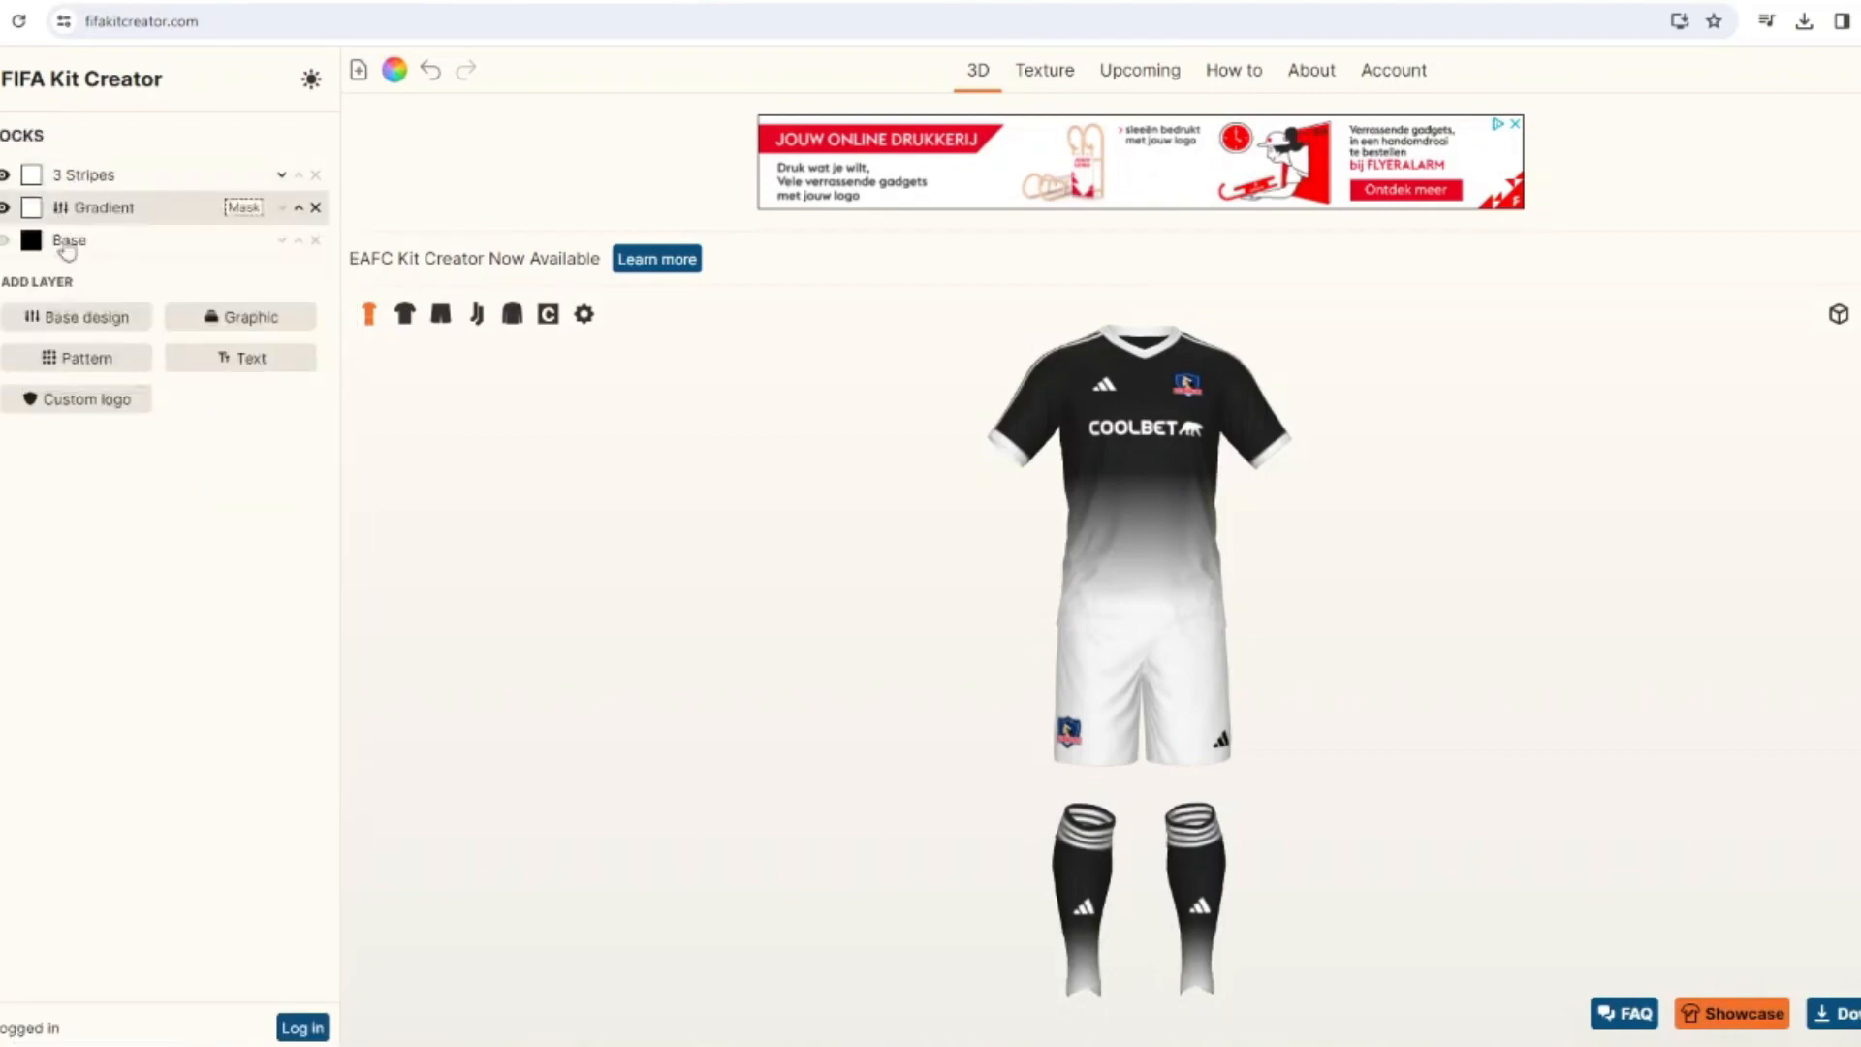
# Set the socks gradient's rotation to 0, smoothness to 30 and offset to -3.
pyautogui.click(97, 207)
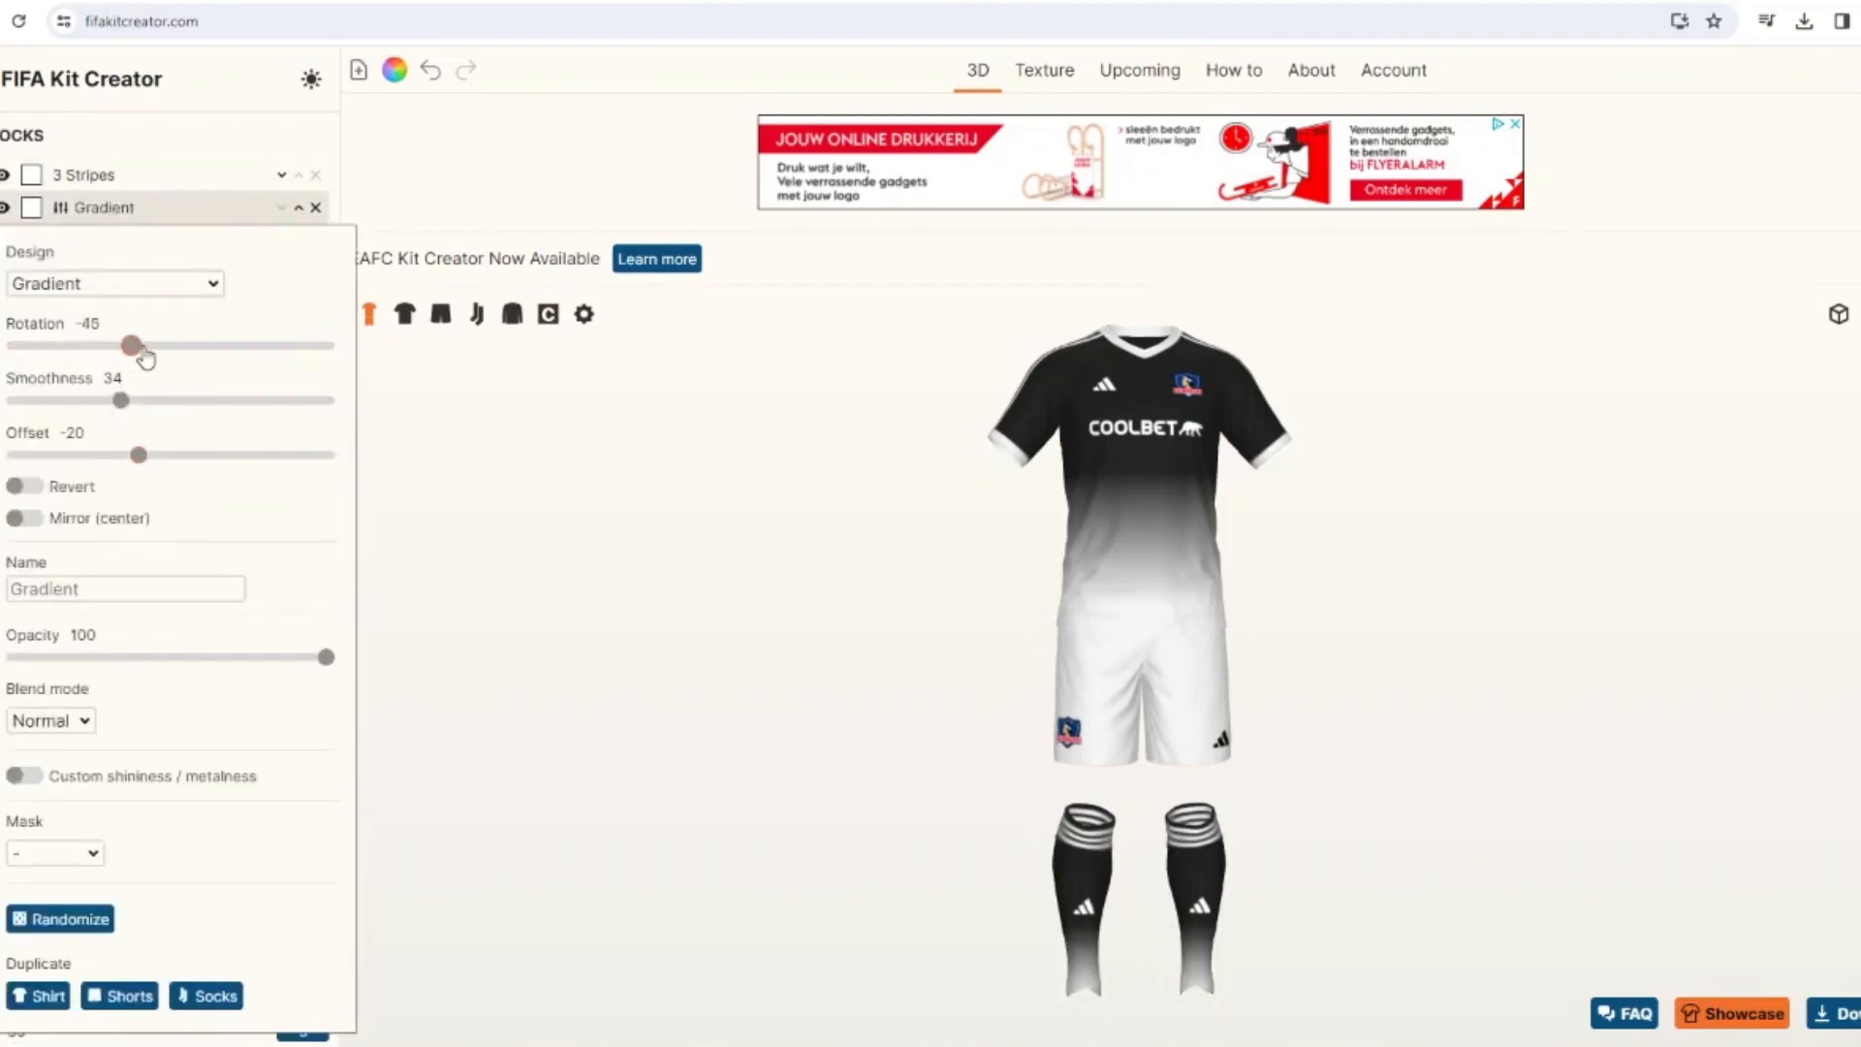
pyautogui.moveTo(138, 461); pyautogui.dragTo(175, 472)
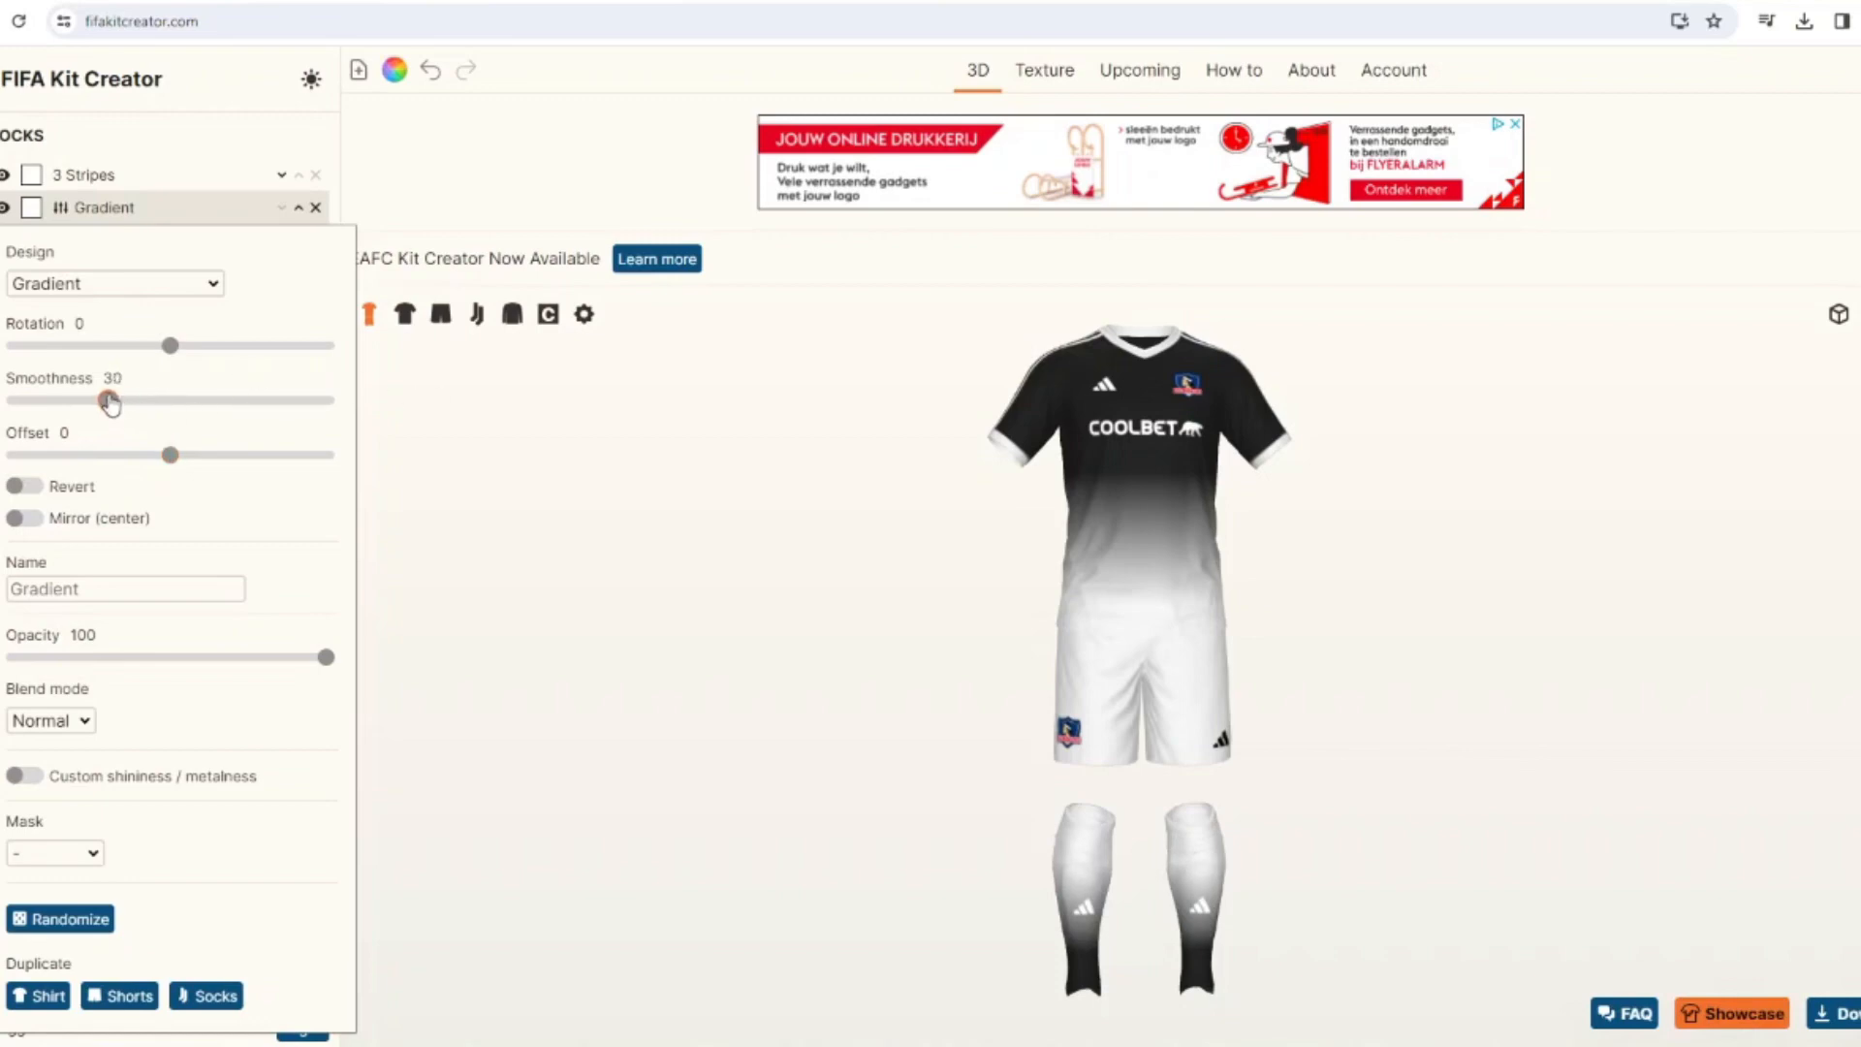
pyautogui.moveTo(848, 562); pyautogui.dragTo(906, 534)
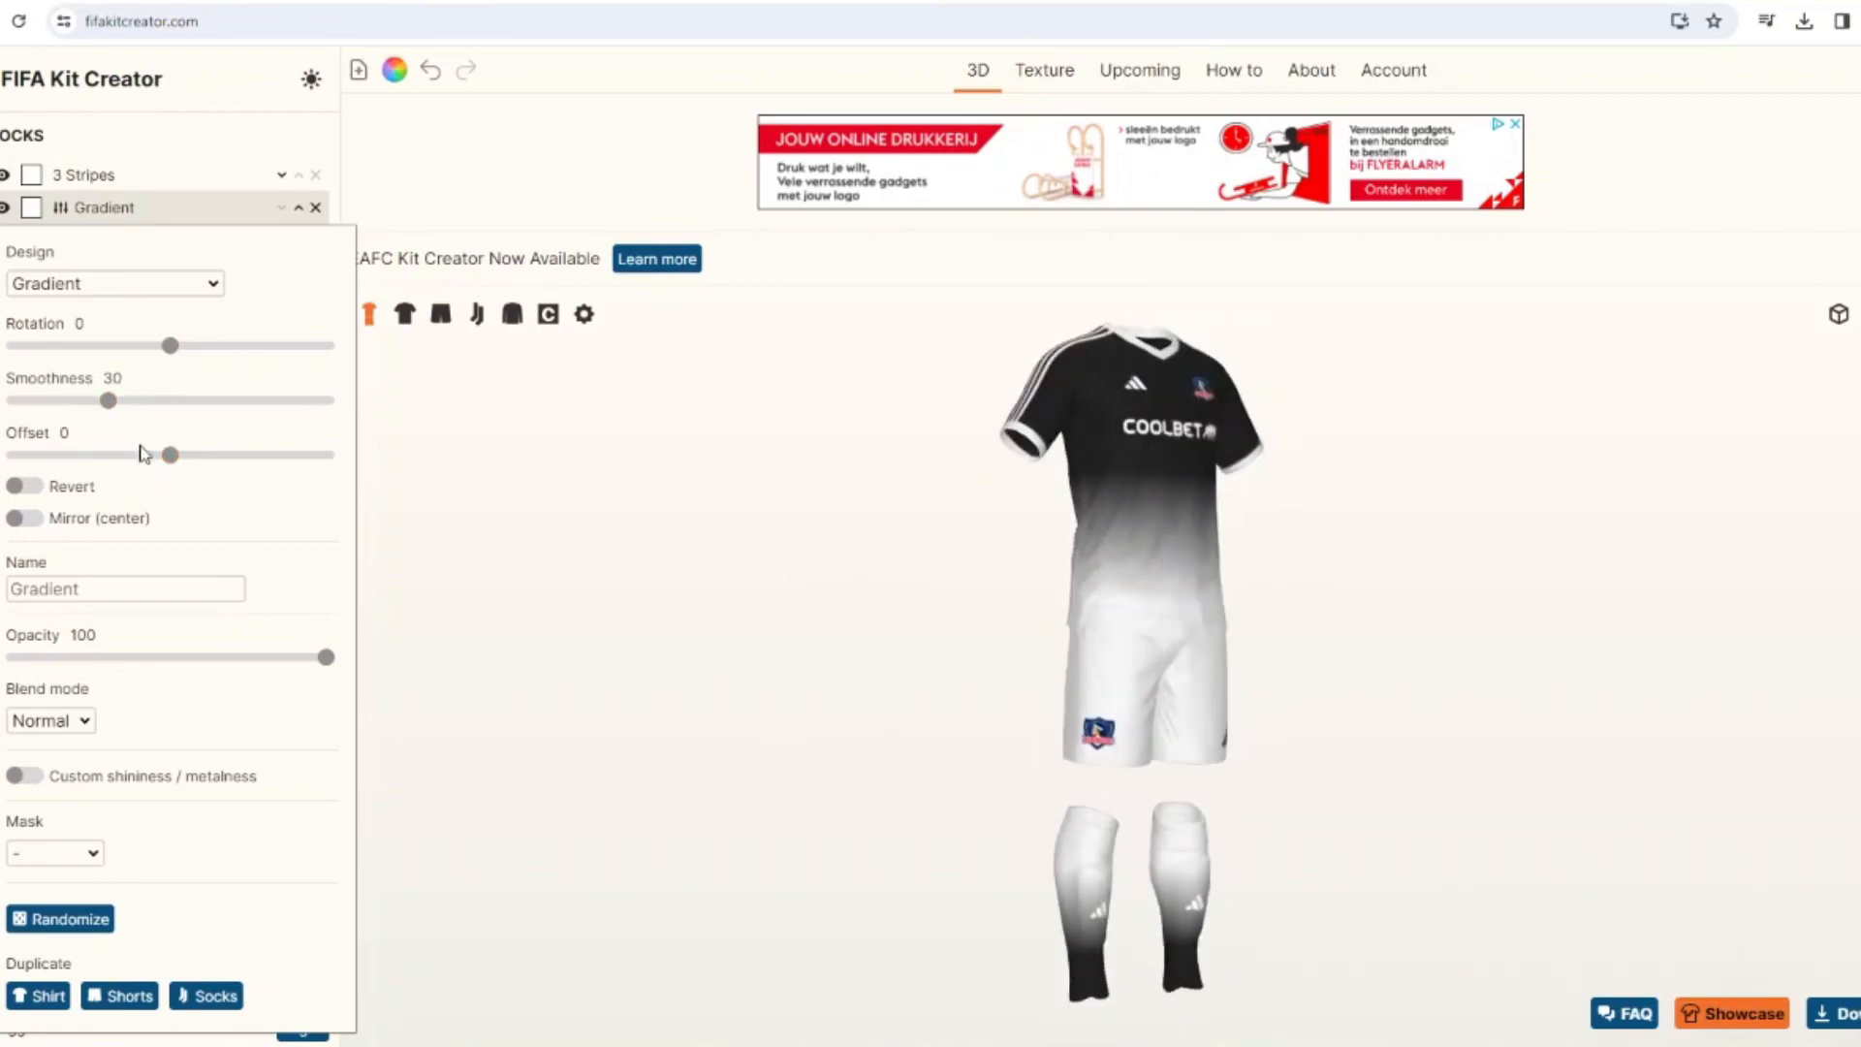
pyautogui.moveTo(171, 458); pyautogui.dragTo(163, 456)
pyautogui.moveTo(796, 594); pyautogui.dragTo(904, 532)
pyautogui.tripleClick(111, 428)
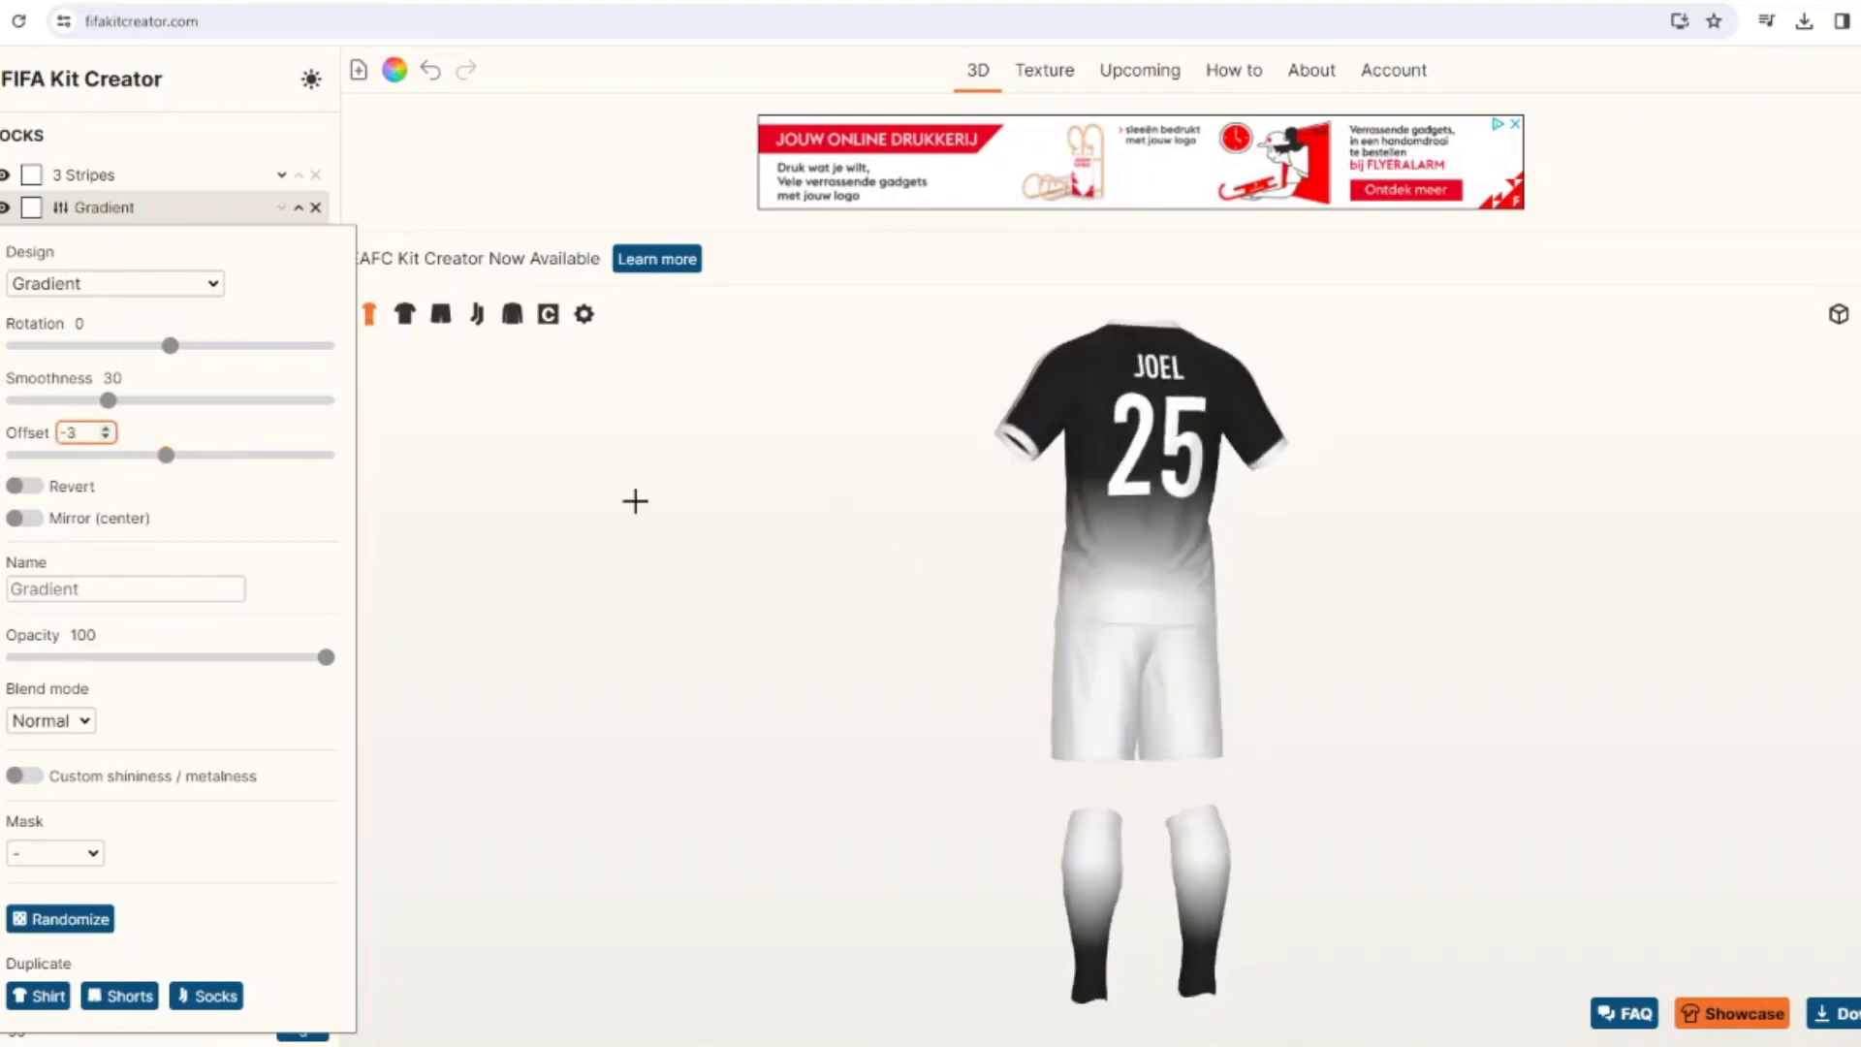
# Try the Dotted Stripes pattern in black on the shirt and remove it again.
pyautogui.click(404, 313)
pyautogui.click(47, 593)
pyautogui.scroll(-5, 469, 477)
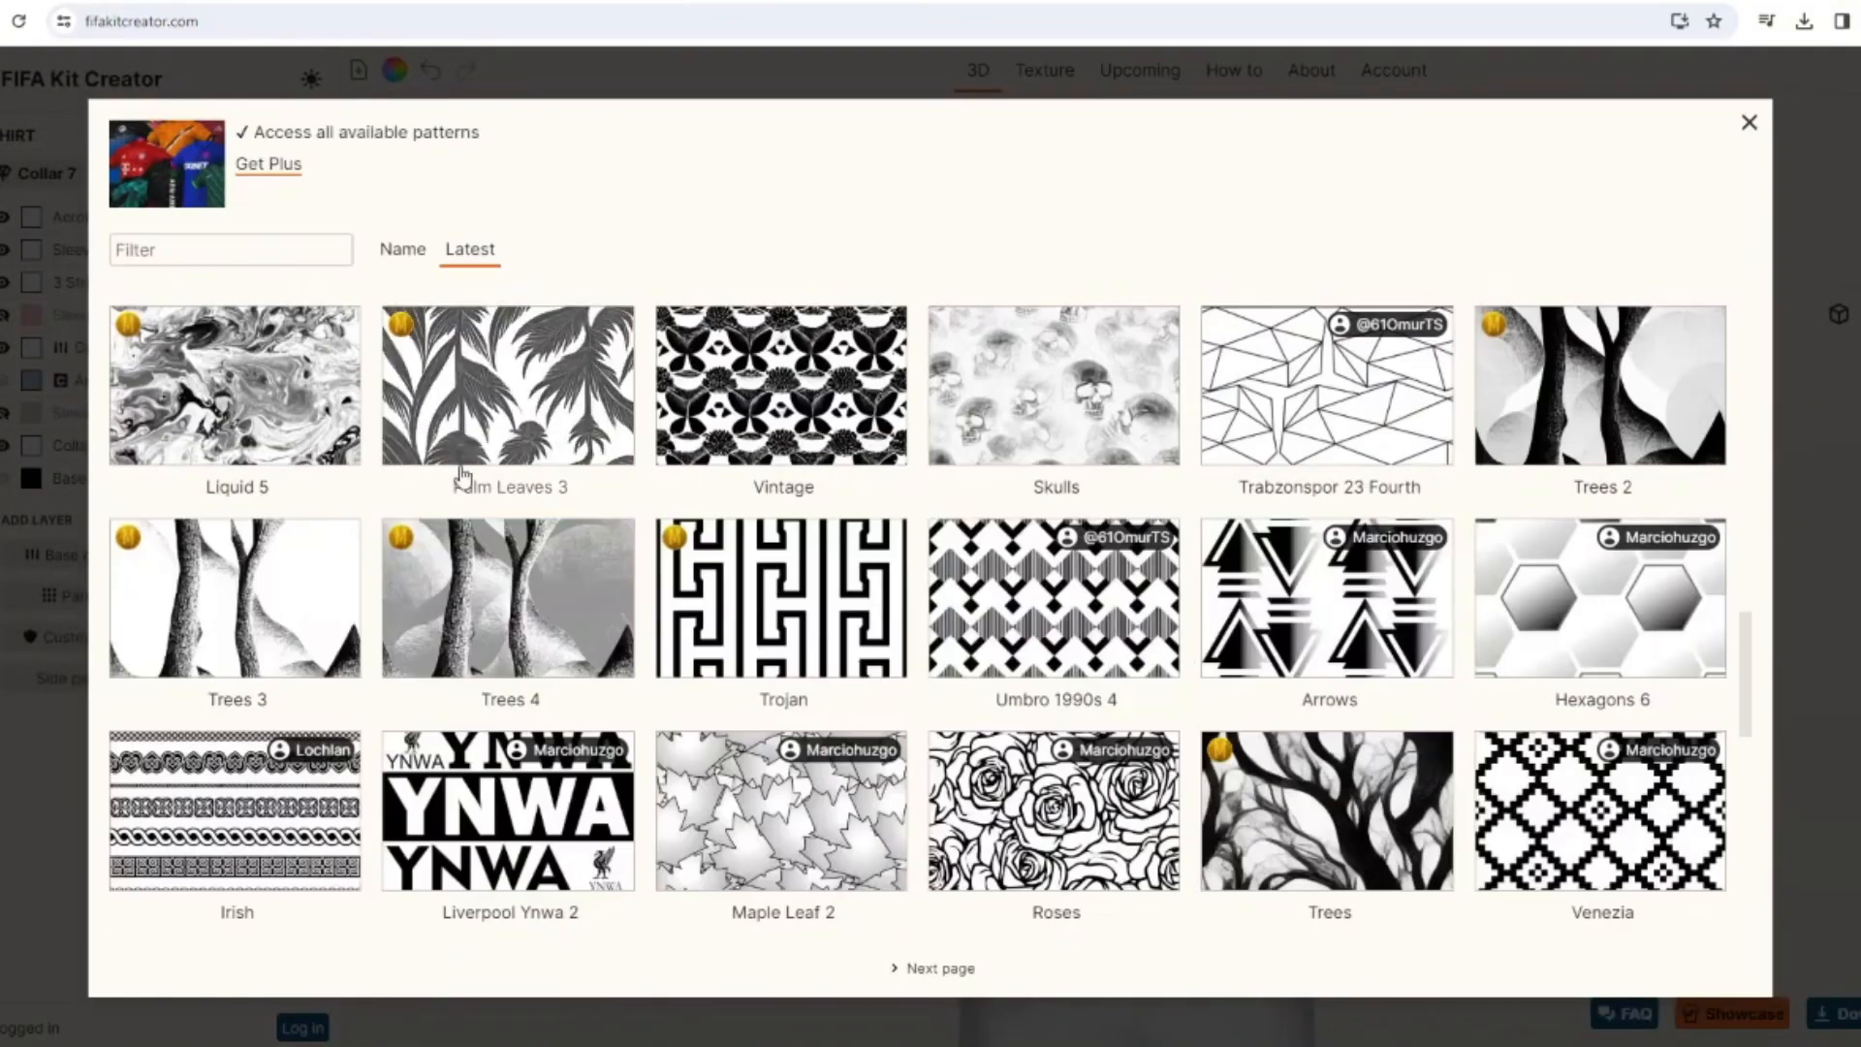
pyautogui.scroll(-5, 663, 632)
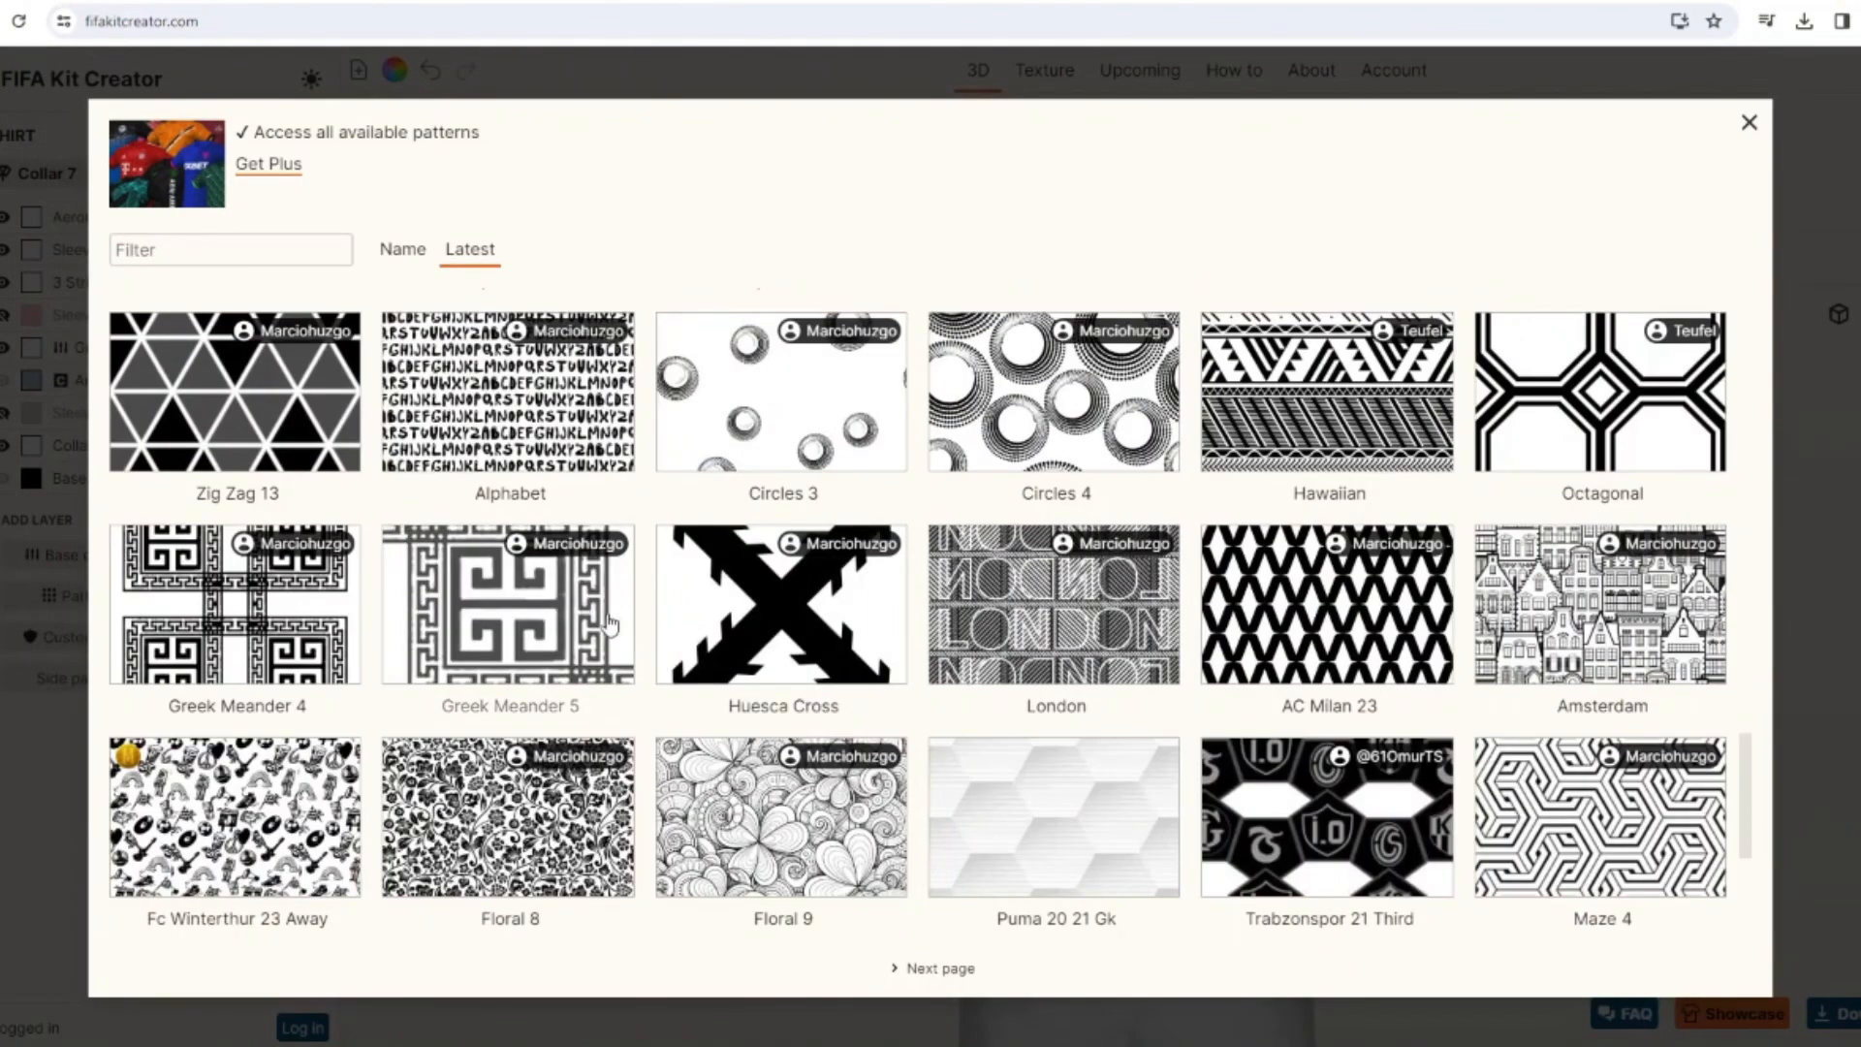
pyautogui.scroll(-4, 824, 722)
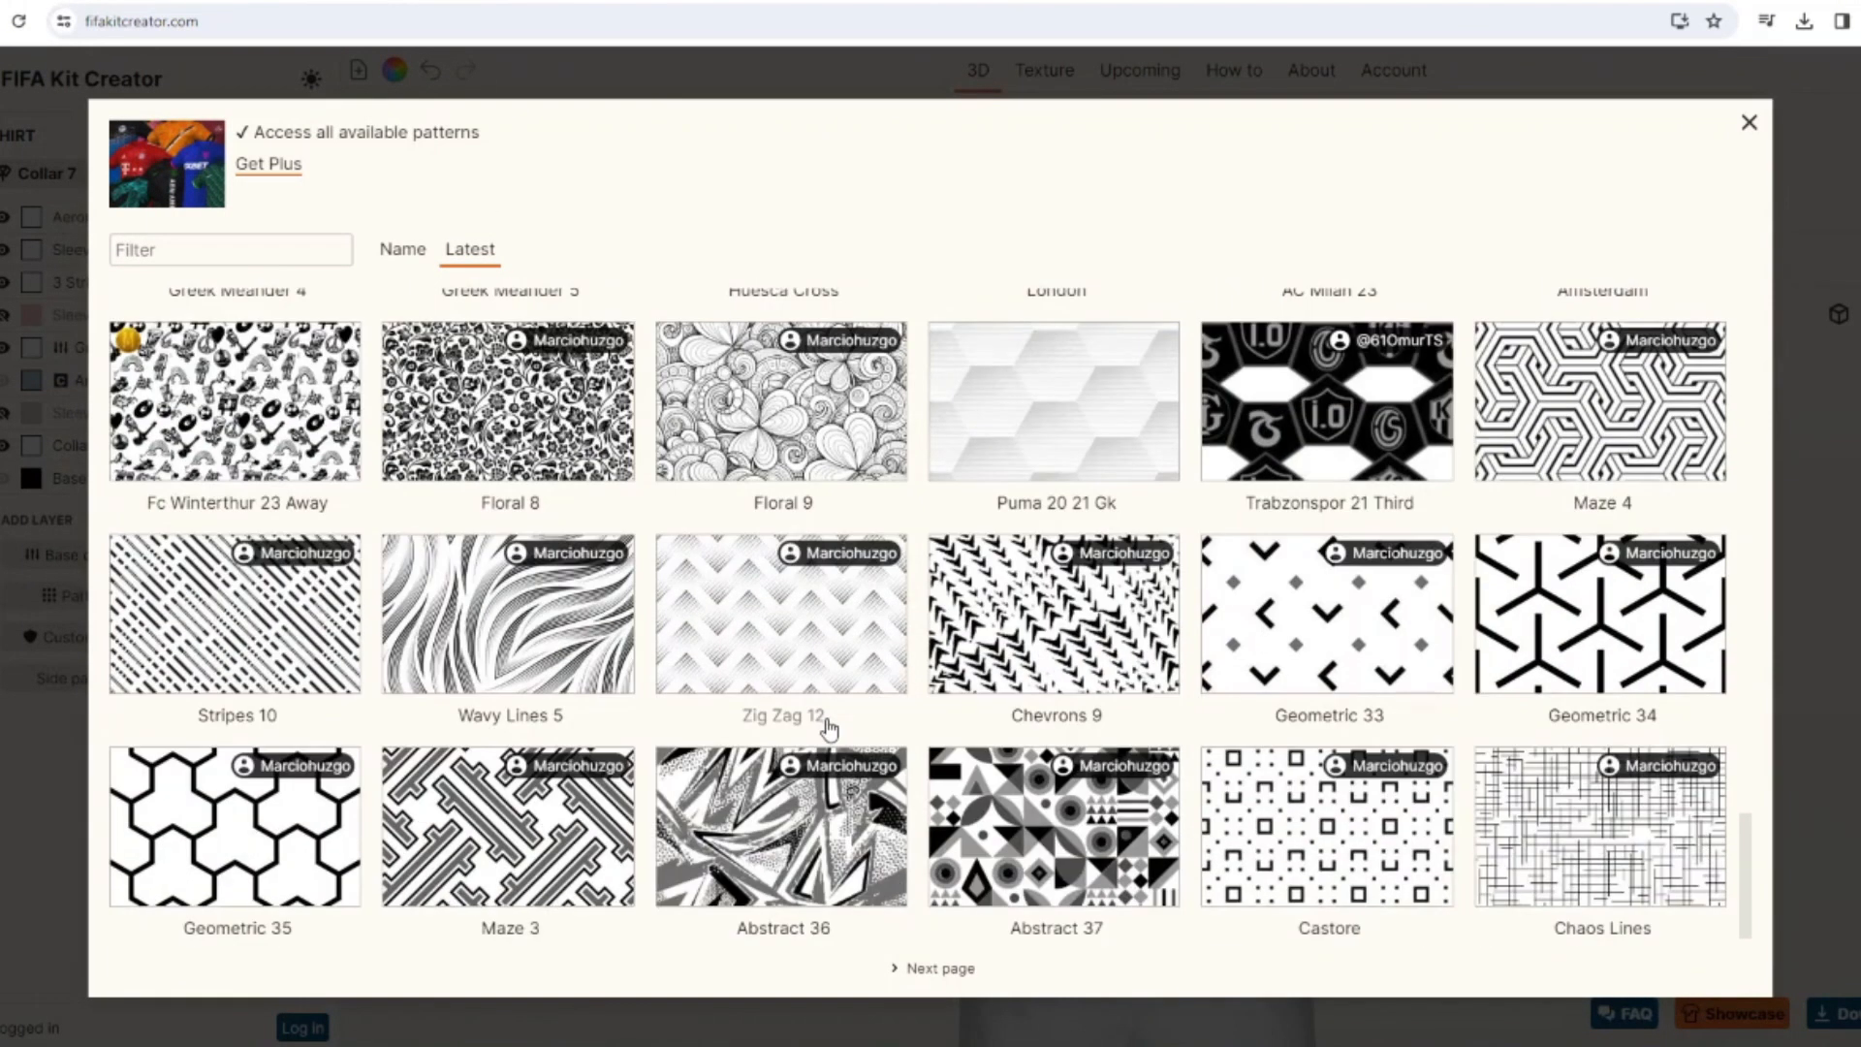
pyautogui.click(937, 968)
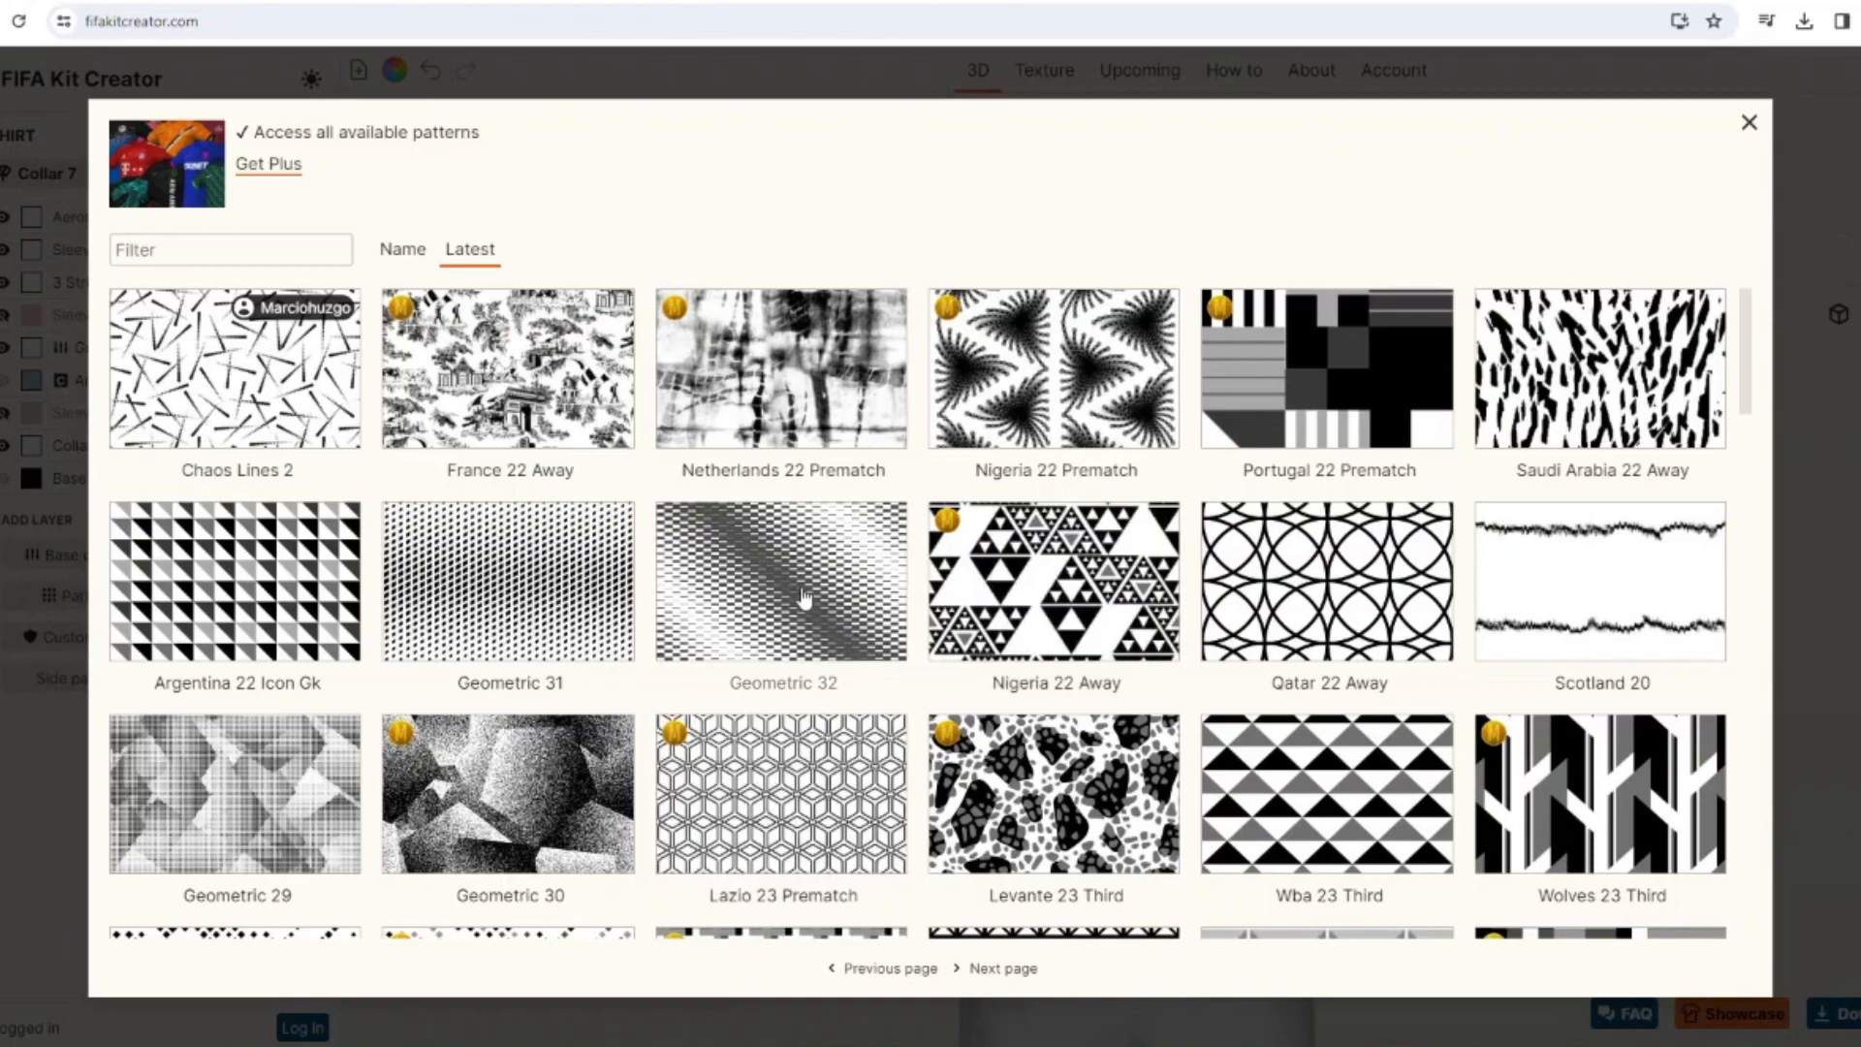
pyautogui.scroll(-1, 803, 597)
pyautogui.scroll(-3, 1041, 746)
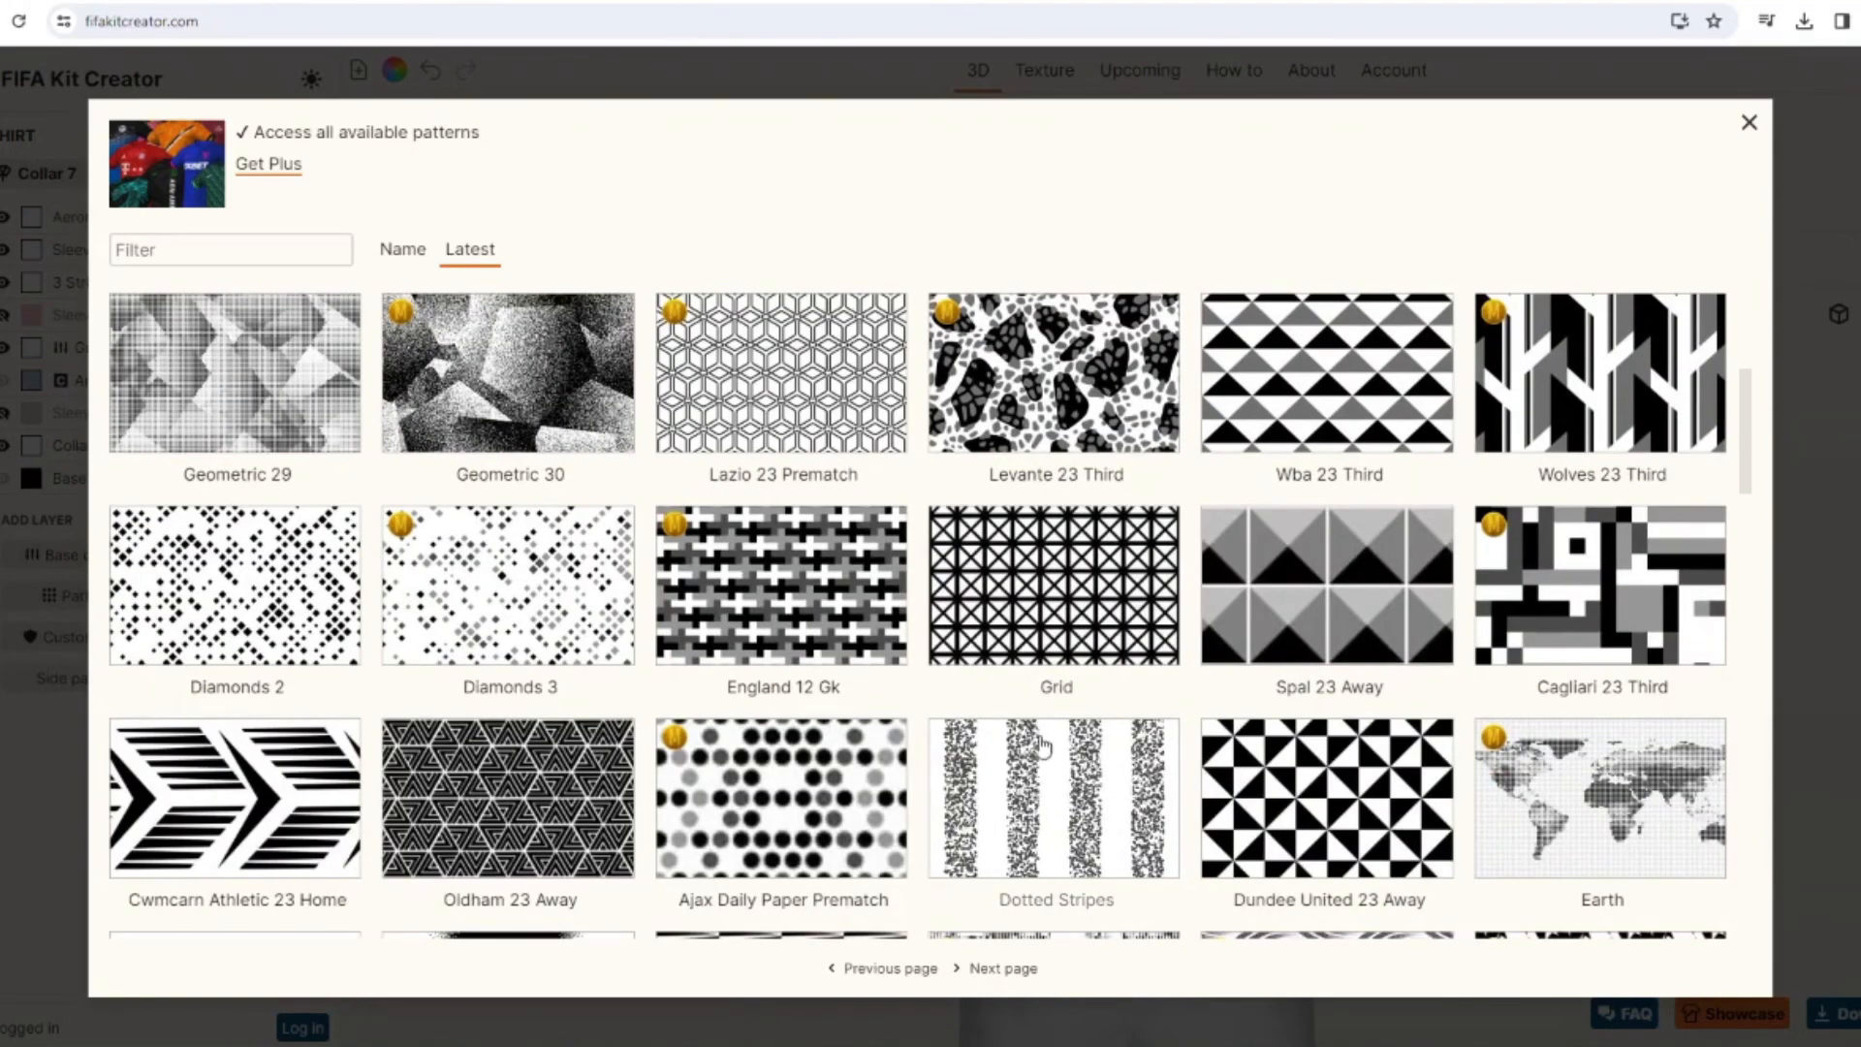
pyautogui.scroll(-1, 1041, 745)
pyautogui.click(1046, 591)
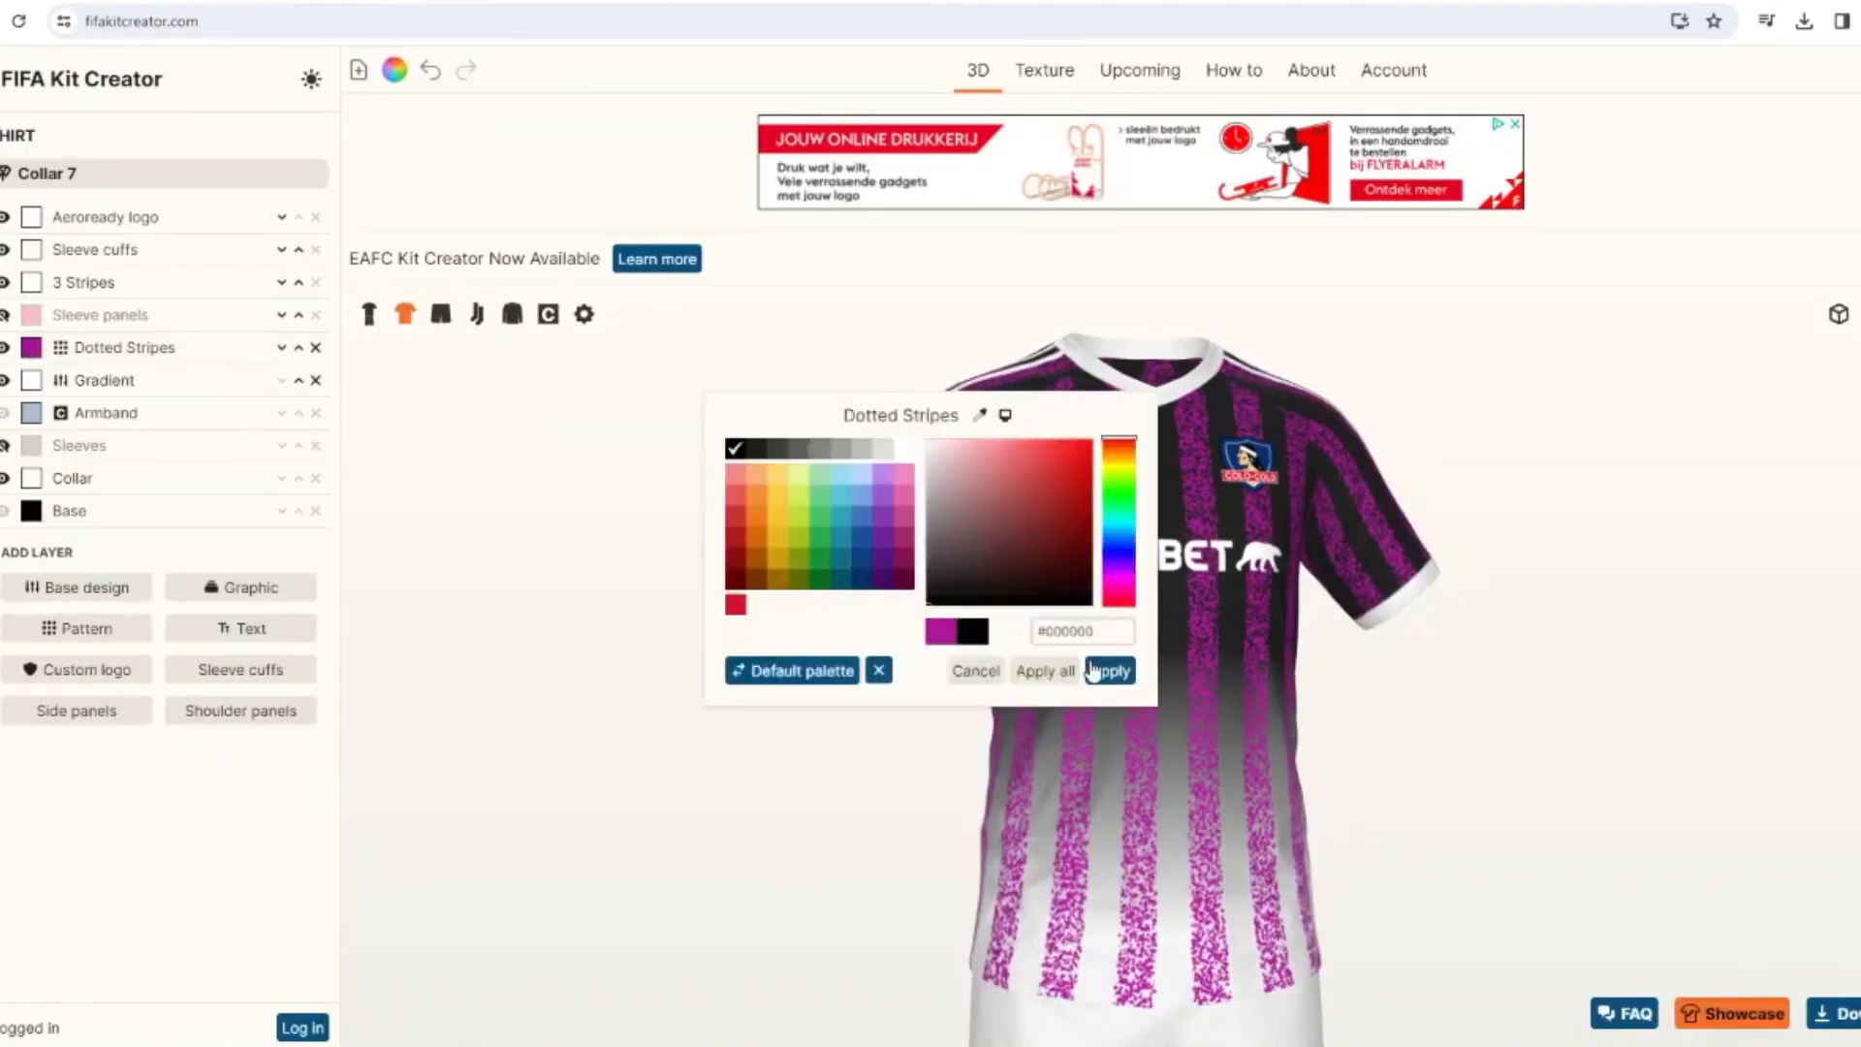
pyautogui.click(1092, 671)
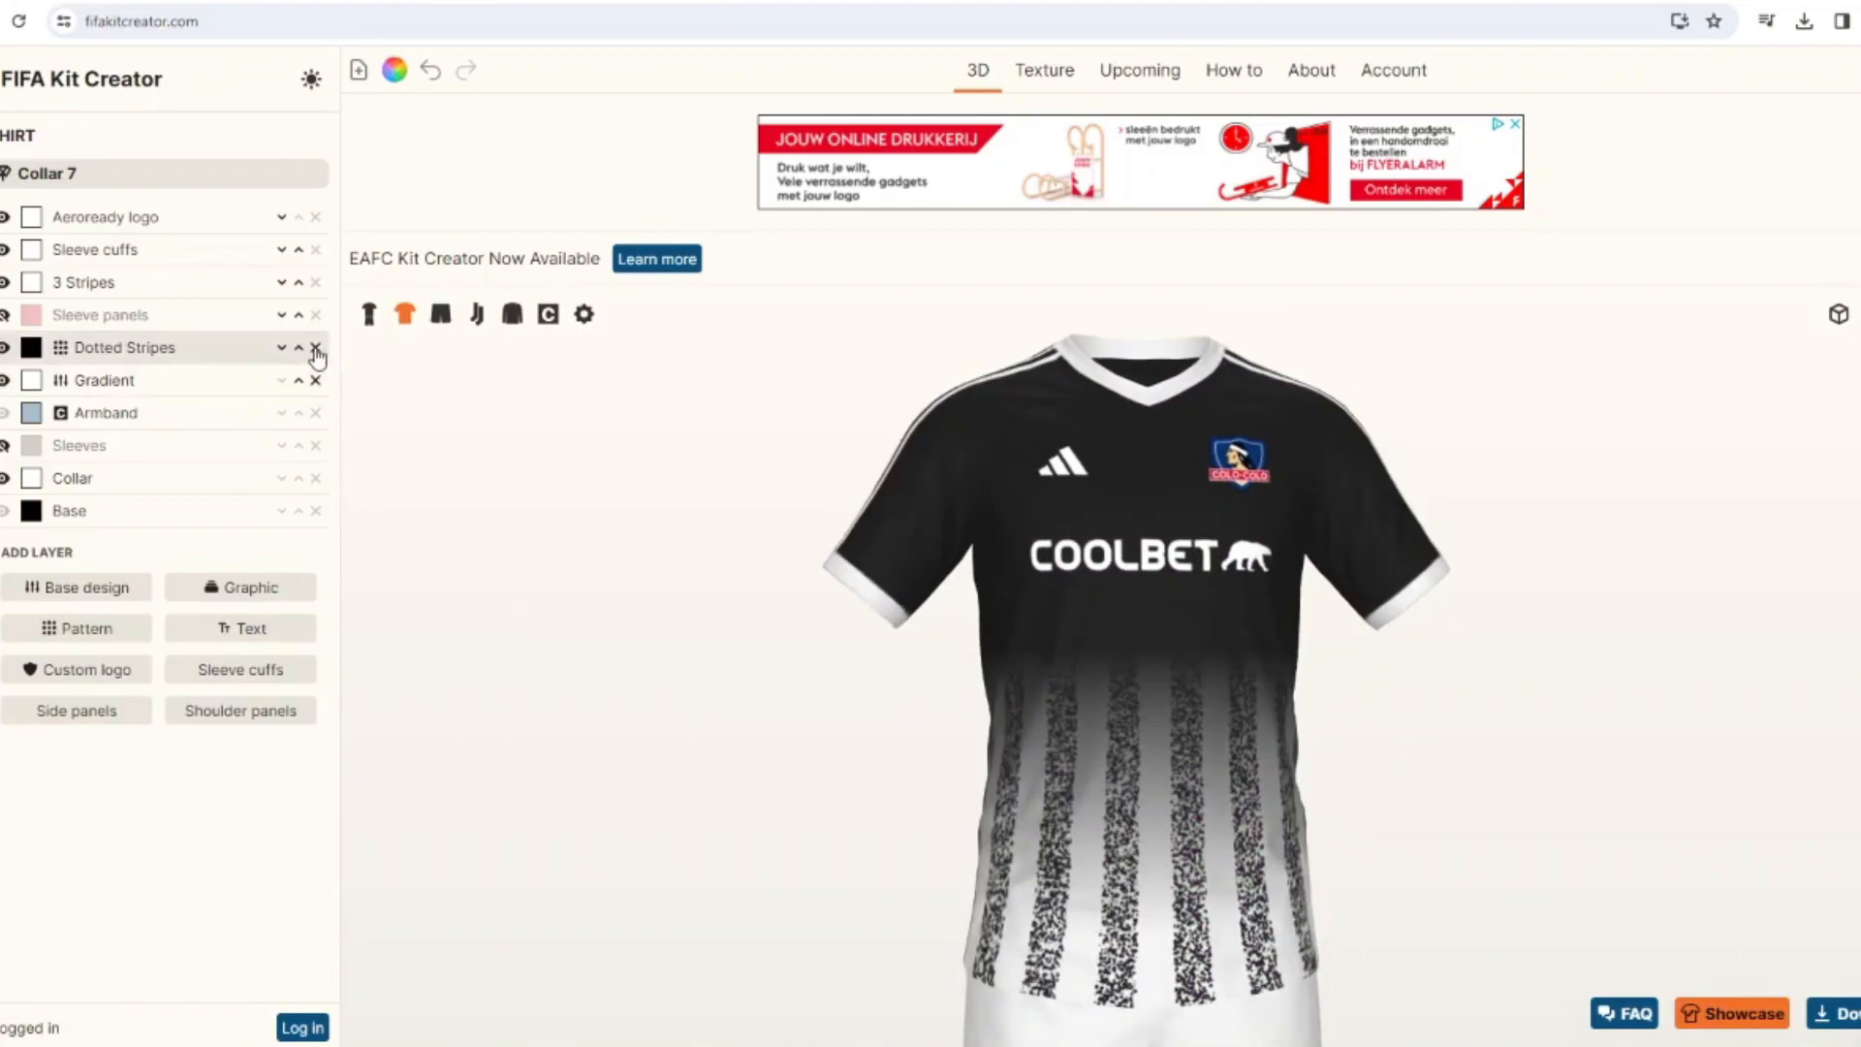
pyautogui.click(315, 348)
# Add the Stripes base design to the shirt and color it black.
pyautogui.click(519, 563)
pyautogui.click(31, 348)
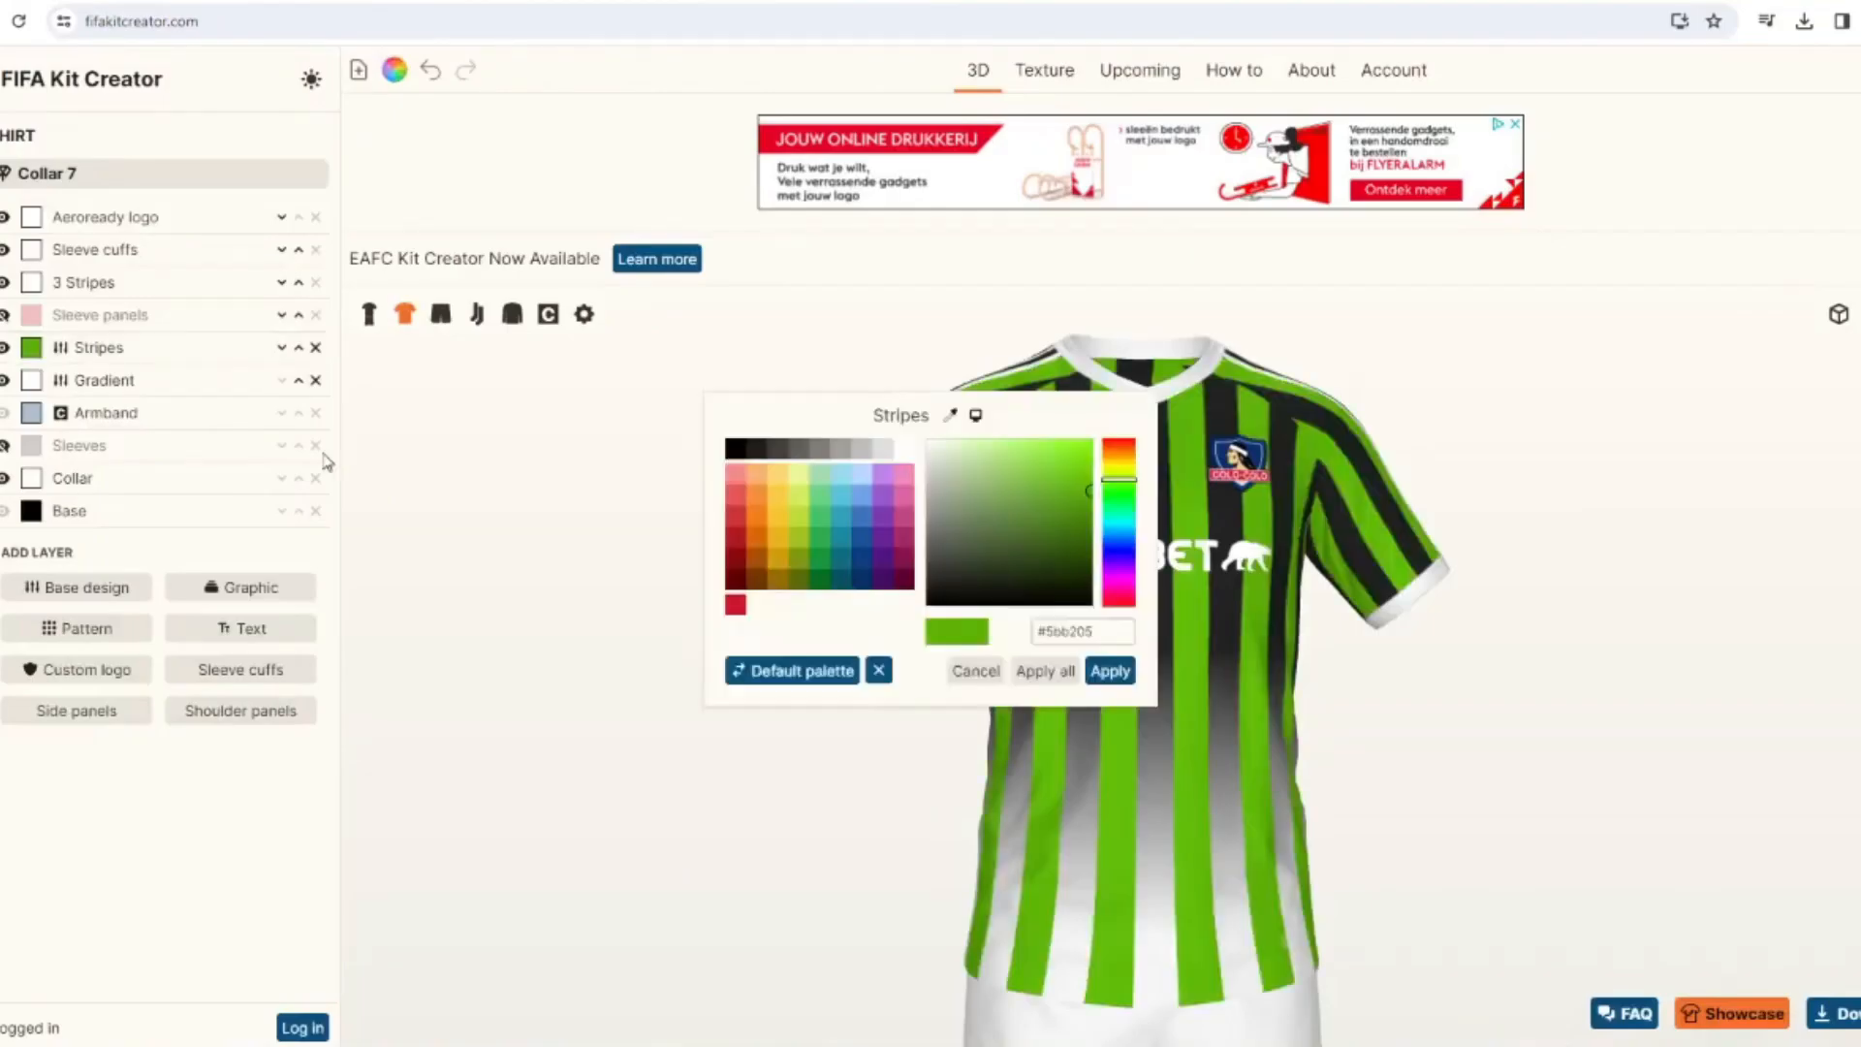
pyautogui.click(733, 450)
pyautogui.click(1106, 669)
pyautogui.moveTo(853, 644); pyautogui.dragTo(373, 473)
# Widen the shirt's stripes by setting their width to 81 and check them on the full kit.
pyautogui.click(77, 352)
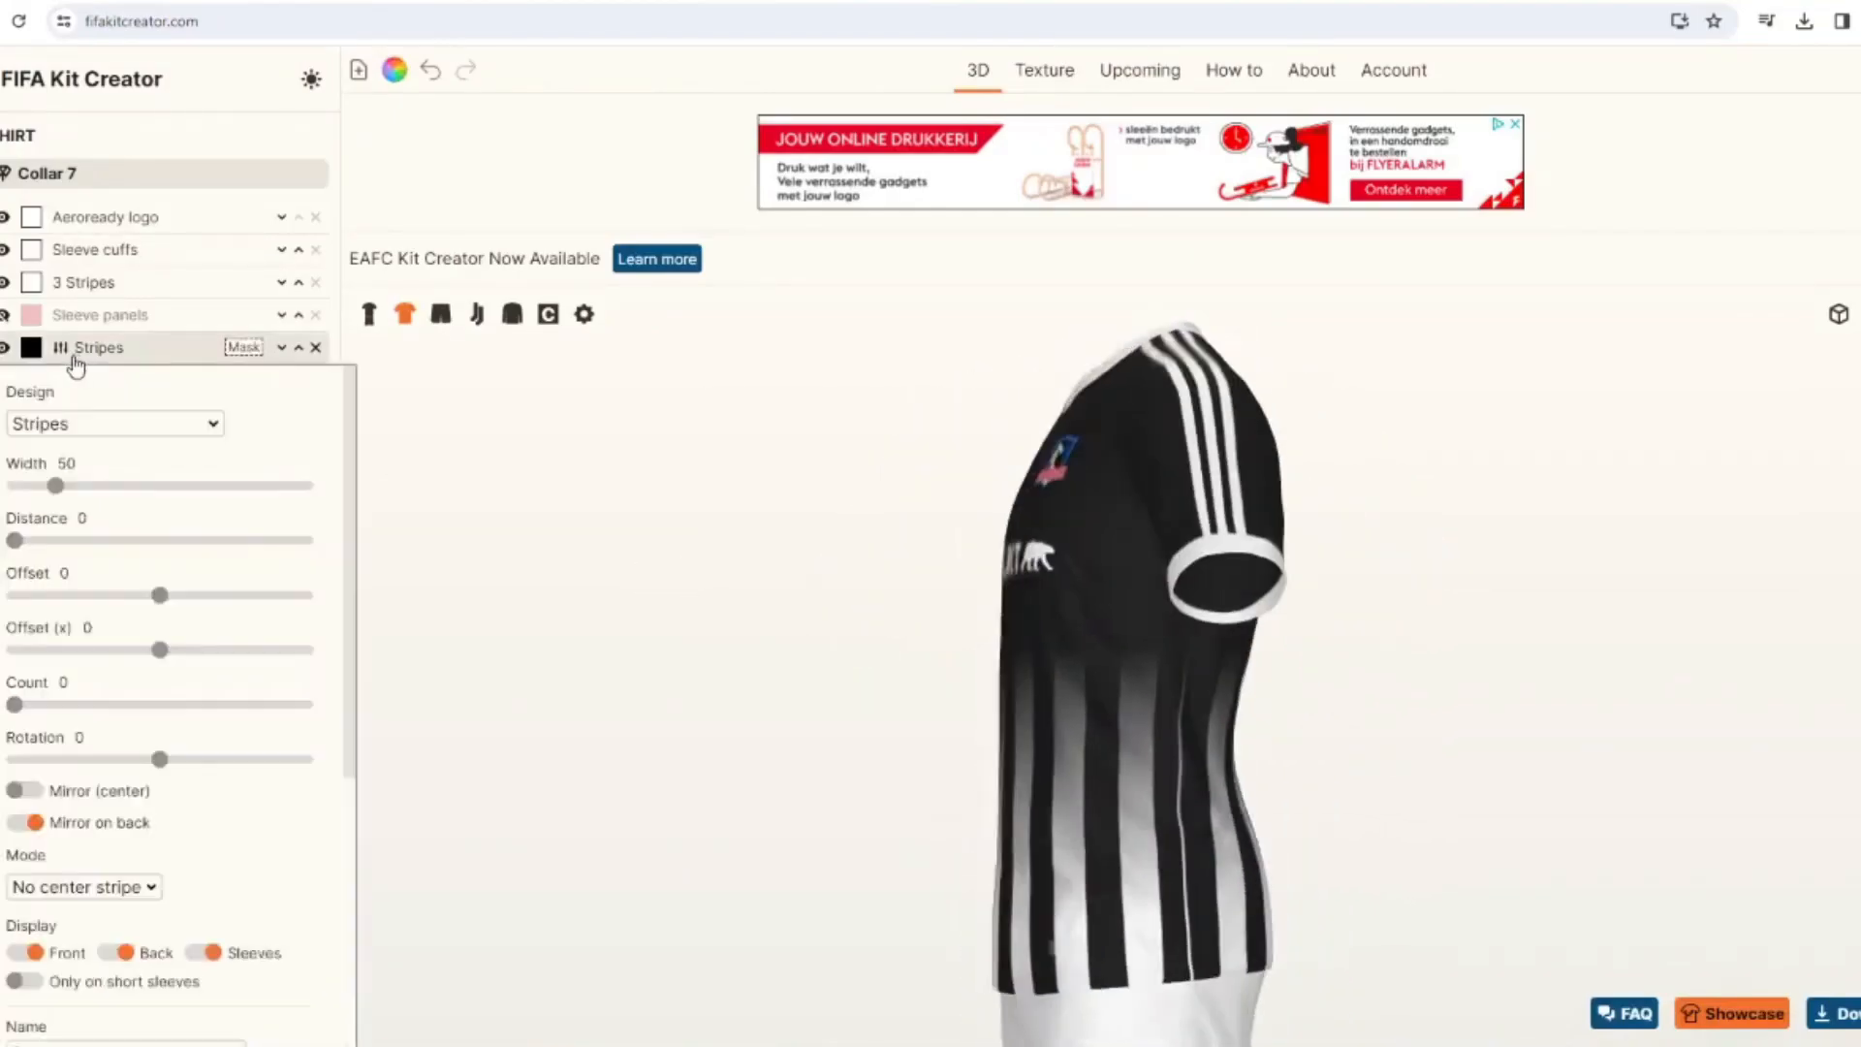
pyautogui.click(81, 485)
pyautogui.moveTo(412, 664); pyautogui.dragTo(392, 621)
pyautogui.click(369, 315)
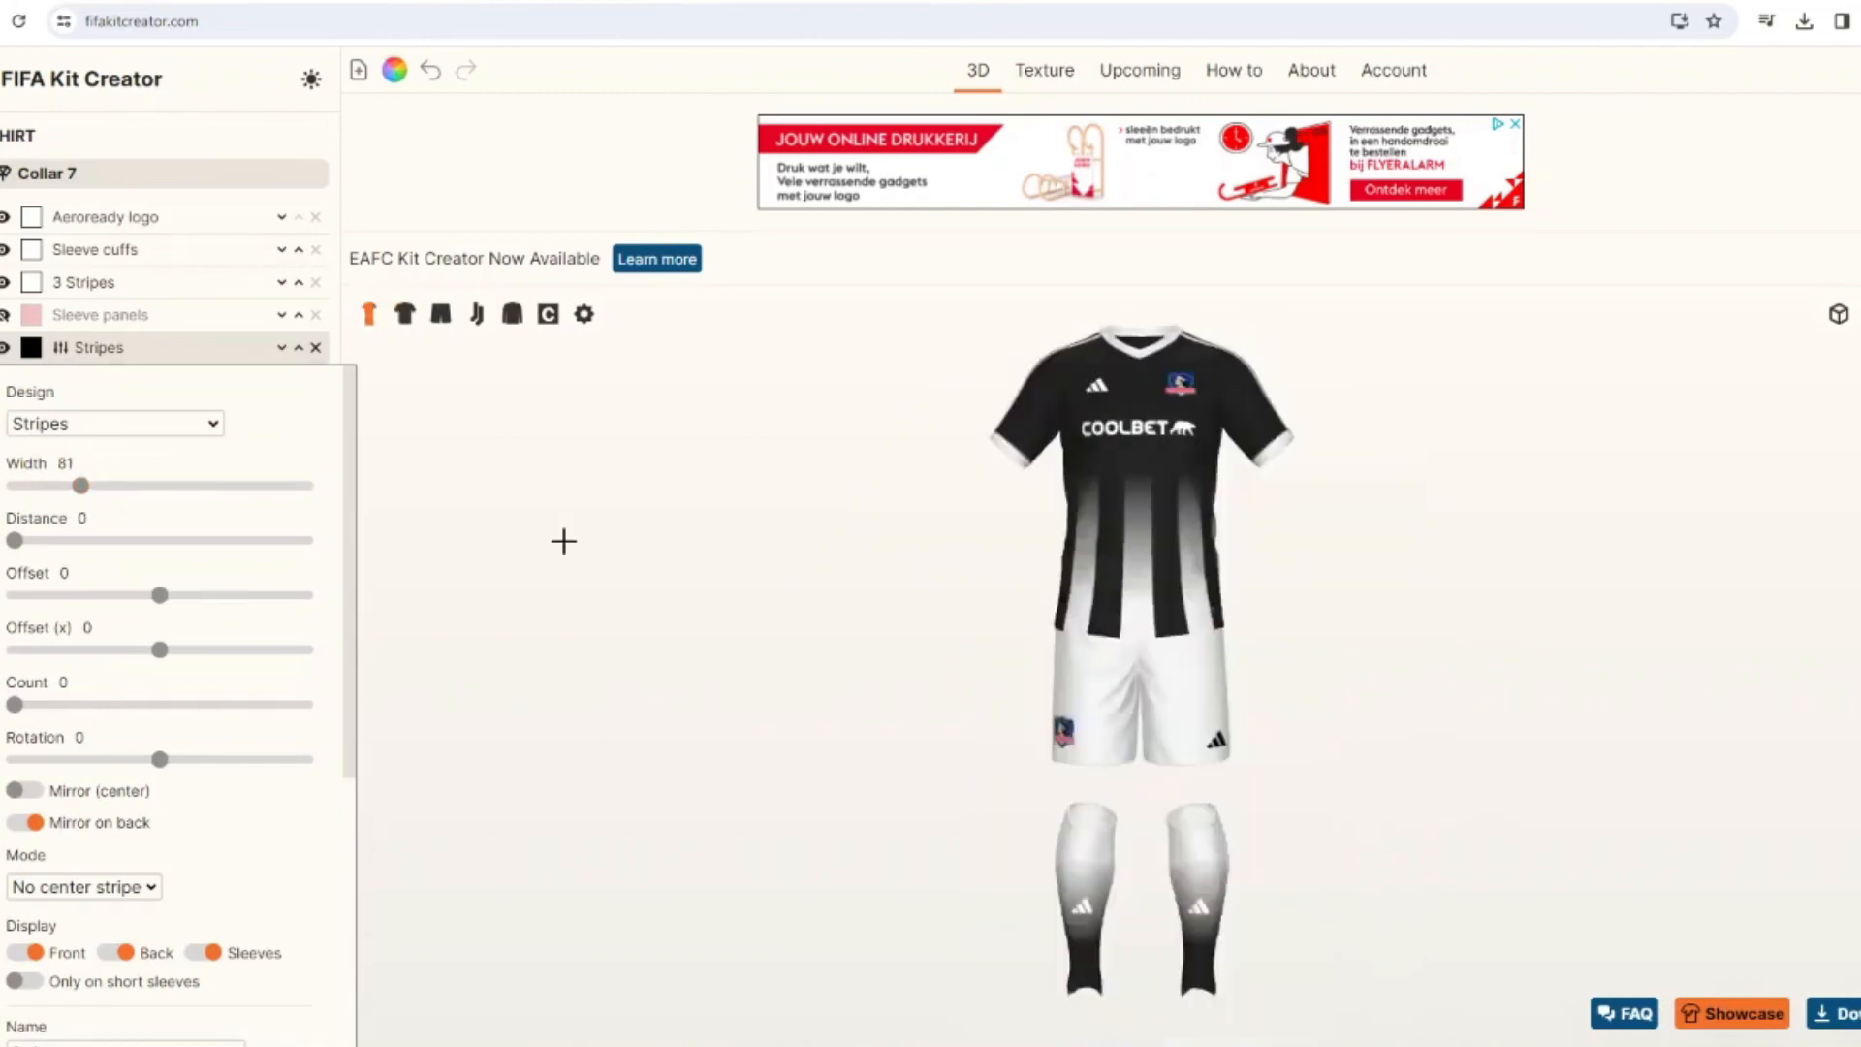
pyautogui.moveTo(561, 540); pyautogui.dragTo(590, 560)
pyautogui.click(64, 345)
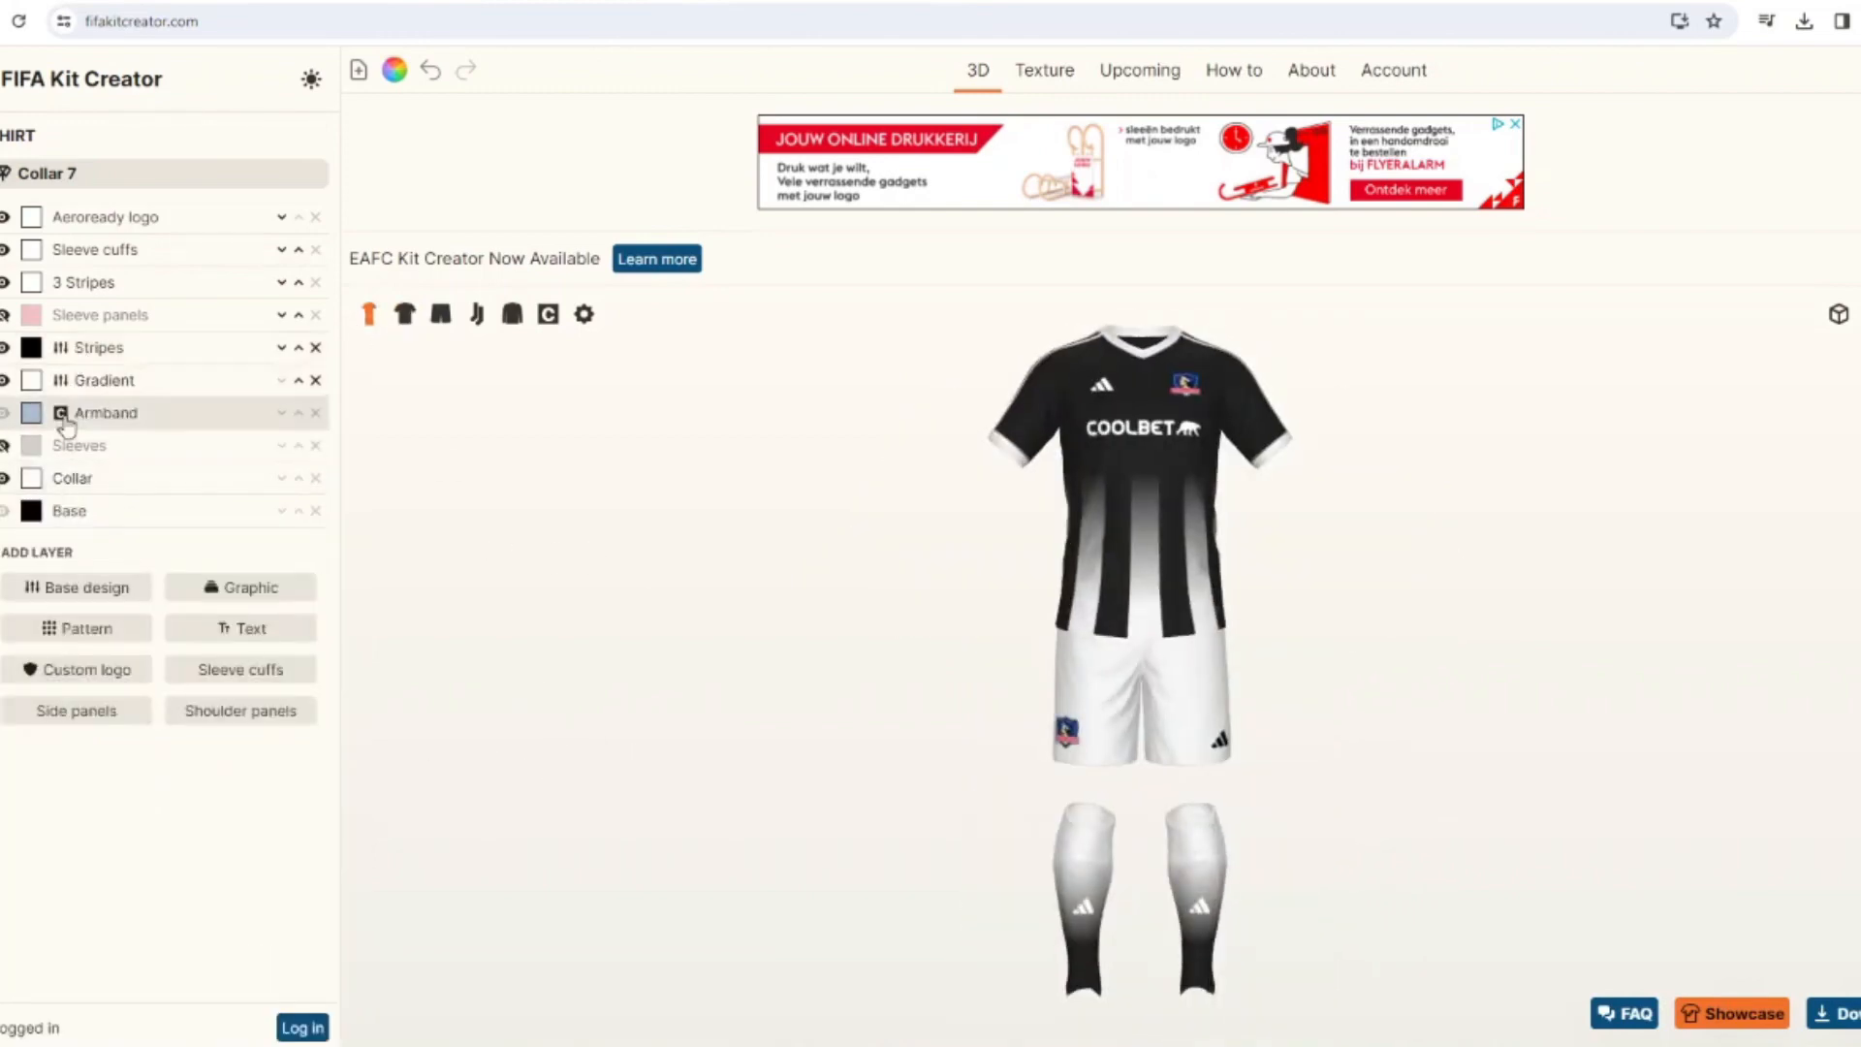
# Duplicate the shirt's white gradient layer and move the copy above the Stripes layer.
pyautogui.click(75, 378)
pyautogui.scroll(-4, 87, 543)
pyautogui.click(298, 380)
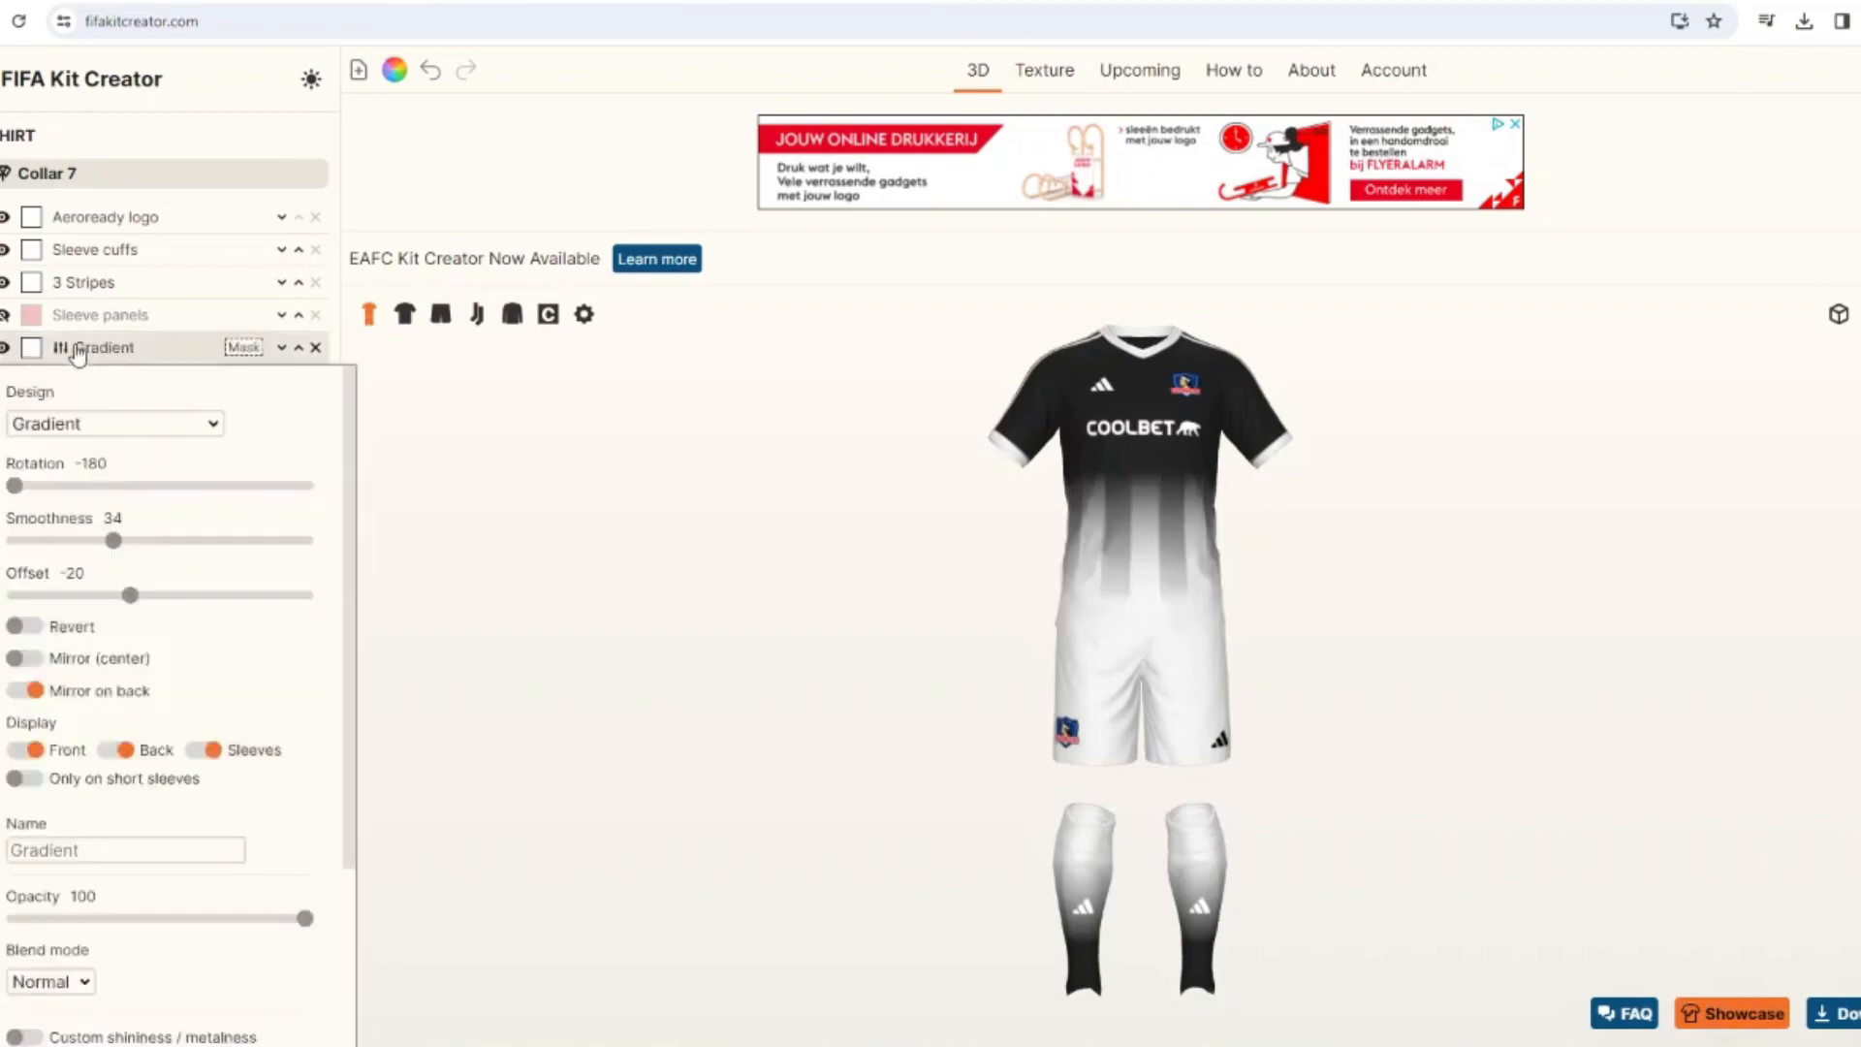
# Mask the shirt's upper gradient with the Stripes layer and set its smoothness to 14.
pyautogui.scroll(-3, 61, 592)
pyautogui.click(84, 866)
pyautogui.click(43, 755)
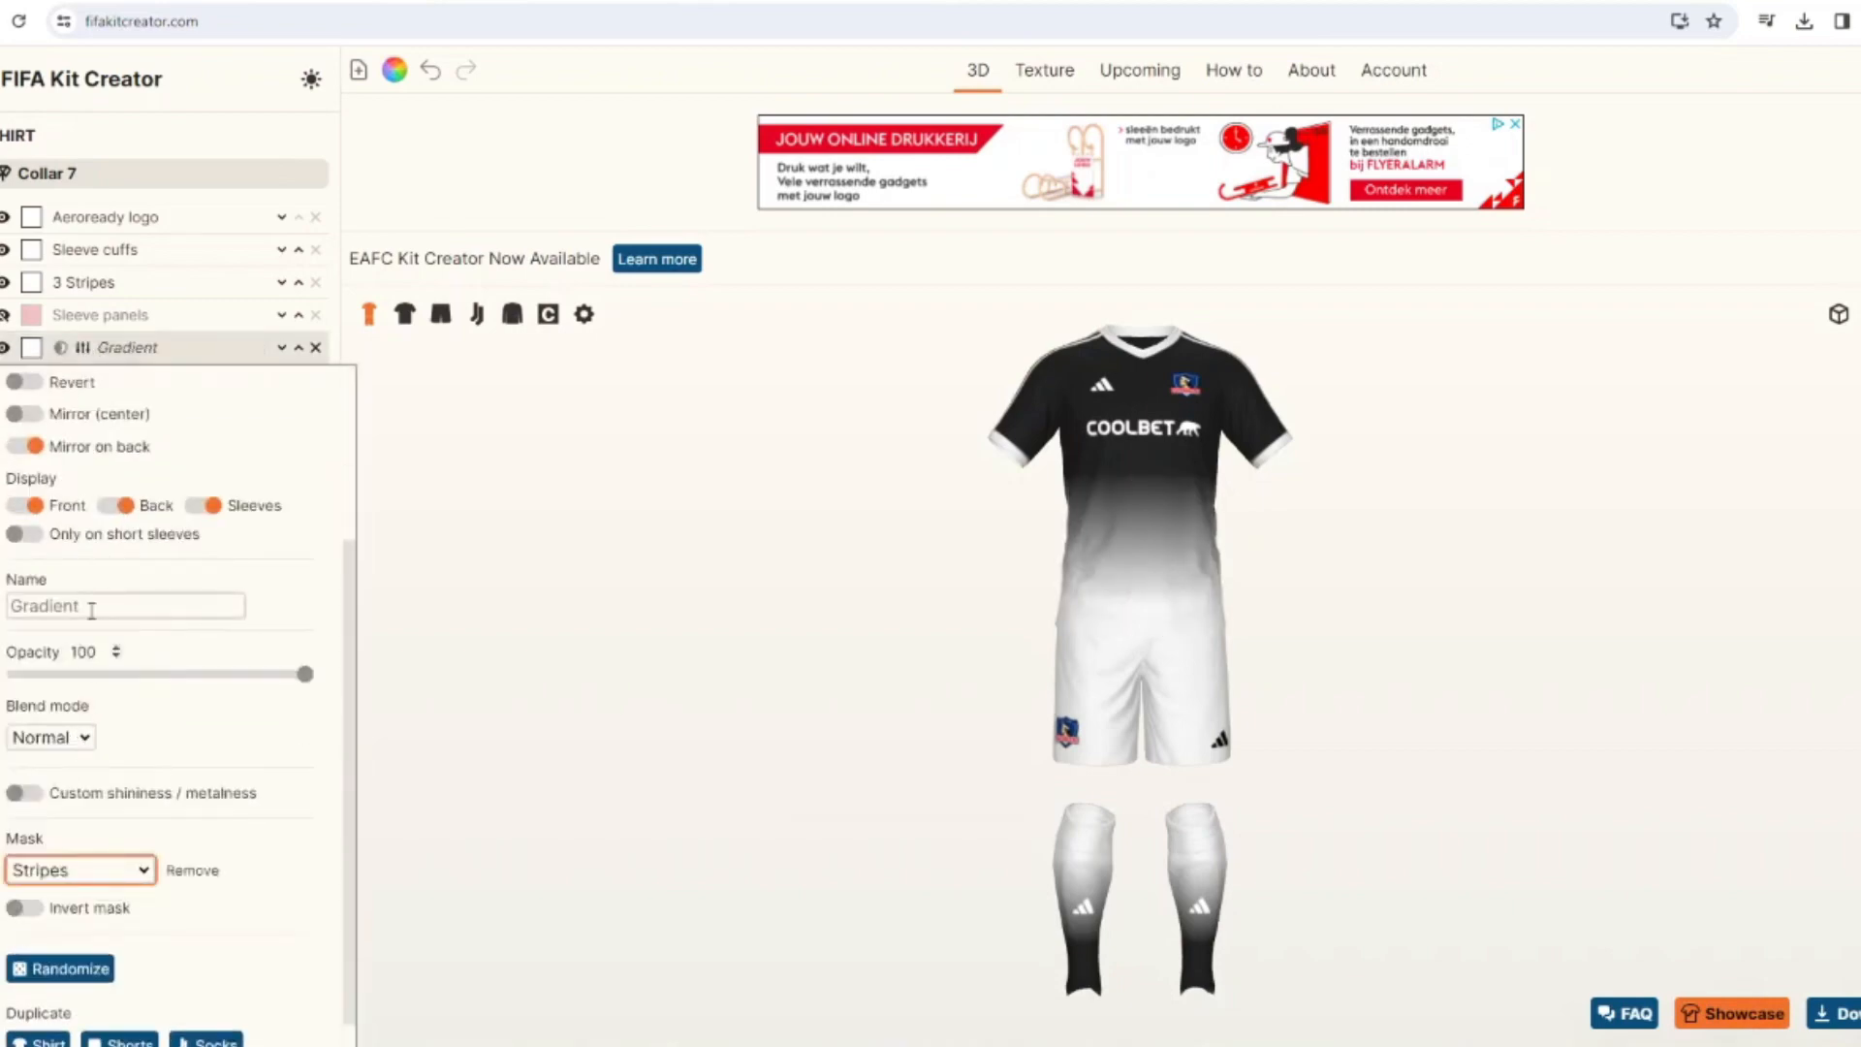
pyautogui.scroll(3, 270, 715)
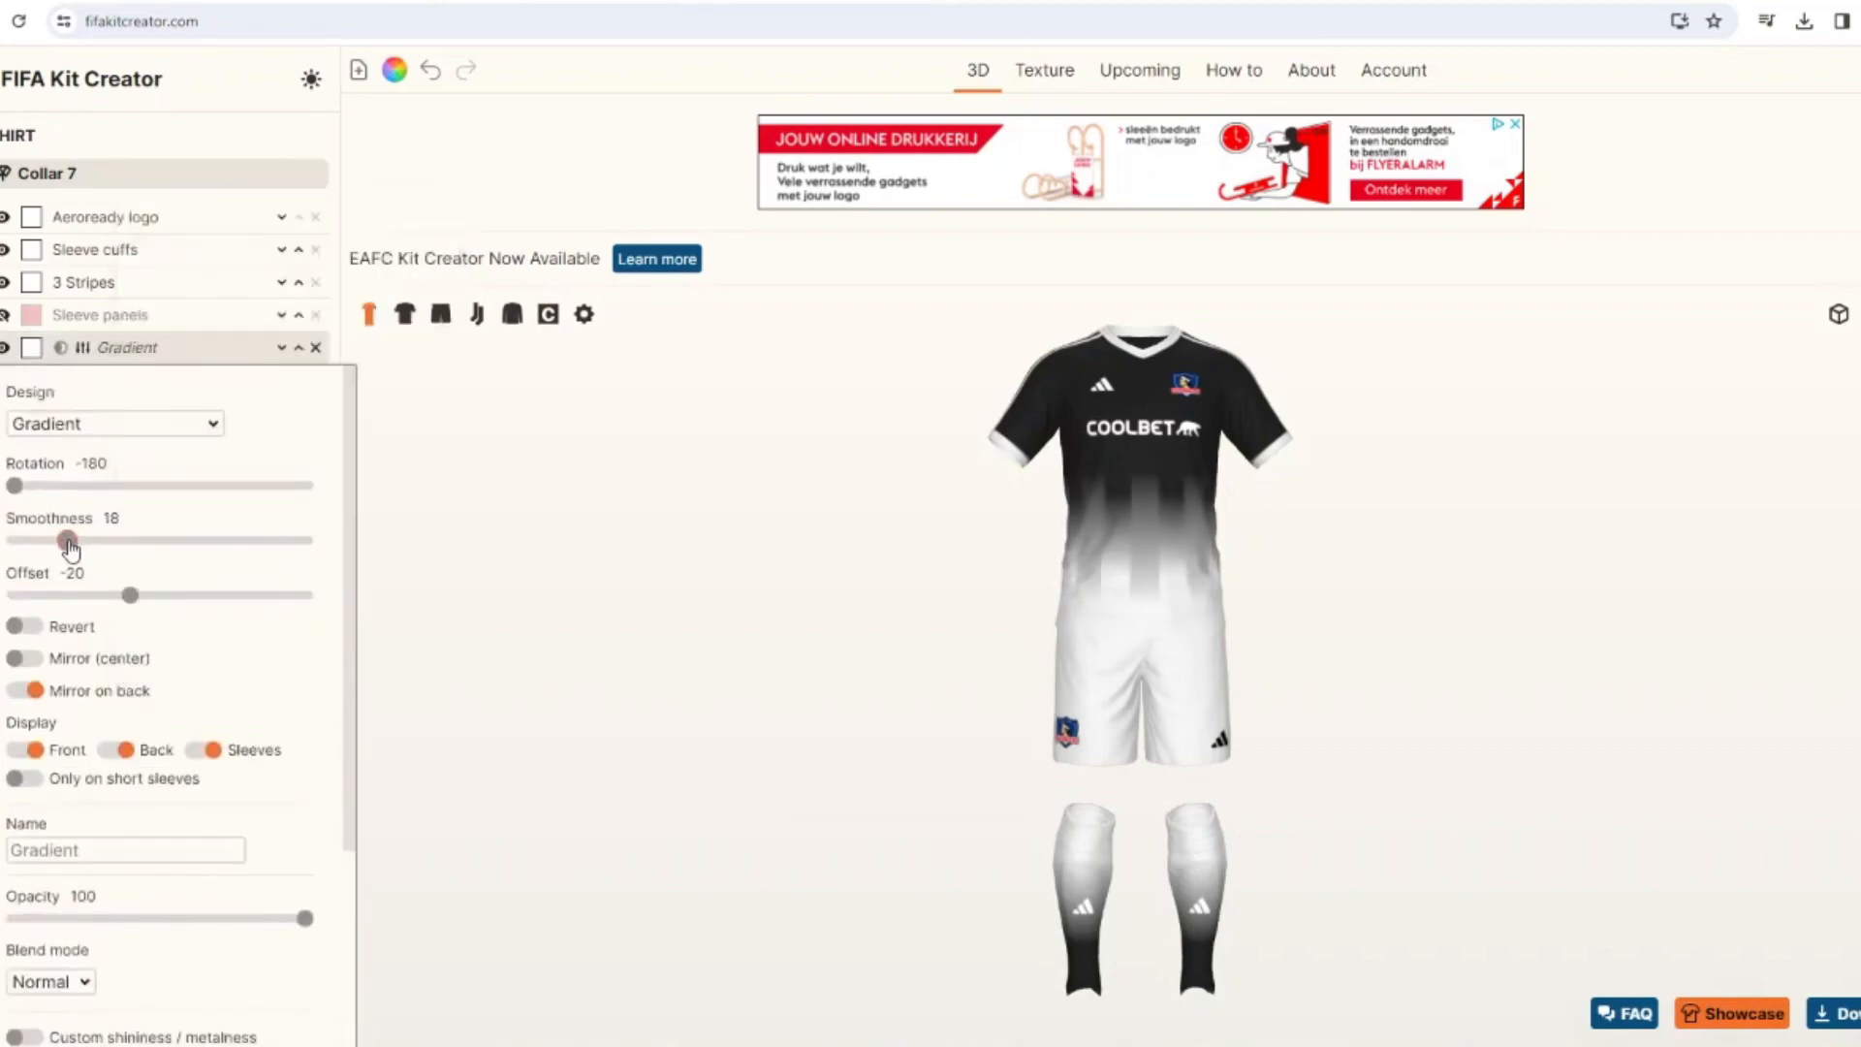
pyautogui.click(407, 330)
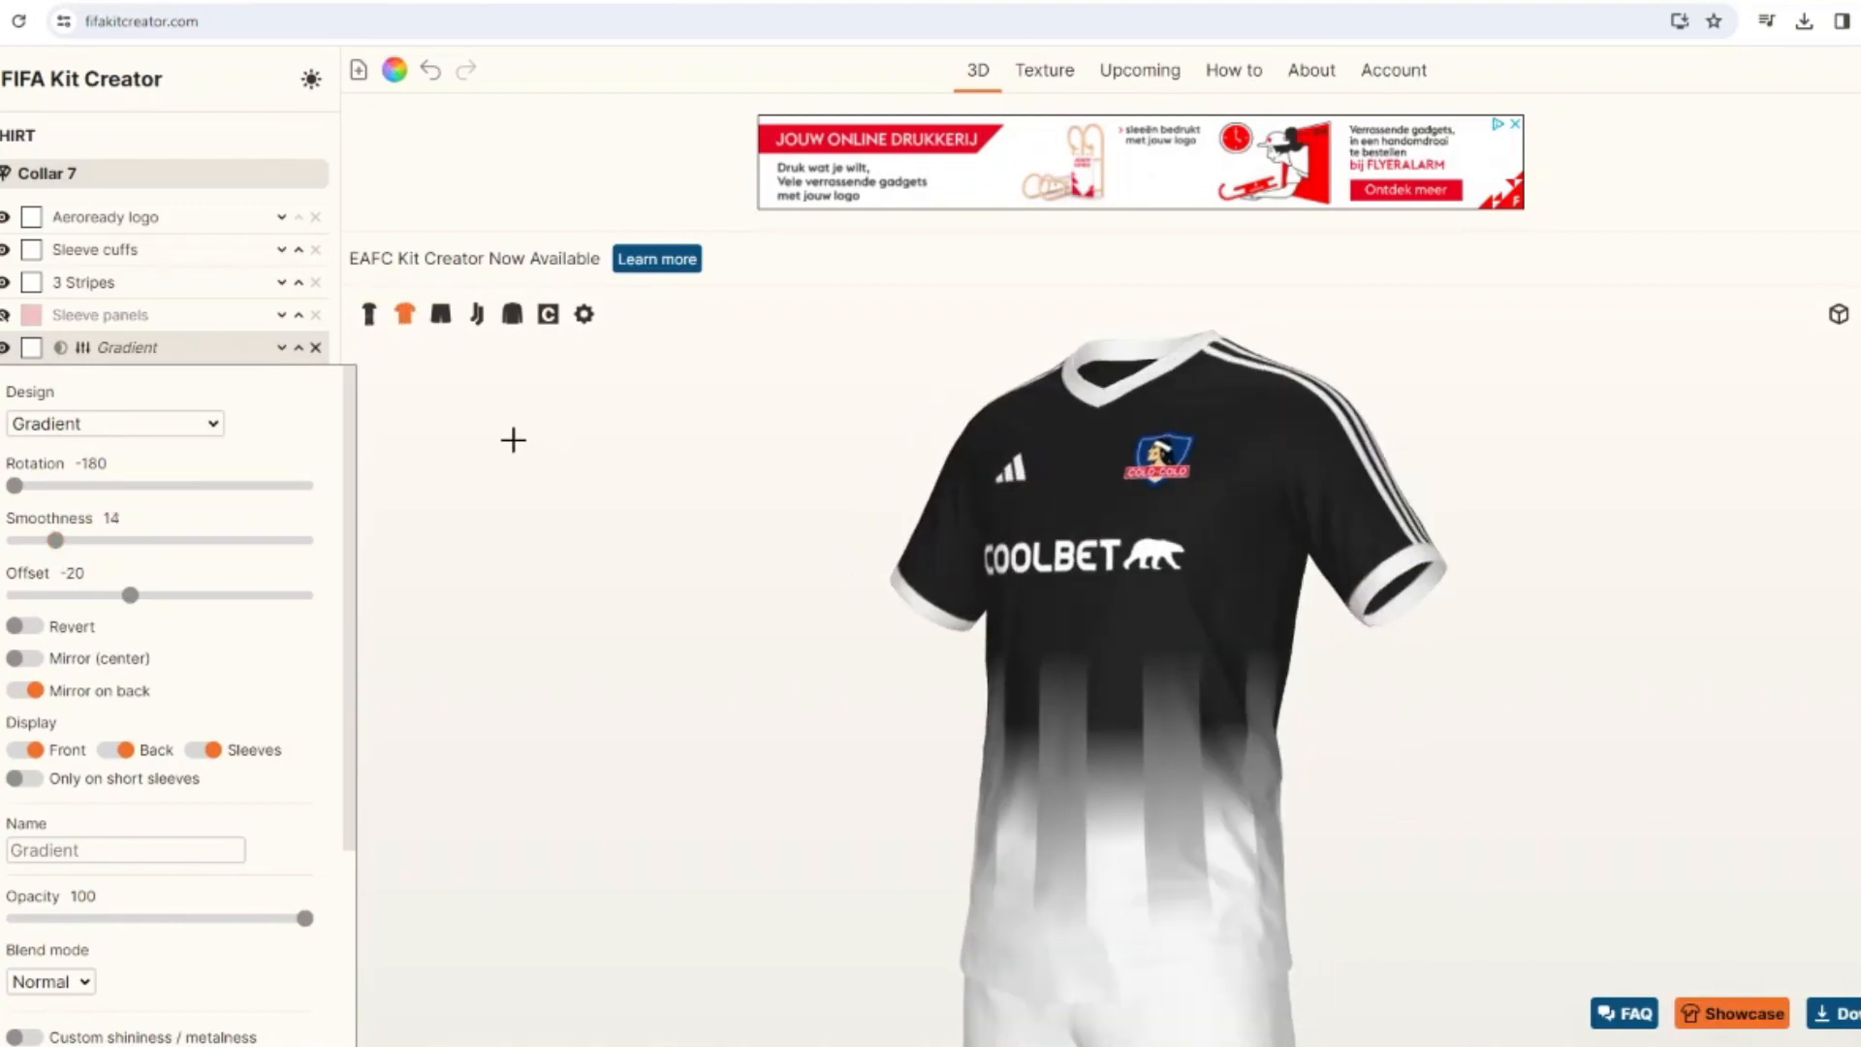
pyautogui.click(372, 317)
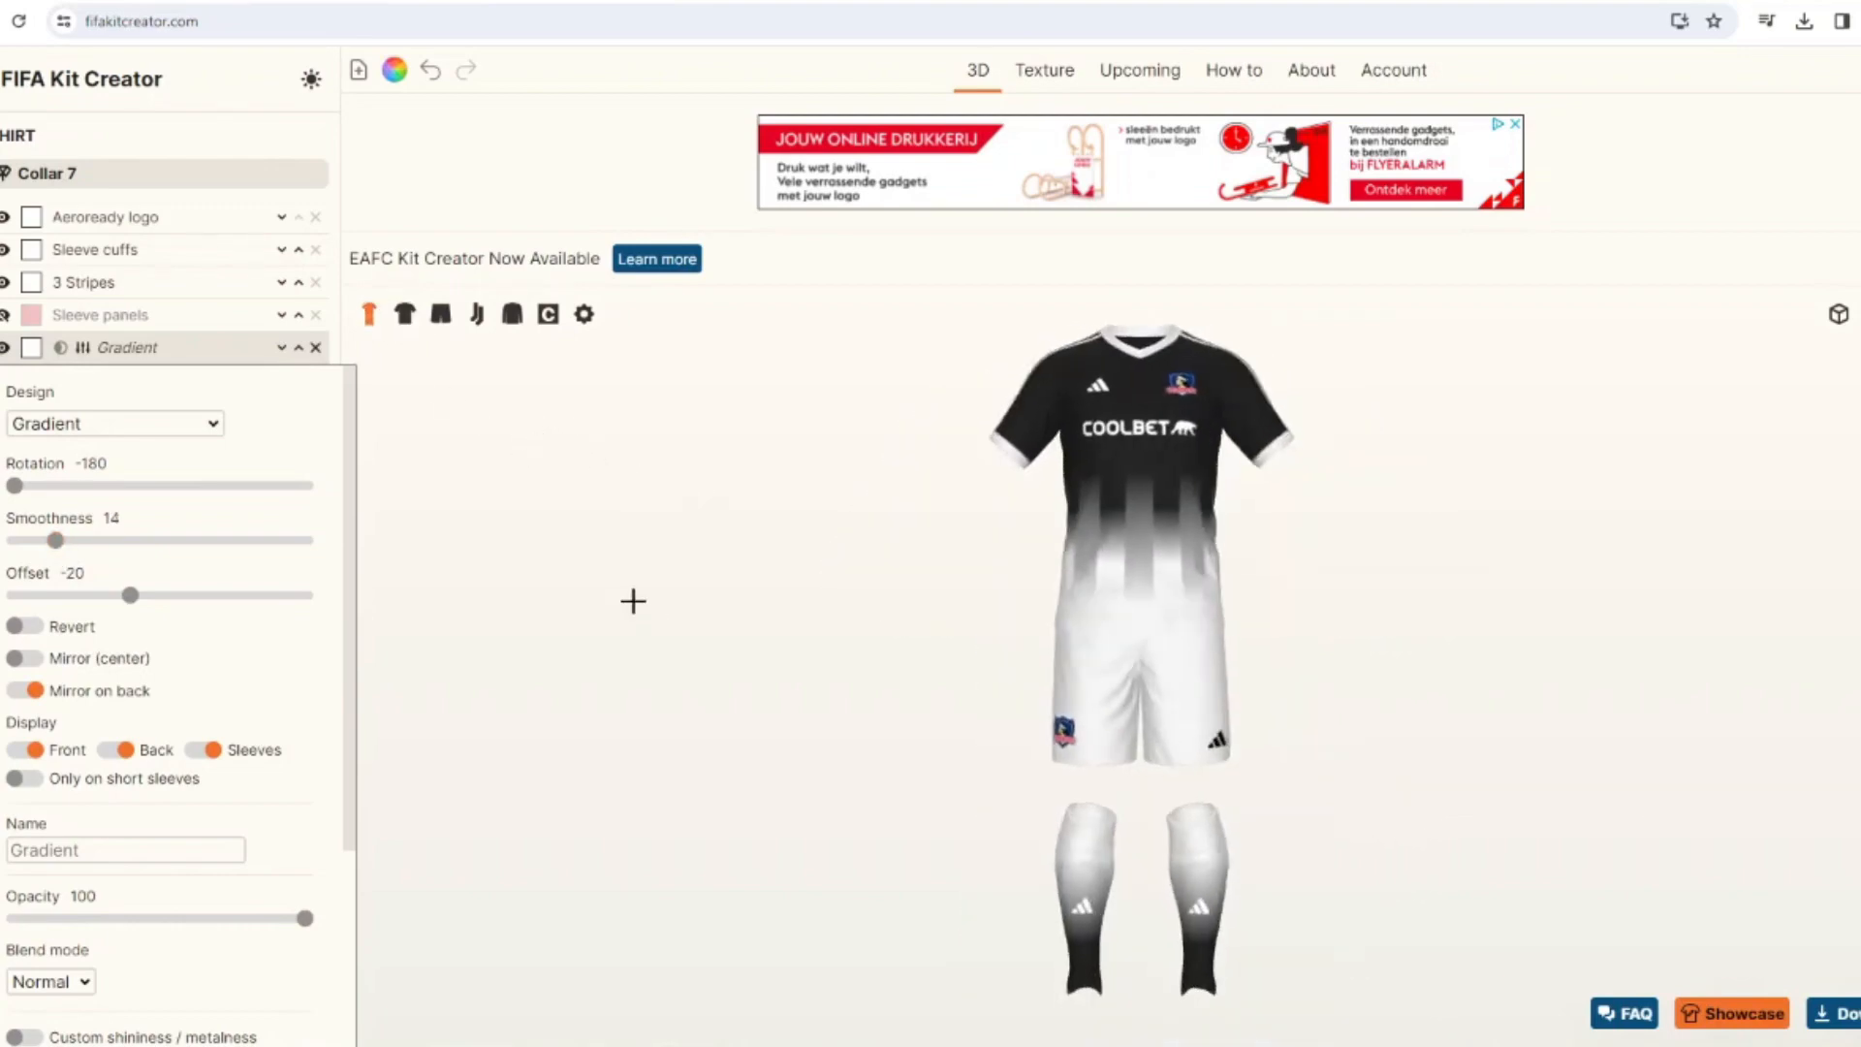
# Copy the shirt's black Stripes layer and its upper white gradient to the socks.
pyautogui.click(128, 347)
pyautogui.click(131, 381)
pyautogui.scroll(-5, 316, 969)
pyautogui.click(233, 1018)
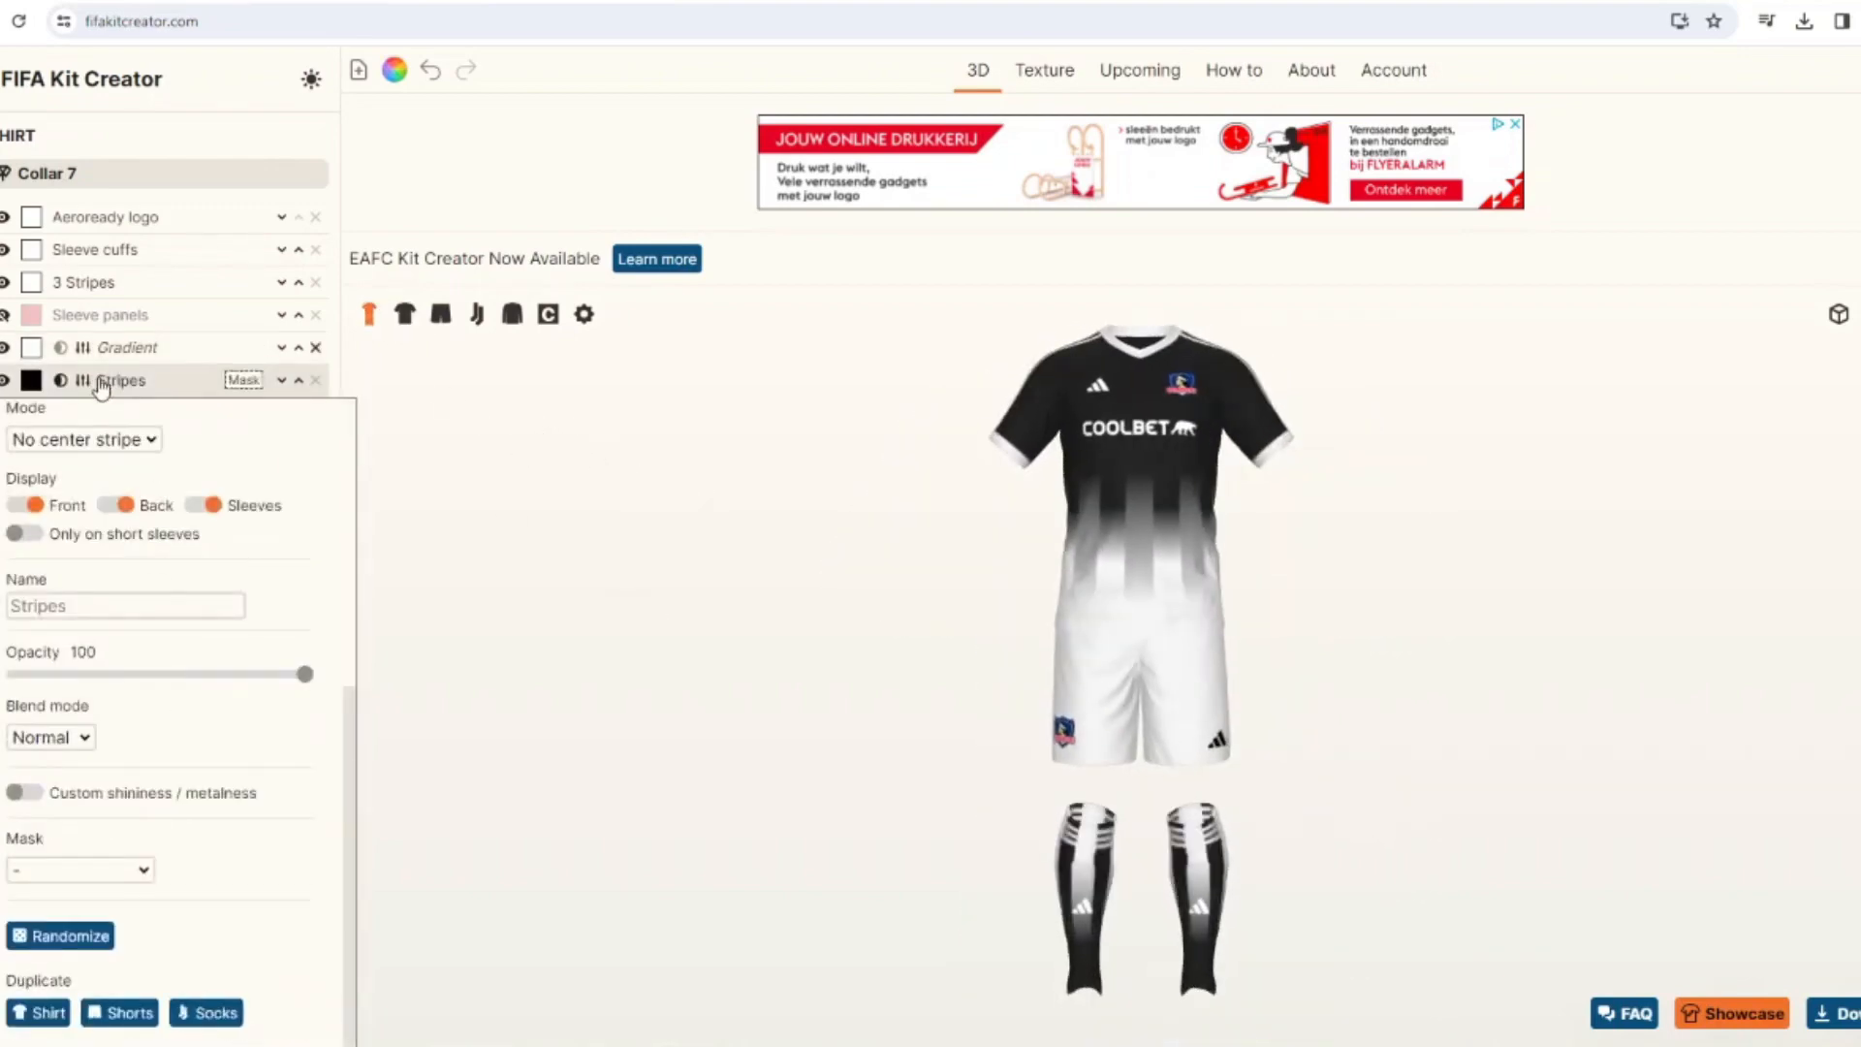
pyautogui.click(111, 347)
pyautogui.click(194, 1011)
# Set the socks' upper gradient to rotation 0 and offset 0, and mask it with the Stripes layer.
pyautogui.click(97, 273)
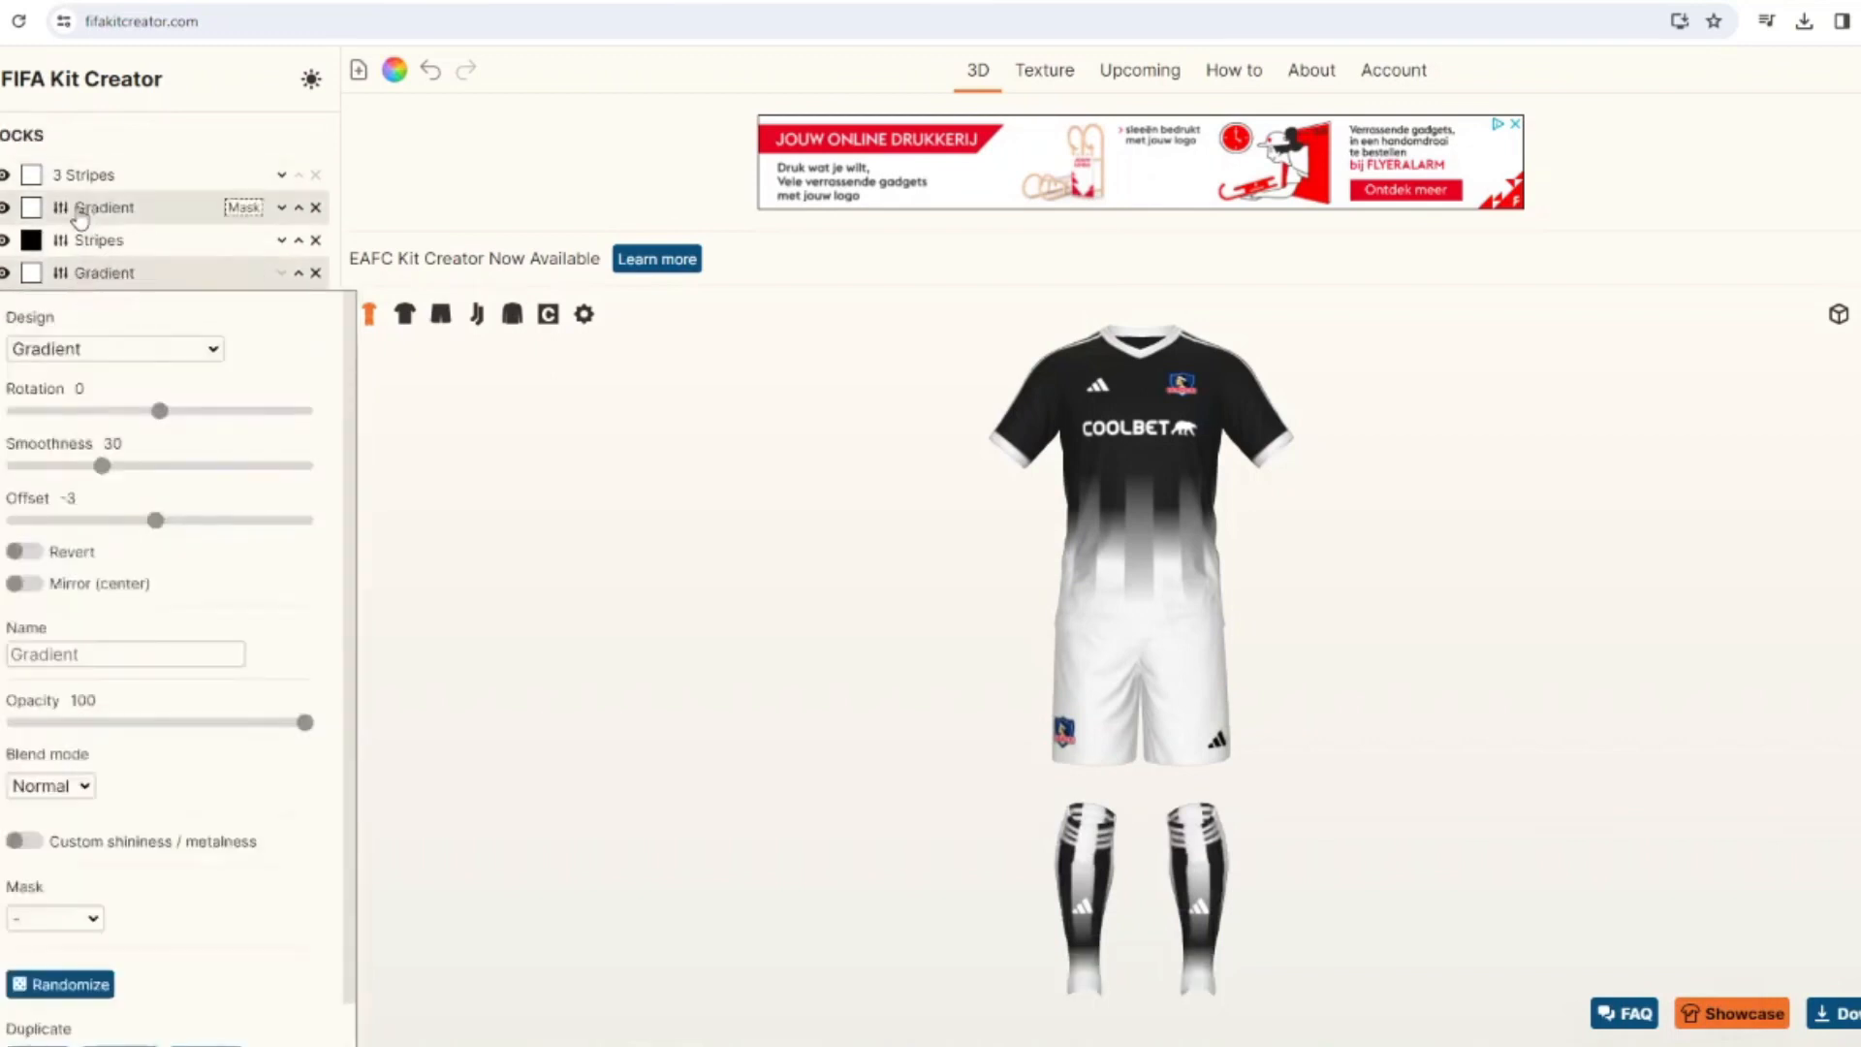
pyautogui.click(80, 210)
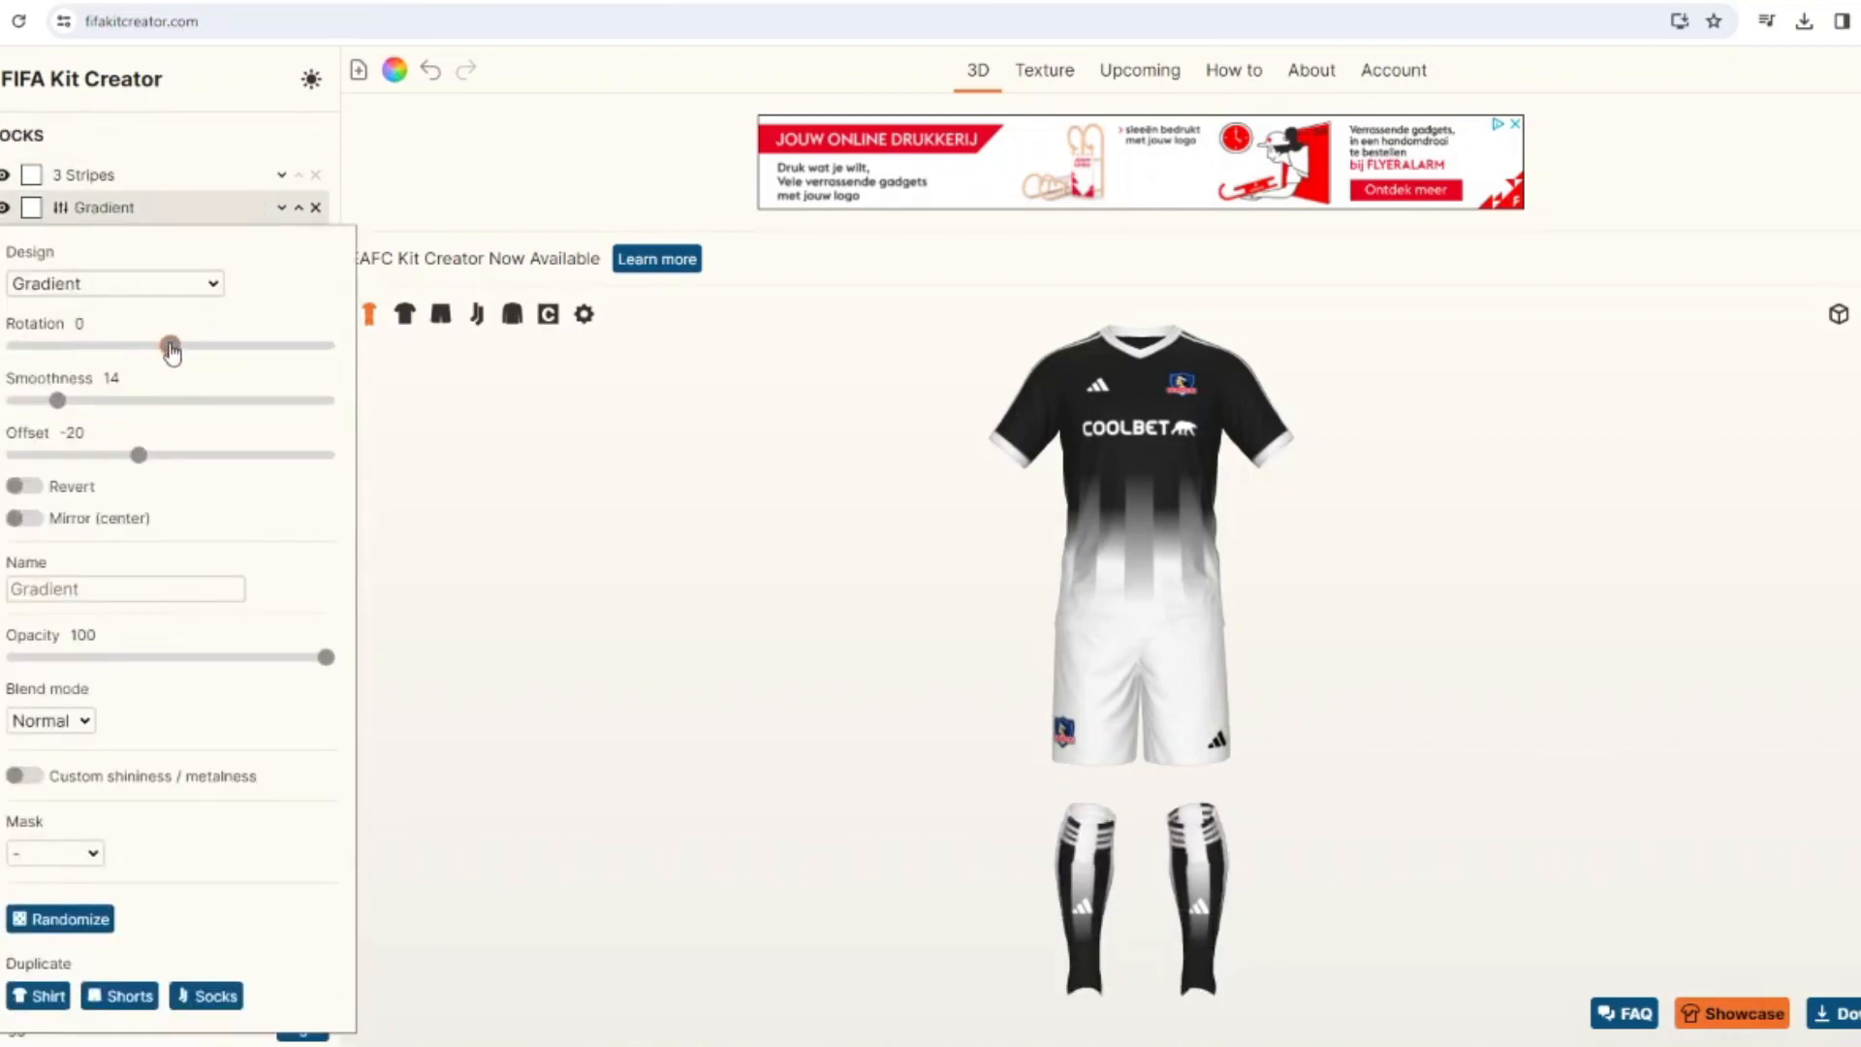
pyautogui.click(55, 853)
pyautogui.click(44, 942)
pyautogui.click(55, 853)
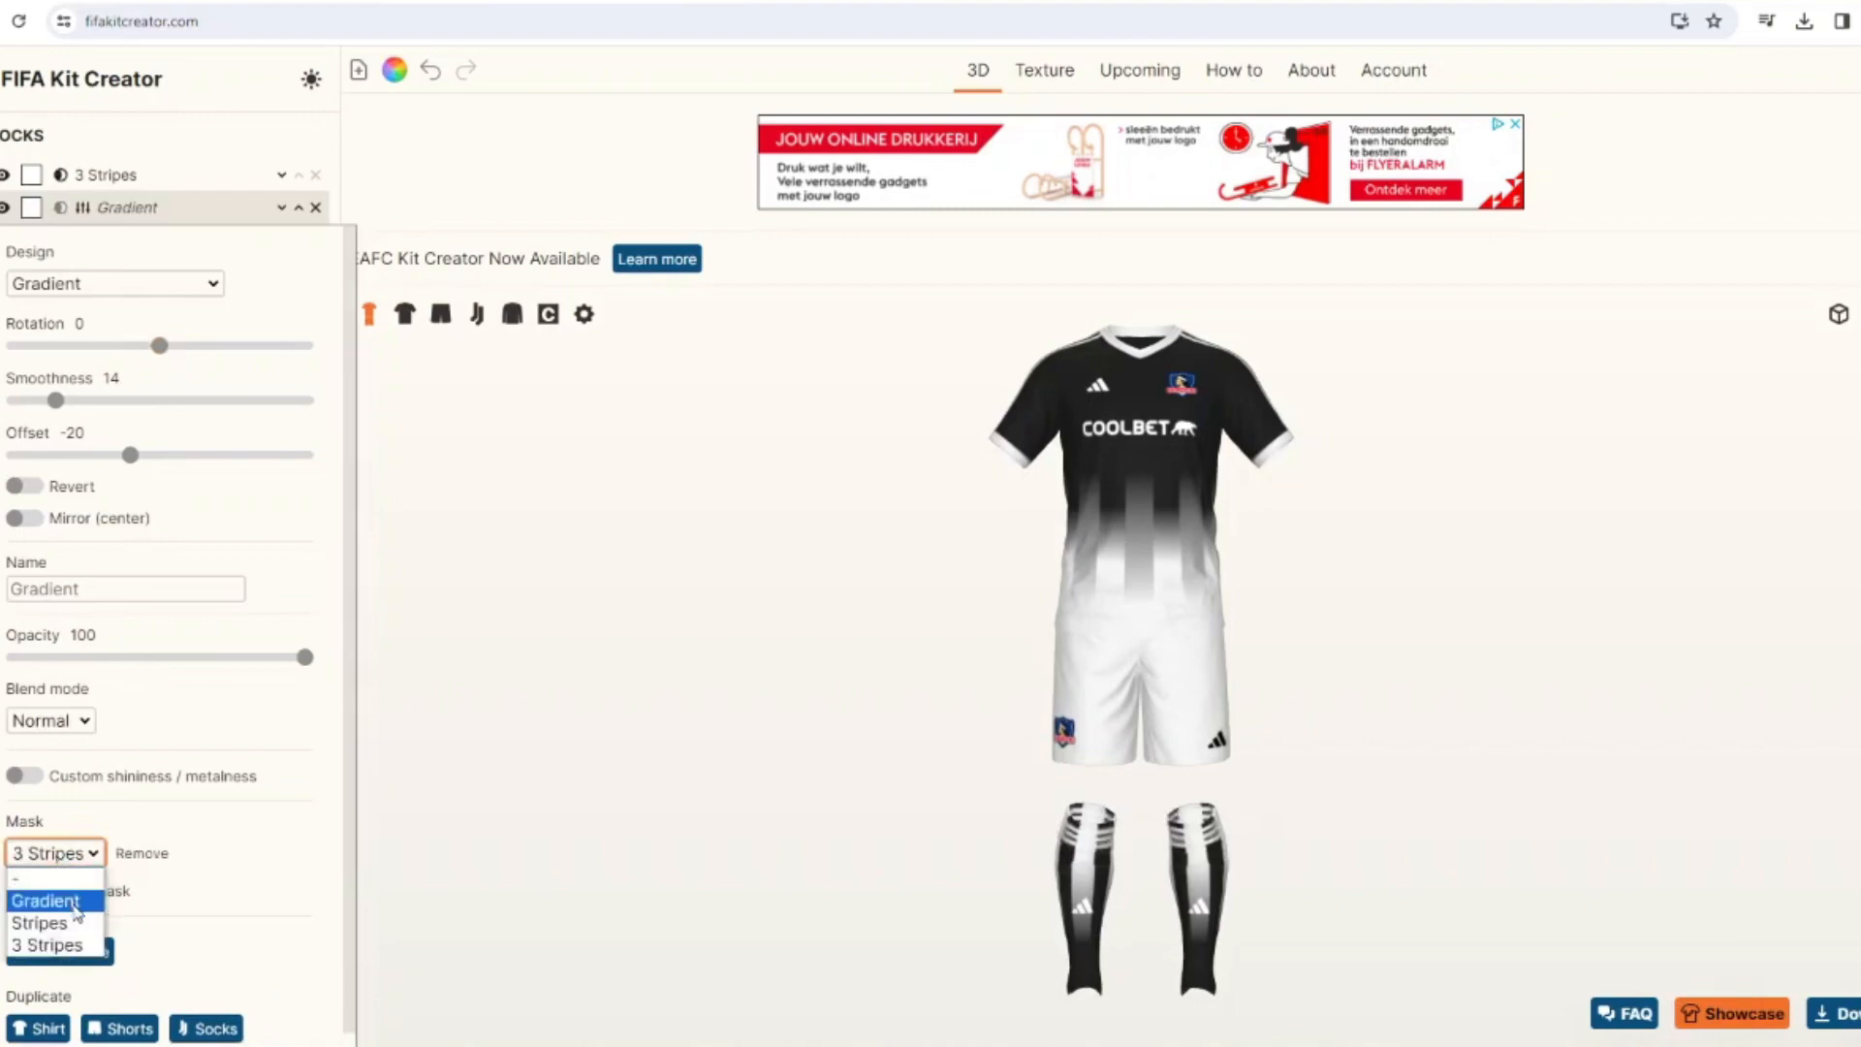
pyautogui.click(44, 921)
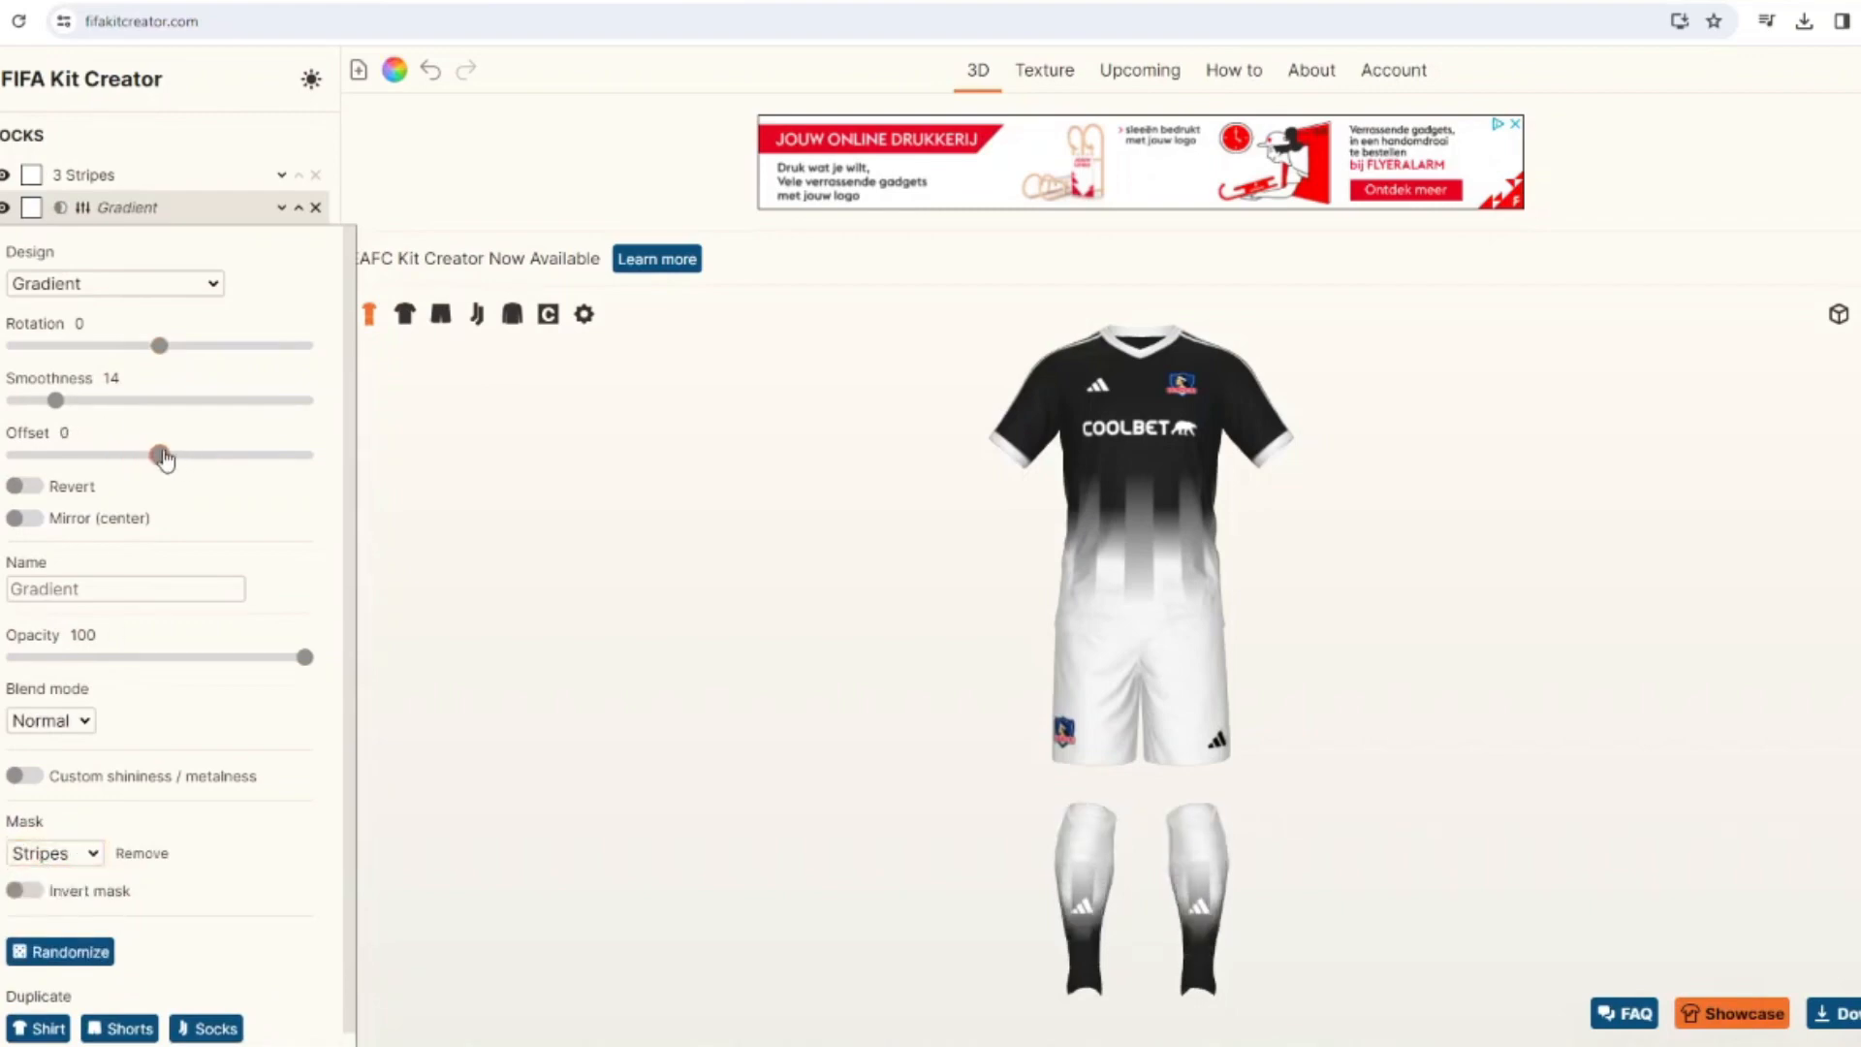
pyautogui.moveTo(557, 593); pyautogui.dragTo(602, 539)
# Add the Benfica 23 Away No Graphic pattern to the shirt and move it beneath the stripes and both gradients.
pyautogui.click(402, 317)
pyautogui.click(76, 661)
pyautogui.scroll(-20, 1470, 300)
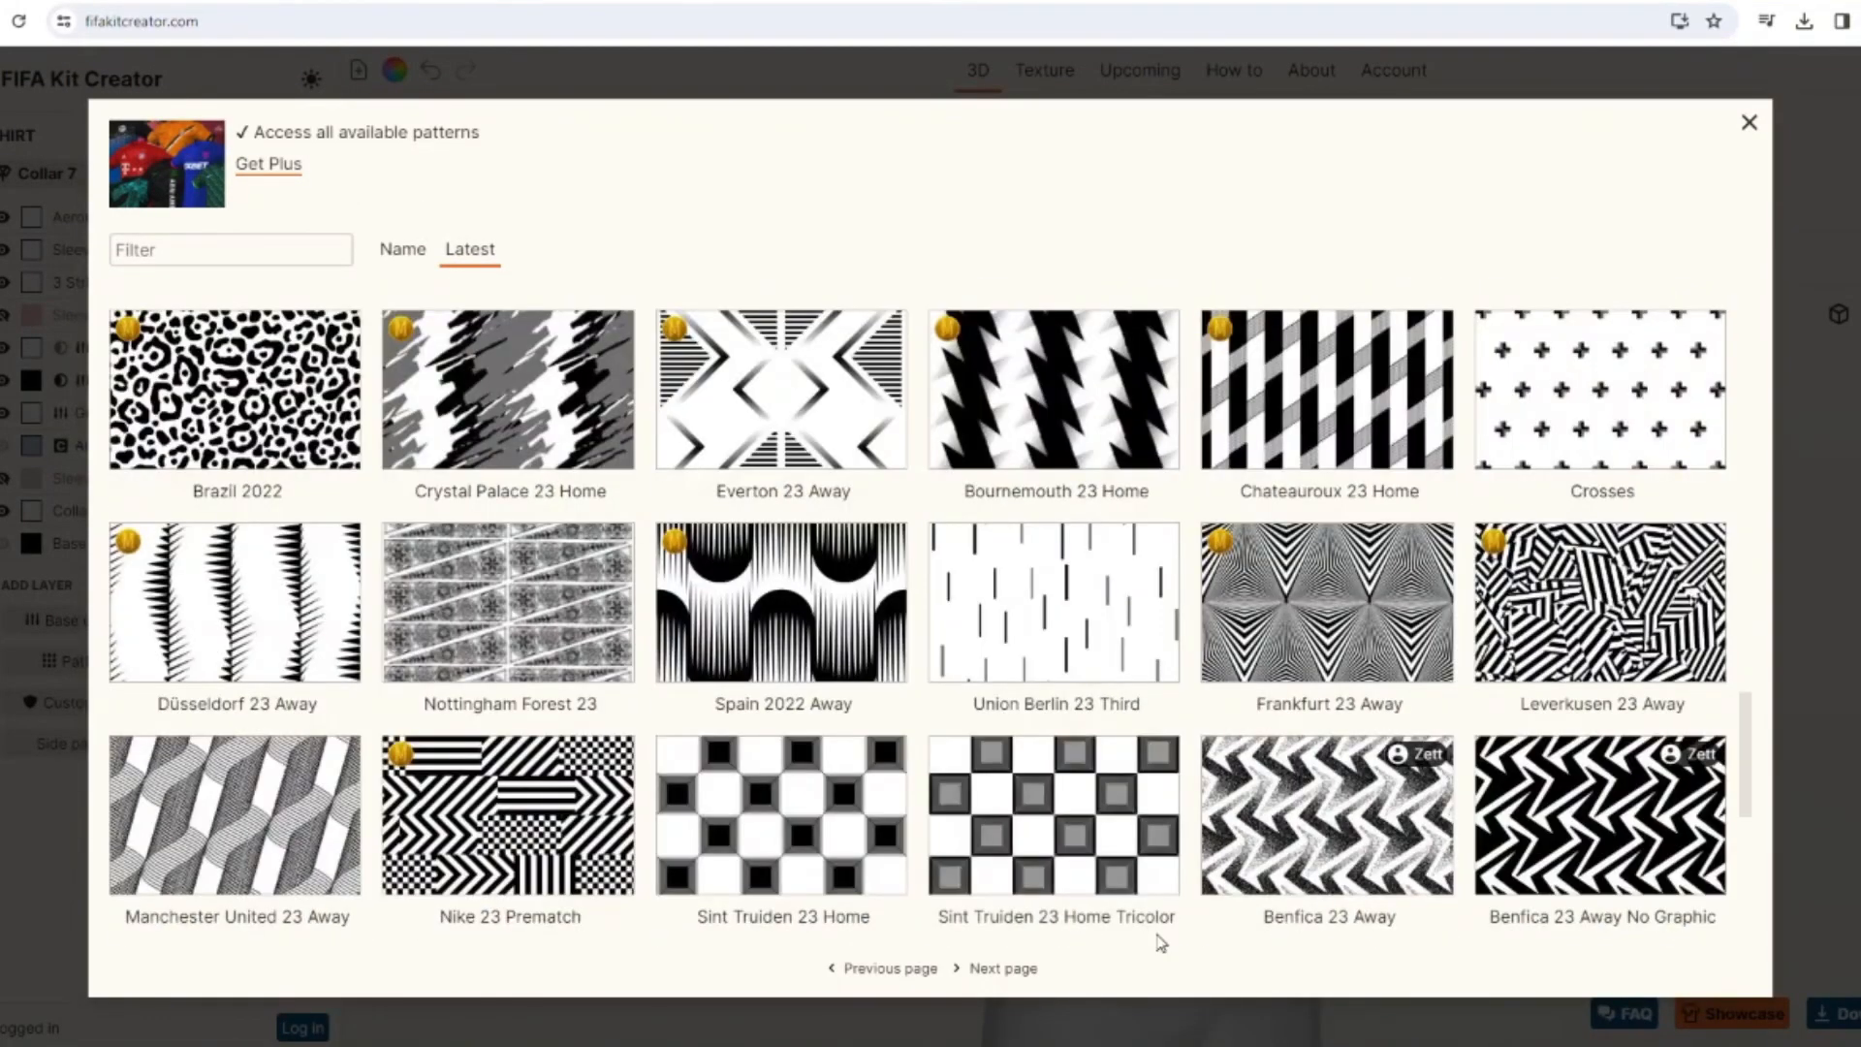
pyautogui.scroll(-5, 1161, 943)
pyautogui.click(1599, 330)
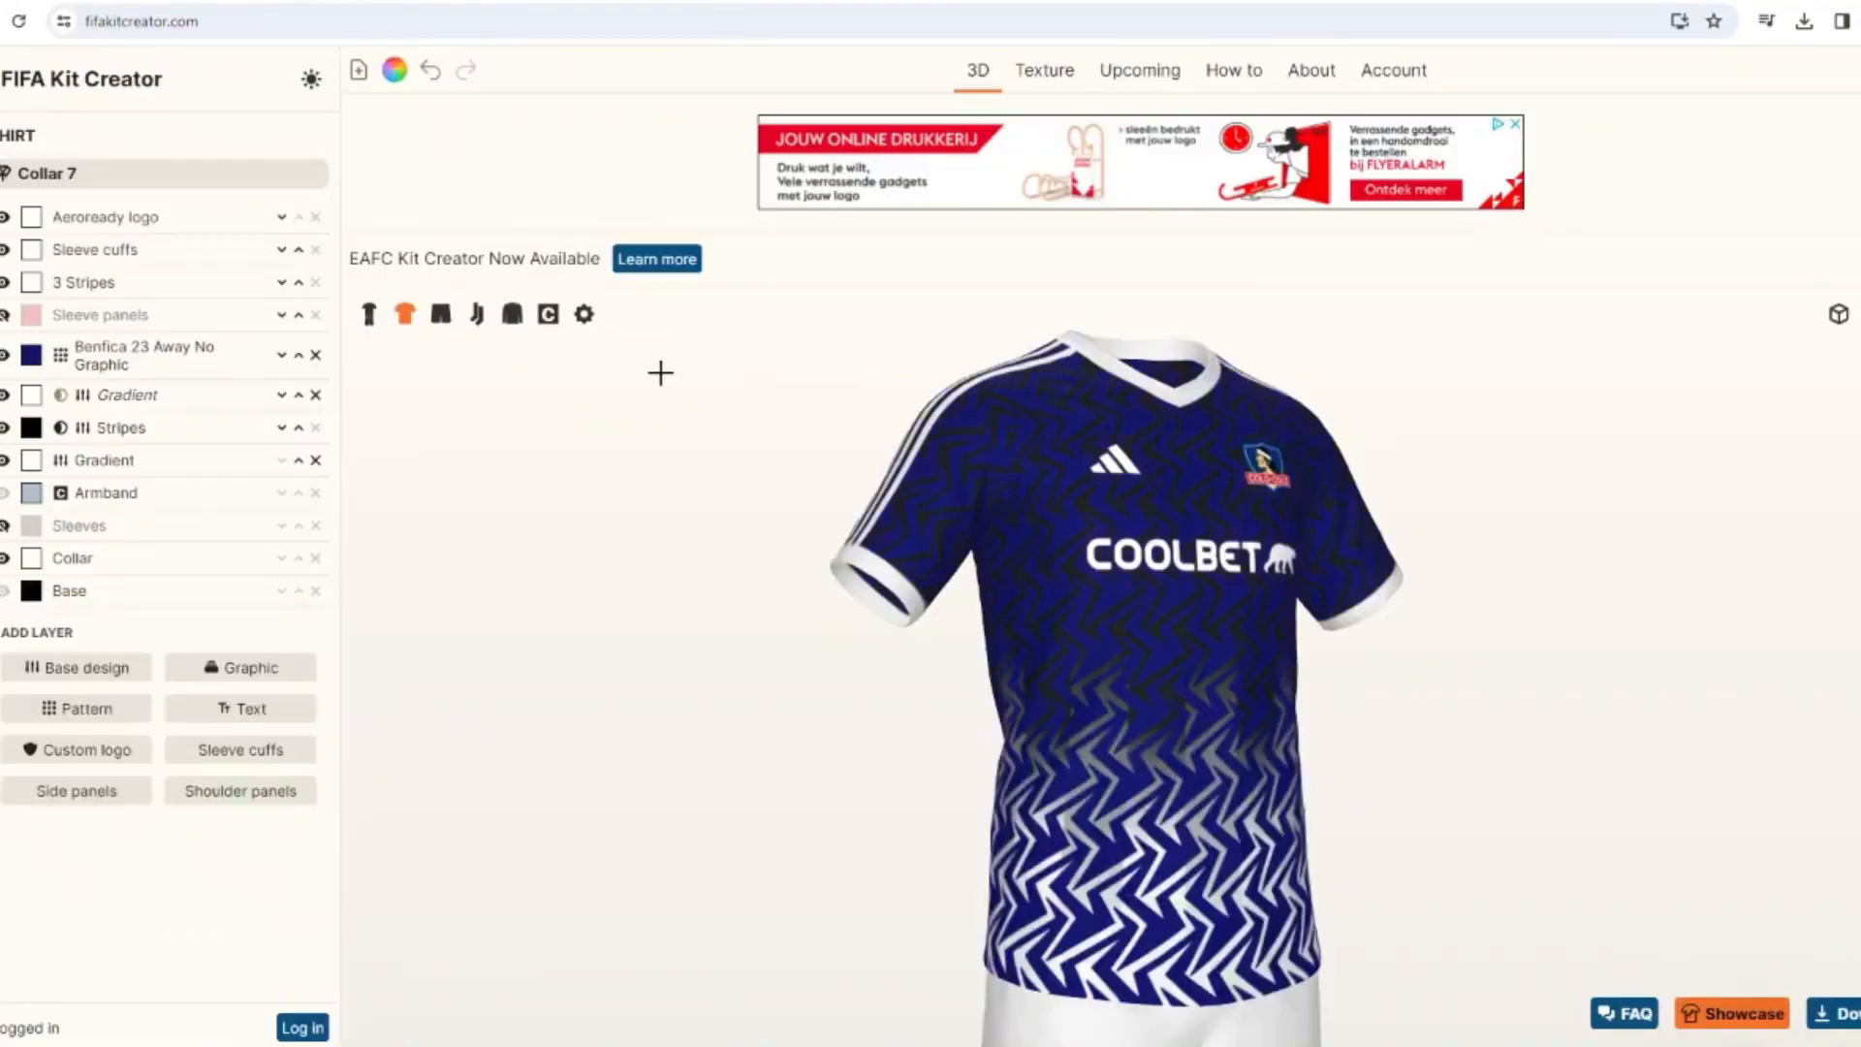
pyautogui.click(281, 388)
pyautogui.click(281, 424)
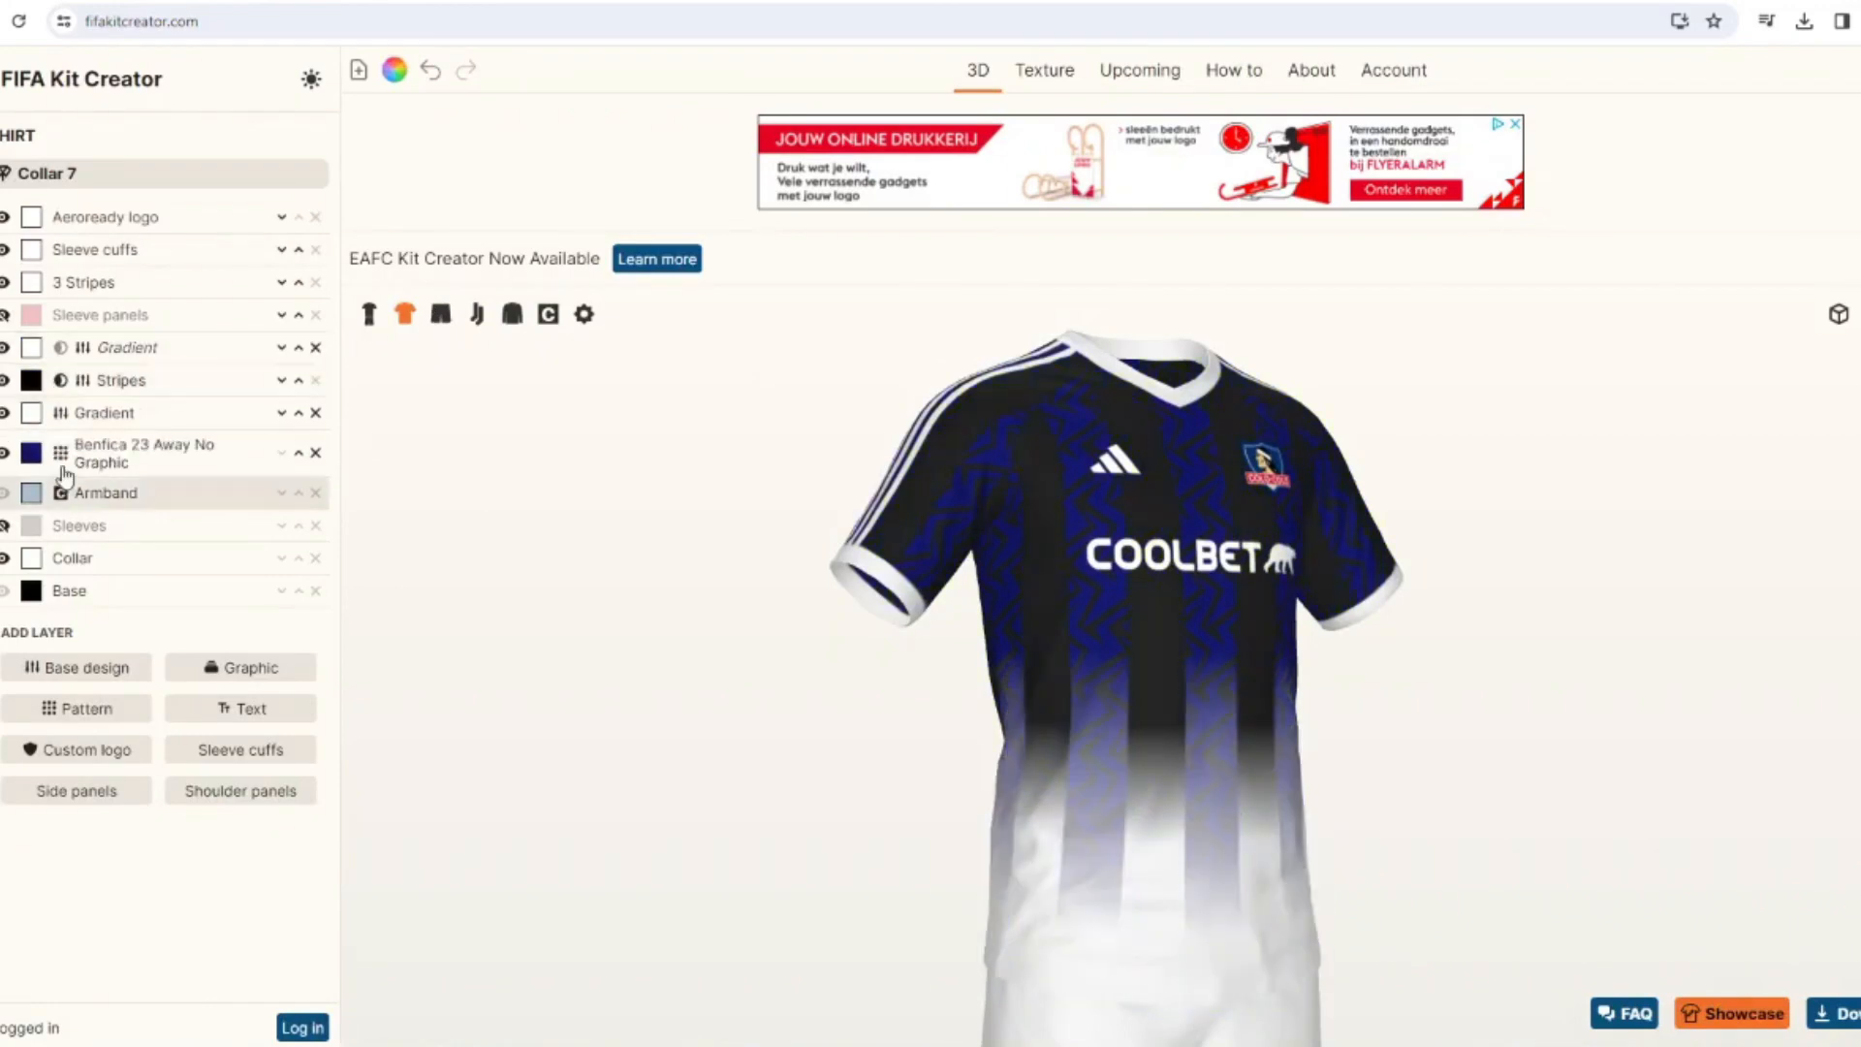
# Turn off the display of the shirt's Stripes layer on the sleeves.
pyautogui.click(86, 387)
pyautogui.scroll(-5, 207, 573)
pyautogui.click(207, 506)
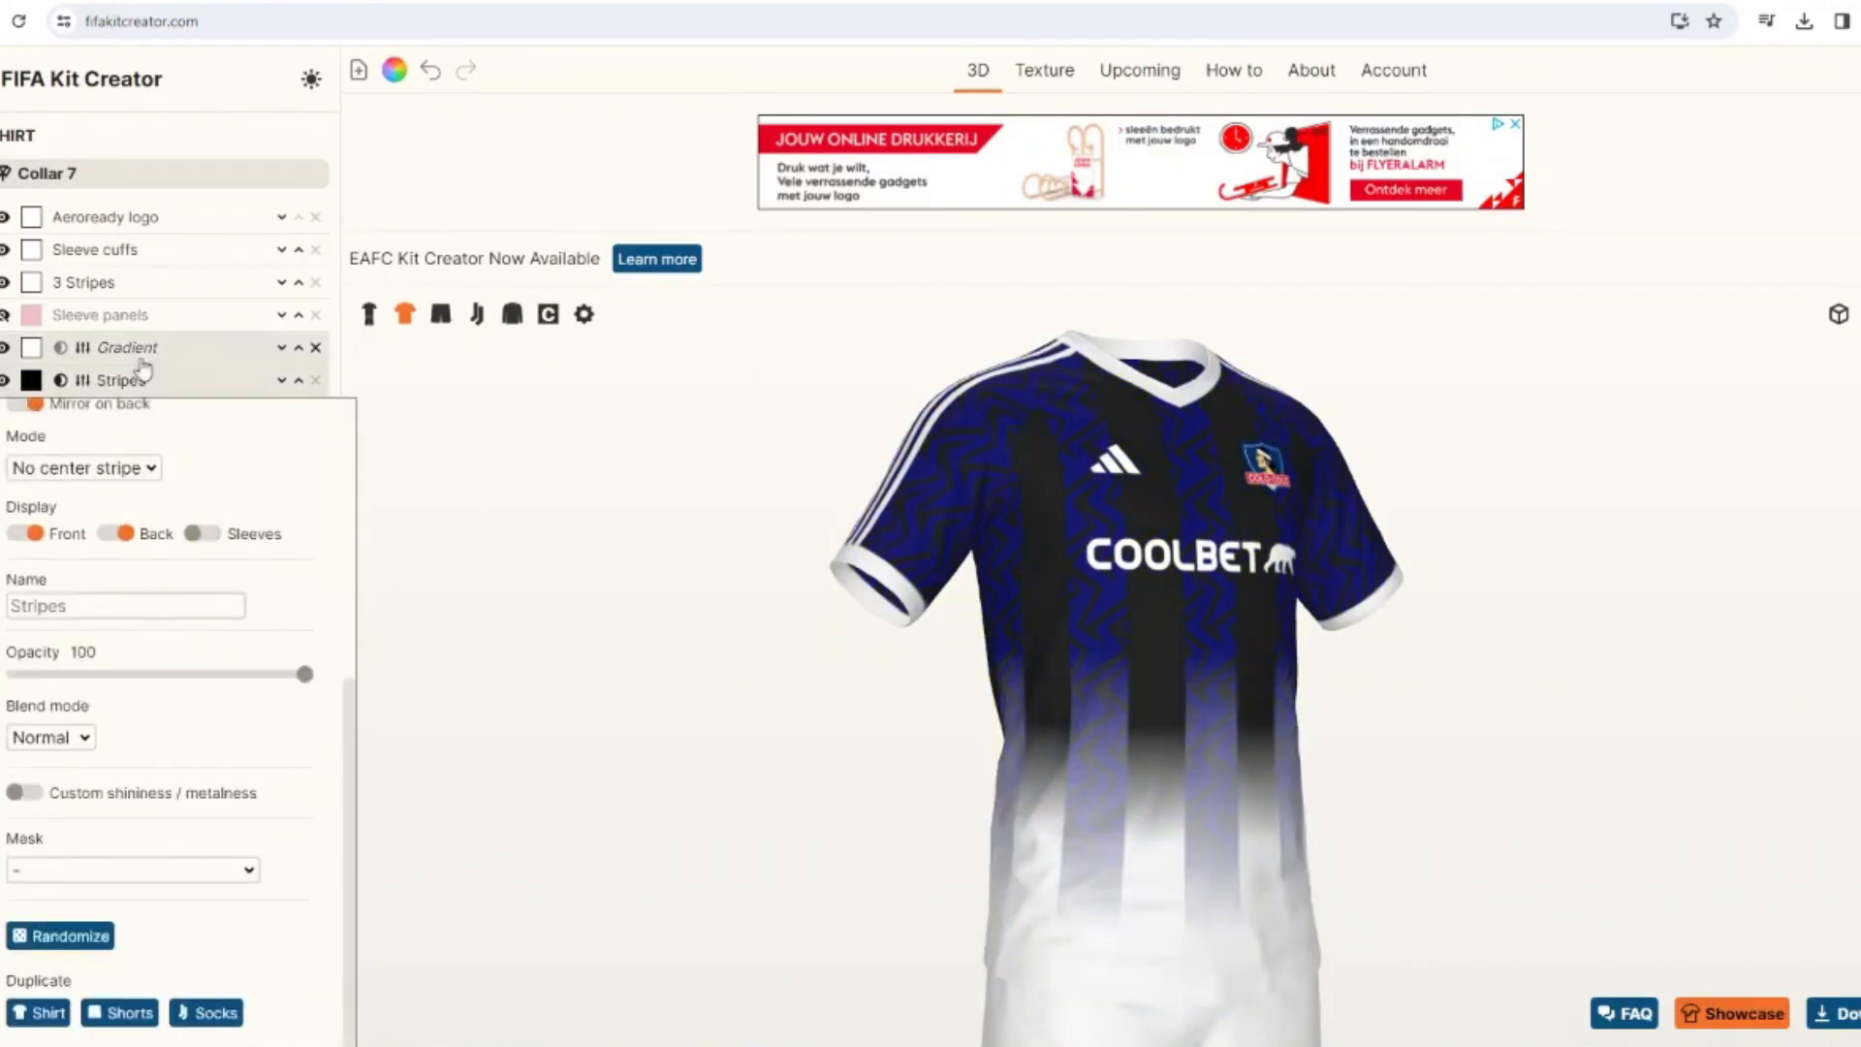
pyautogui.moveTo(543, 543); pyautogui.dragTo(470, 543)
# Recolor the shirt's Benfica 23 Away No Graphic pattern near-black, leaving the Stripes layer black.
pyautogui.click(31, 382)
pyautogui.doubleClick(758, 452)
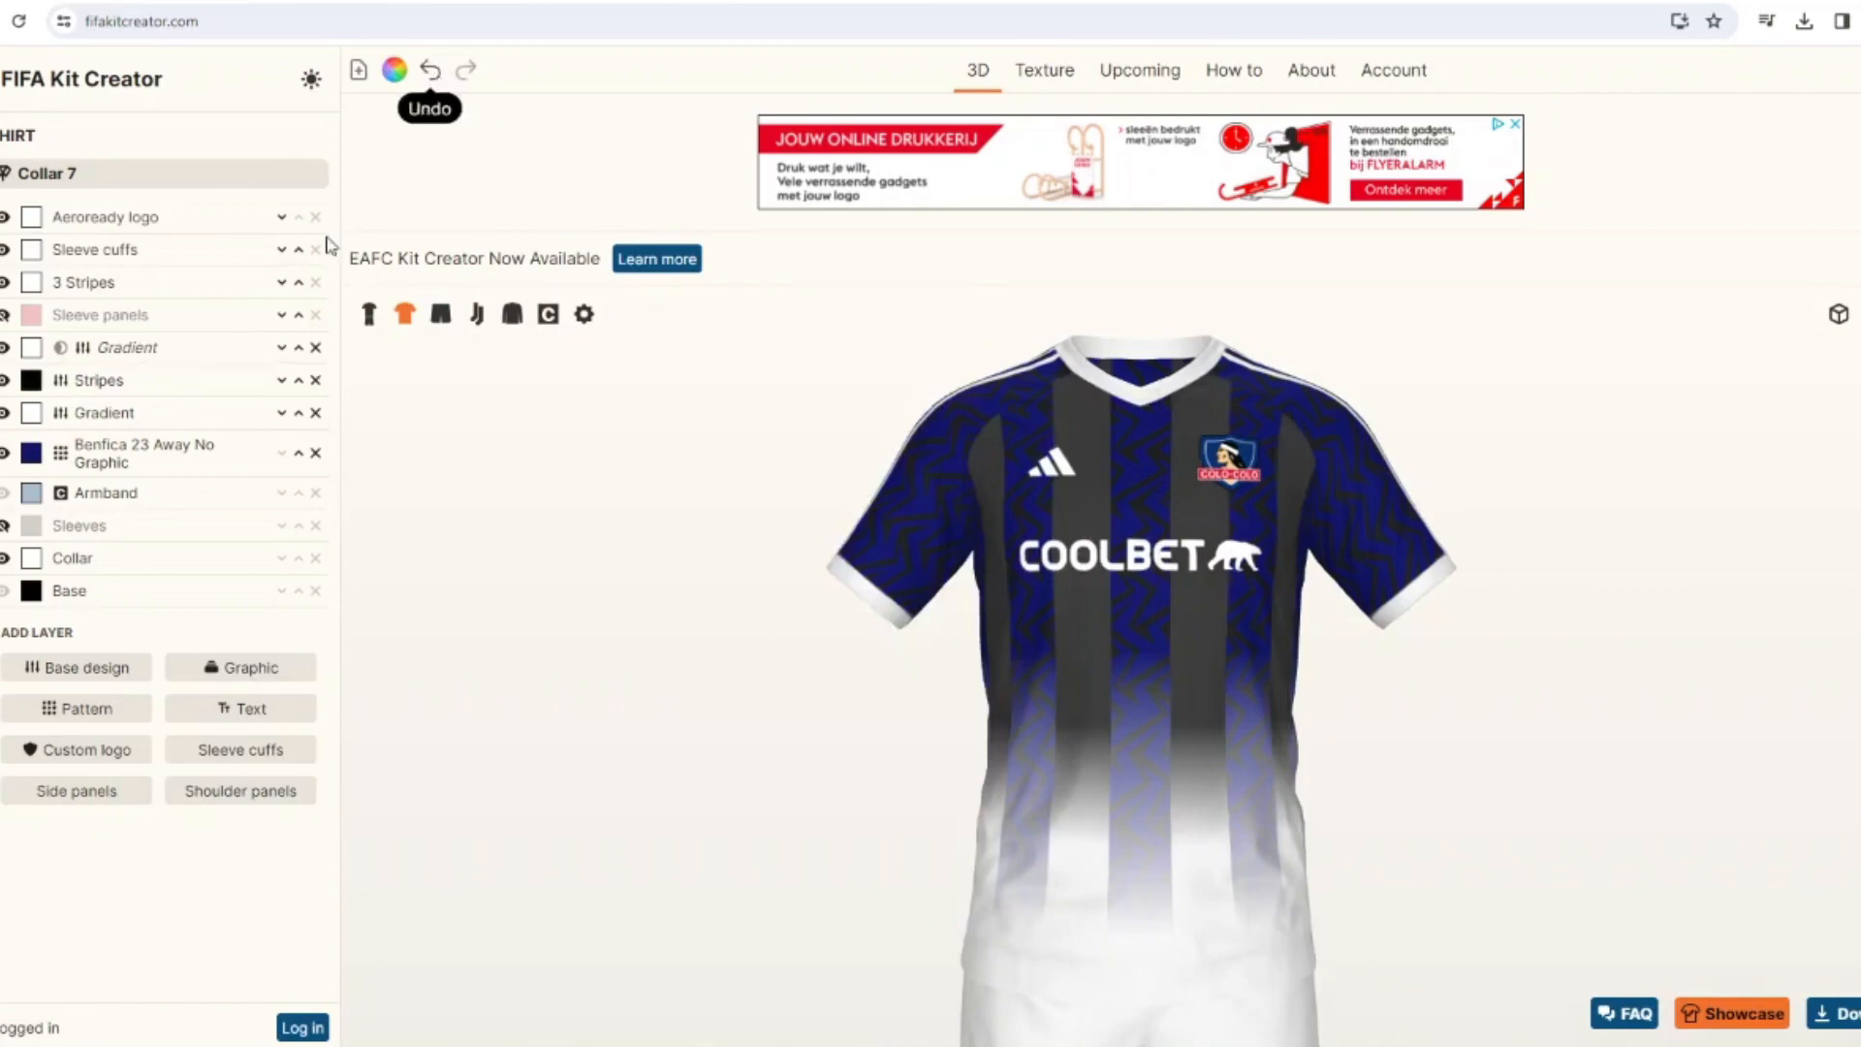
pyautogui.click(31, 453)
pyautogui.click(756, 452)
pyautogui.click(1113, 670)
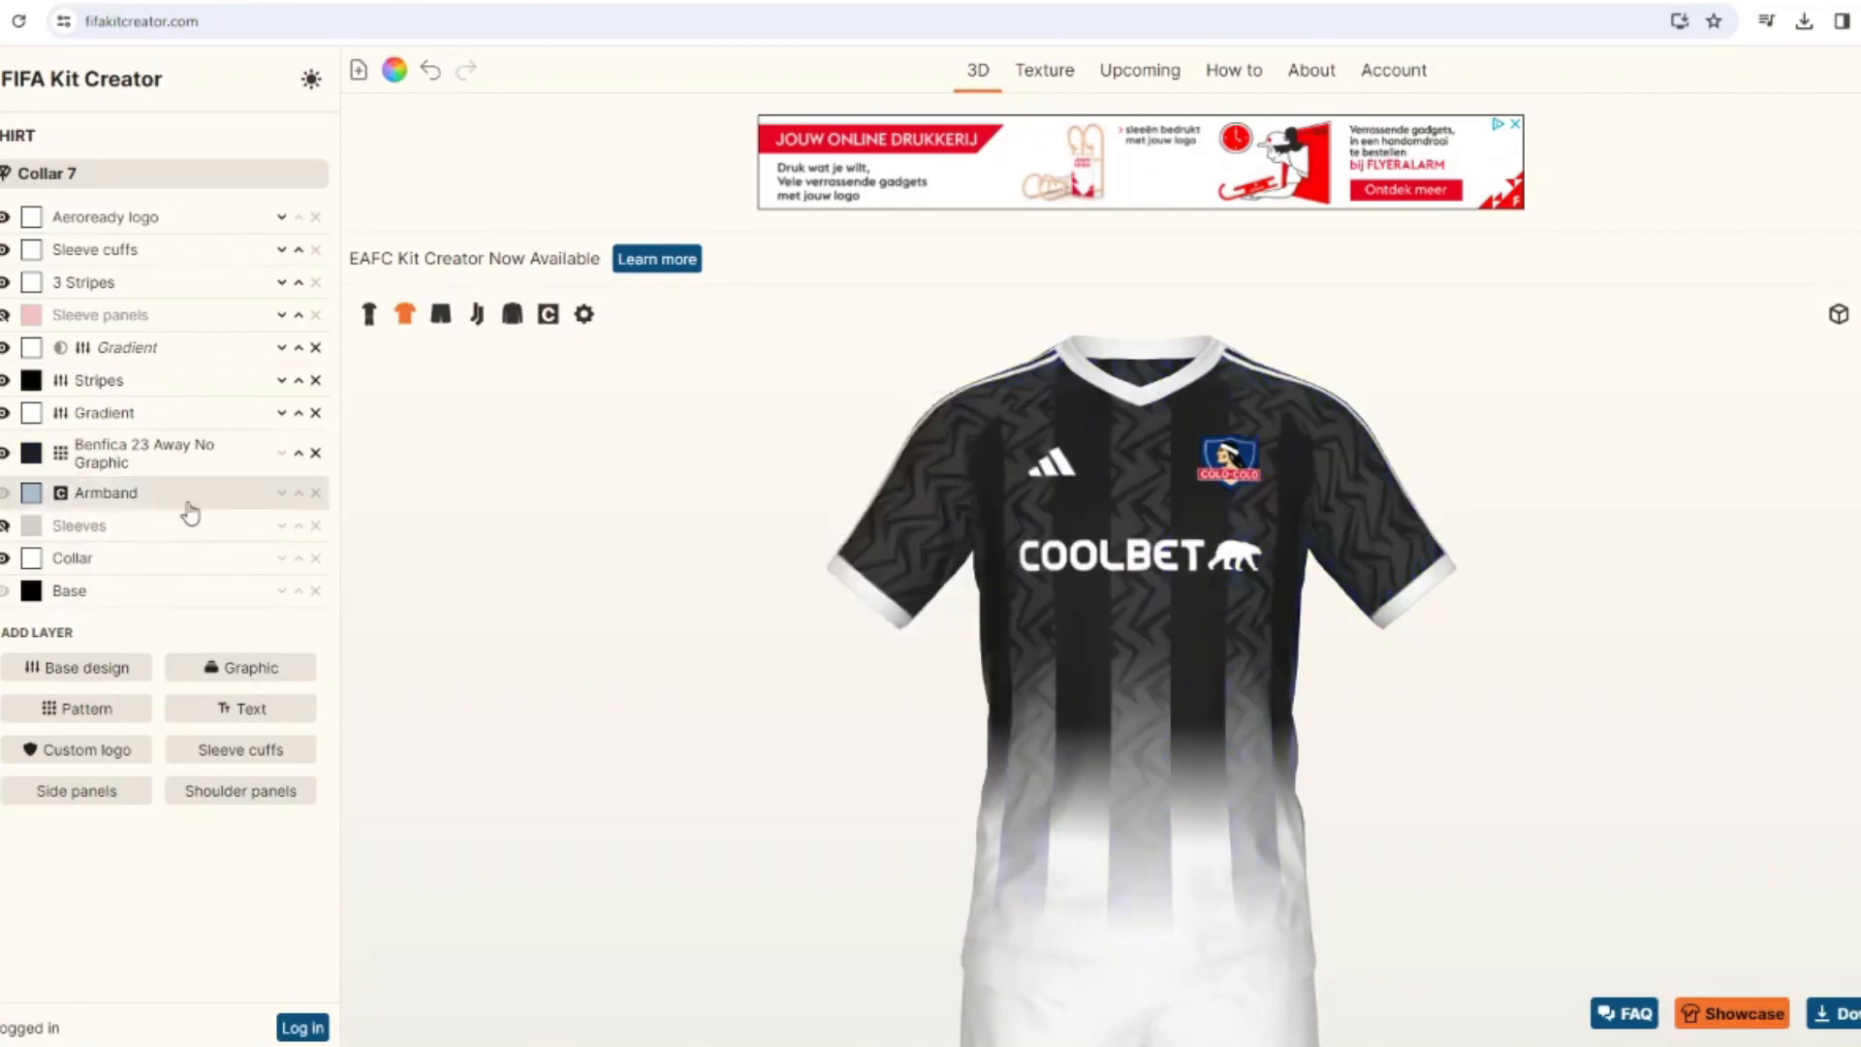
# Reduce the opacity of the shirt's Benfica 23 Away No Graphic pattern to 21.
pyautogui.click(116, 459)
pyautogui.scroll(-4, 35, 620)
pyautogui.click(76, 676)
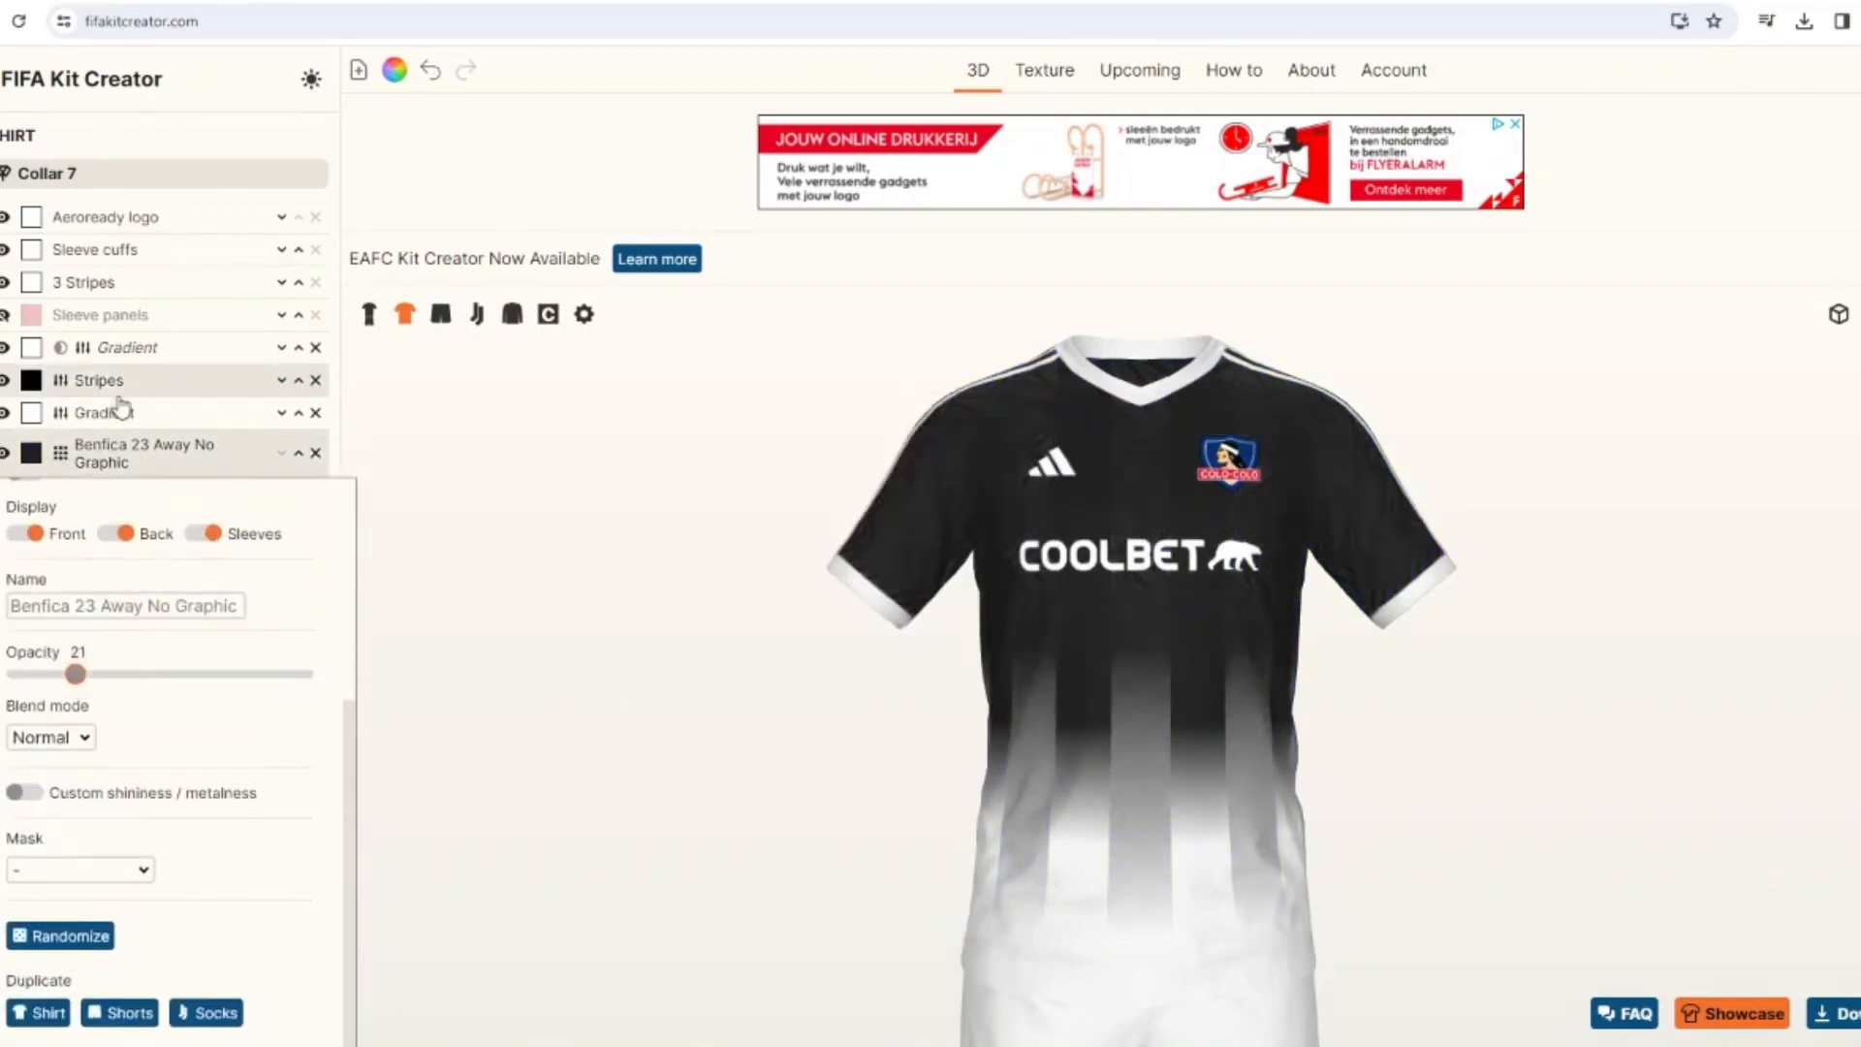
# Duplicate the near-black Benfica 23 Away No Graphic pattern on the shirt and move the copy above the Stripes layer.
pyautogui.scroll(4, 20, 897)
pyautogui.scroll(-4, 23, 911)
pyautogui.click(37, 1013)
pyautogui.click(299, 454)
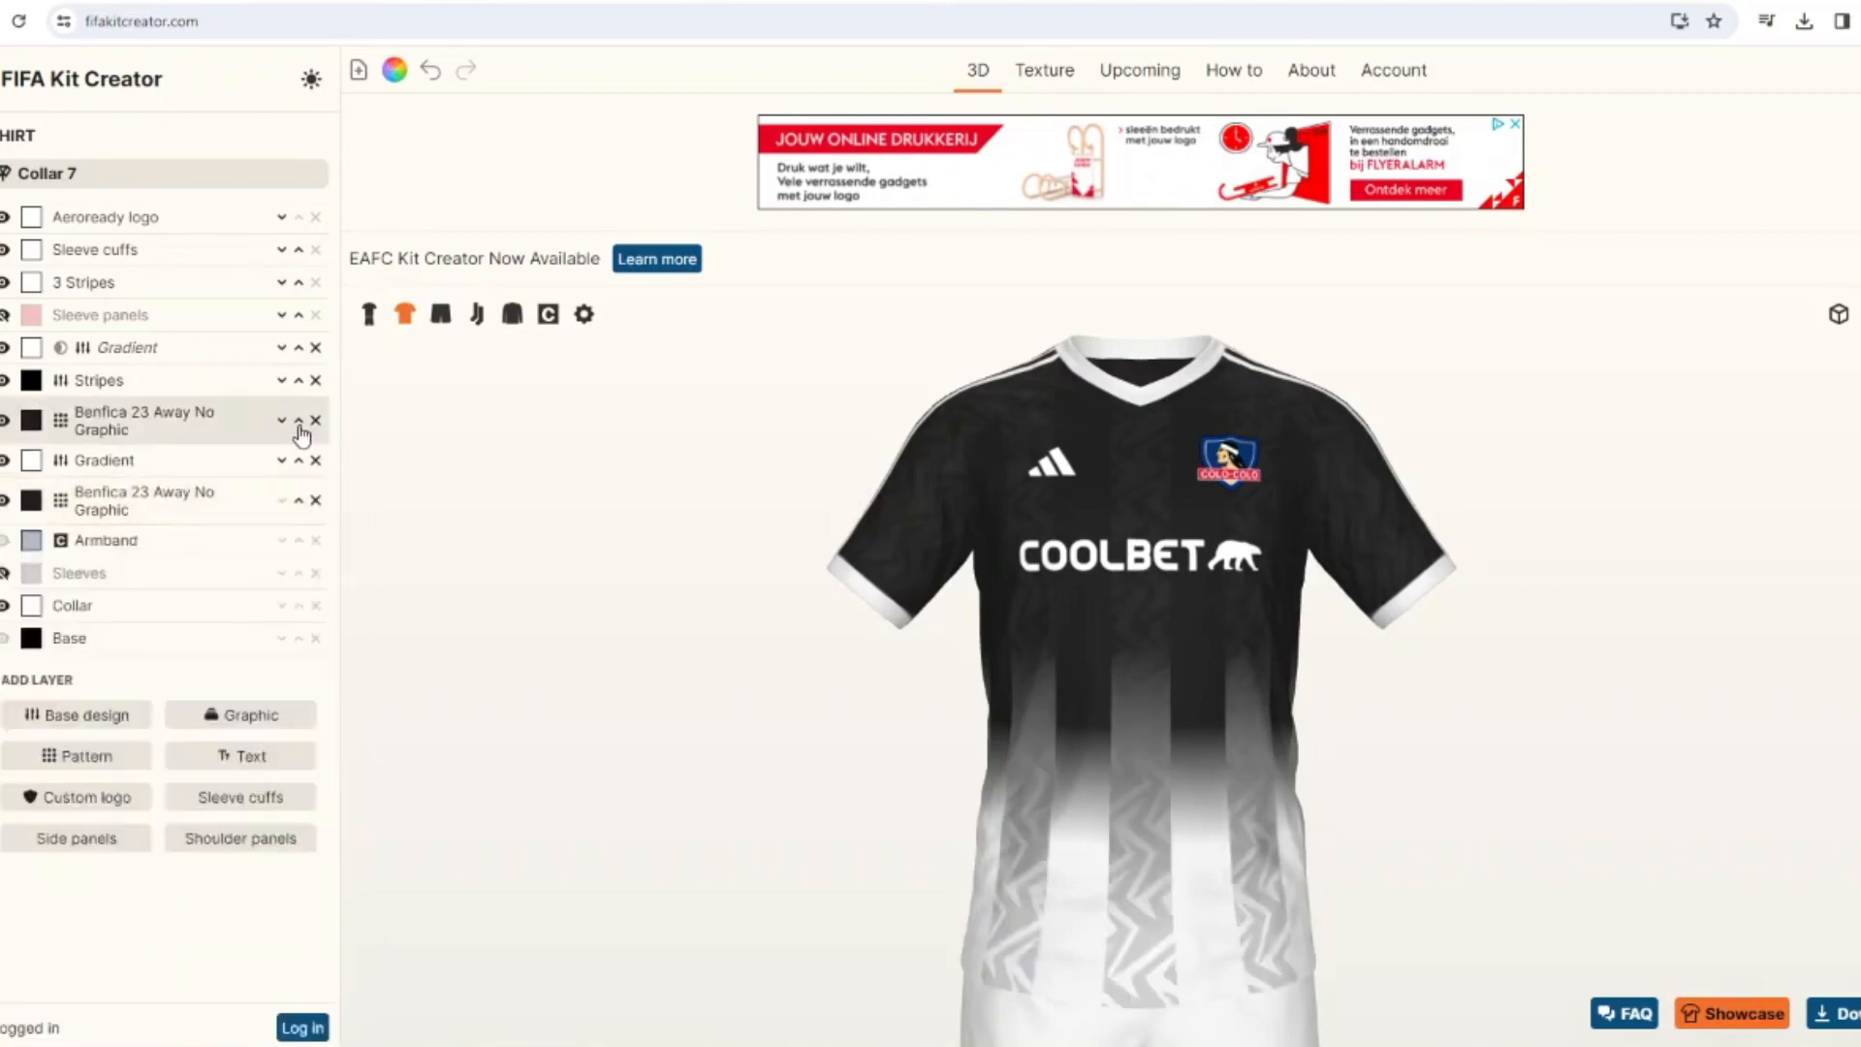
pyautogui.click(298, 421)
# Mask the upper Benfica 23 Away No Graphic pattern with the shirt's Stripes layer.
pyautogui.click(109, 389)
pyautogui.scroll(-4, 104, 593)
pyautogui.click(103, 869)
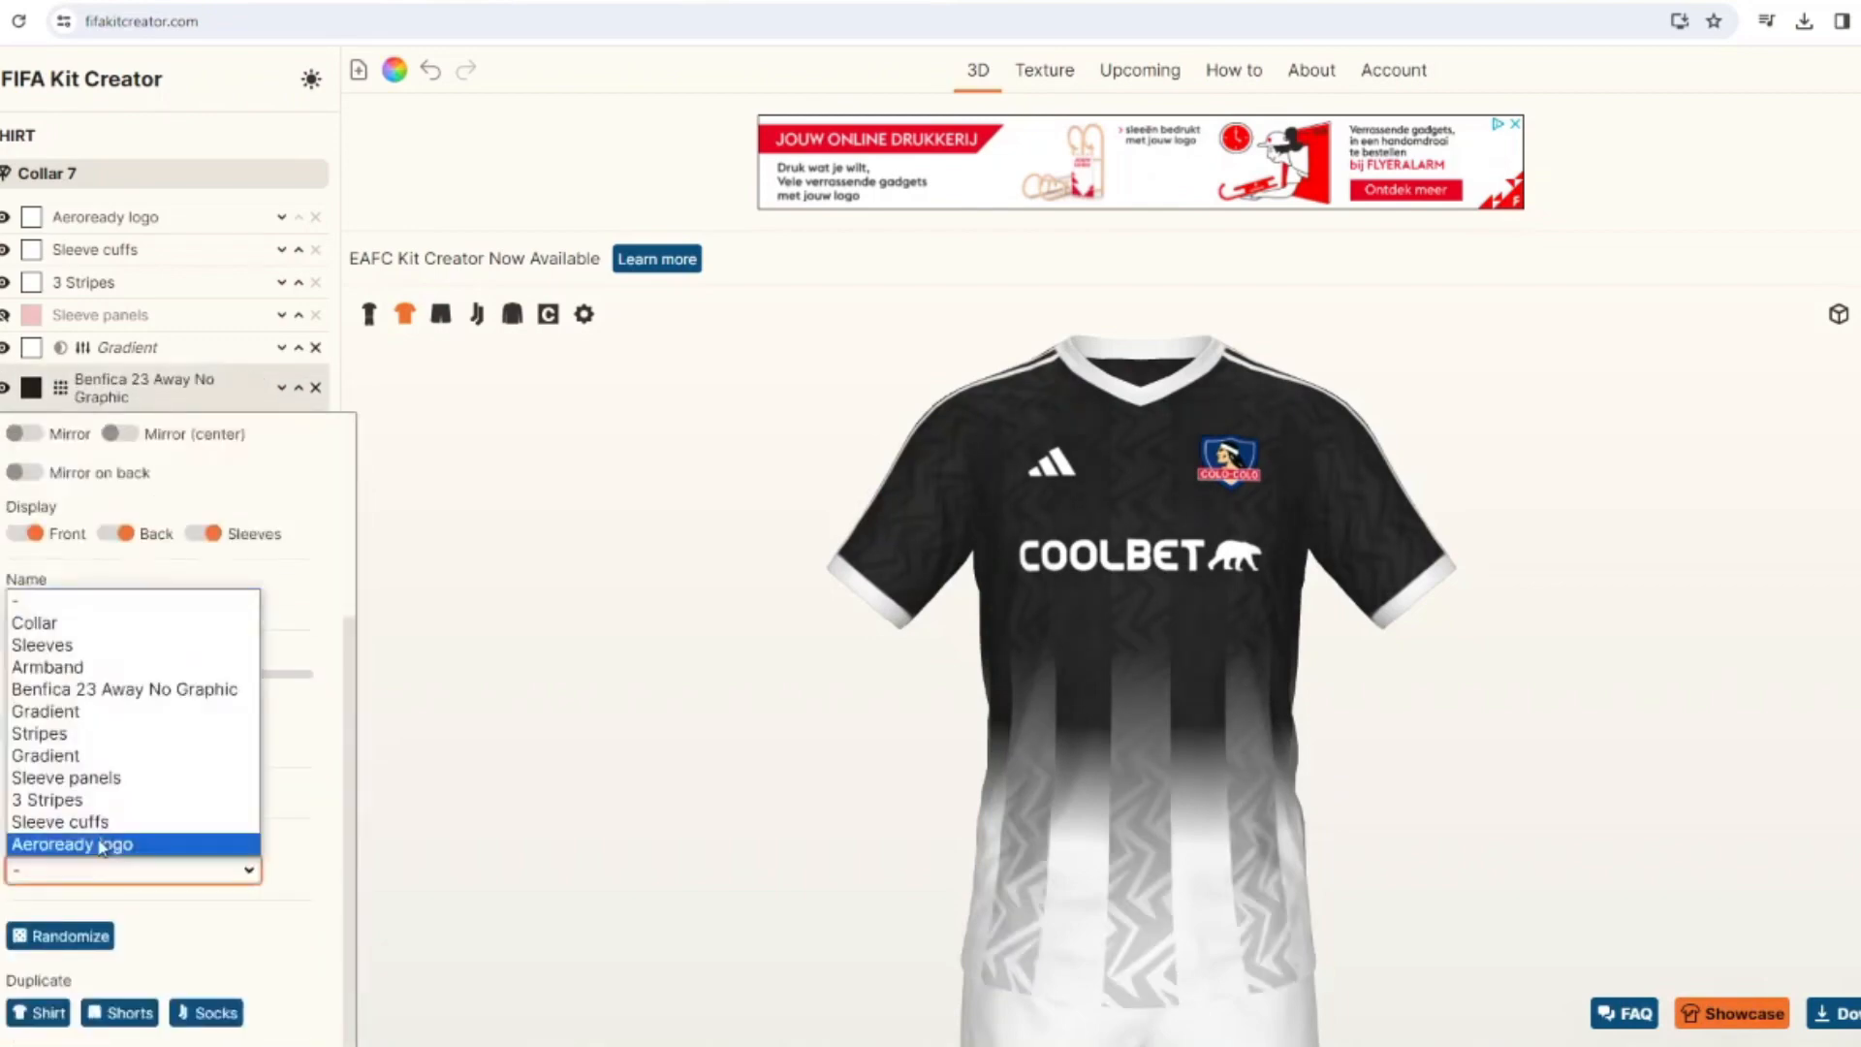
pyautogui.click(76, 735)
pyautogui.moveTo(723, 739)
pyautogui.mouseDown()
pyautogui.moveTo(839, 760)
pyautogui.moveTo(739, 728)
pyautogui.mouseUp()
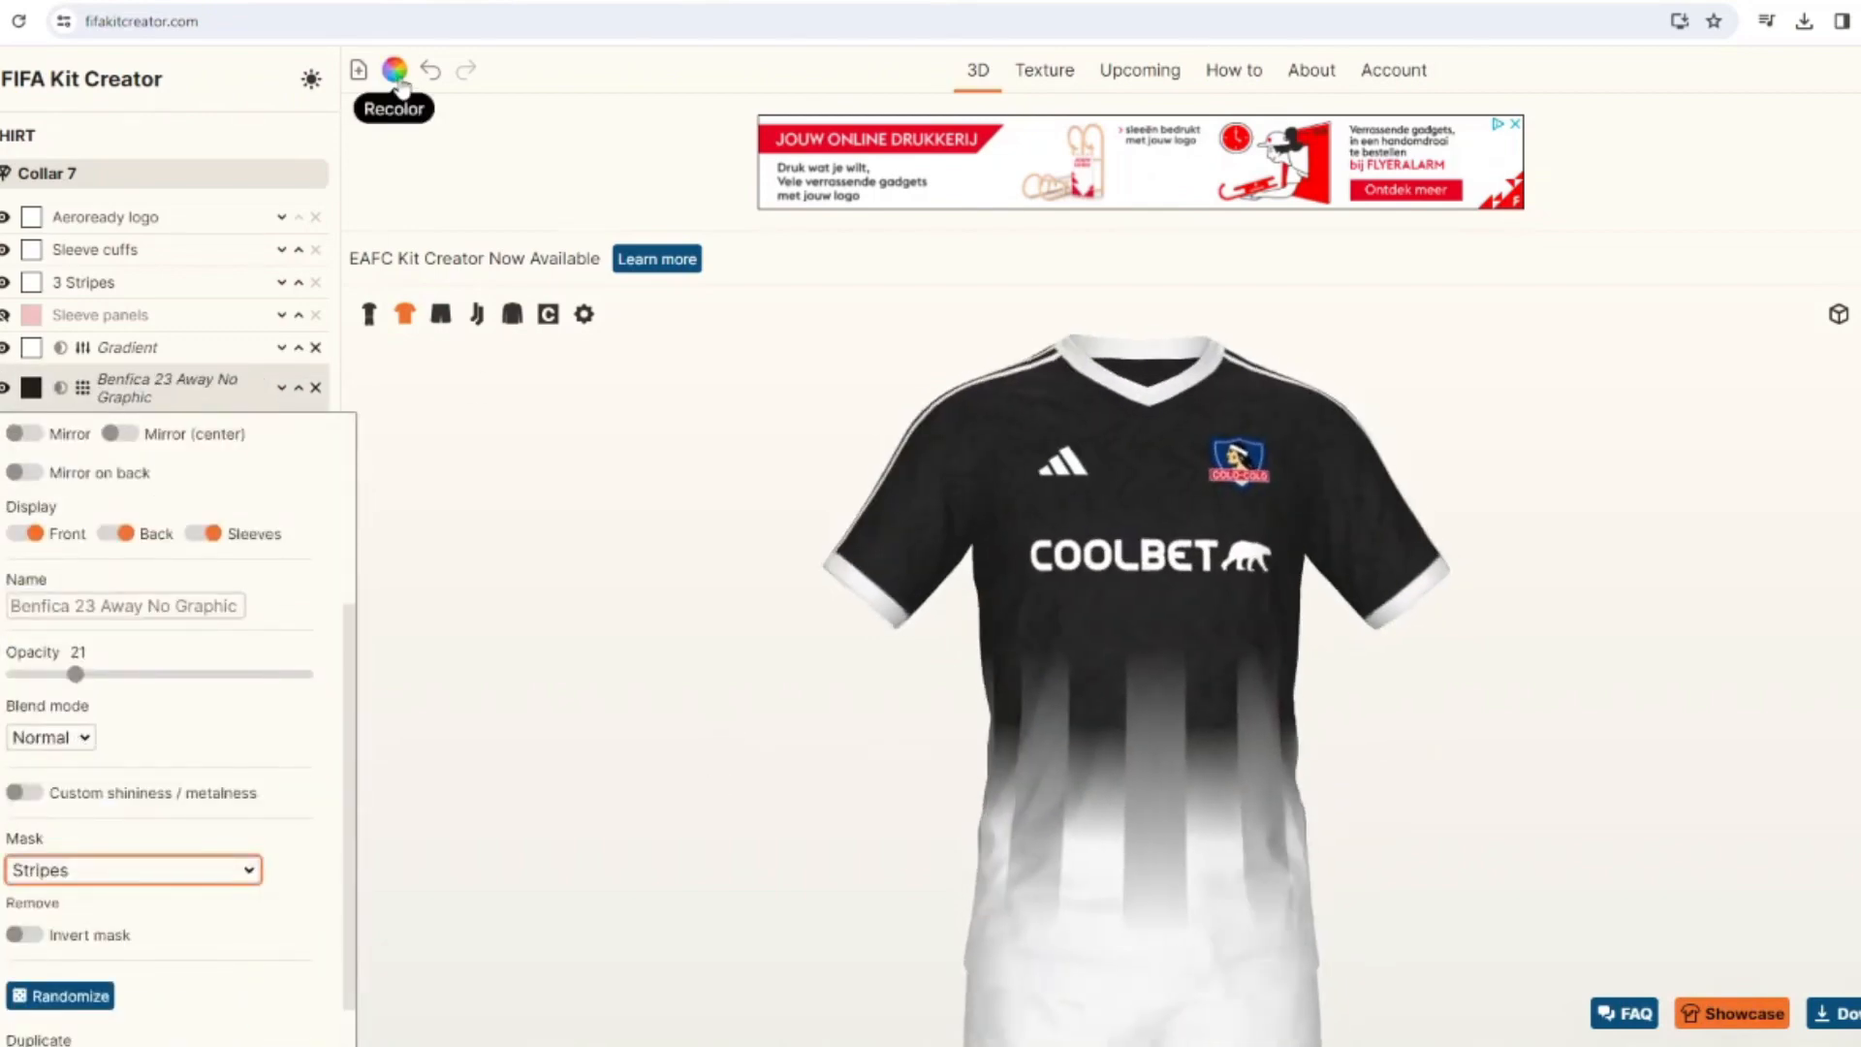
# Recolor the shirt's two Benfica 23 Away No Graphic patterns very dark navy, #020415.
pyautogui.click(395, 70)
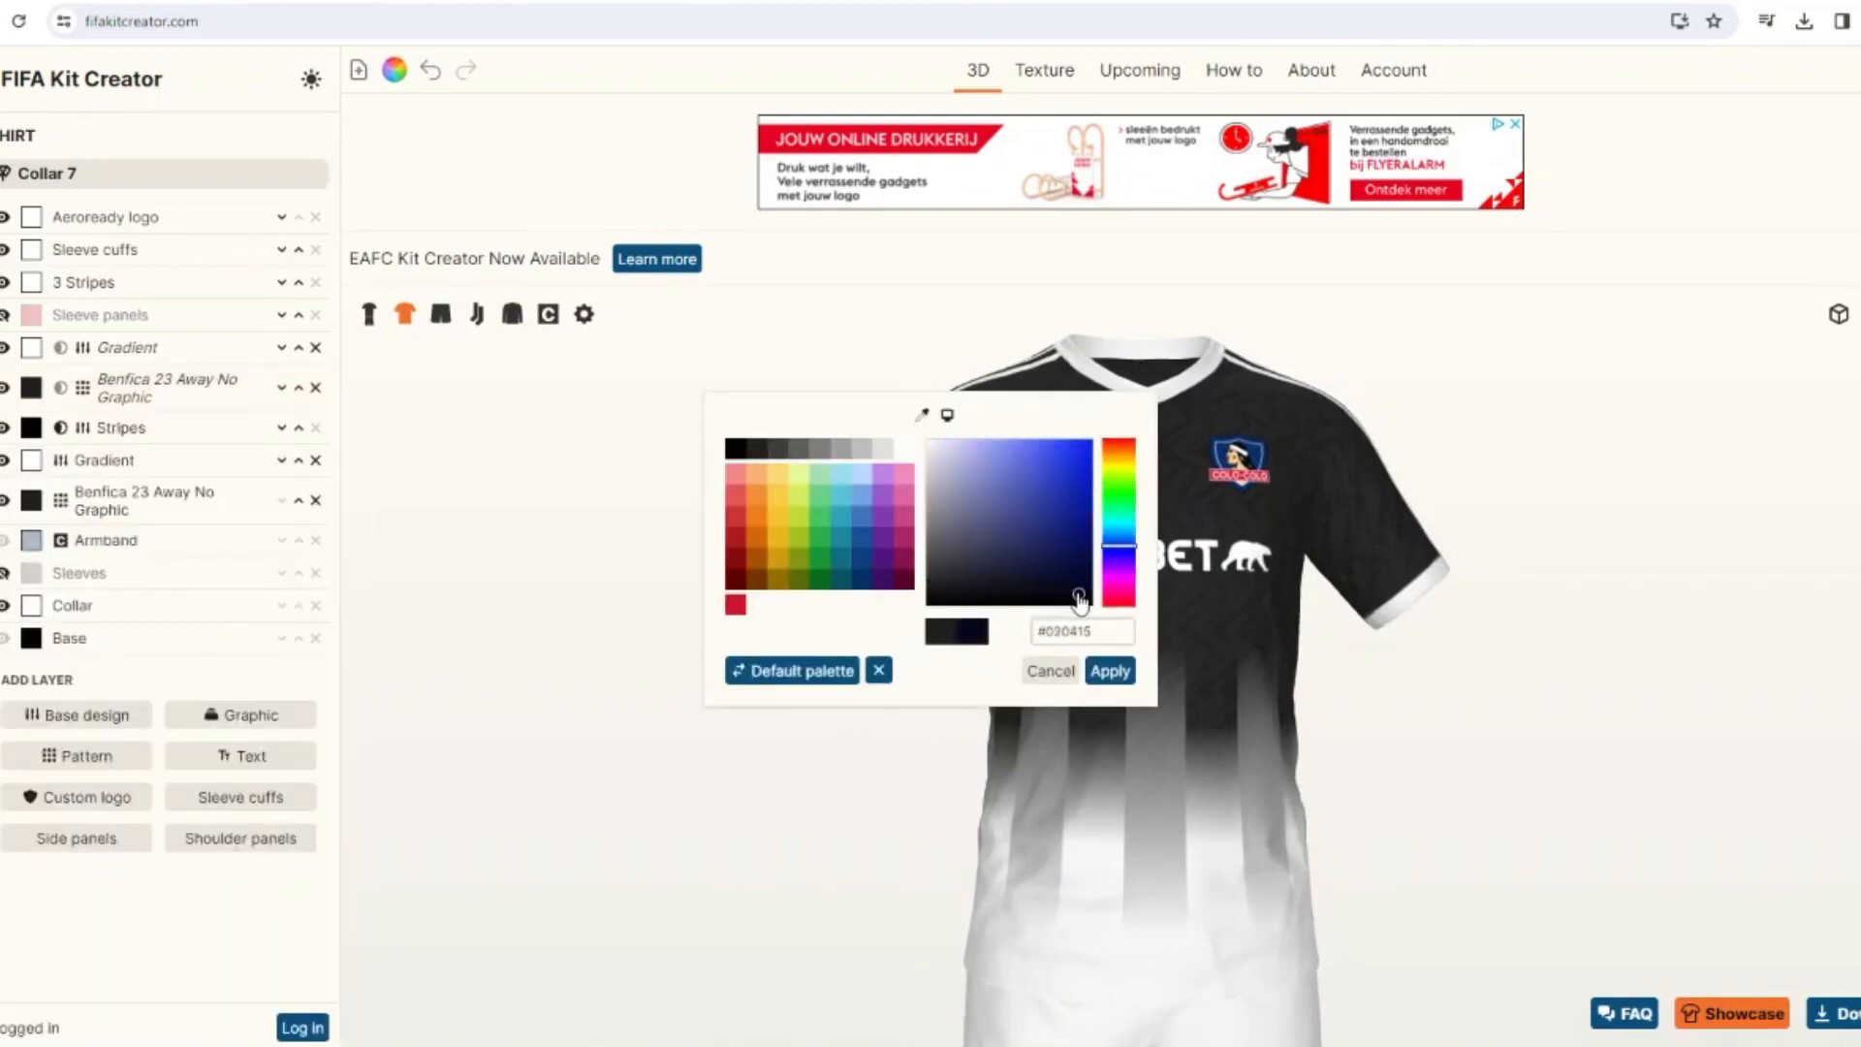
pyautogui.click(1110, 671)
pyautogui.click(960, 650)
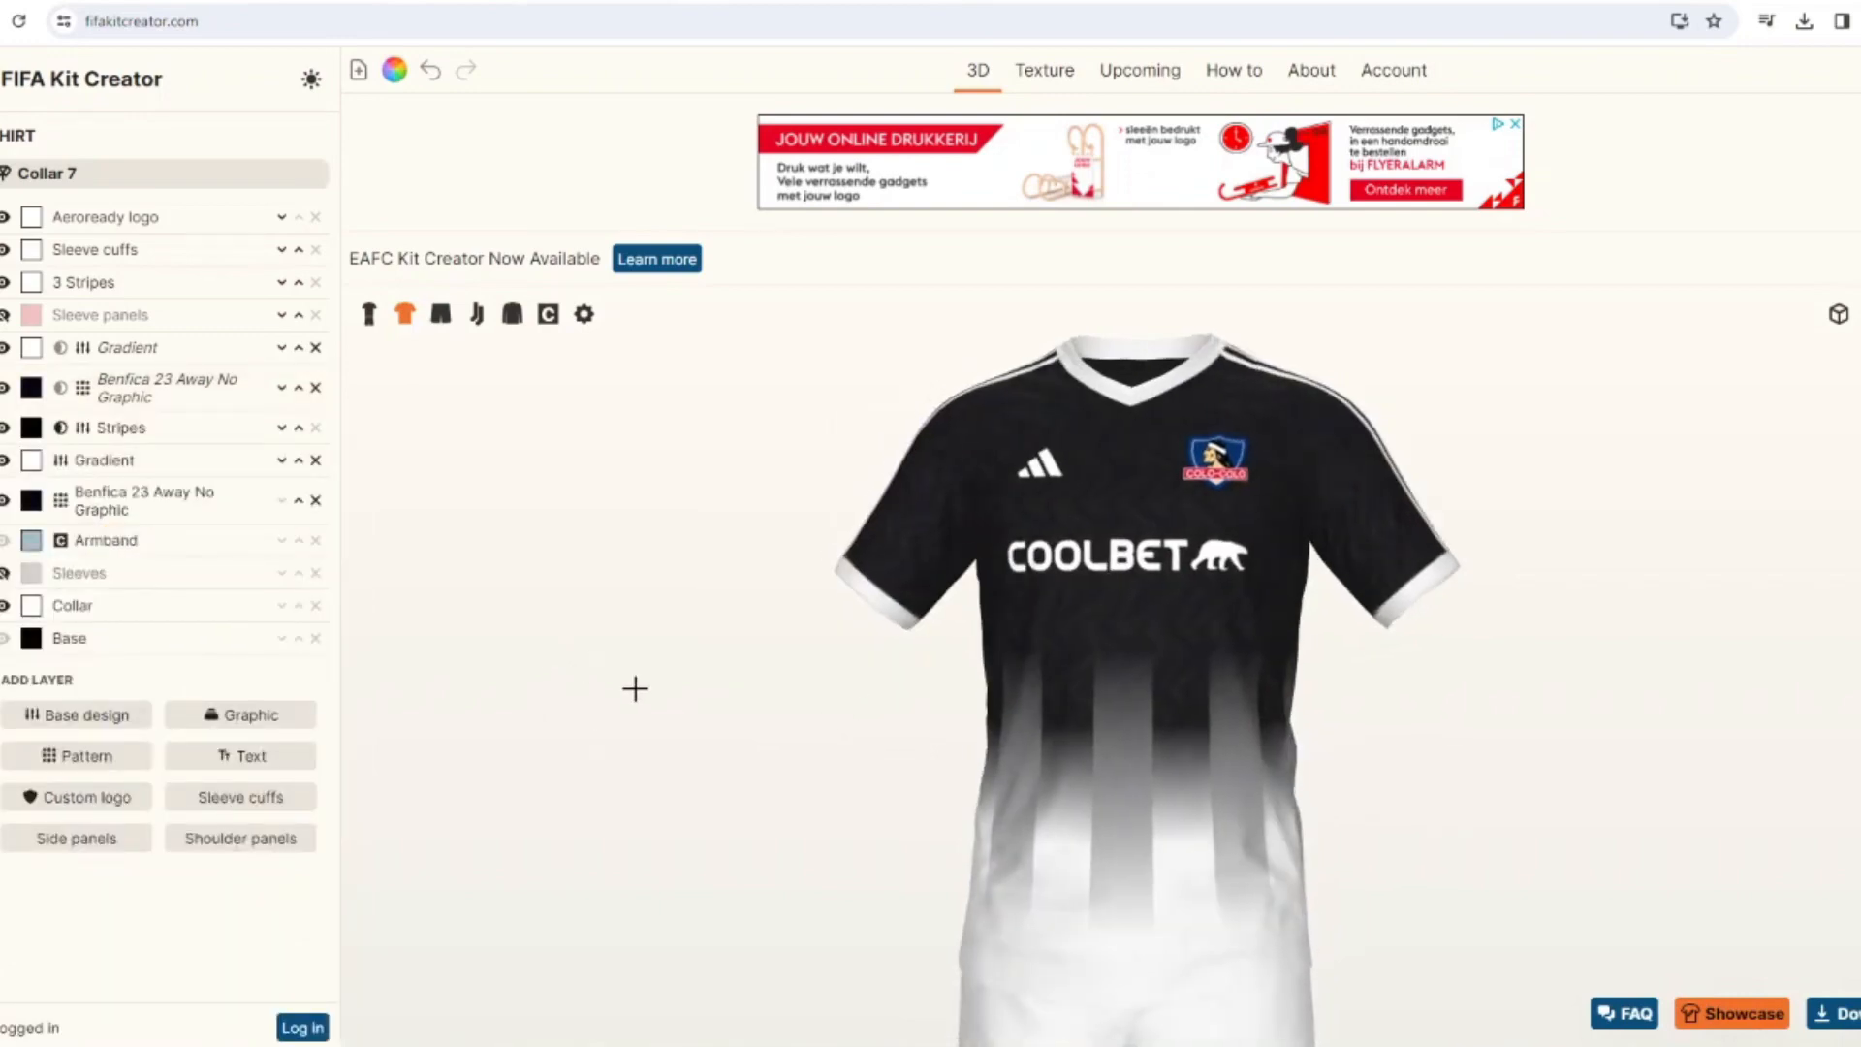
pyautogui.moveTo(635, 690); pyautogui.dragTo(645, 694)
# Recolor both dark navy Benfica 23 Away No Graphic patterns on the shirt white, leaving the Stripes layer black.
pyautogui.click(394, 70)
pyautogui.click(967, 553)
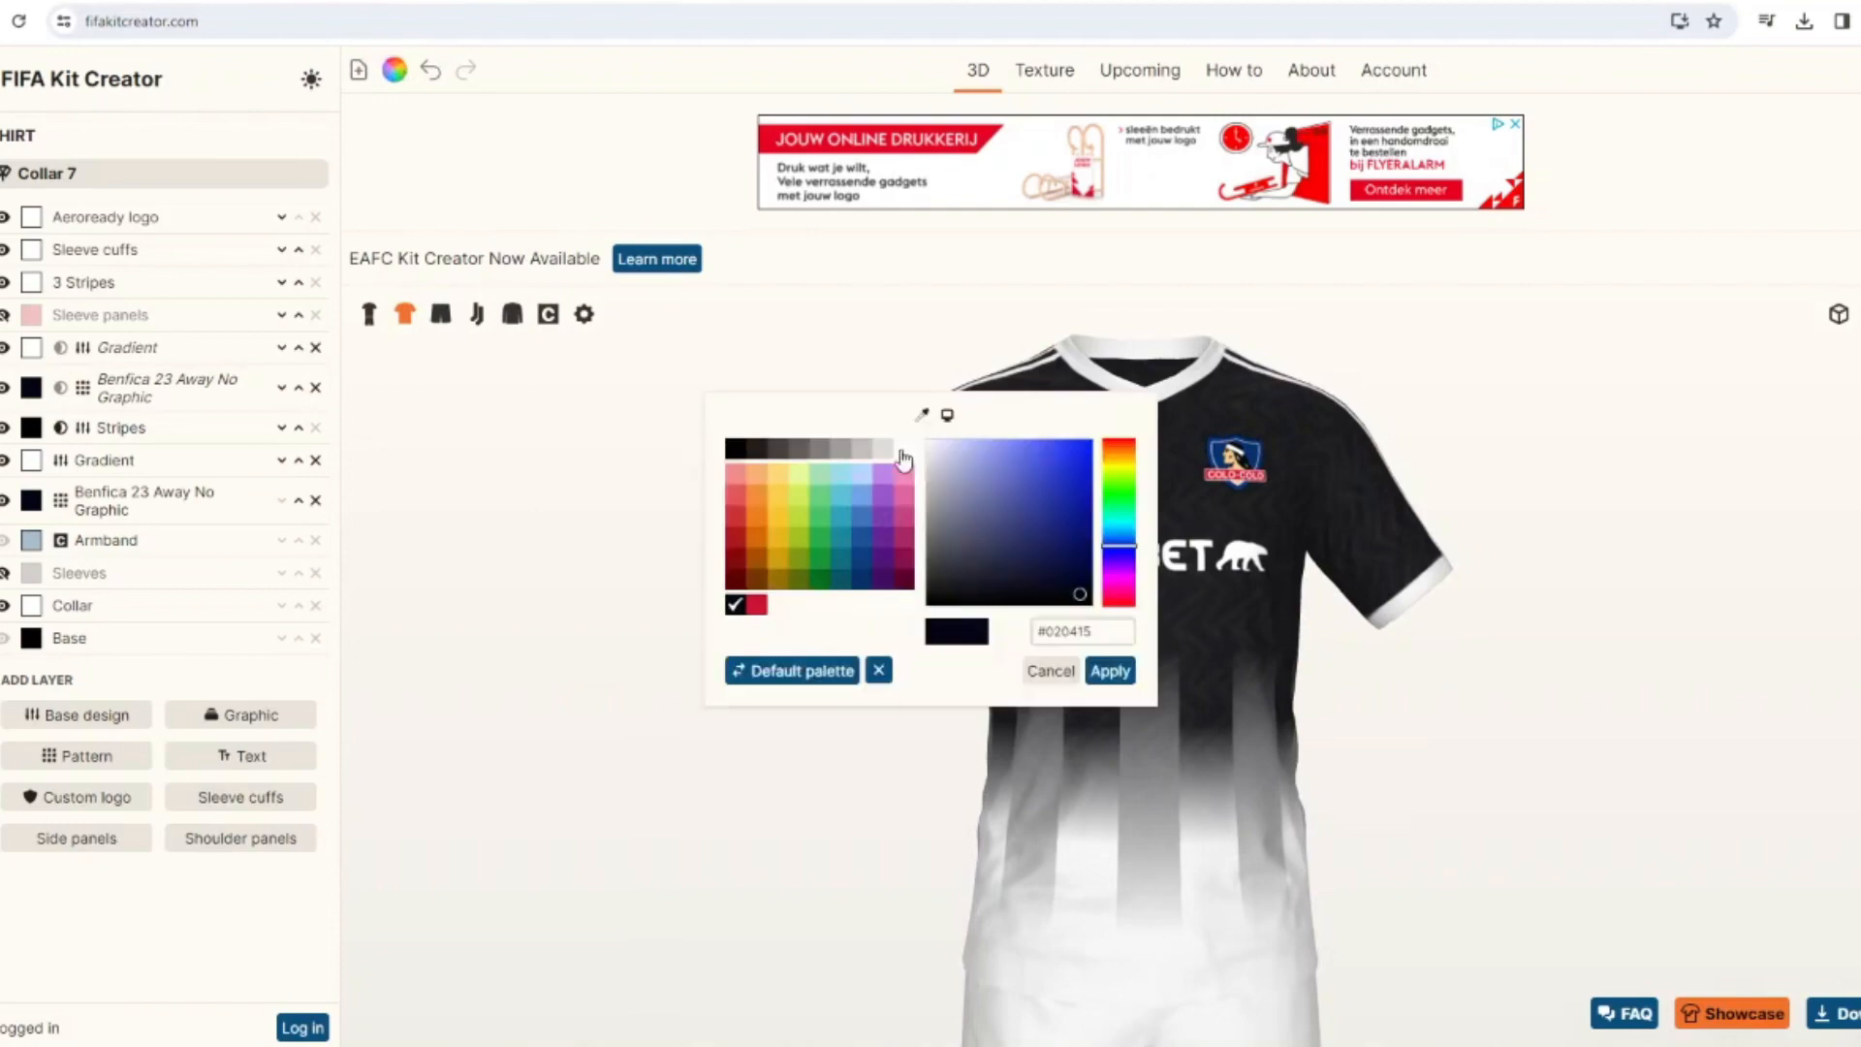
pyautogui.click(901, 451)
pyautogui.click(1110, 669)
pyautogui.click(964, 648)
# Reduce the opacity of the upper Benfica 23 Away No Graphic pattern to about 3 and the lower one to 5.
pyautogui.click(163, 390)
pyautogui.scroll(-1, 103, 594)
pyautogui.moveTo(76, 867); pyautogui.dragTo(27, 868)
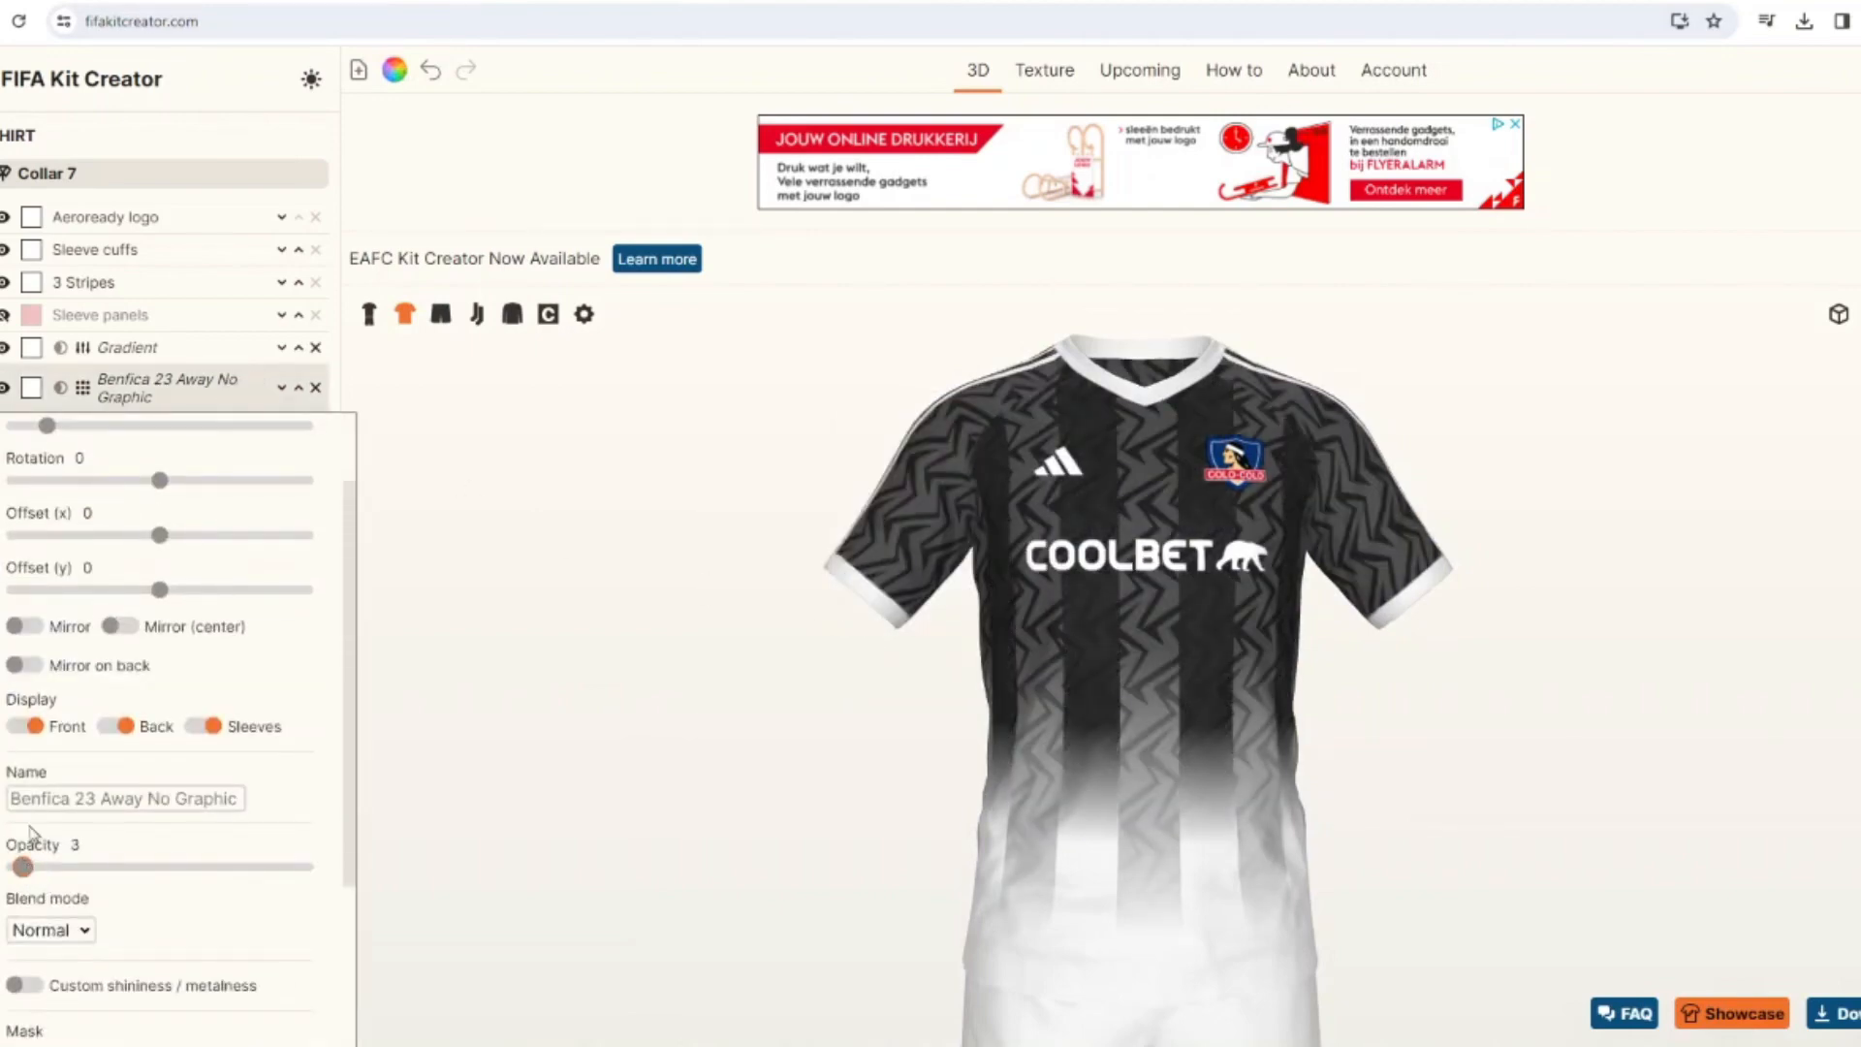
pyautogui.click(120, 395)
pyautogui.click(83, 503)
pyautogui.scroll(-4, 72, 824)
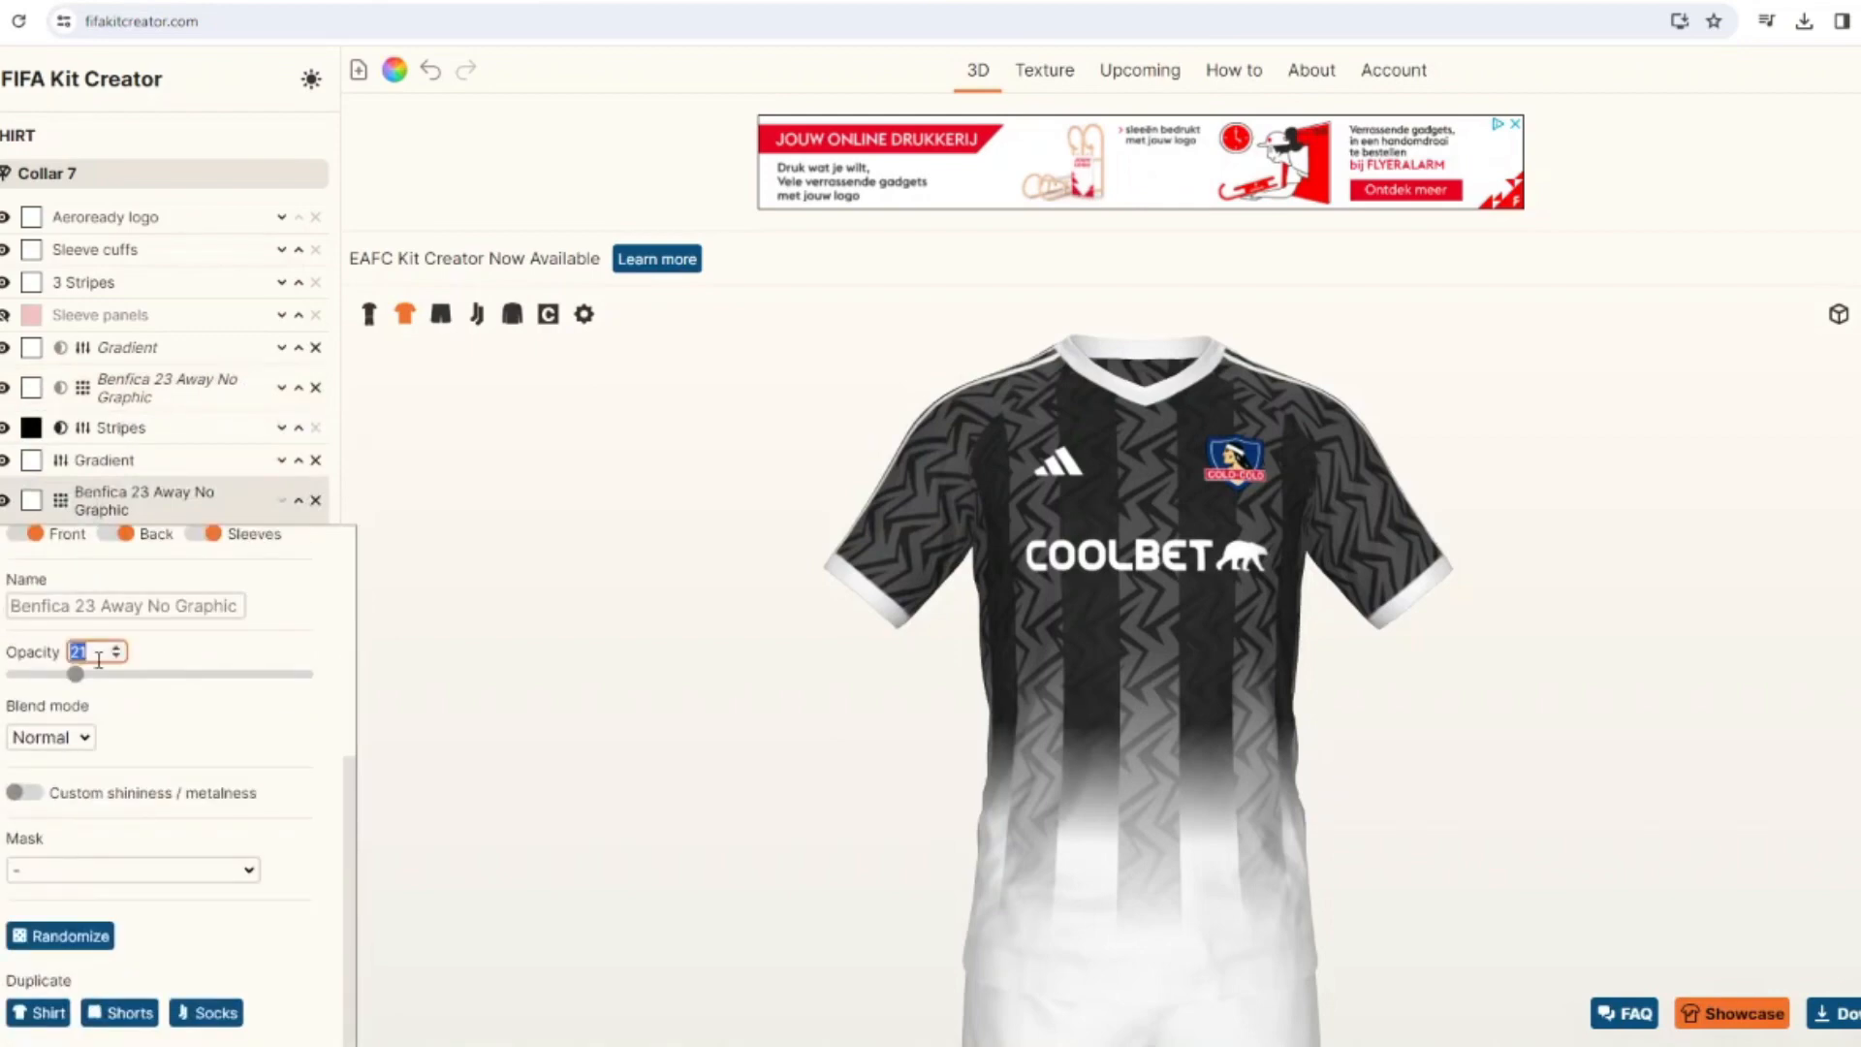
pyautogui.write('5')
# Delete both Benfica 23 Away No Graphic patterns from the shirt.
pyautogui.click(315, 500)
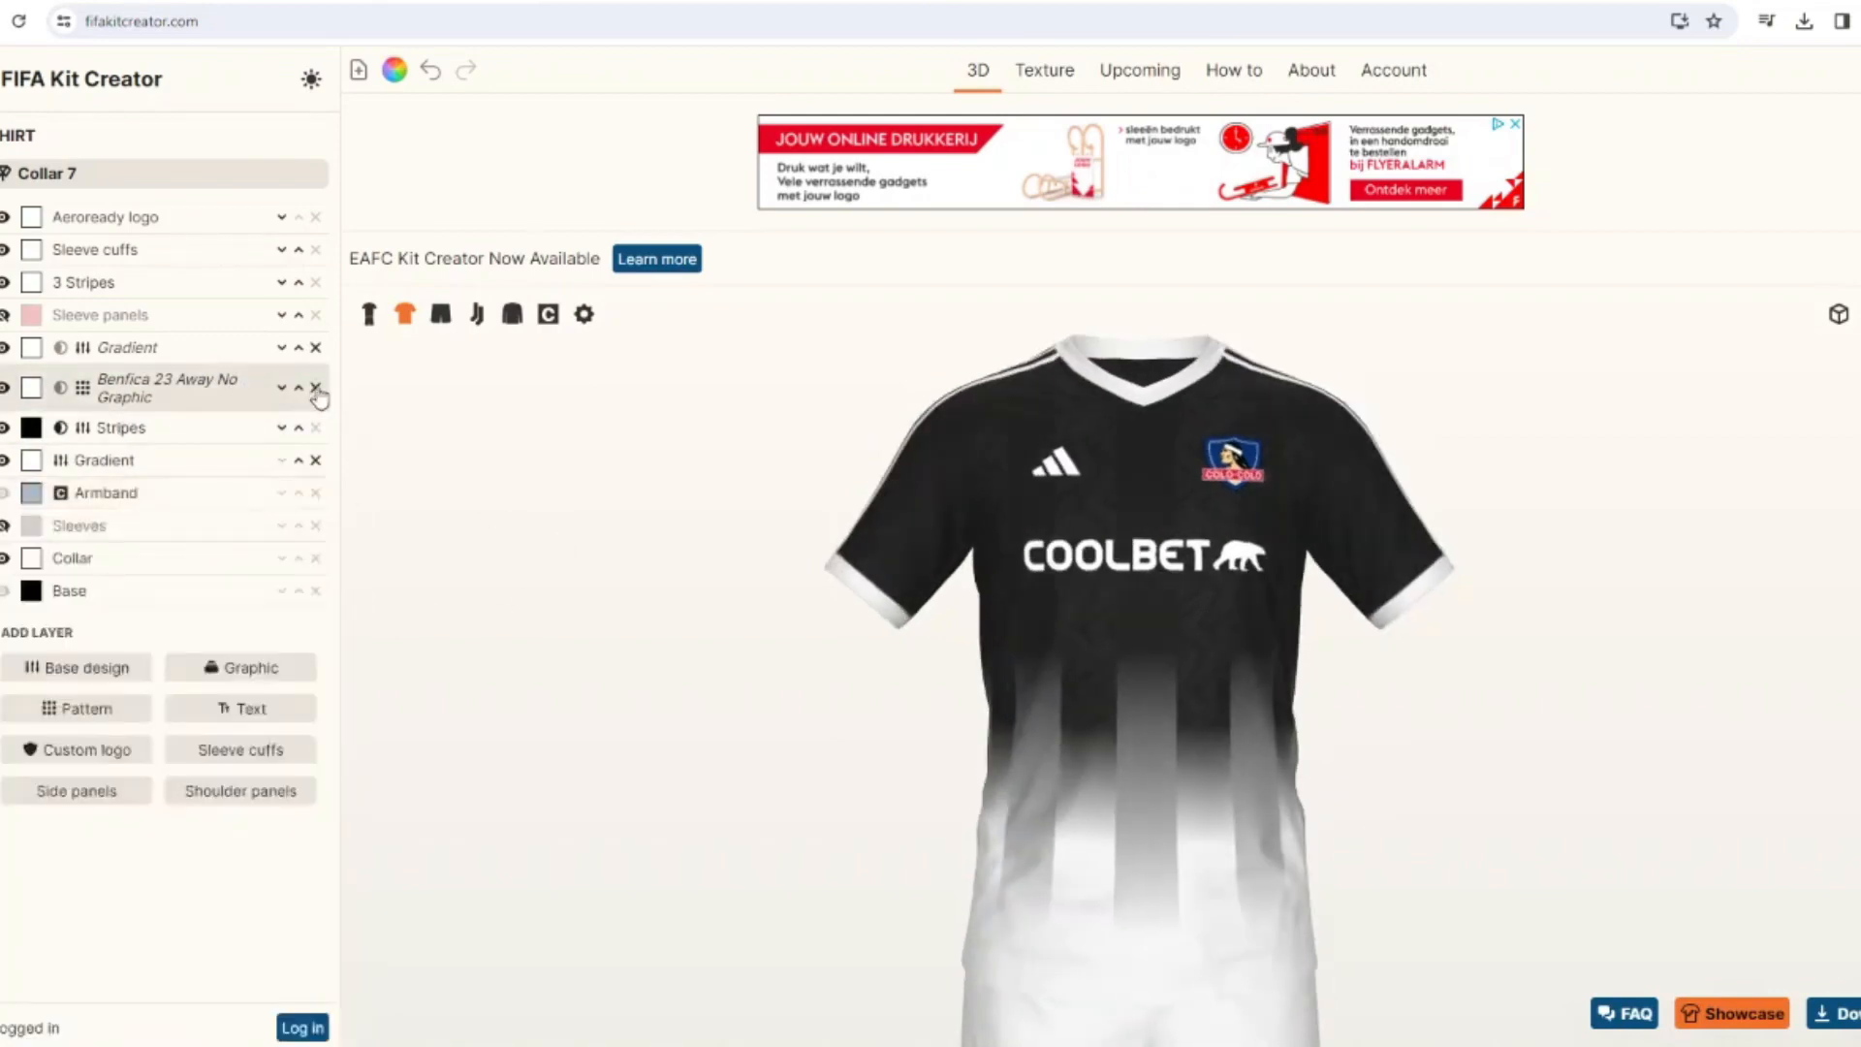
pyautogui.click(315, 387)
# Add the Leafs 3 pattern to the shirt and mask it with the Gradient layer.
pyautogui.click(87, 662)
pyautogui.scroll(-3, 1572, 630)
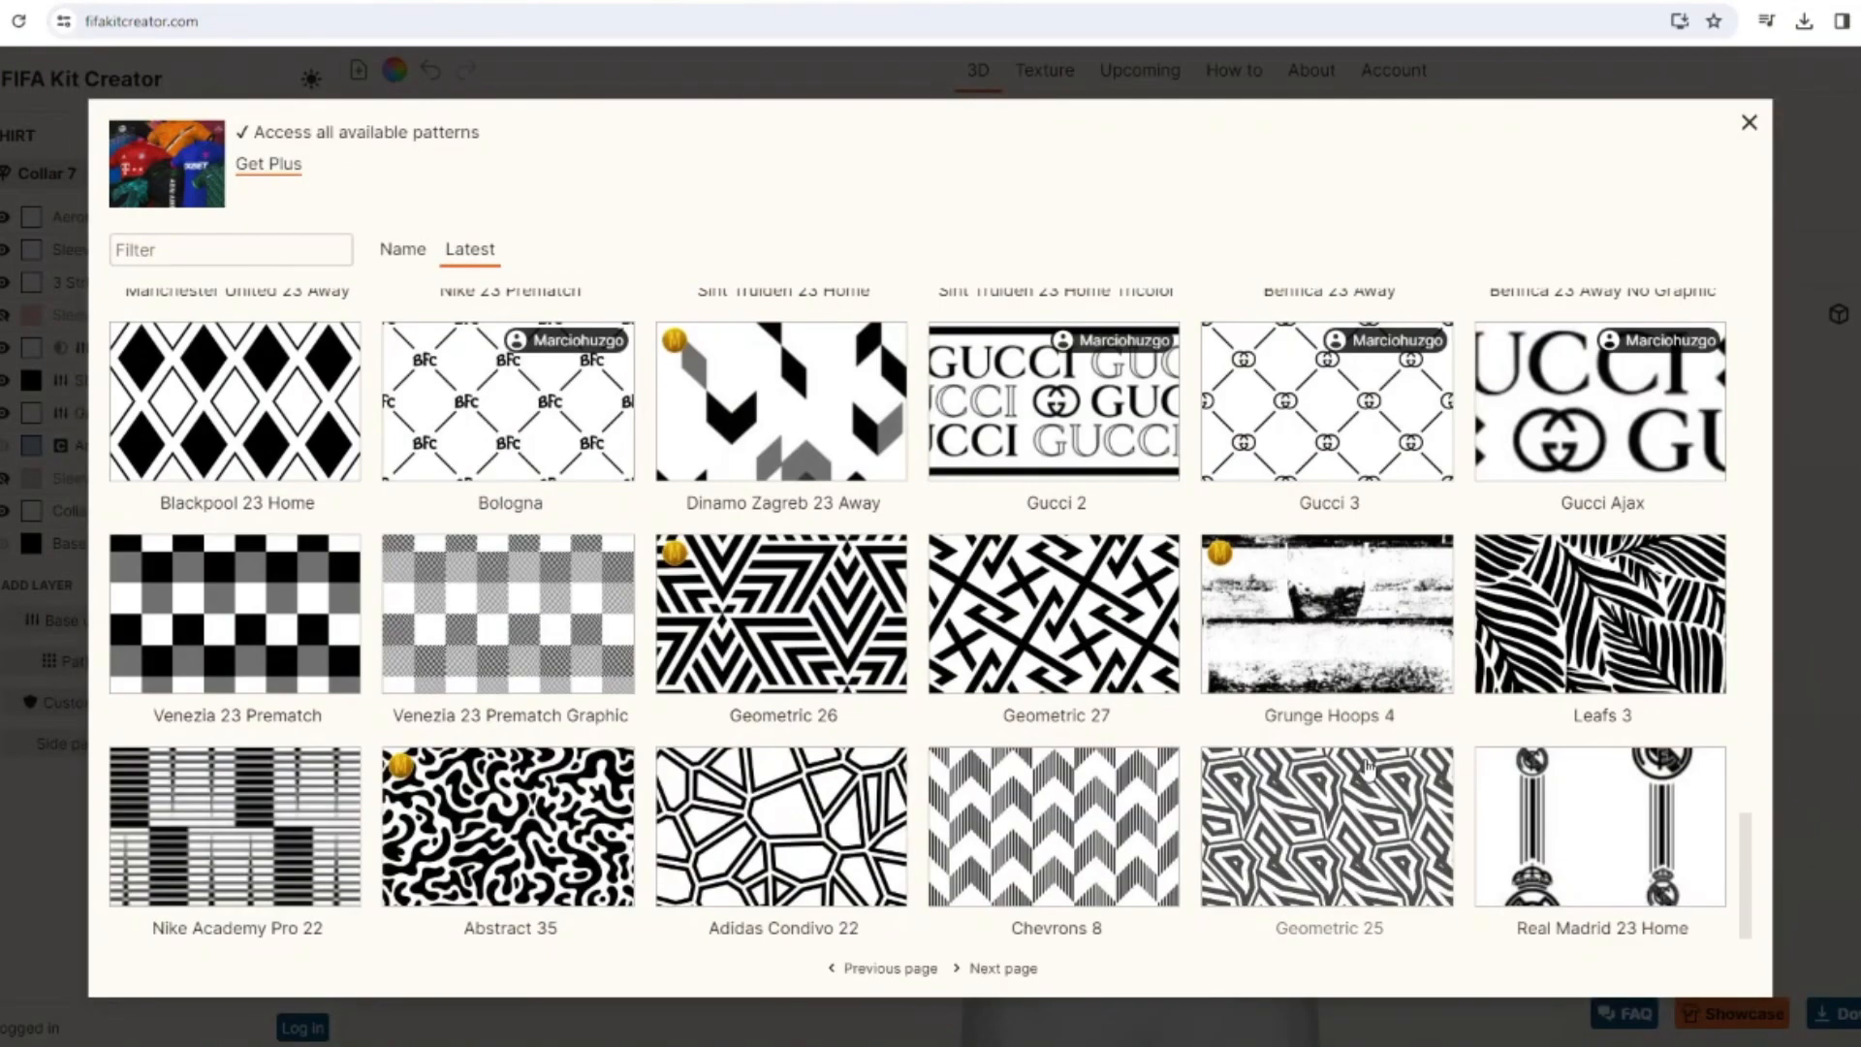
pyautogui.click(1572, 630)
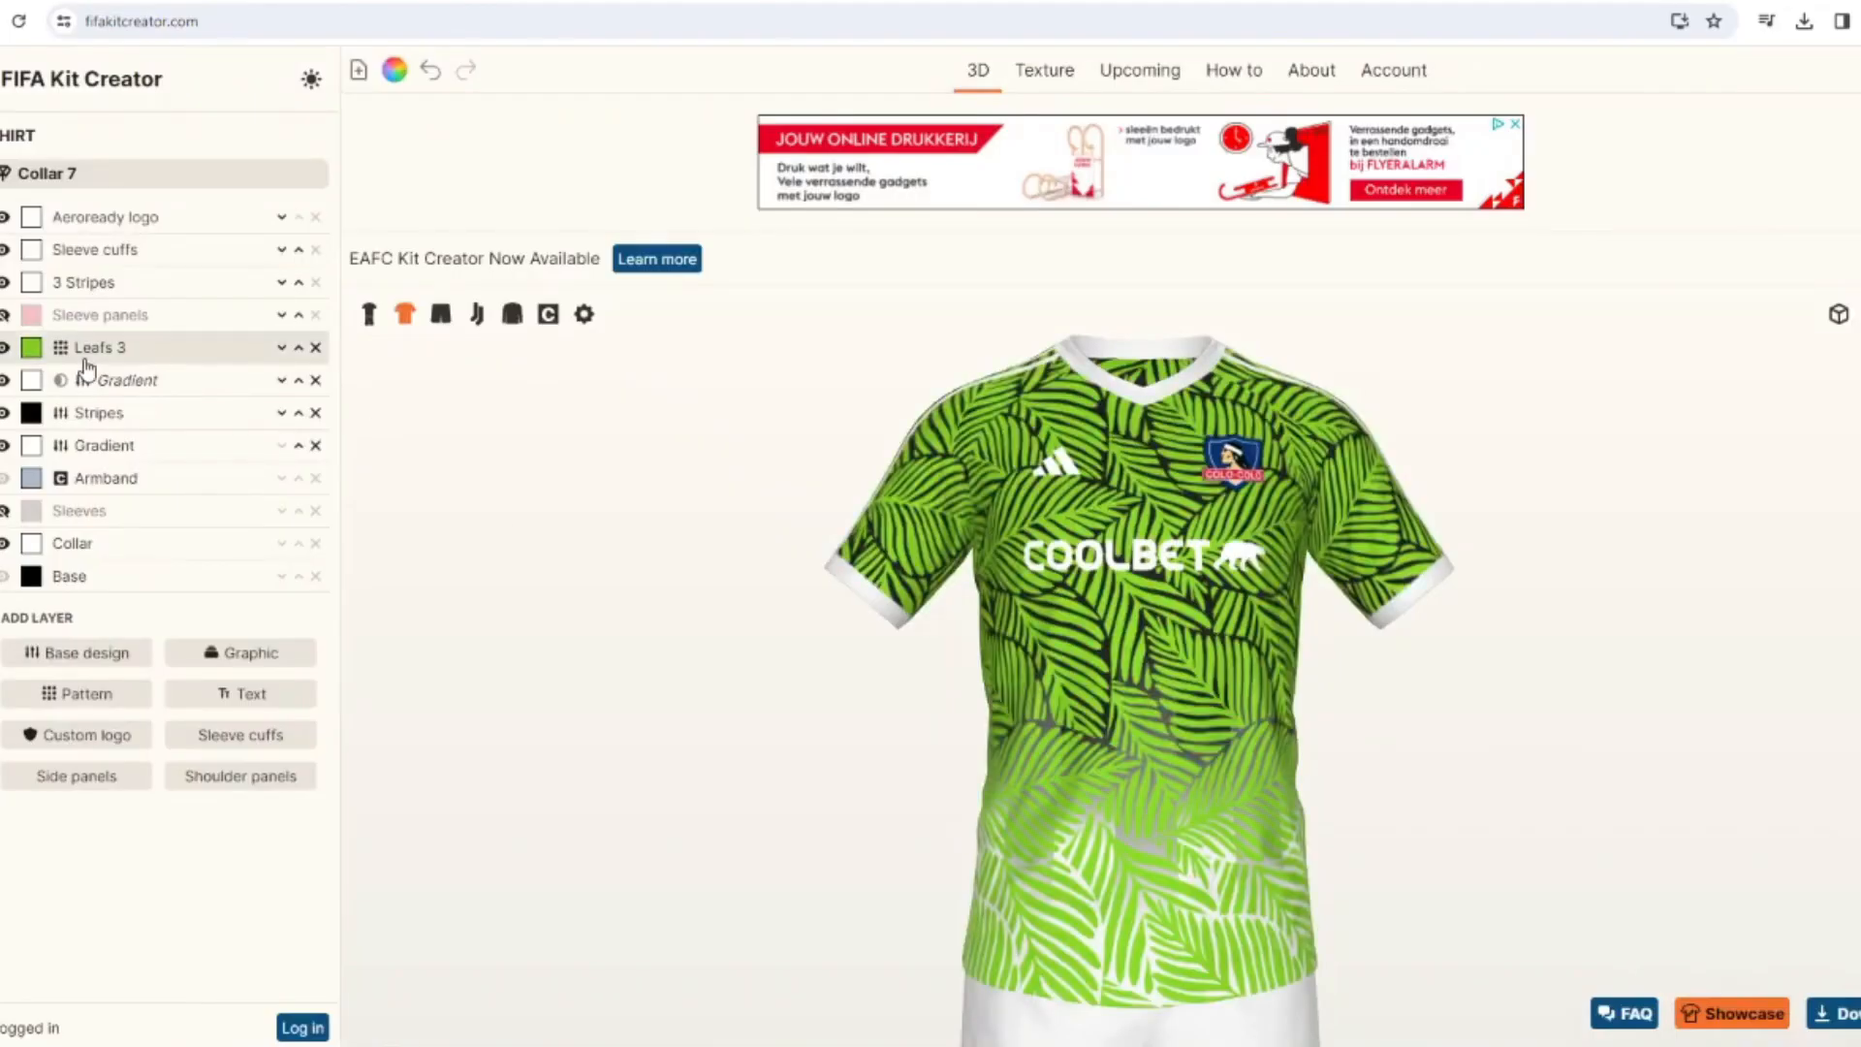
pyautogui.click(85, 355)
pyautogui.scroll(-2, 87, 460)
pyautogui.click(73, 869)
pyautogui.click(59, 710)
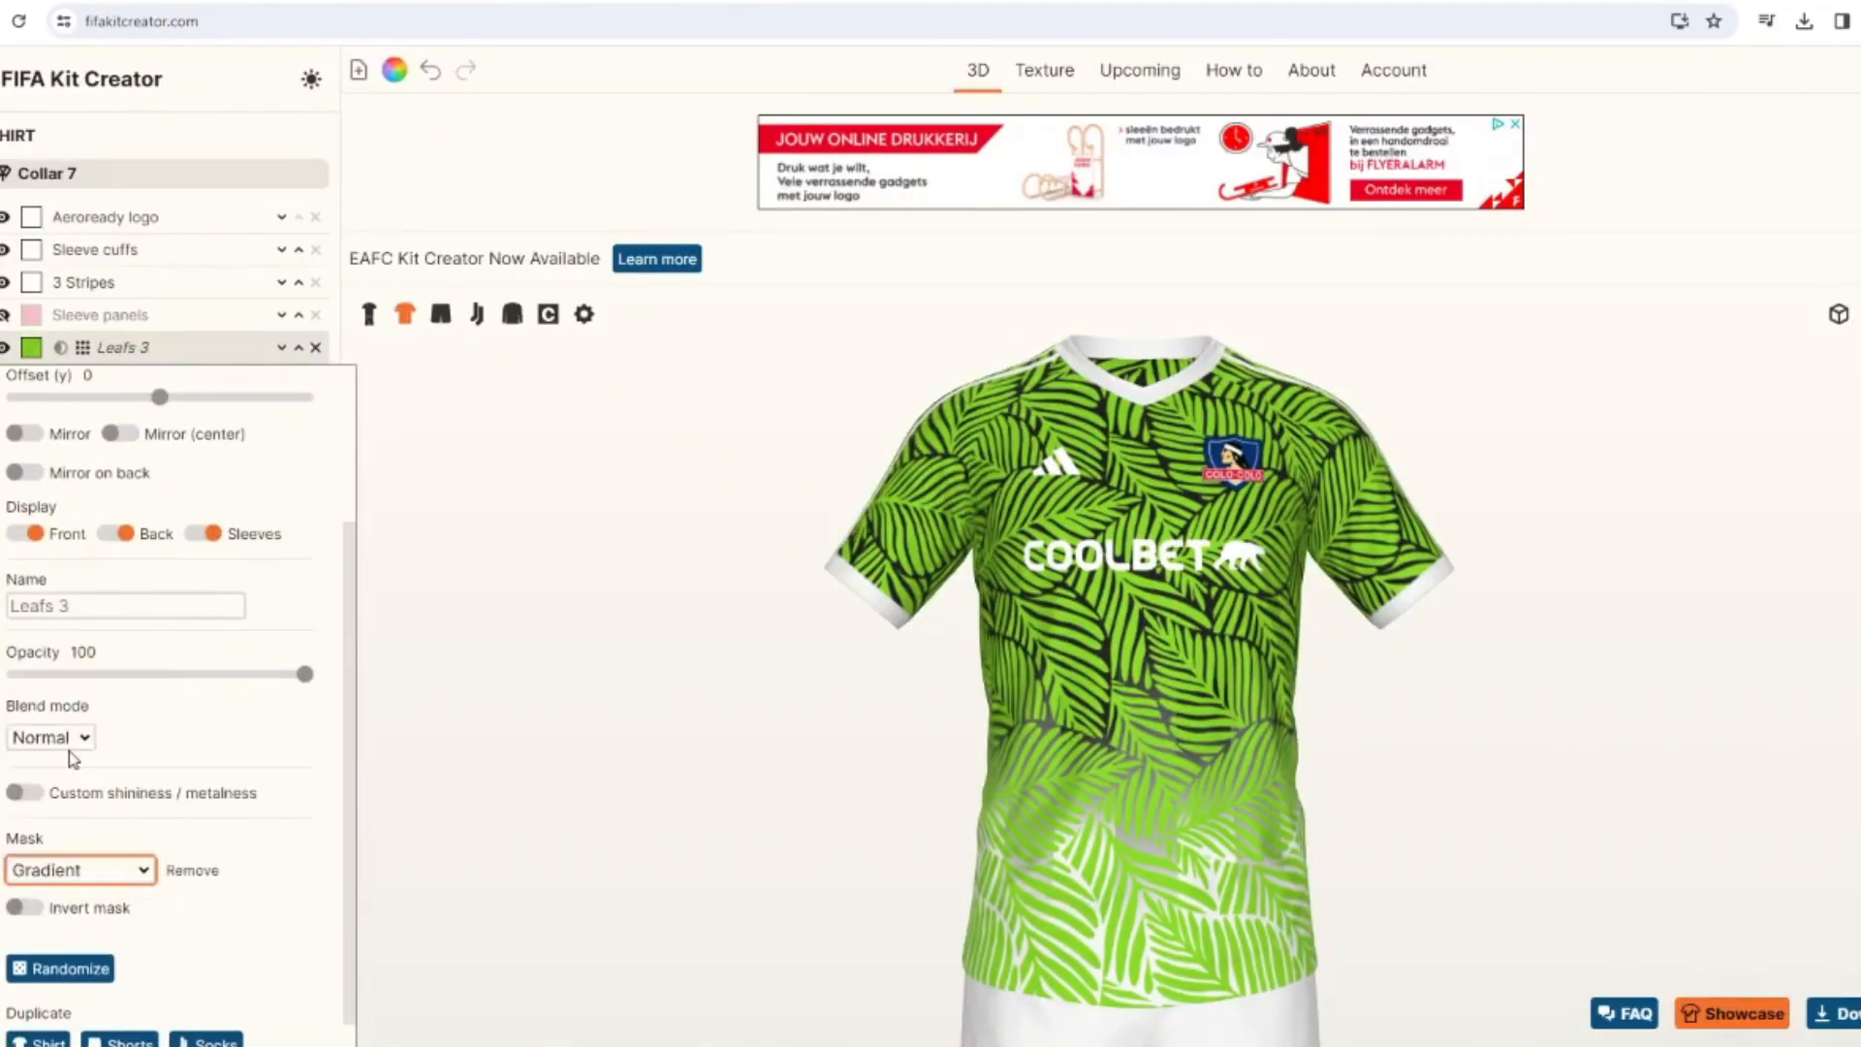
# Recolor the shirt's Leafs 3 pattern light gray.
pyautogui.click(31, 348)
pyautogui.click(883, 450)
pyautogui.click(1107, 670)
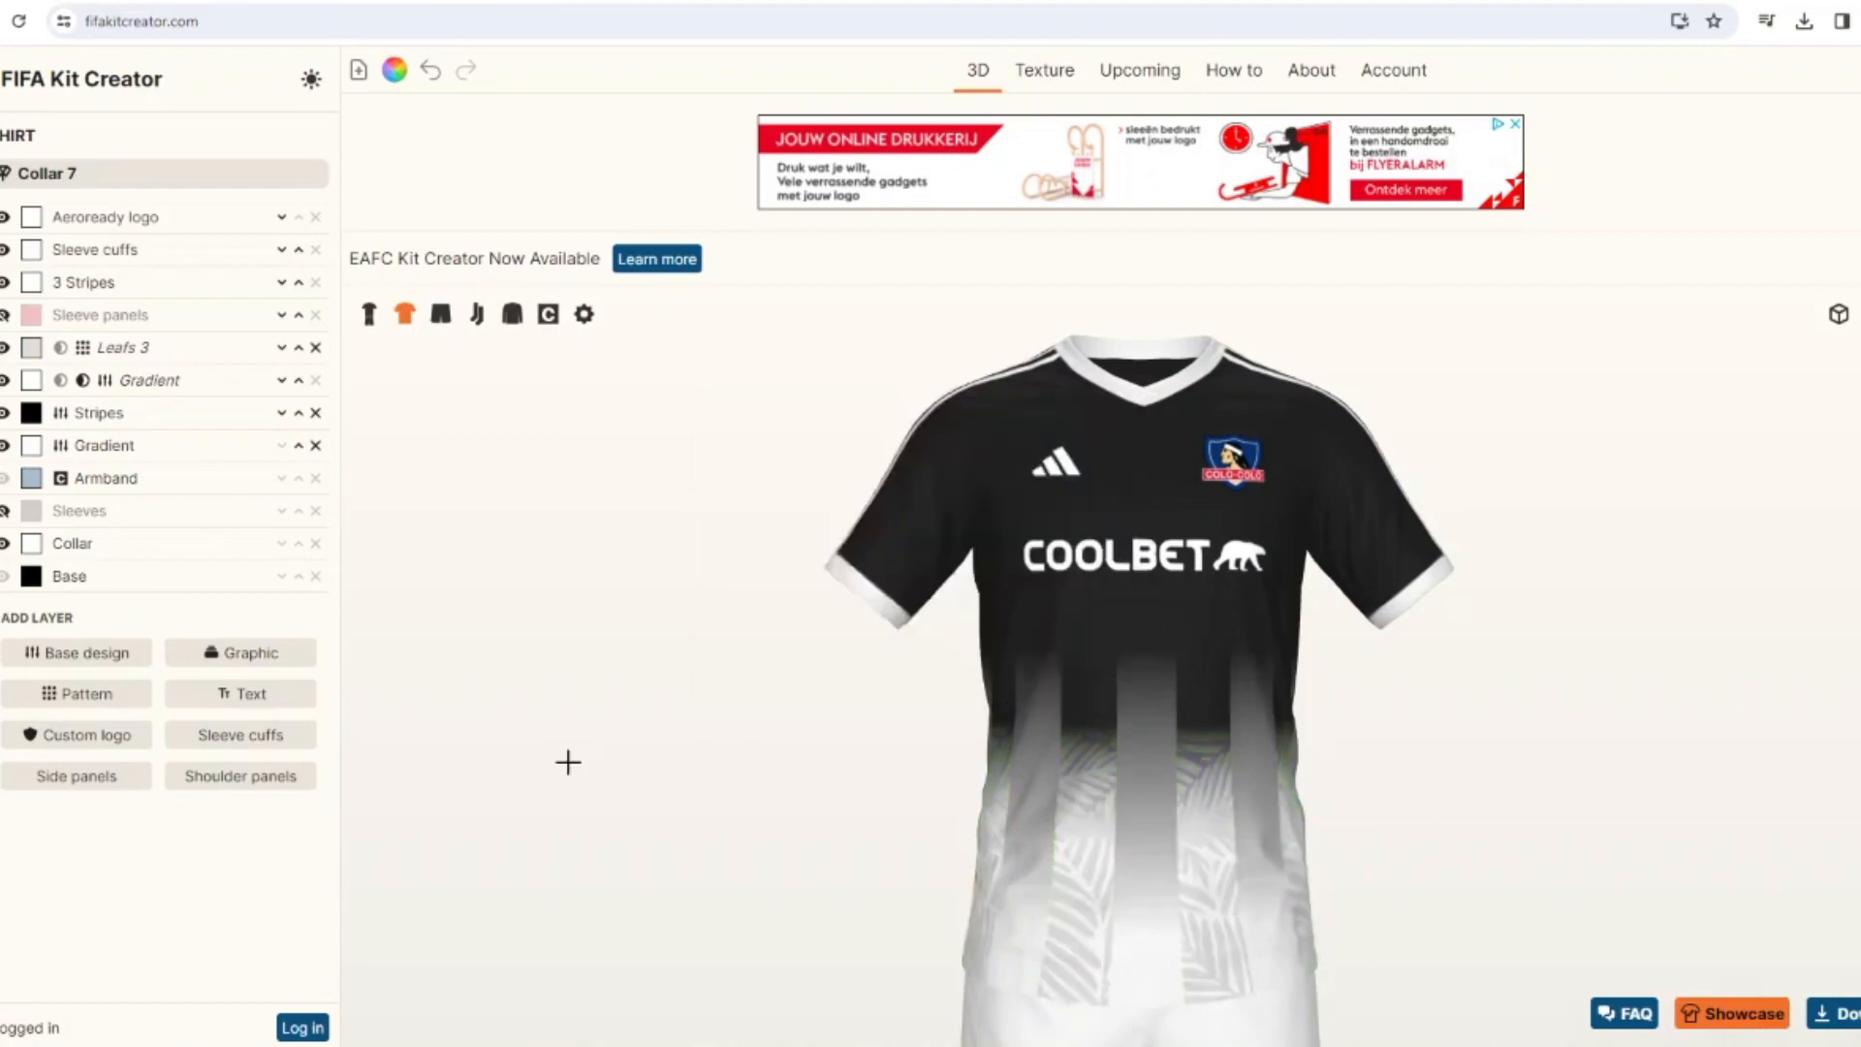
pyautogui.click(86, 653)
pyautogui.scroll(-3, 113, 747)
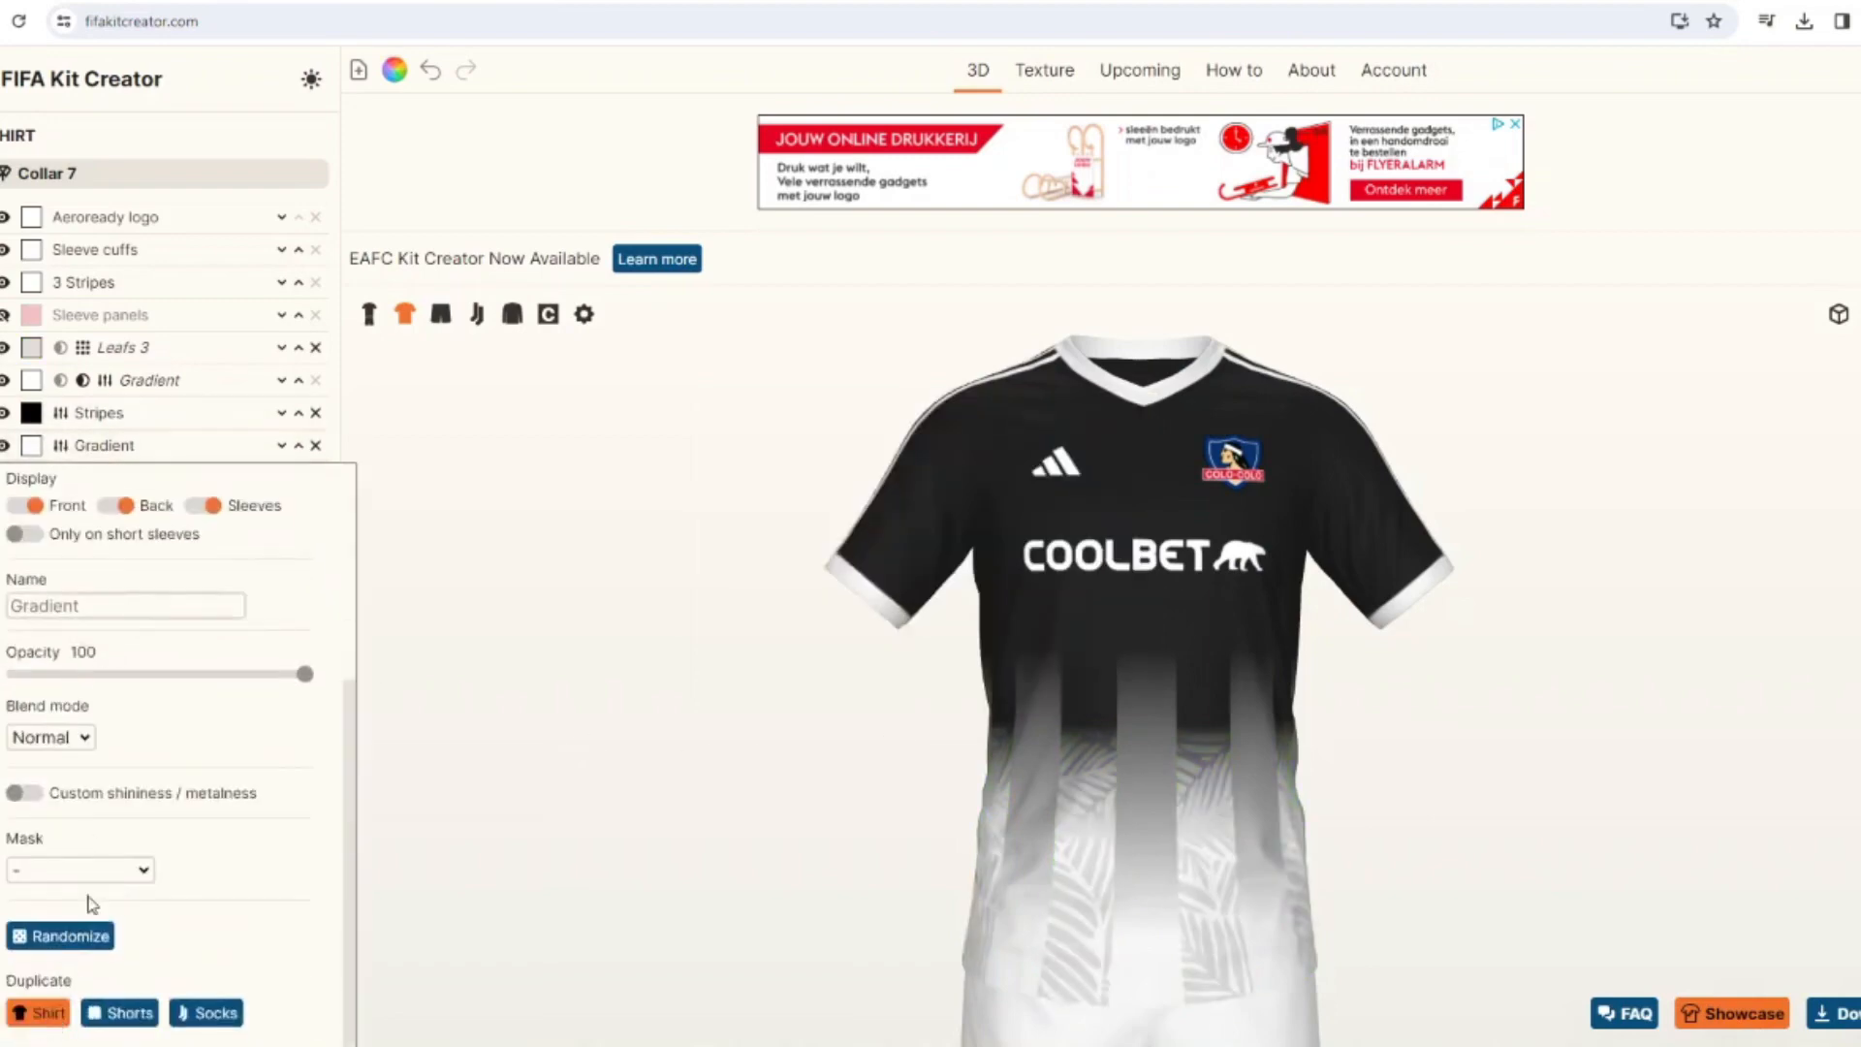
pyautogui.scroll(1, 90, 904)
pyautogui.scroll(-1, 90, 905)
pyautogui.click(315, 477)
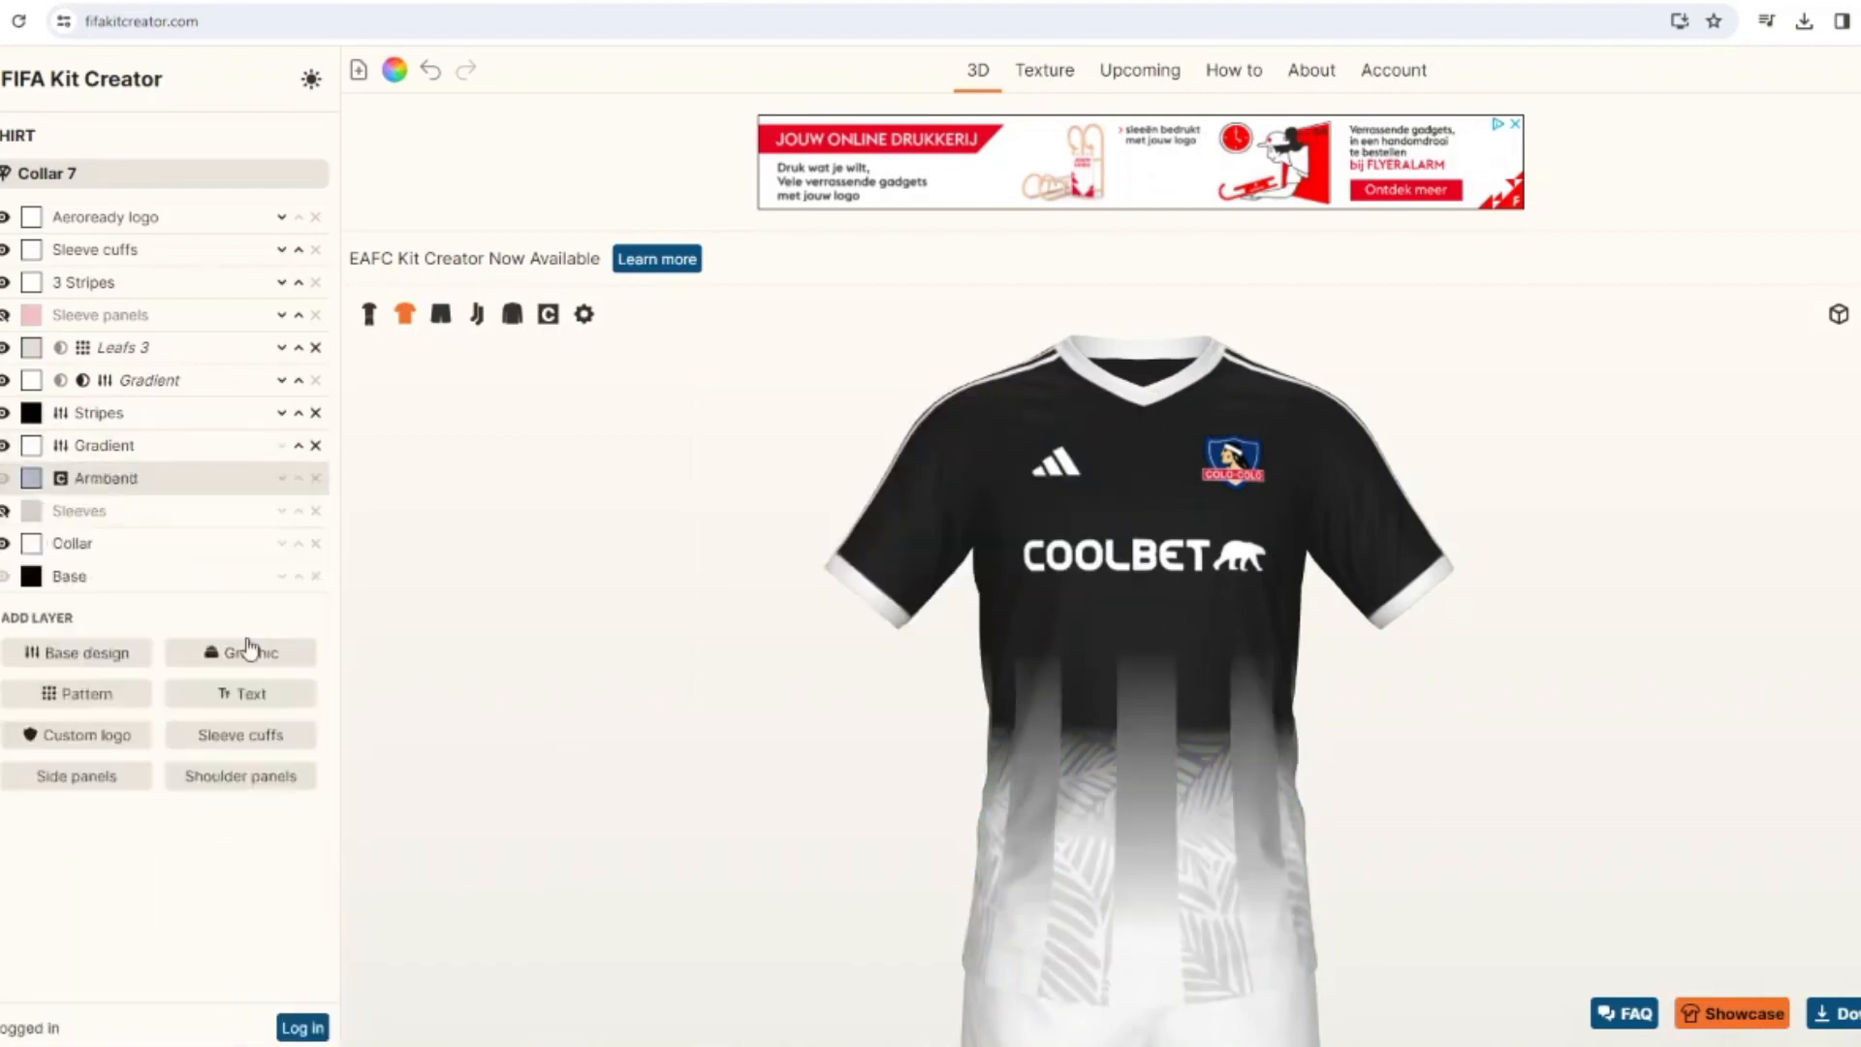
# Try duplicating the Leafs 3 pattern on the shirt with the copy masked by the Gradient layer, and remove the copy.
pyautogui.click(116, 347)
pyautogui.click(43, 1012)
pyautogui.click(80, 869)
pyautogui.click(85, 704)
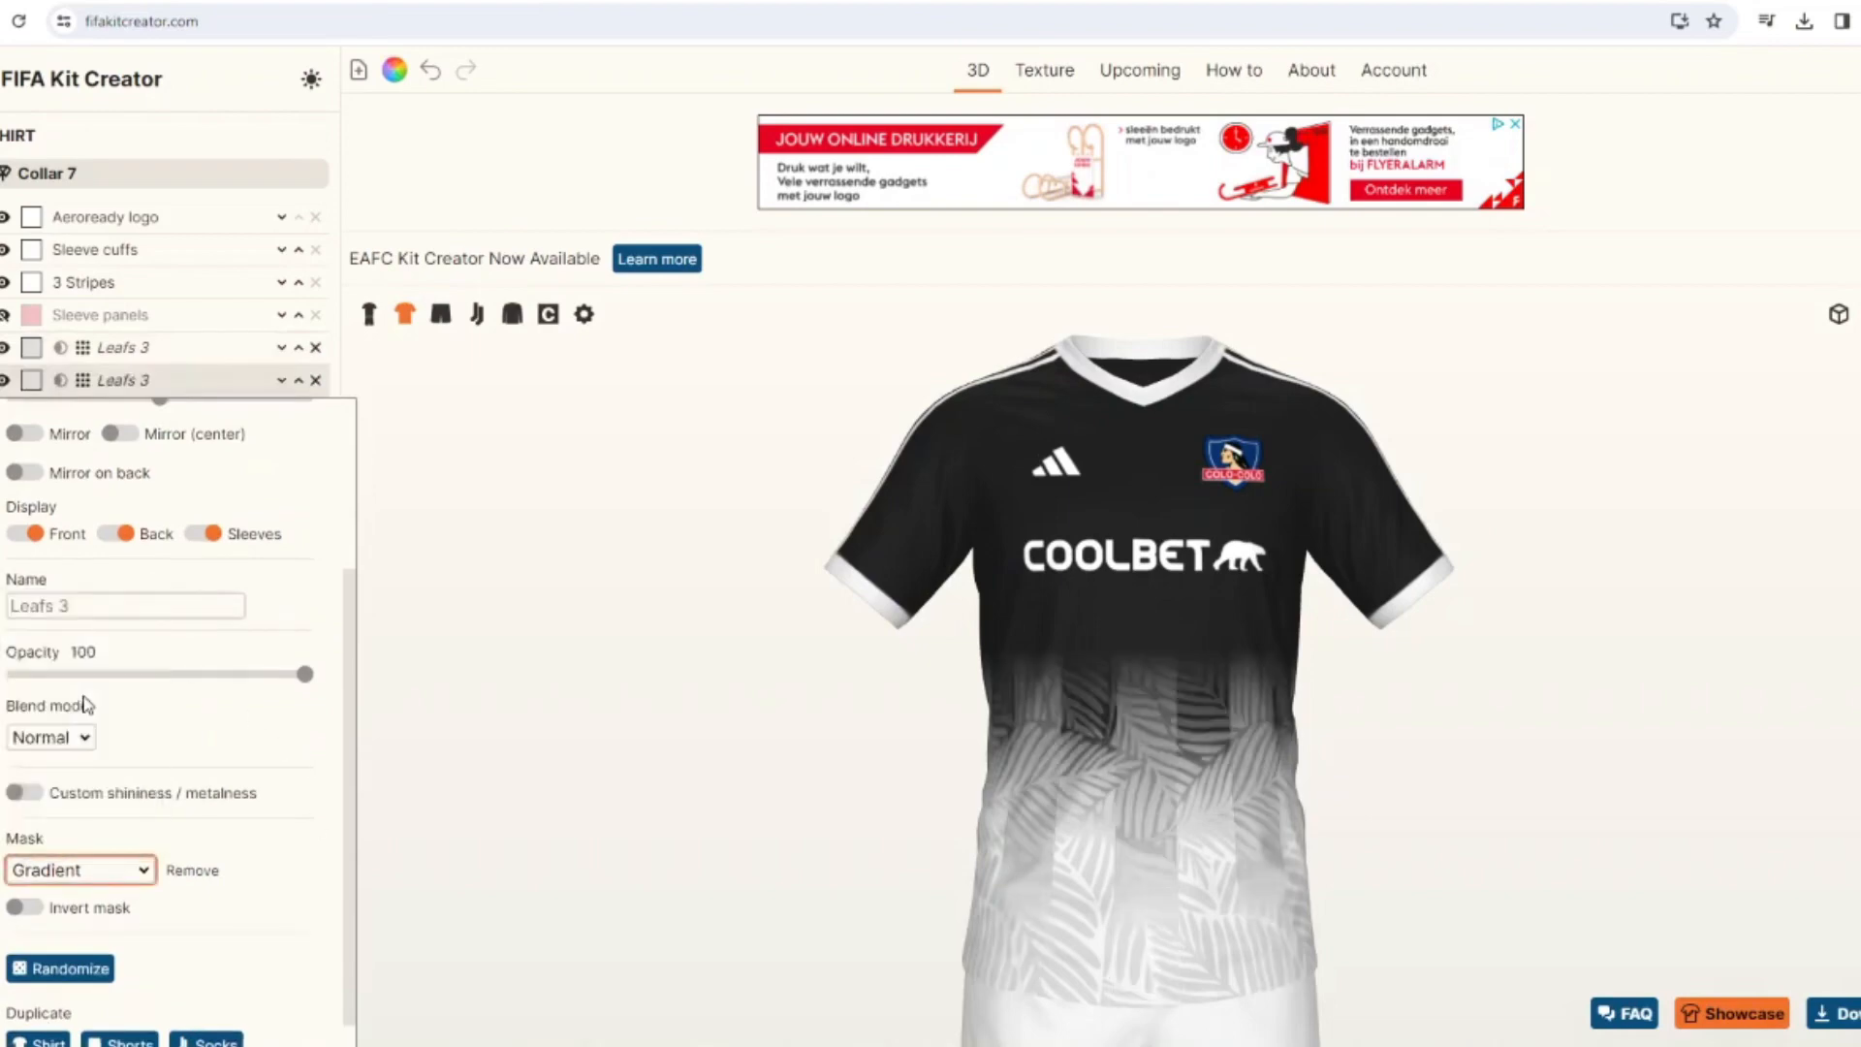
pyautogui.click(314, 381)
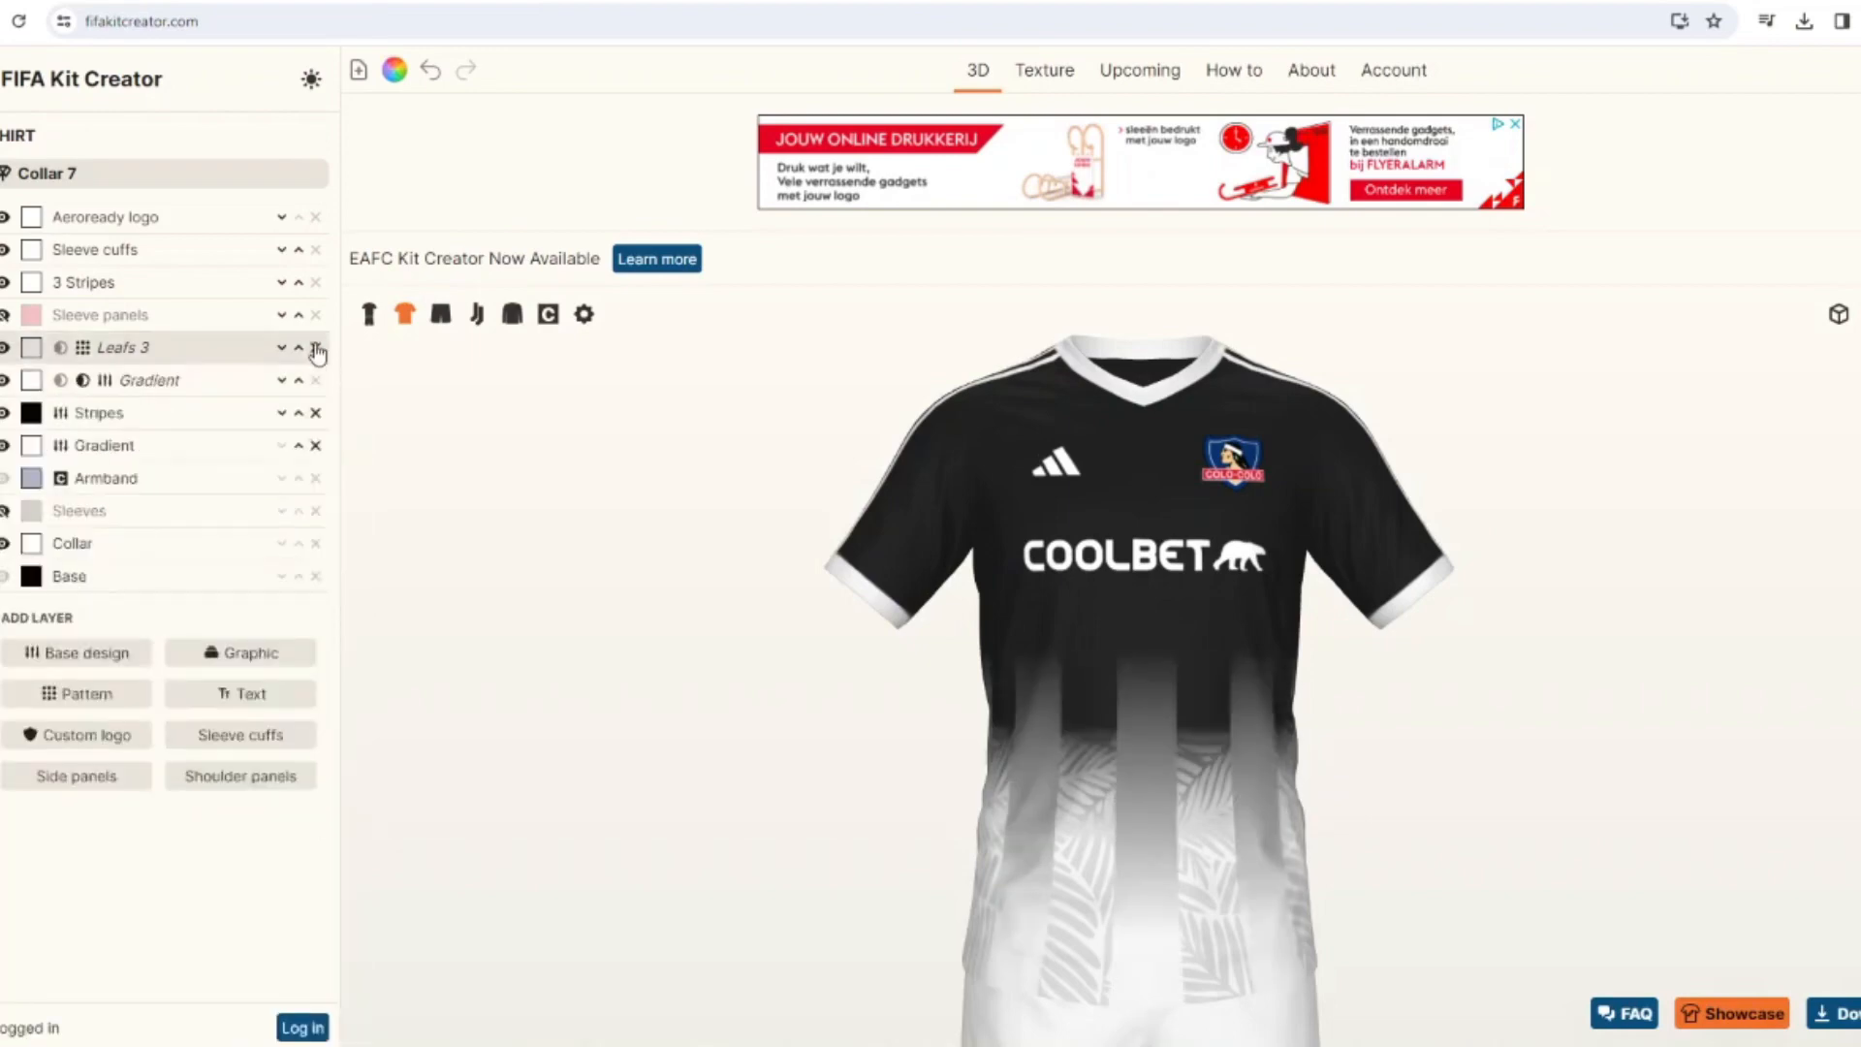
# Try the shirt's Leafs 3 pattern in black, #000000, and delete the pattern.
pyautogui.click(32, 348)
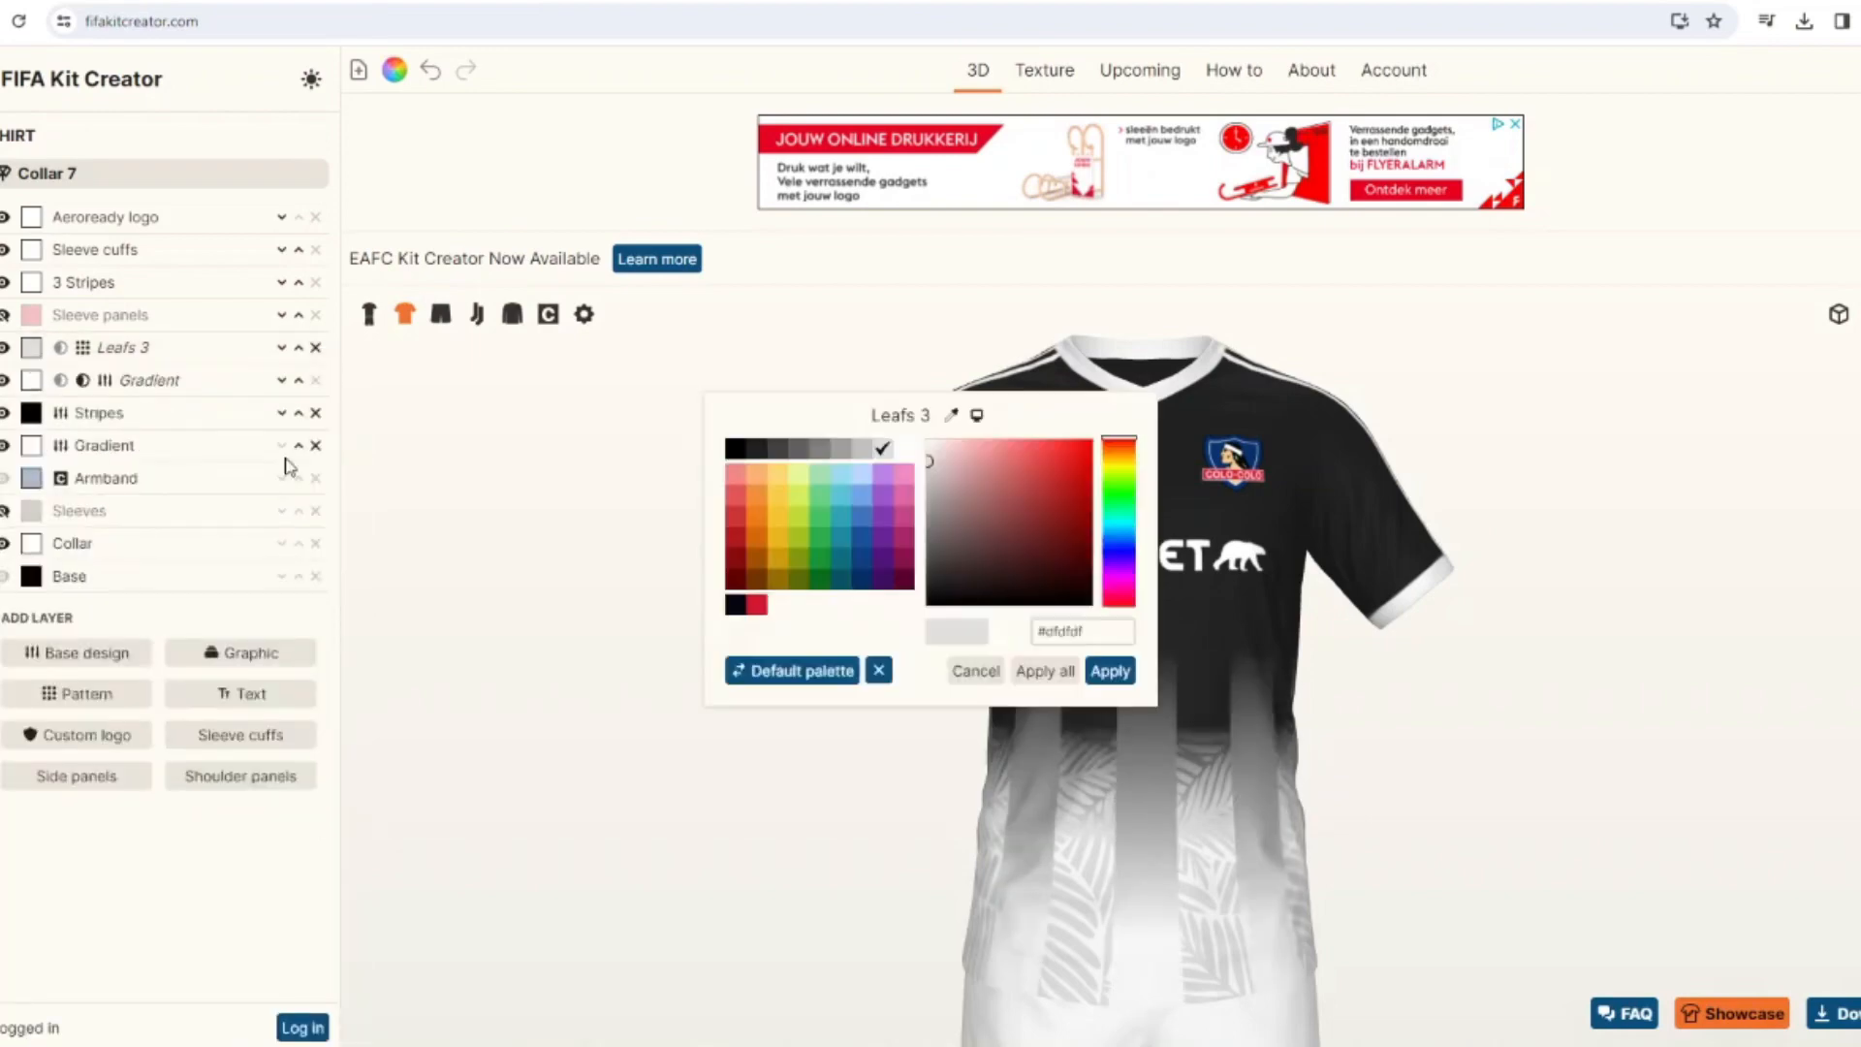
pyautogui.click(1110, 671)
pyautogui.click(314, 347)
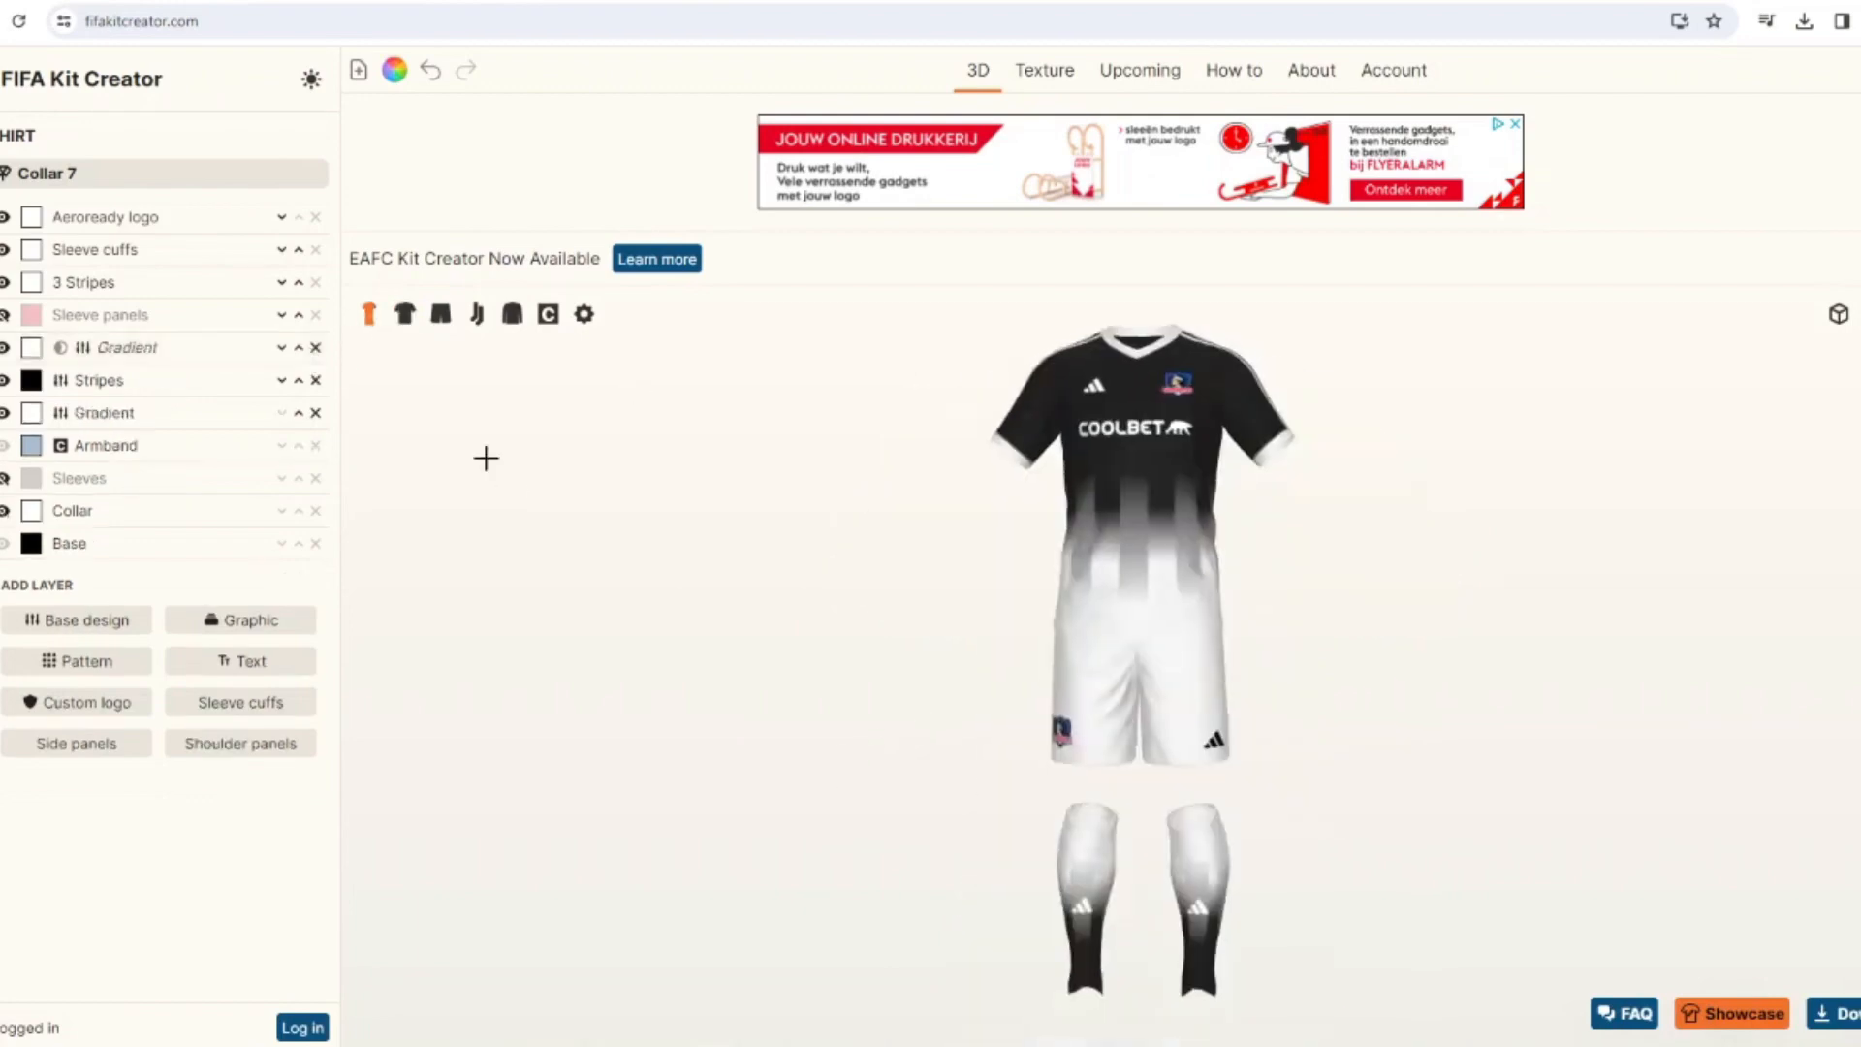
# Add the Collar 7-6 graphic to the shirt and set its first color to white, #ffffff.
pyautogui.click(241, 619)
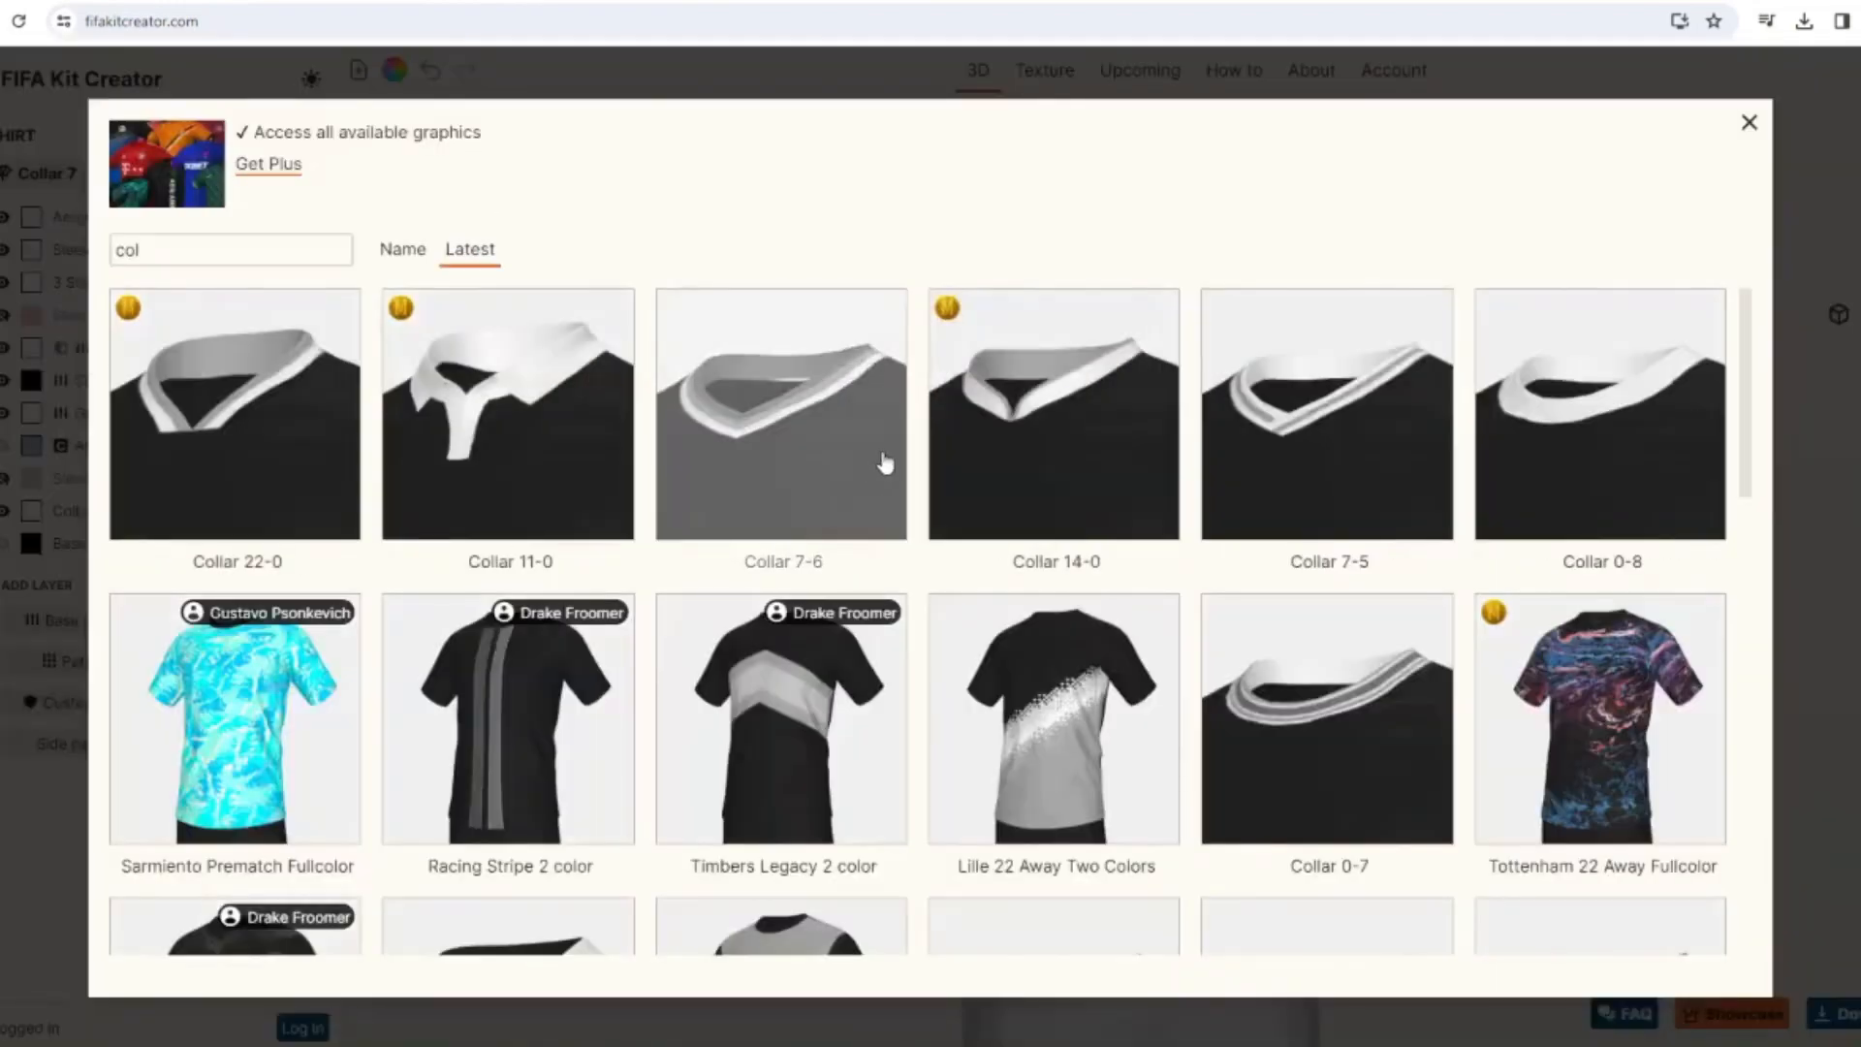
pyautogui.click(874, 459)
pyautogui.click(32, 388)
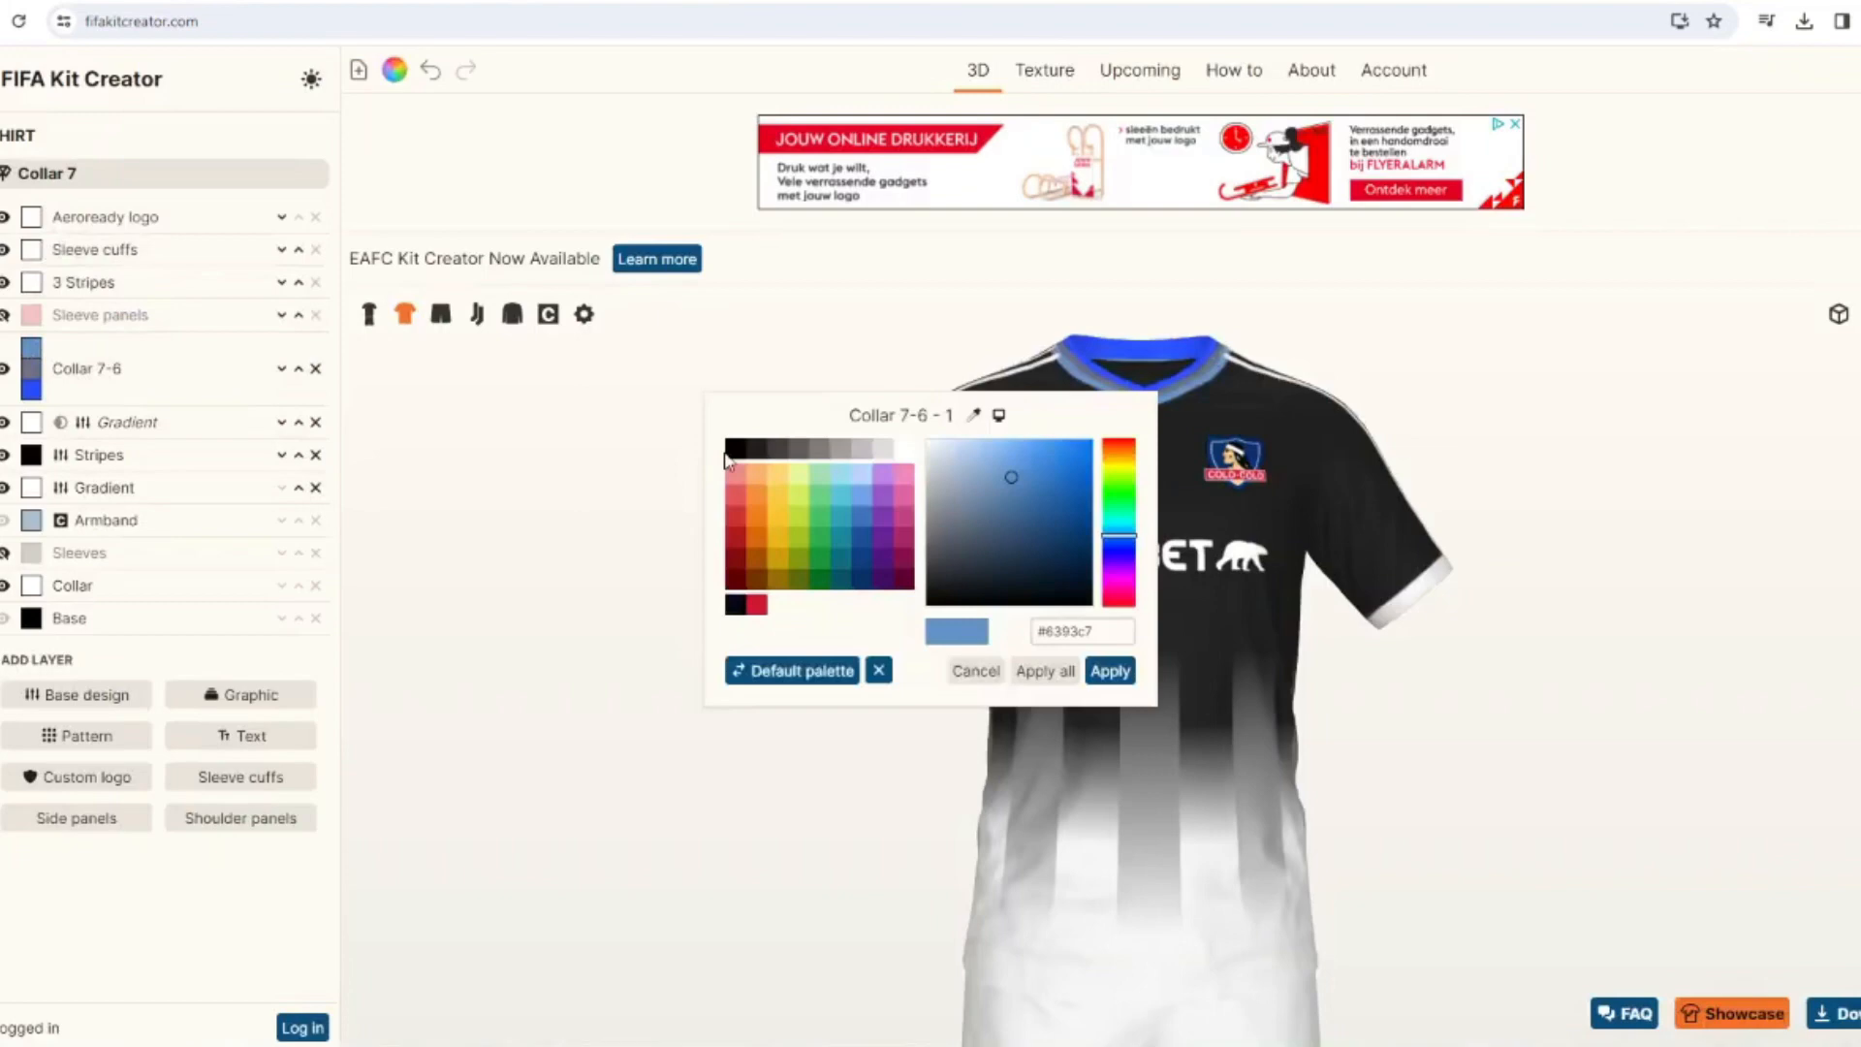
pyautogui.click(1107, 670)
# Set the Collar 7-6 graphic's second color to the saved red, #cf152d, and its third color to white.
pyautogui.click(32, 368)
pyautogui.click(756, 605)
pyautogui.click(1108, 670)
pyautogui.click(32, 389)
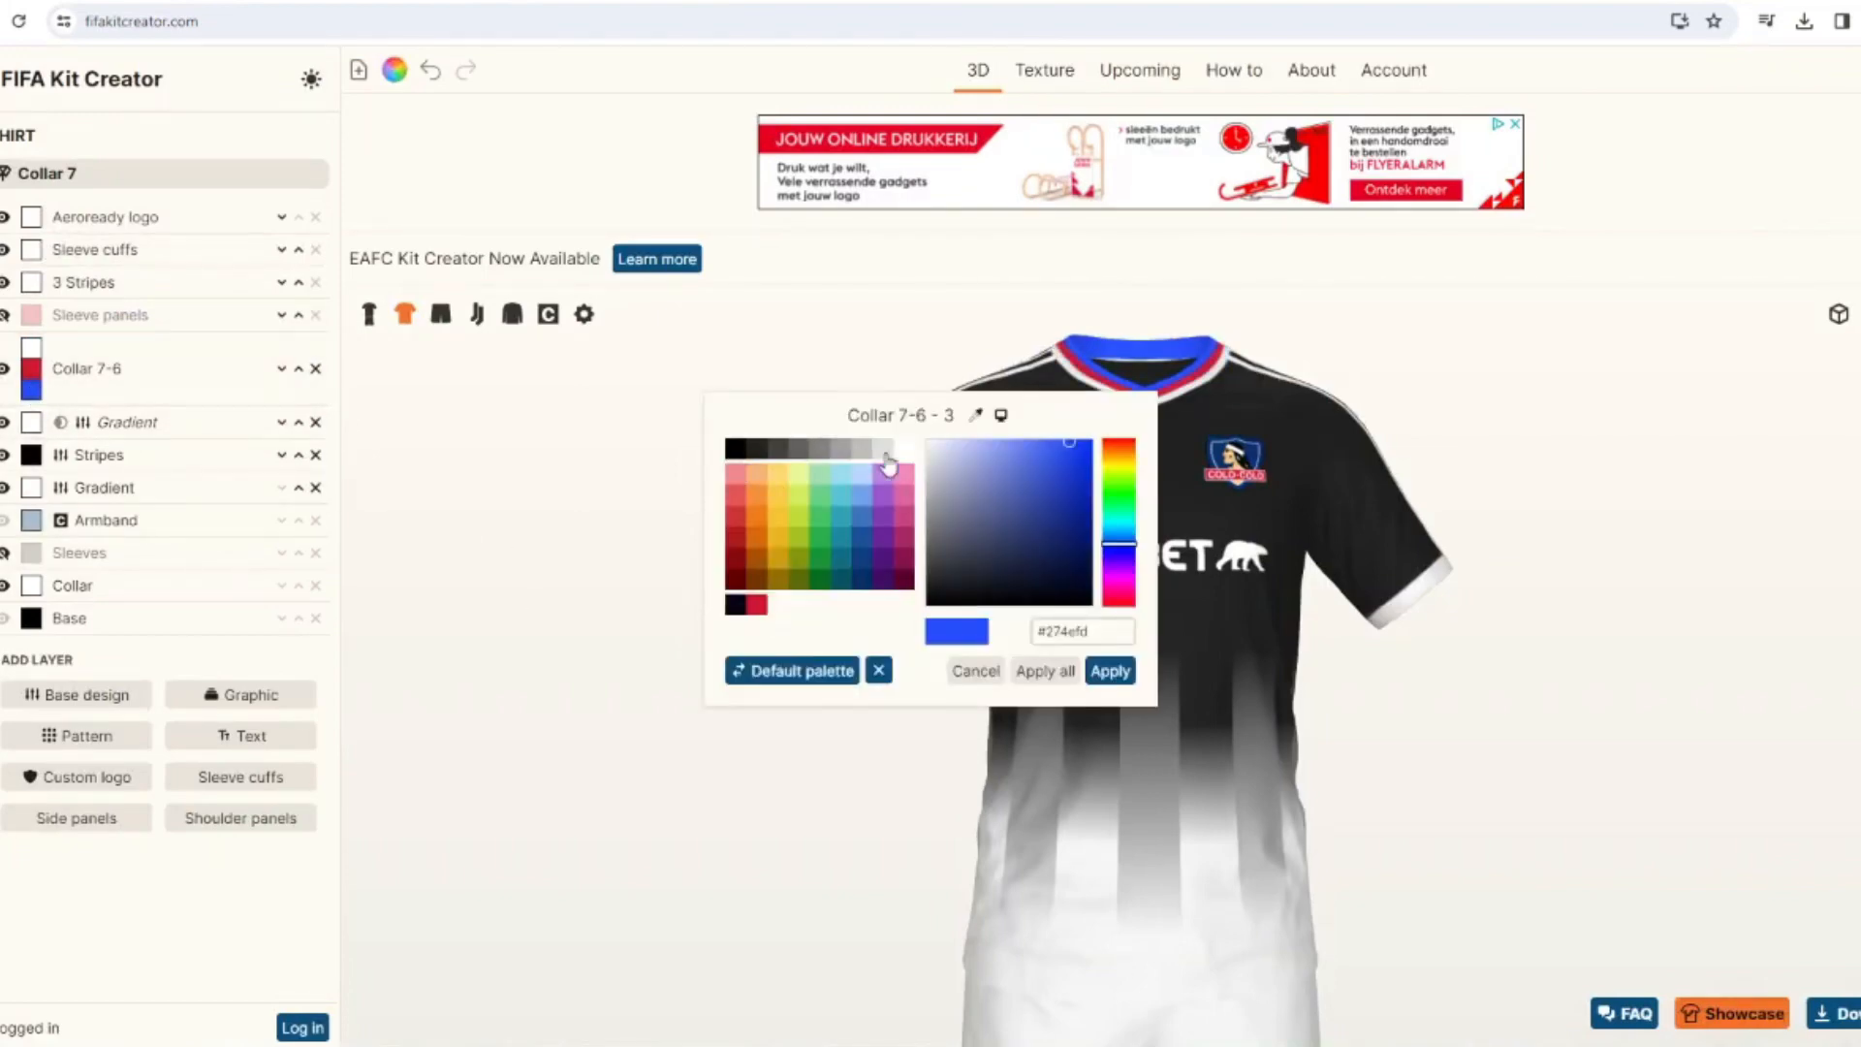
pyautogui.click(887, 455)
pyautogui.click(1106, 668)
# Set the Collar 7-6 graphic's second color to the navy blue sampled from the team crest.
pyautogui.click(32, 368)
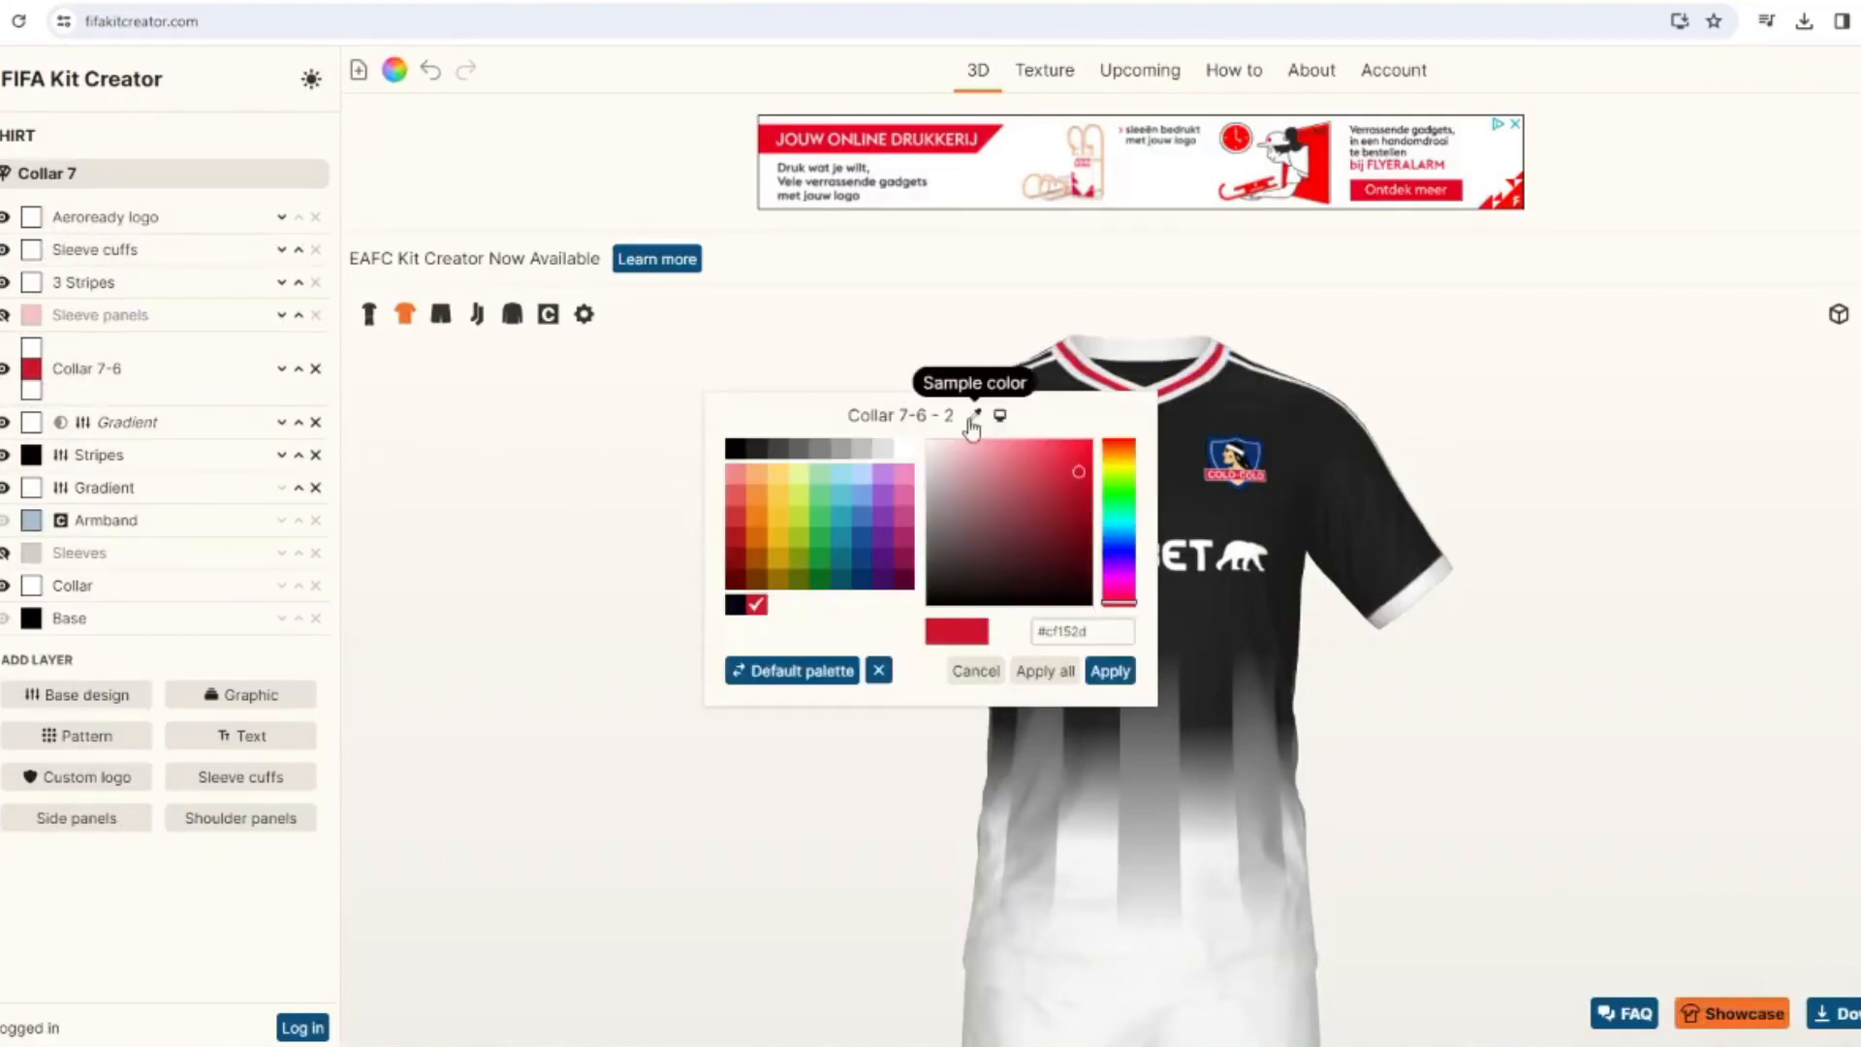
pyautogui.click(974, 415)
pyautogui.click(1229, 457)
pyautogui.click(1110, 669)
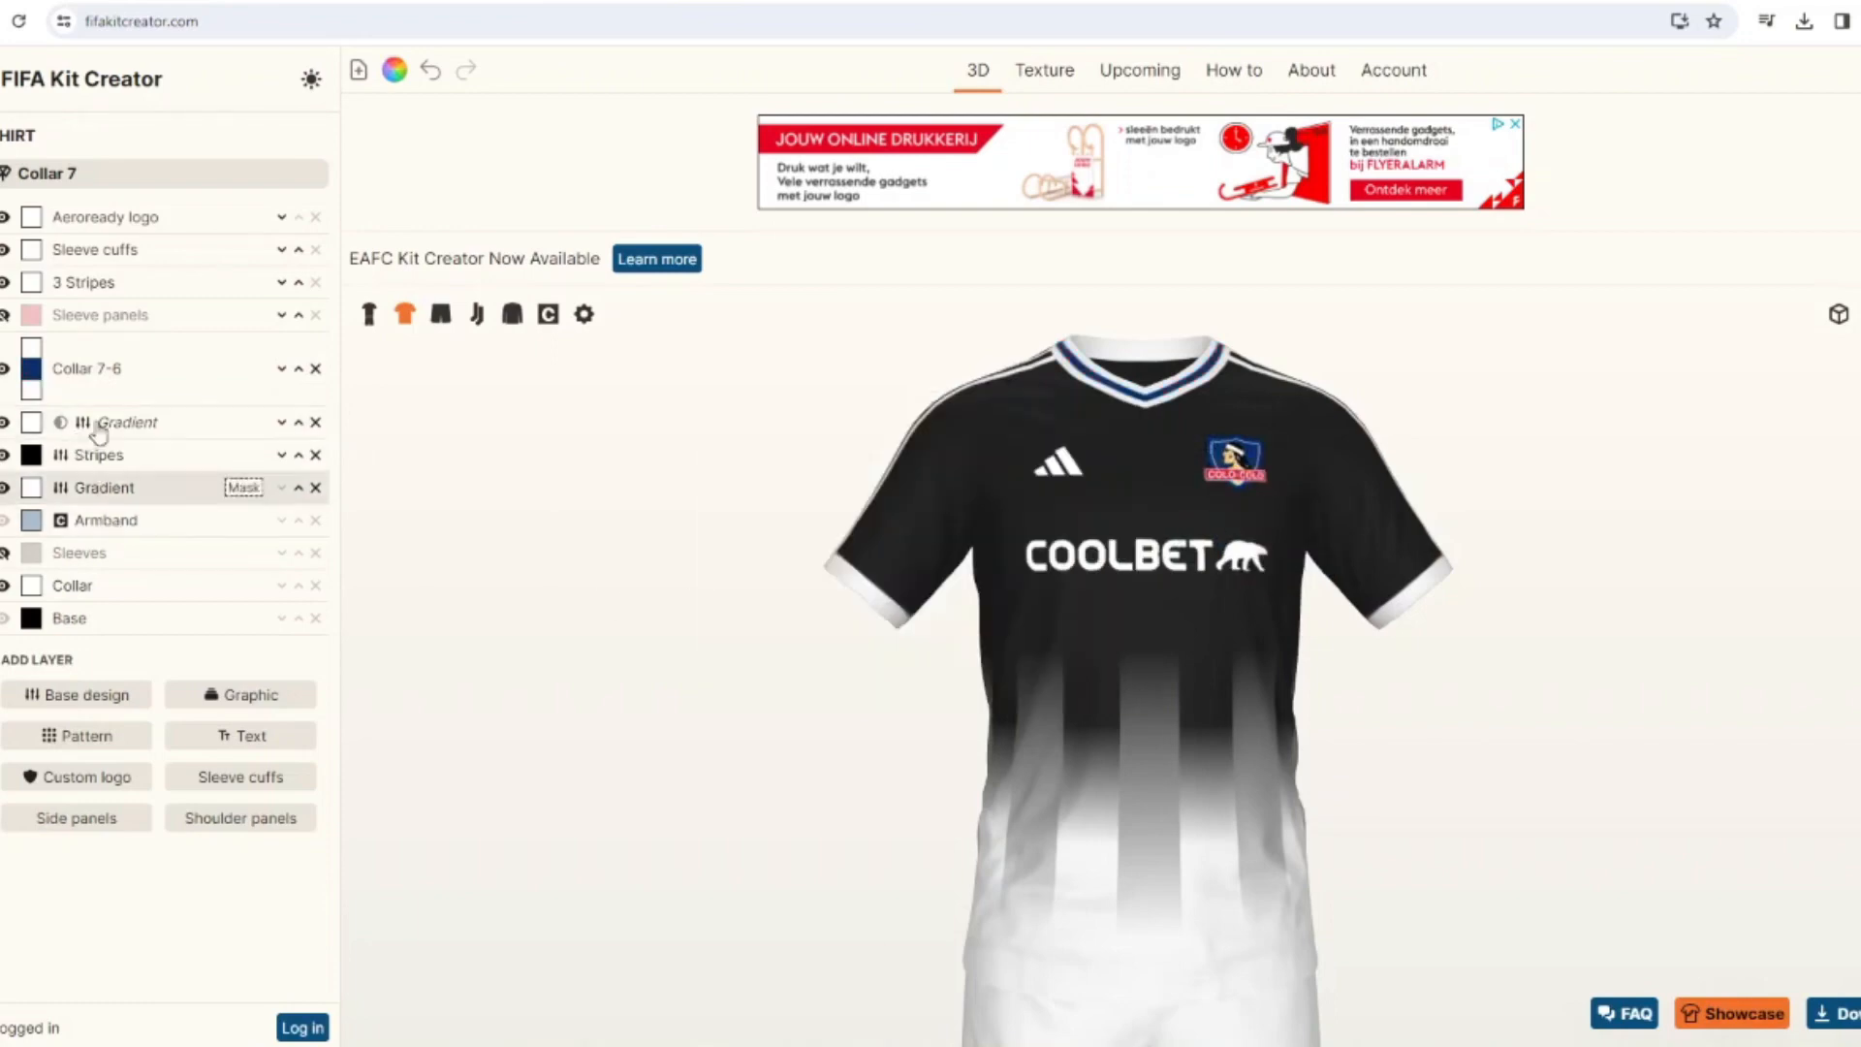
# Add three-color sleeve cuffs to the shirt, white on both outer bands with the crest's navy blue in the middle.
pyautogui.click(241, 776)
pyautogui.click(85, 355)
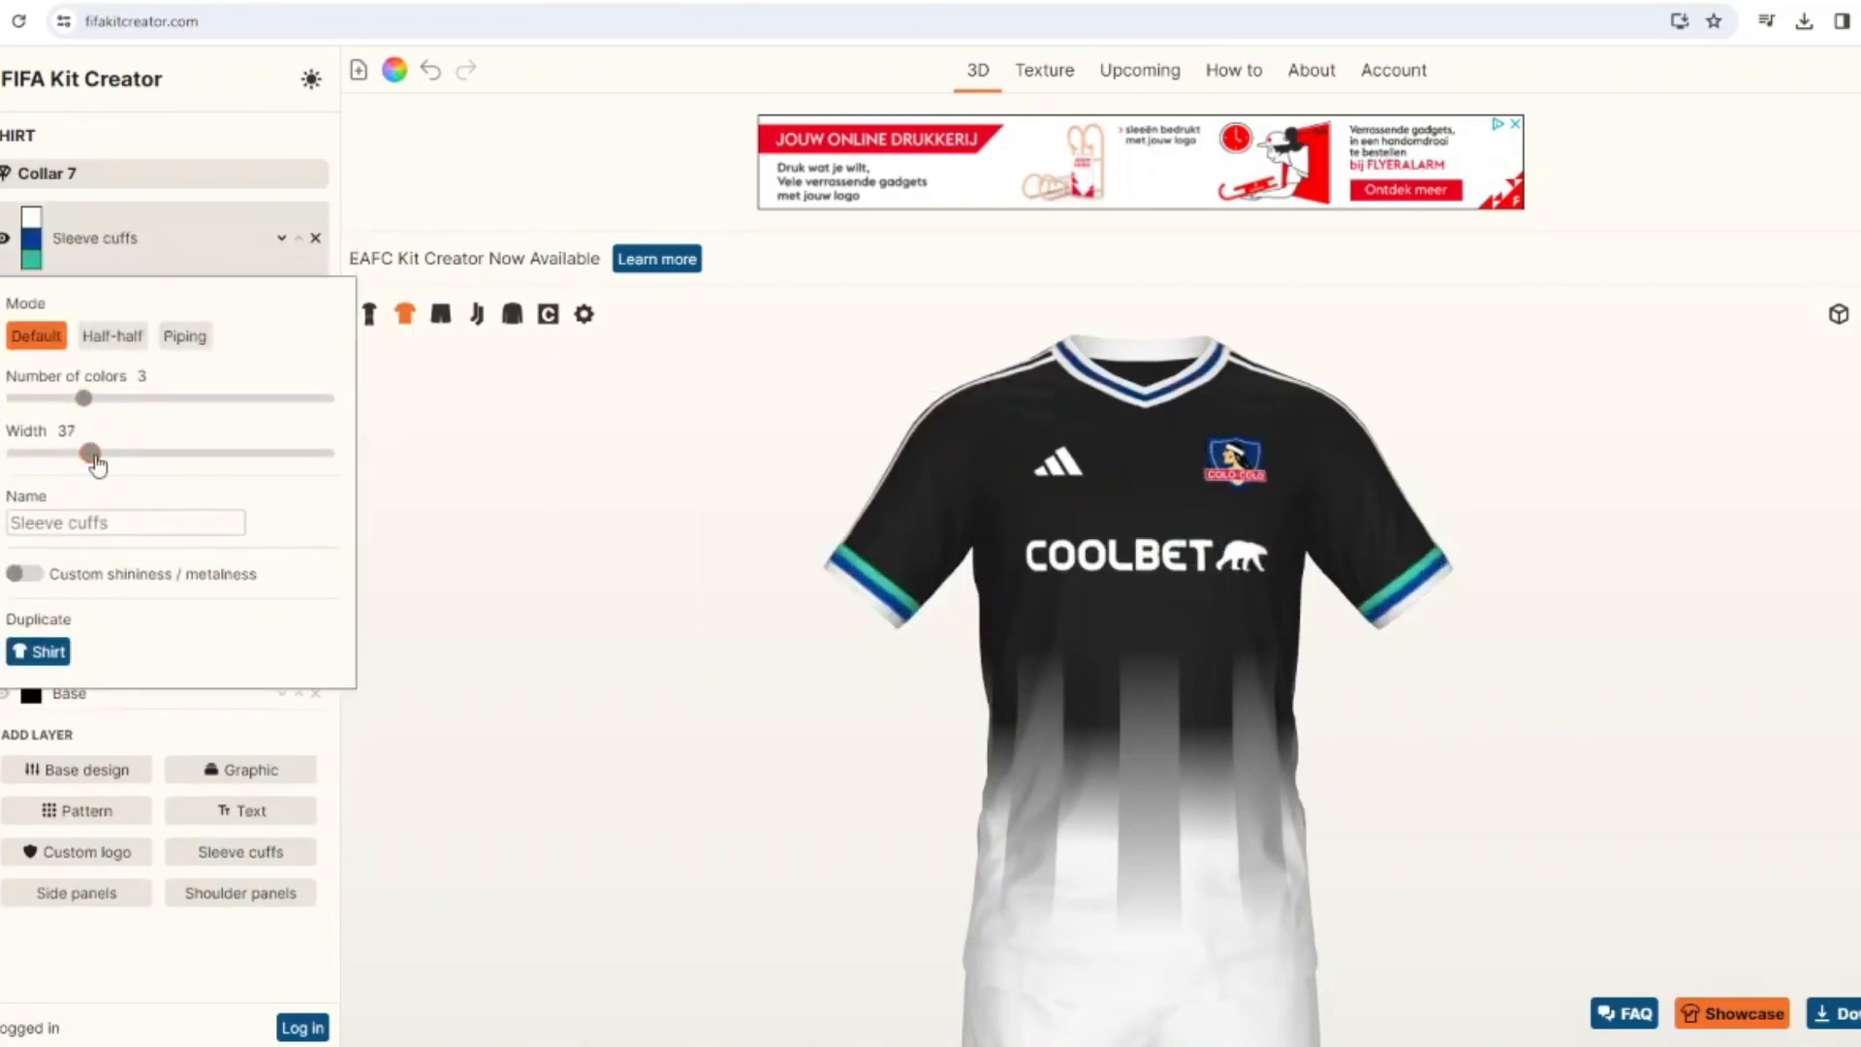
pyautogui.click(32, 258)
pyautogui.click(884, 447)
pyautogui.click(1110, 670)
pyautogui.click(32, 237)
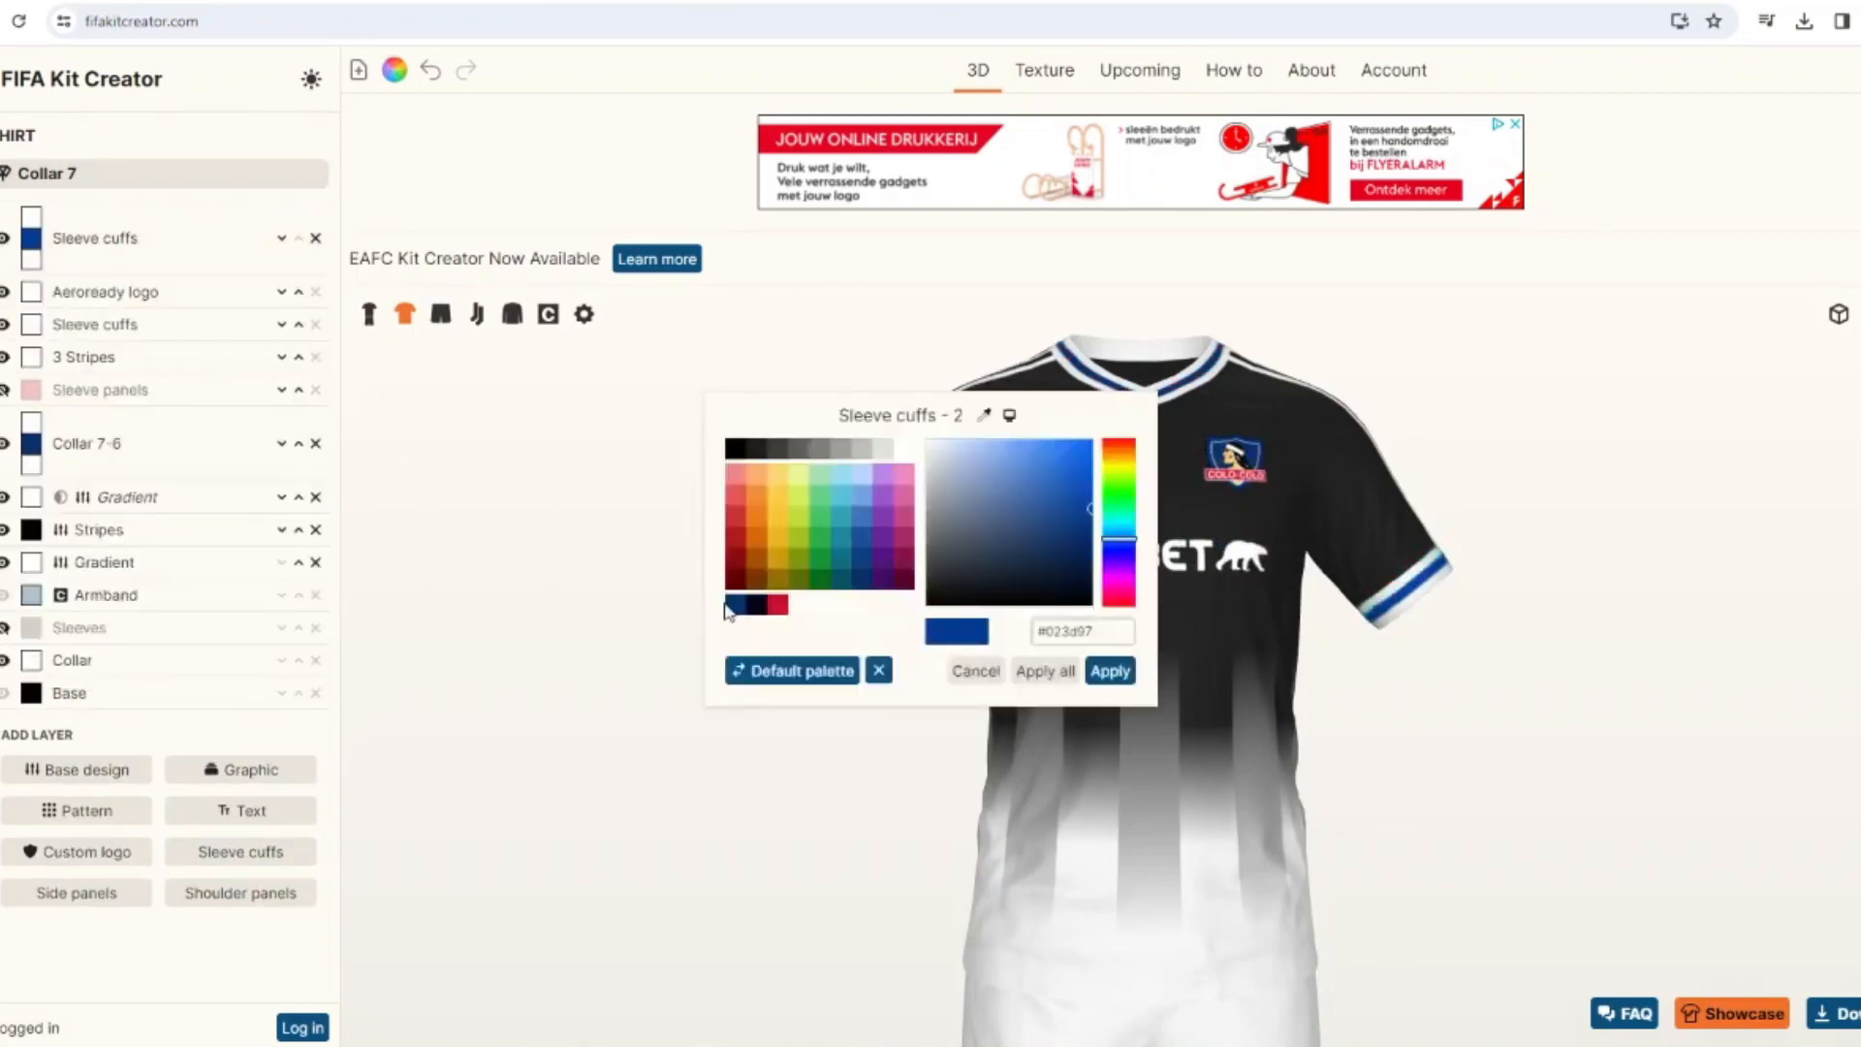
pyautogui.click(1128, 679)
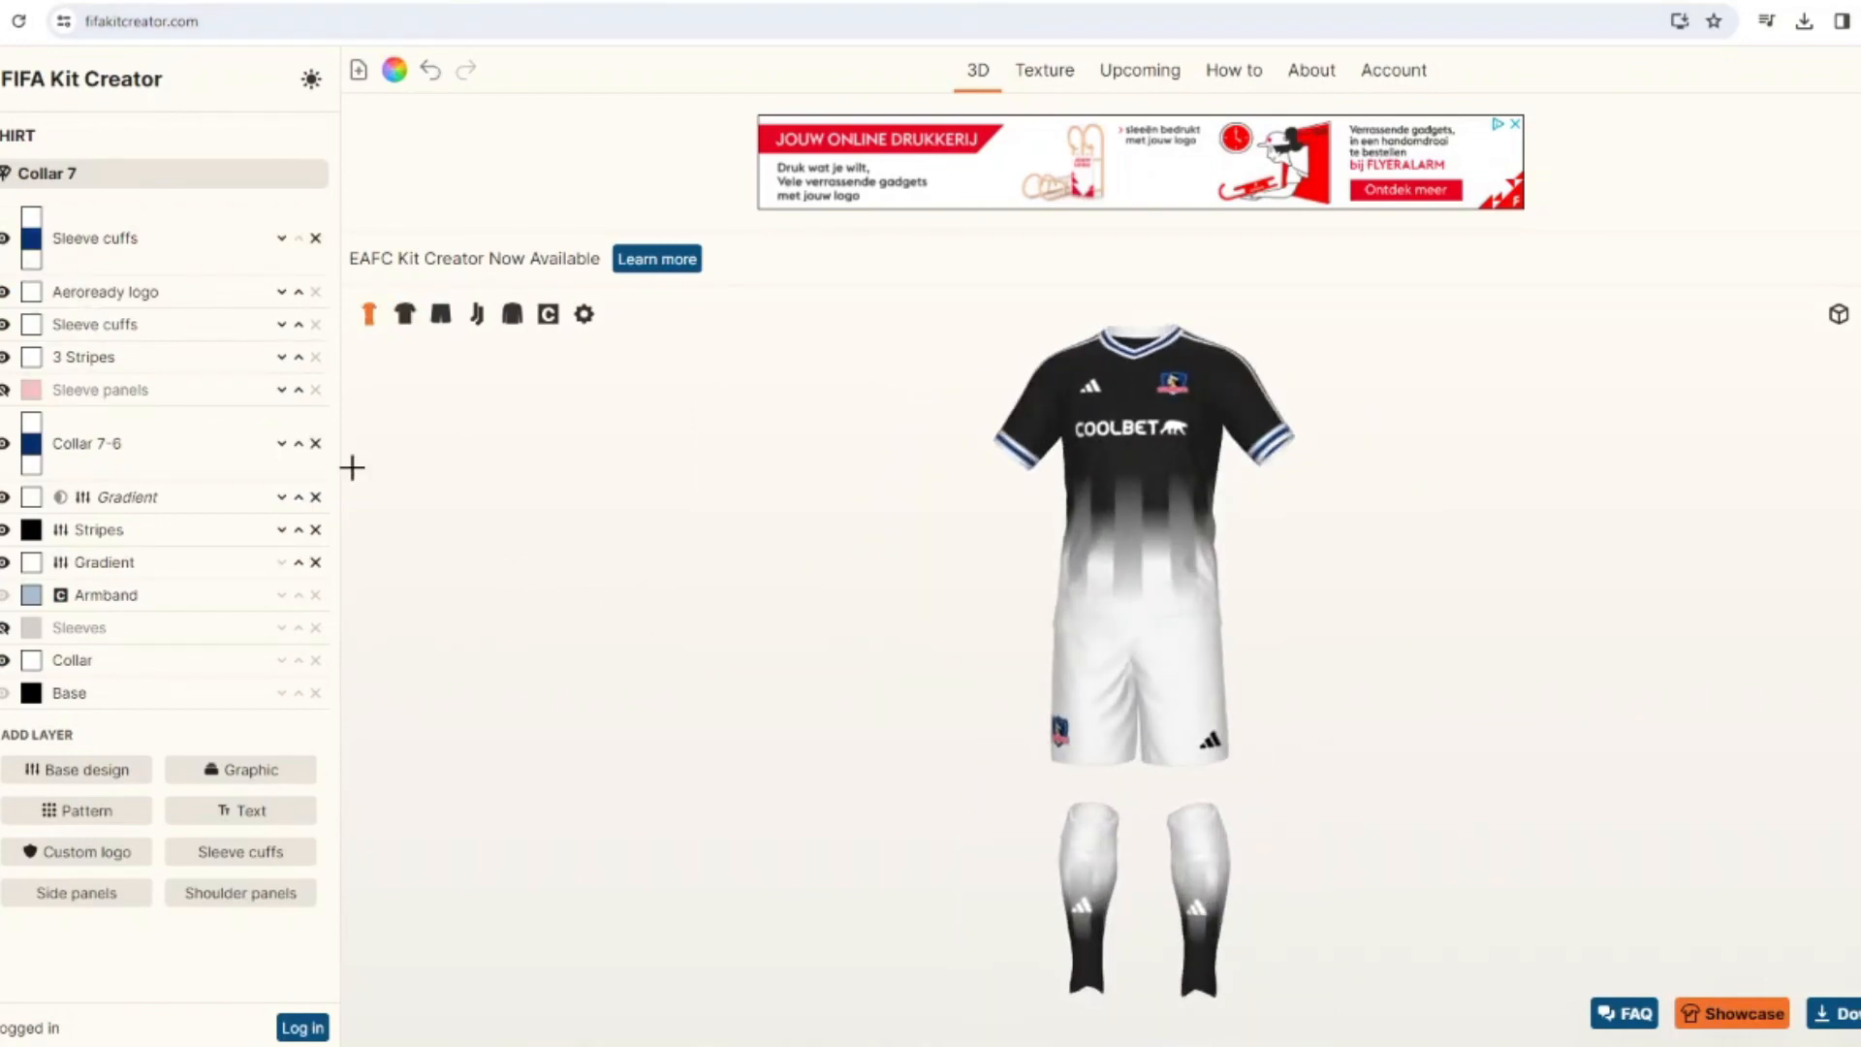
pyautogui.moveTo(352, 468); pyautogui.dragTo(552, 501)
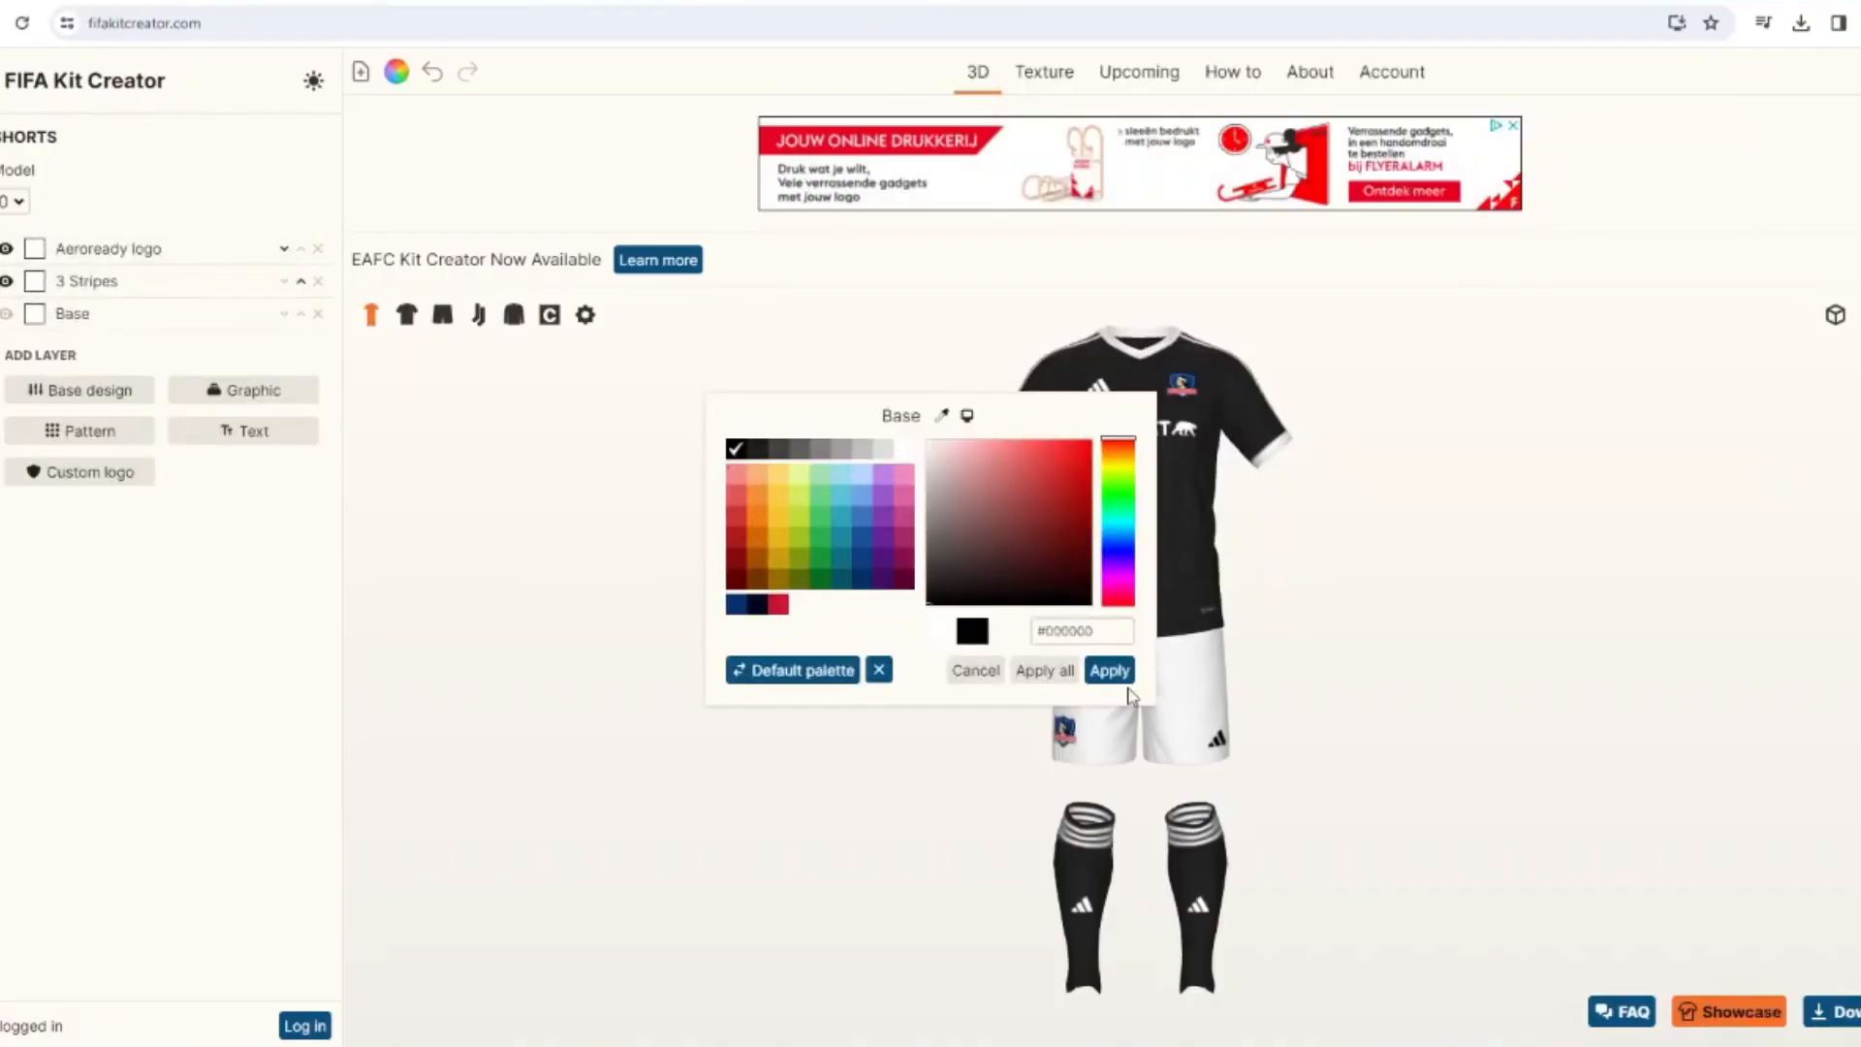
# Recolor the new kit's shorts black.
pyautogui.click(1110, 675)
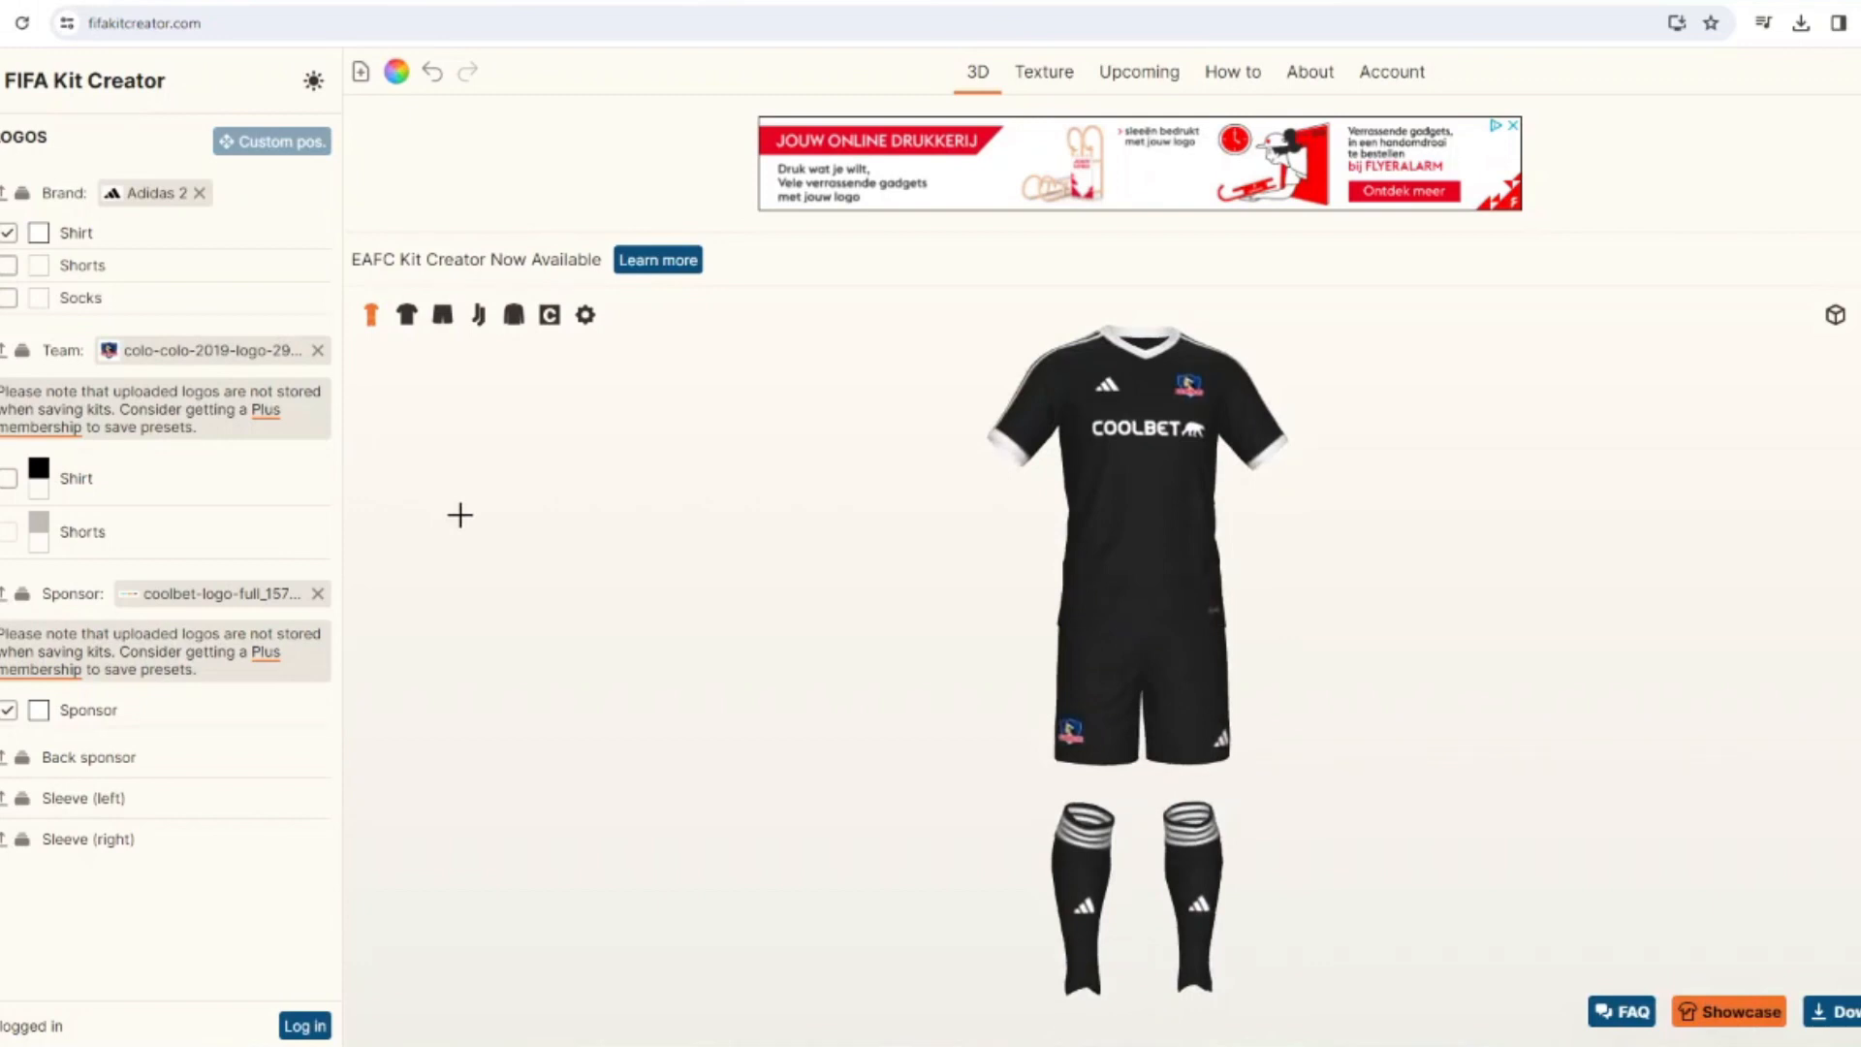
# Recolor the kit's black areas red and its white trim, brand logo and sponsor black.
pyautogui.click(406, 315)
pyautogui.click(397, 71)
pyautogui.click(908, 498)
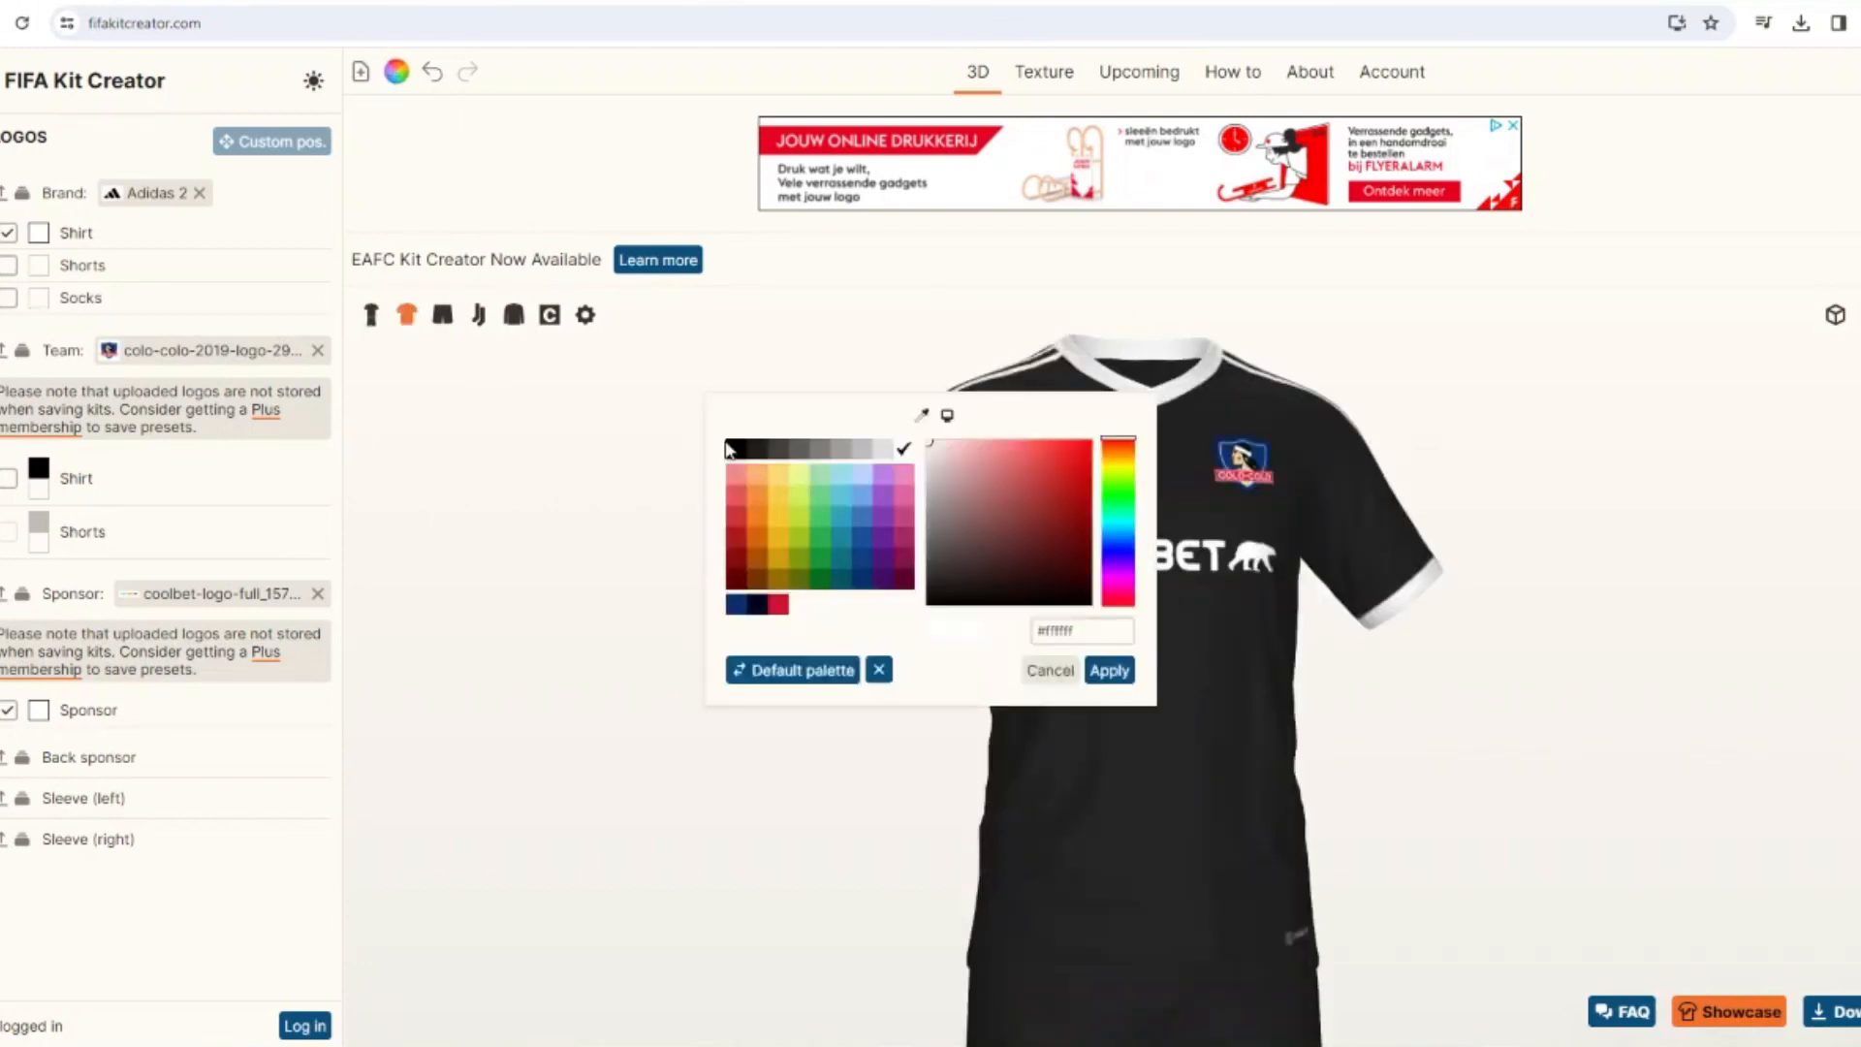
pyautogui.click(1109, 671)
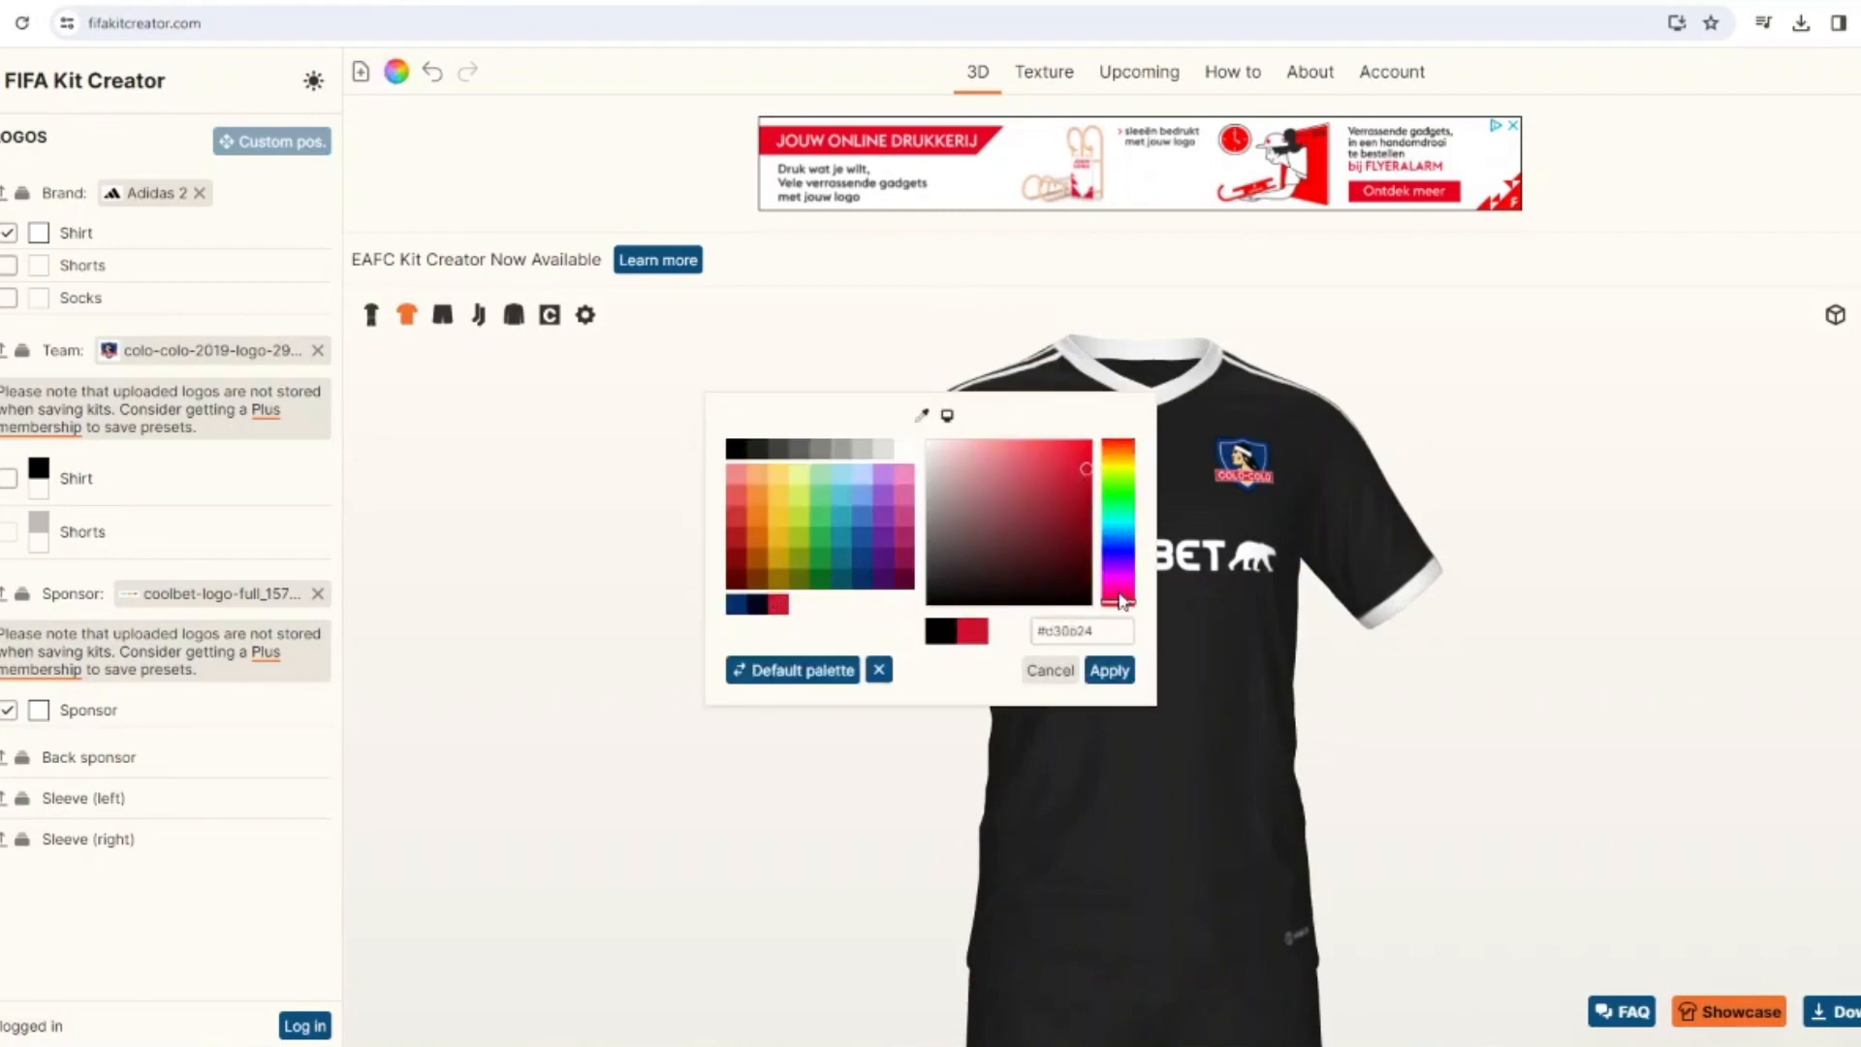
pyautogui.click(1127, 678)
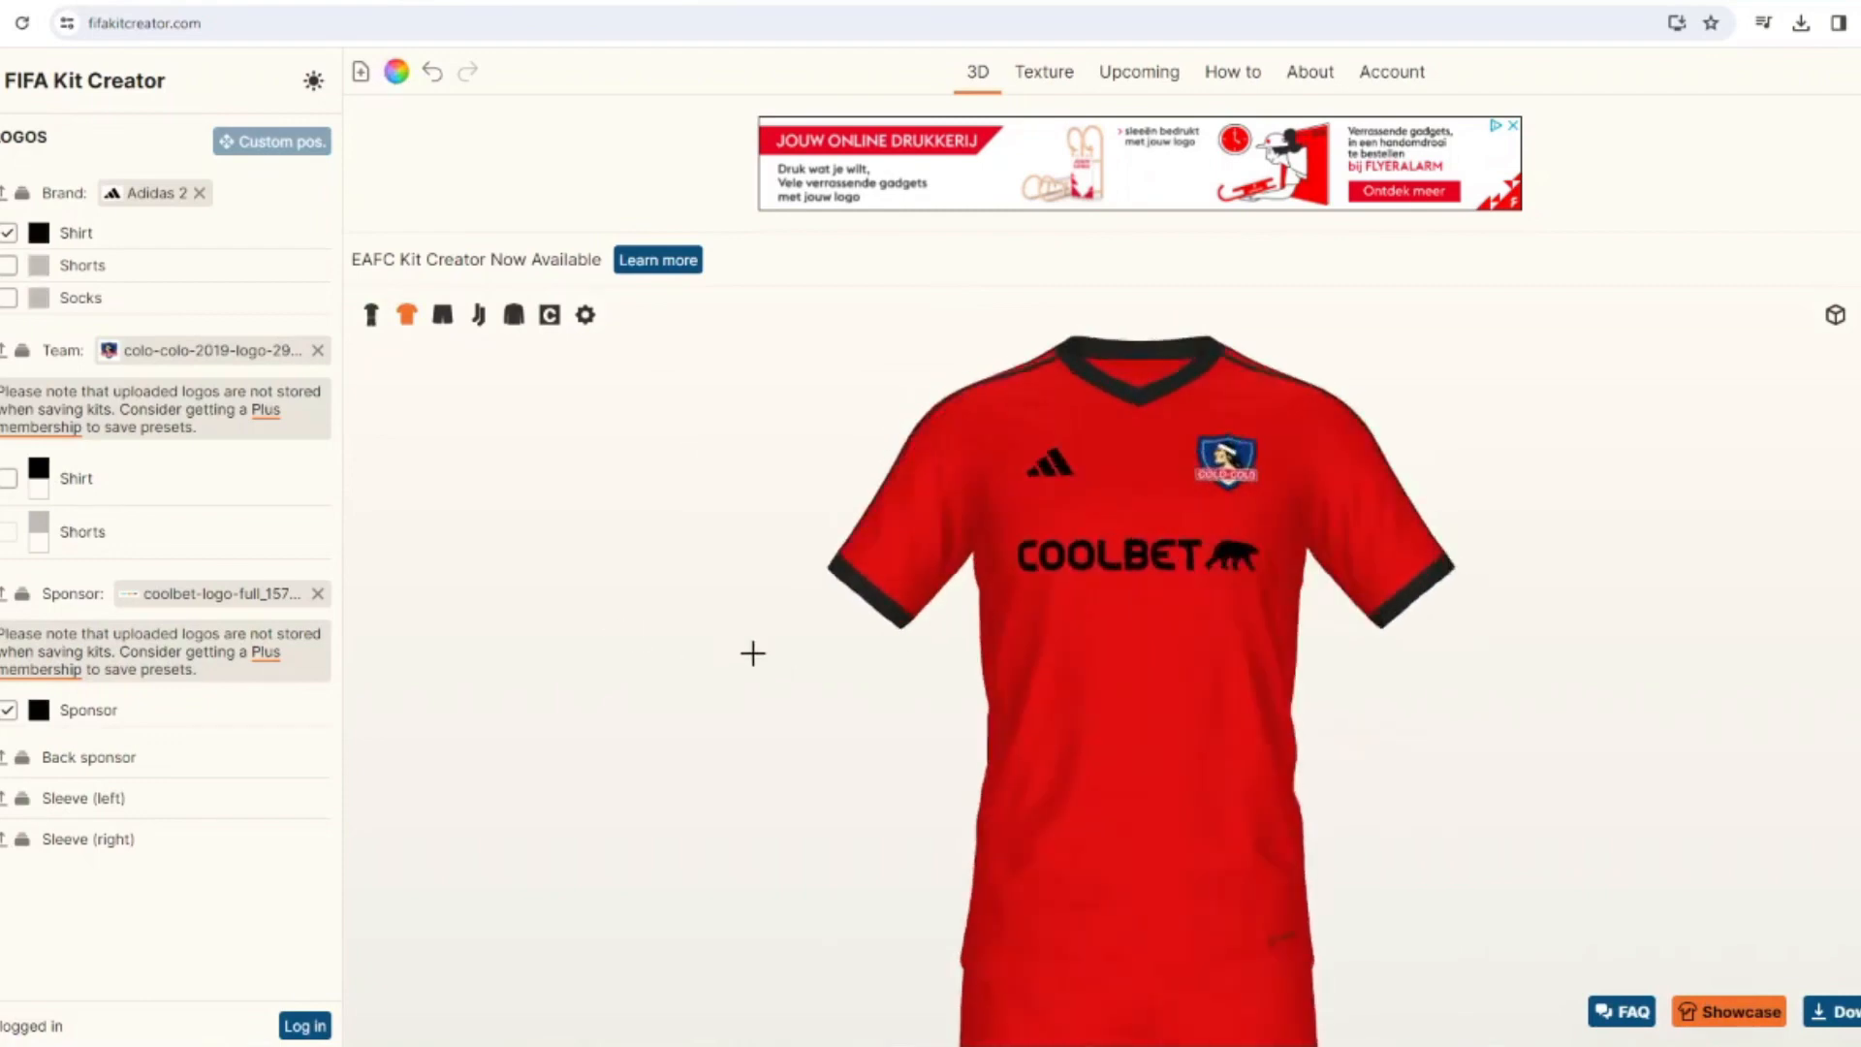
# Give the shirt's Adidas logo a border, coloring the logo white and the border black.
pyautogui.moveTo(48, 240)
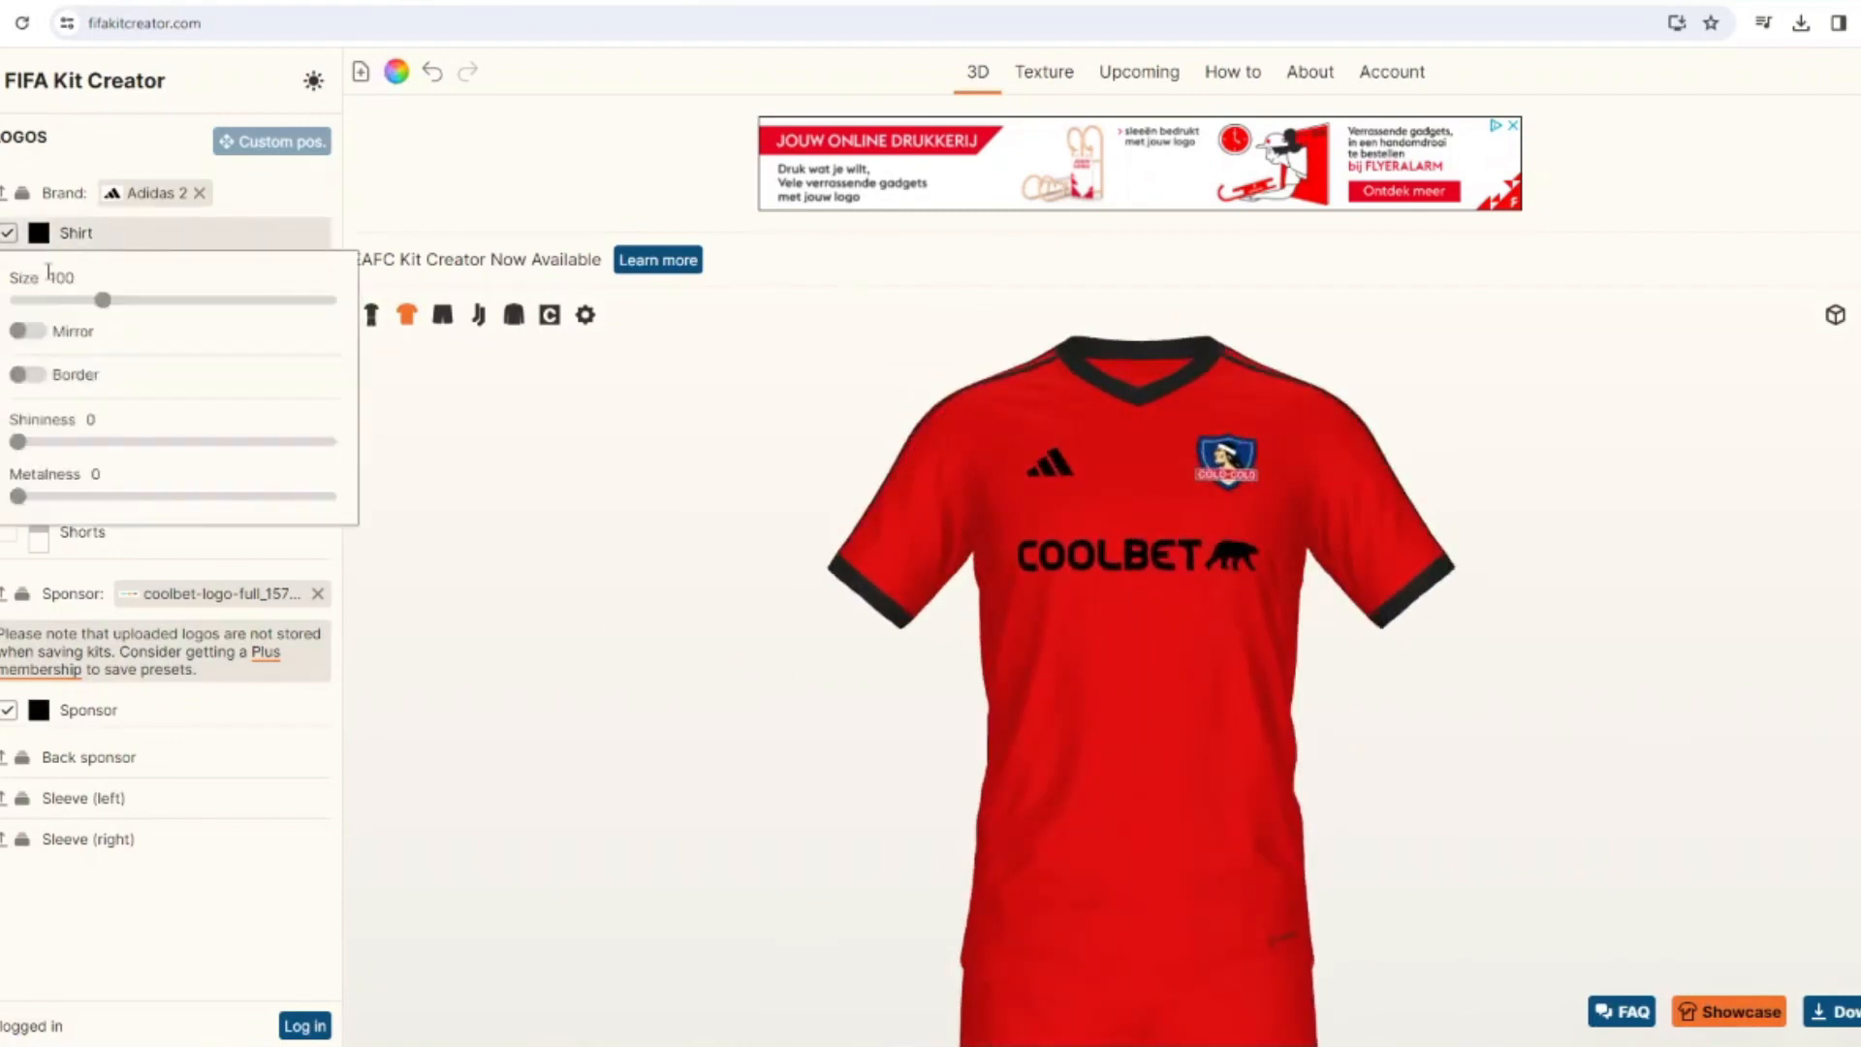
pyautogui.click(41, 376)
pyautogui.click(42, 254)
pyautogui.click(883, 454)
pyautogui.click(1096, 670)
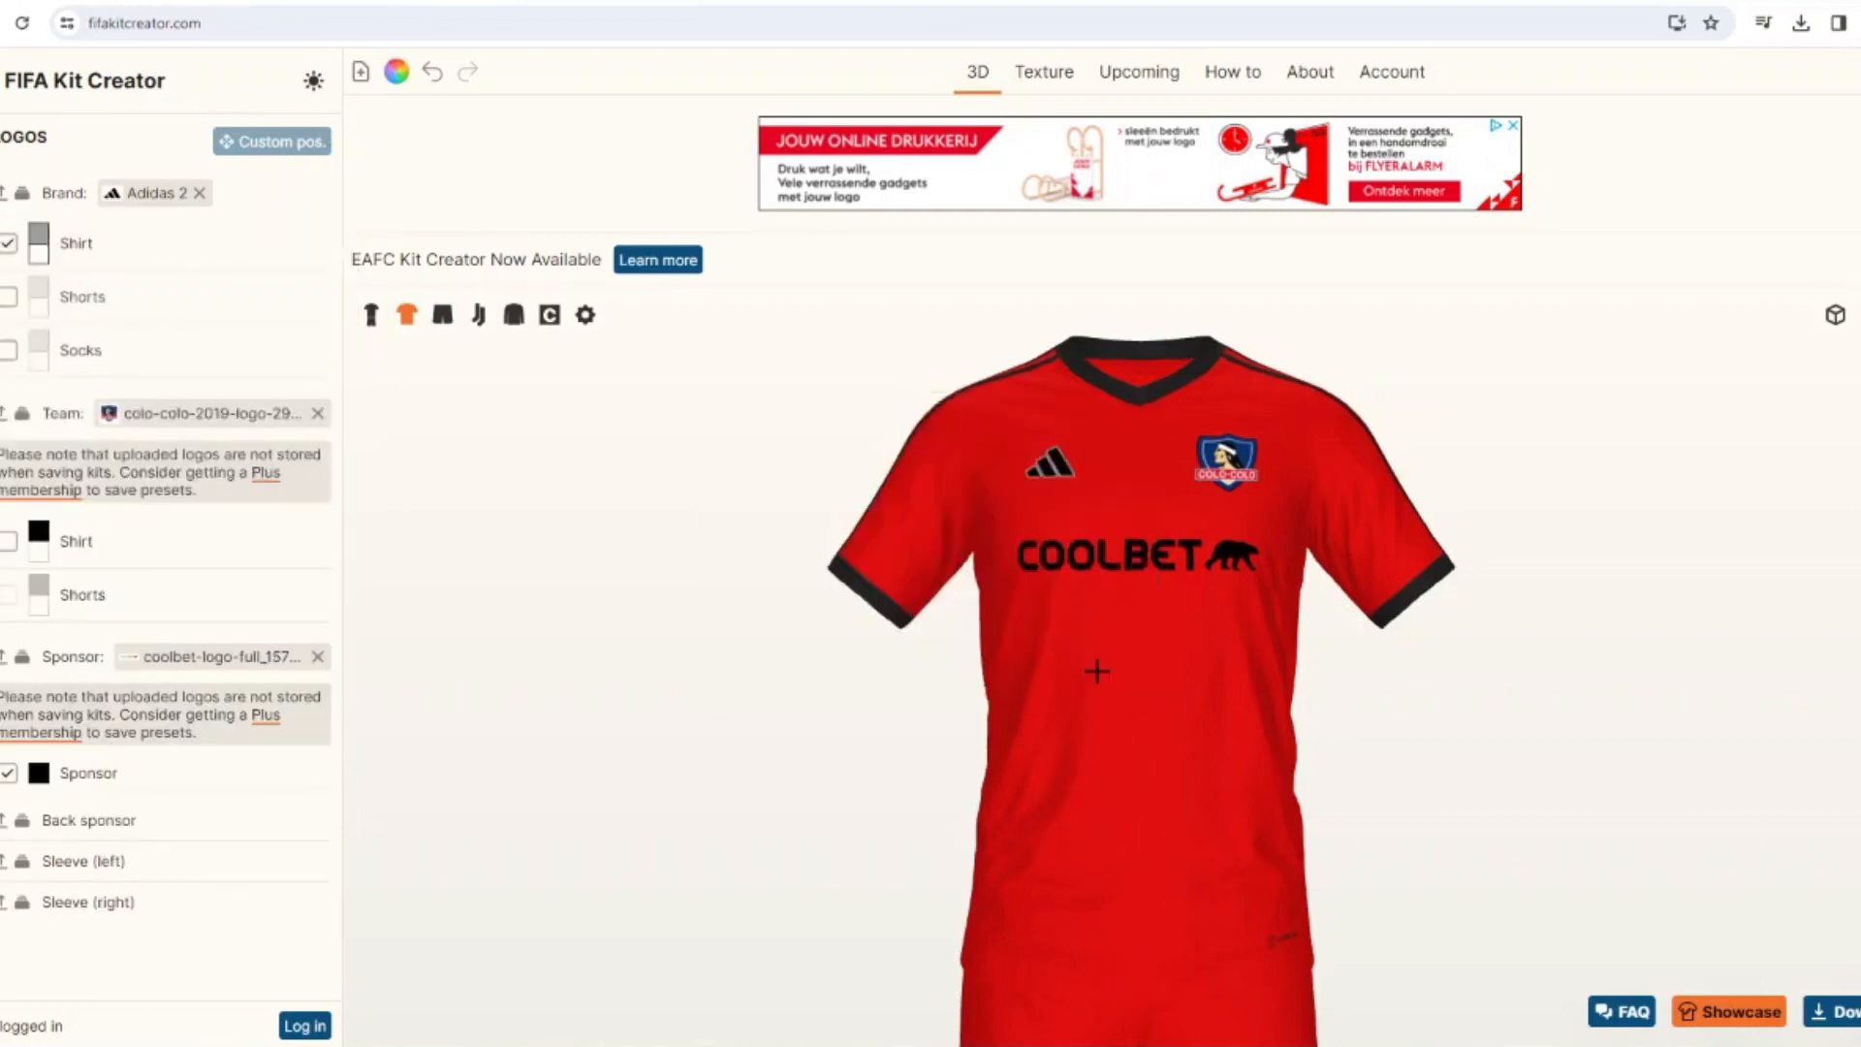
pyautogui.click(38, 235)
pyautogui.click(733, 449)
pyautogui.click(1094, 671)
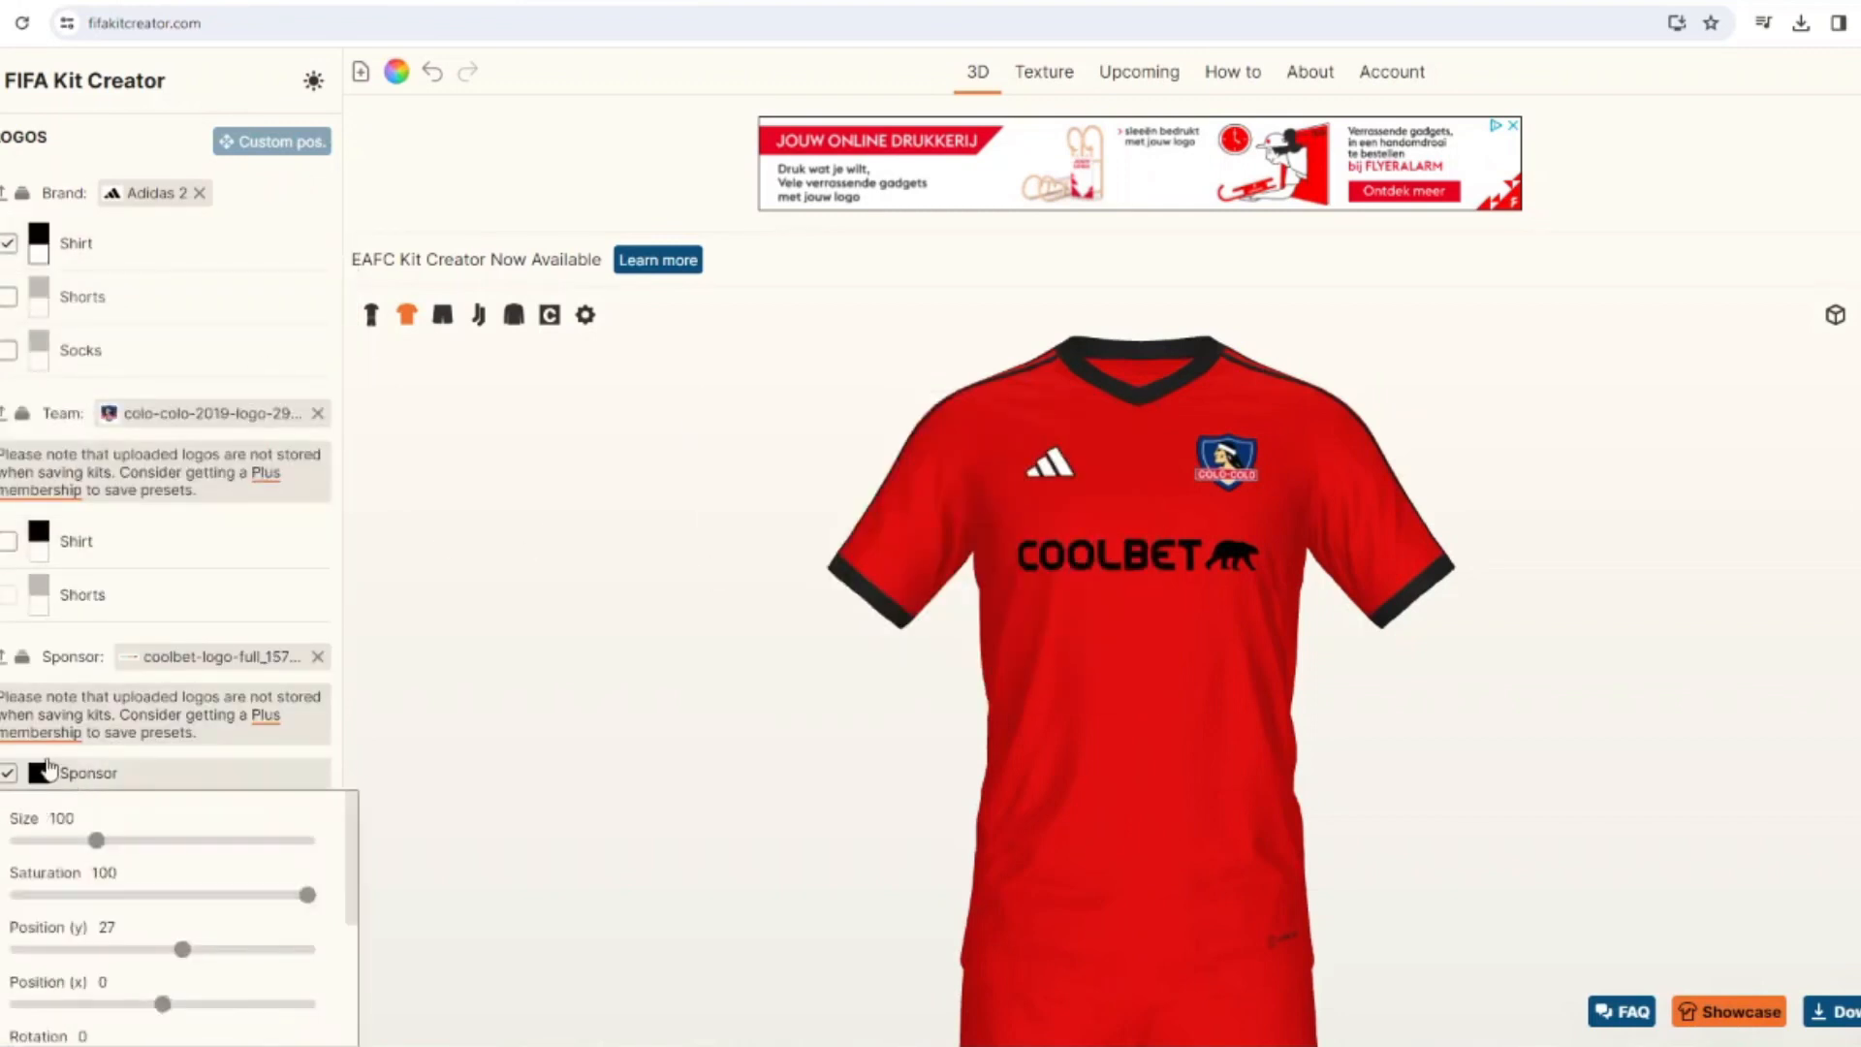
# Recolor the shirt's Coolbet sponsor logo white and add a black border to it.
pyautogui.click(38, 773)
pyautogui.click(903, 450)
pyautogui.click(1094, 670)
pyautogui.moveTo(44, 775)
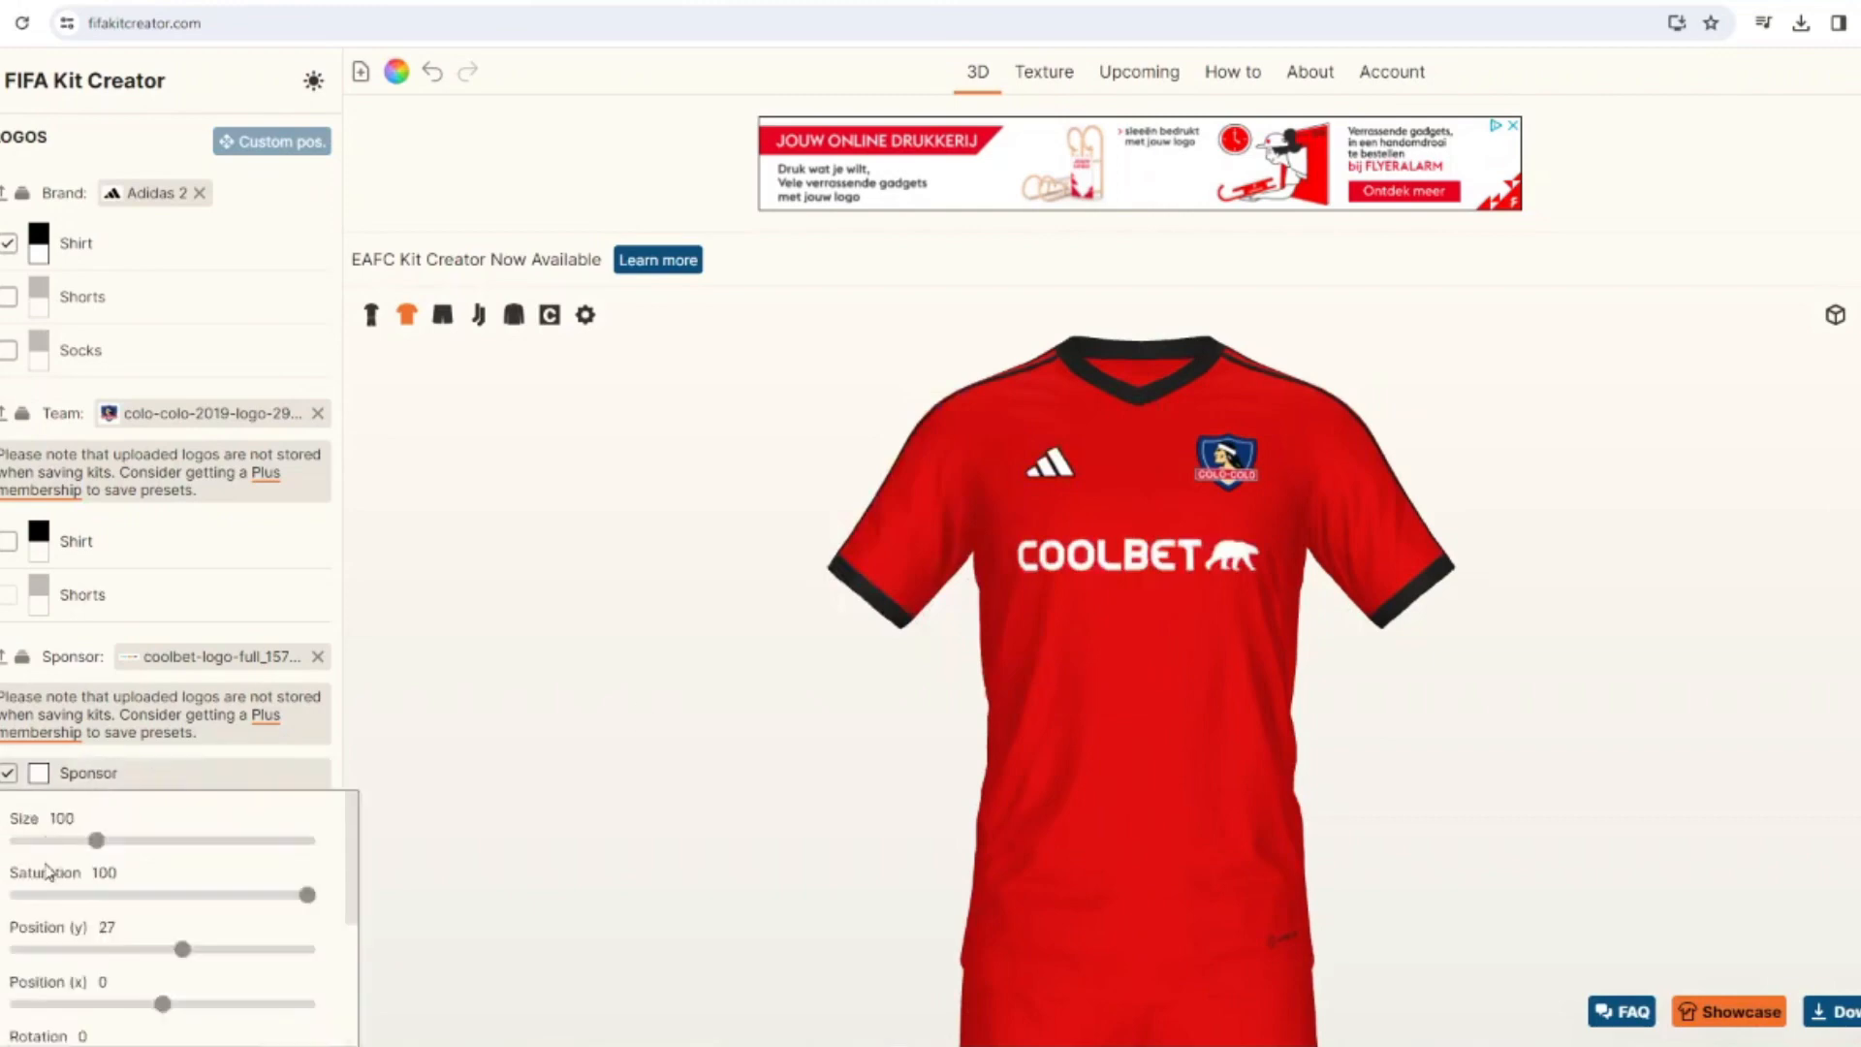
pyautogui.scroll(-3, 49, 875)
pyautogui.click(41, 898)
pyautogui.click(39, 774)
pyautogui.click(1095, 669)
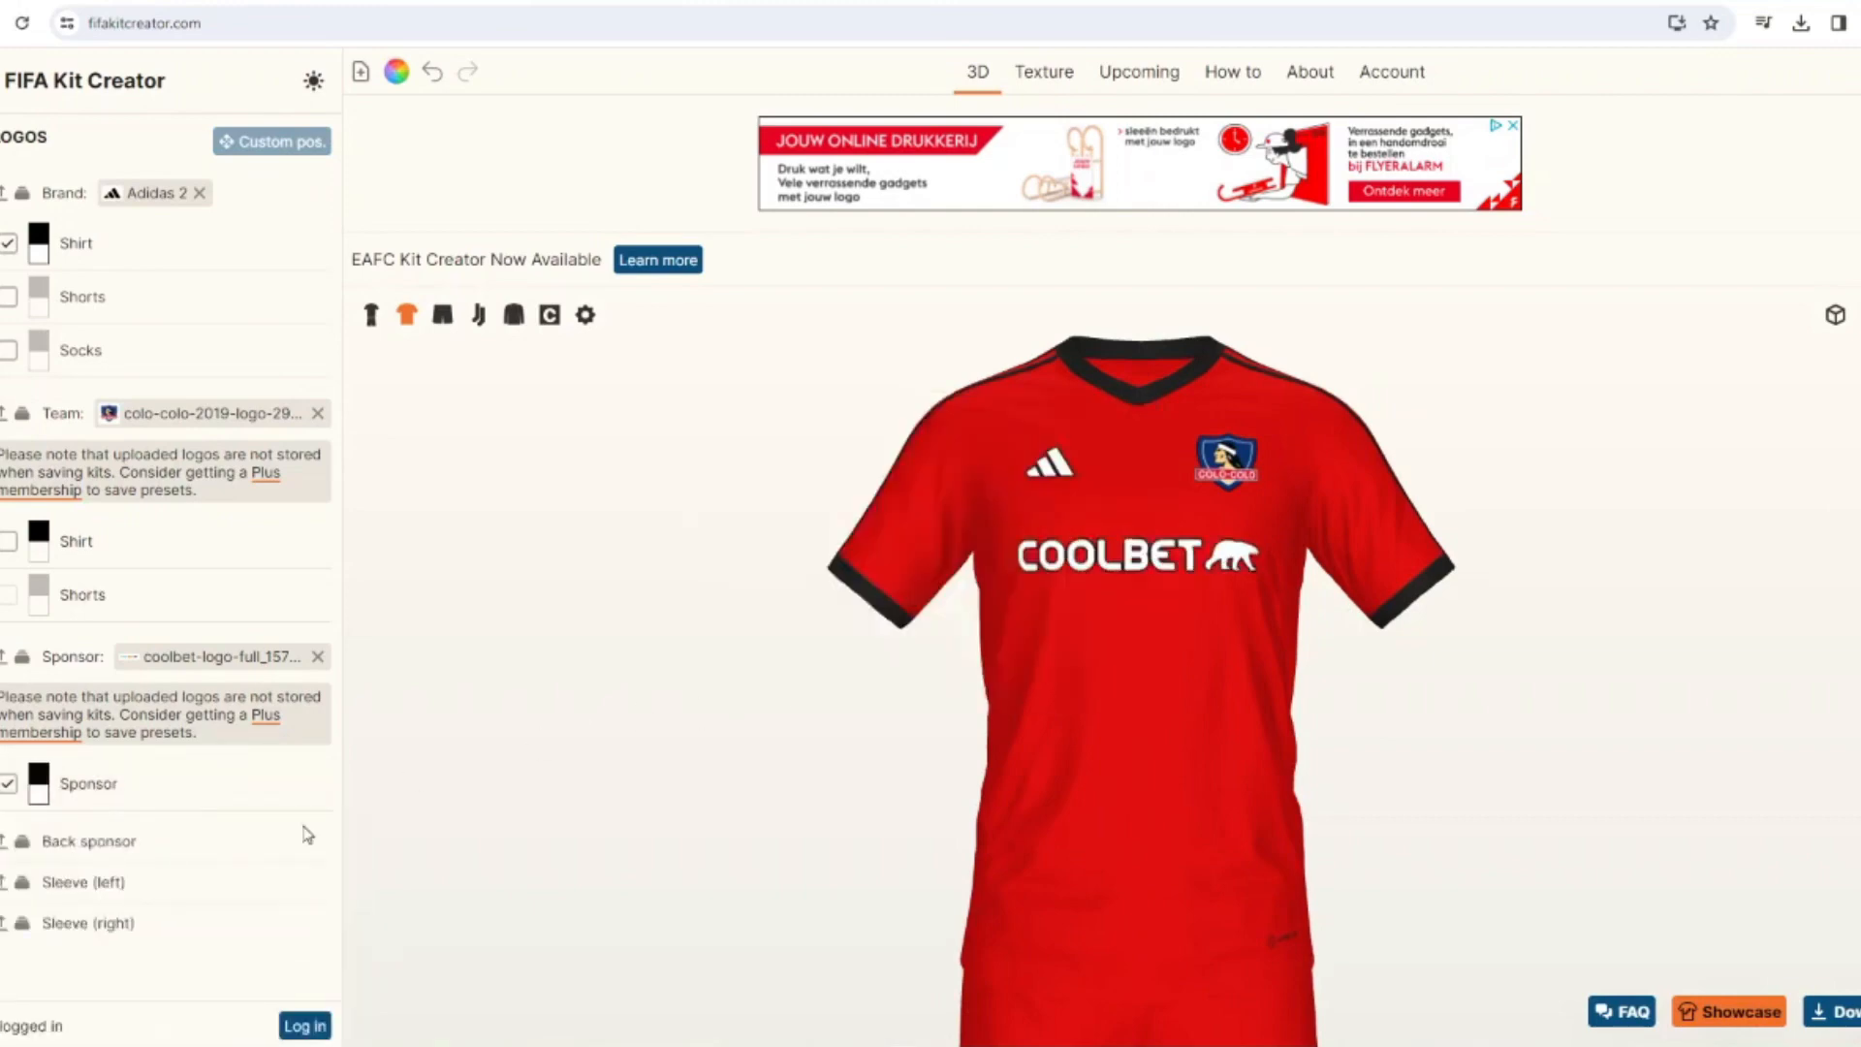
# Recolor the name and number on the shirt's back white and give them a black border.
pyautogui.moveTo(436, 809); pyautogui.dragTo(814, 765)
pyautogui.click(2, 291)
pyautogui.click(19, 264)
pyautogui.click(20, 265)
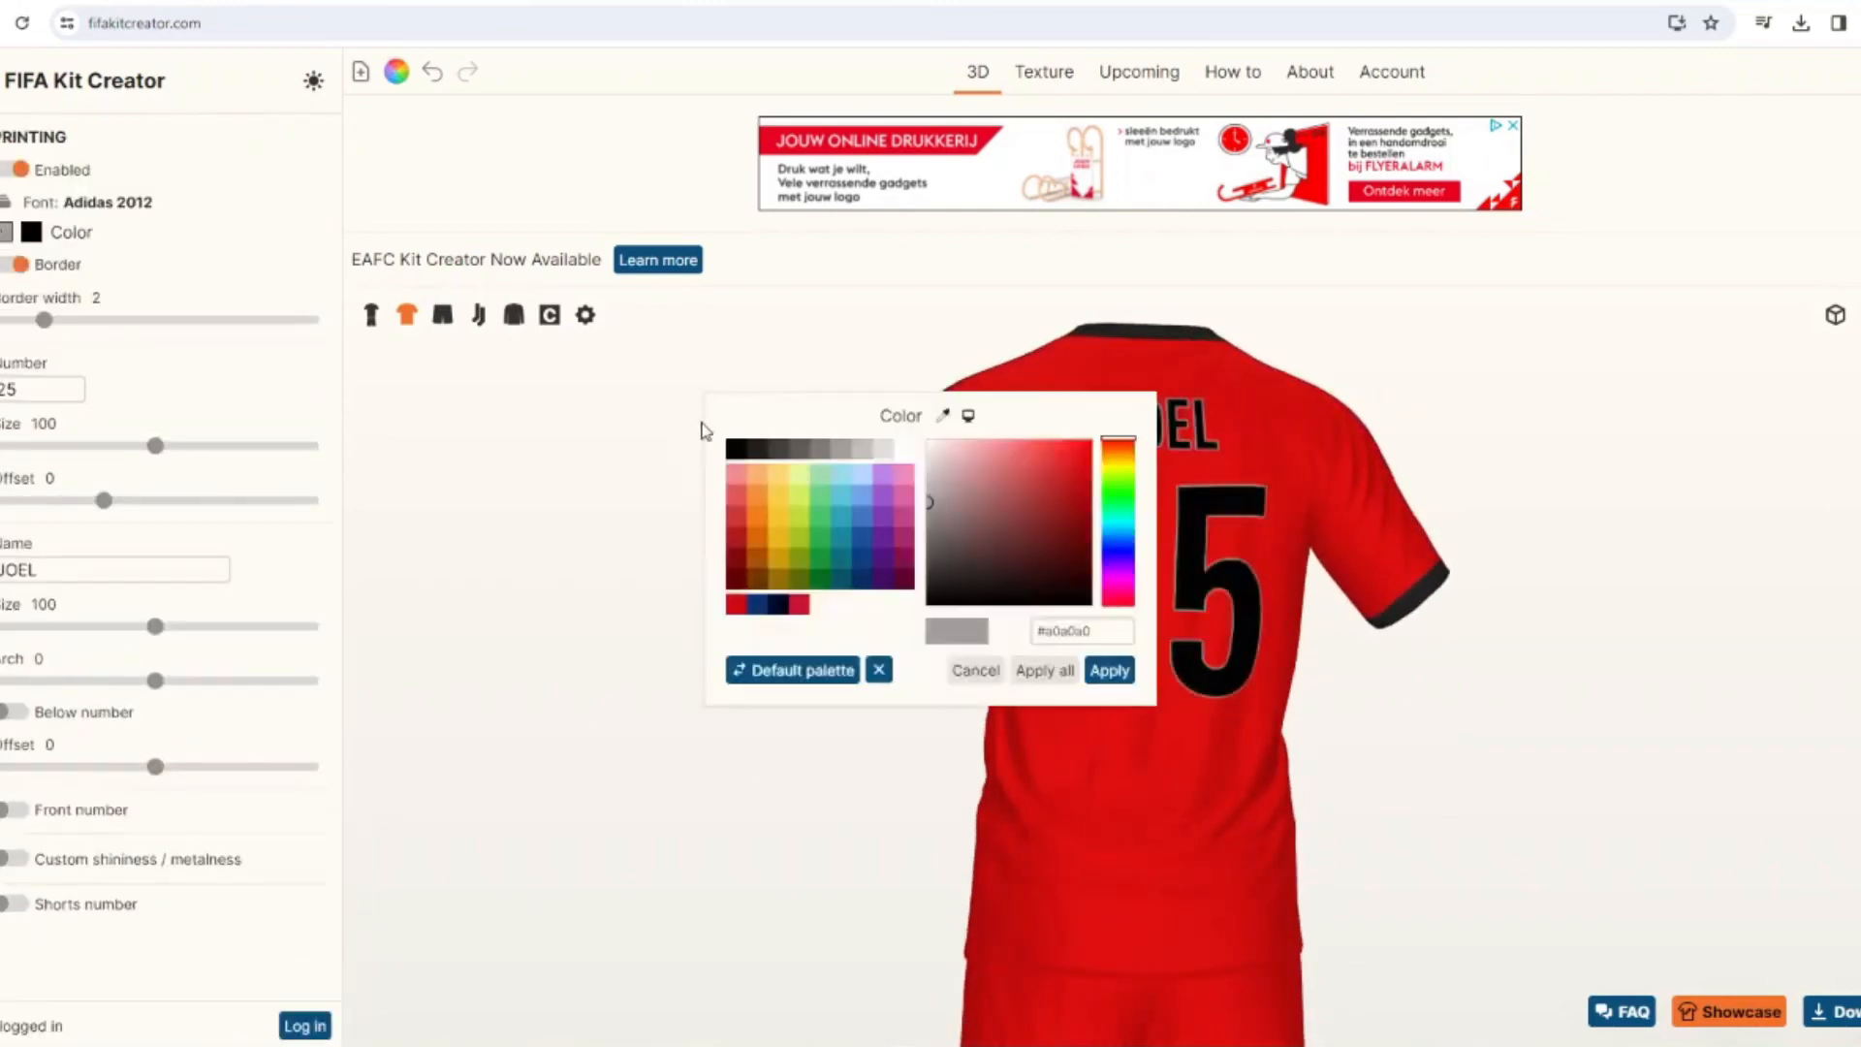
pyautogui.click(1105, 673)
pyautogui.click(31, 233)
pyautogui.click(905, 449)
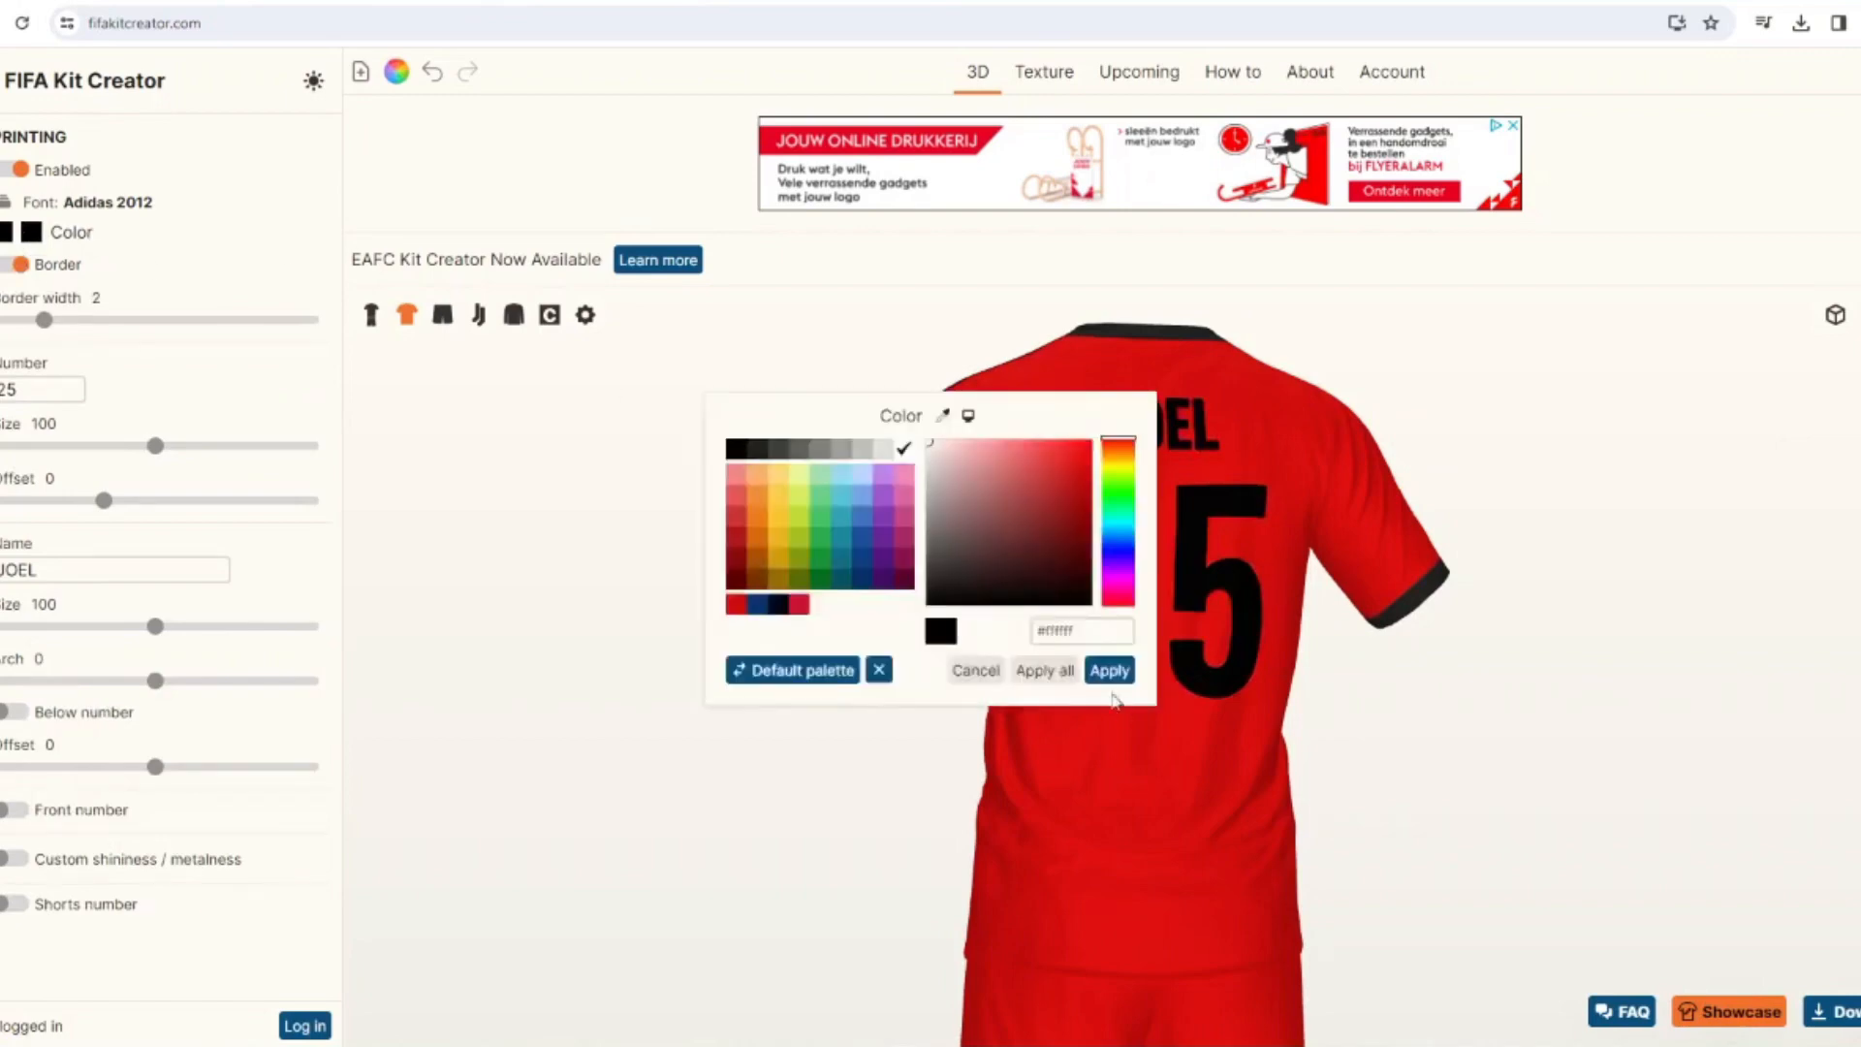
pyautogui.click(1104, 670)
pyautogui.moveTo(620, 683); pyautogui.dragTo(973, 710)
# Try a Waves base design on the shirt with spike -30 and 6 steps, switched off for the sleeves.
pyautogui.click(370, 314)
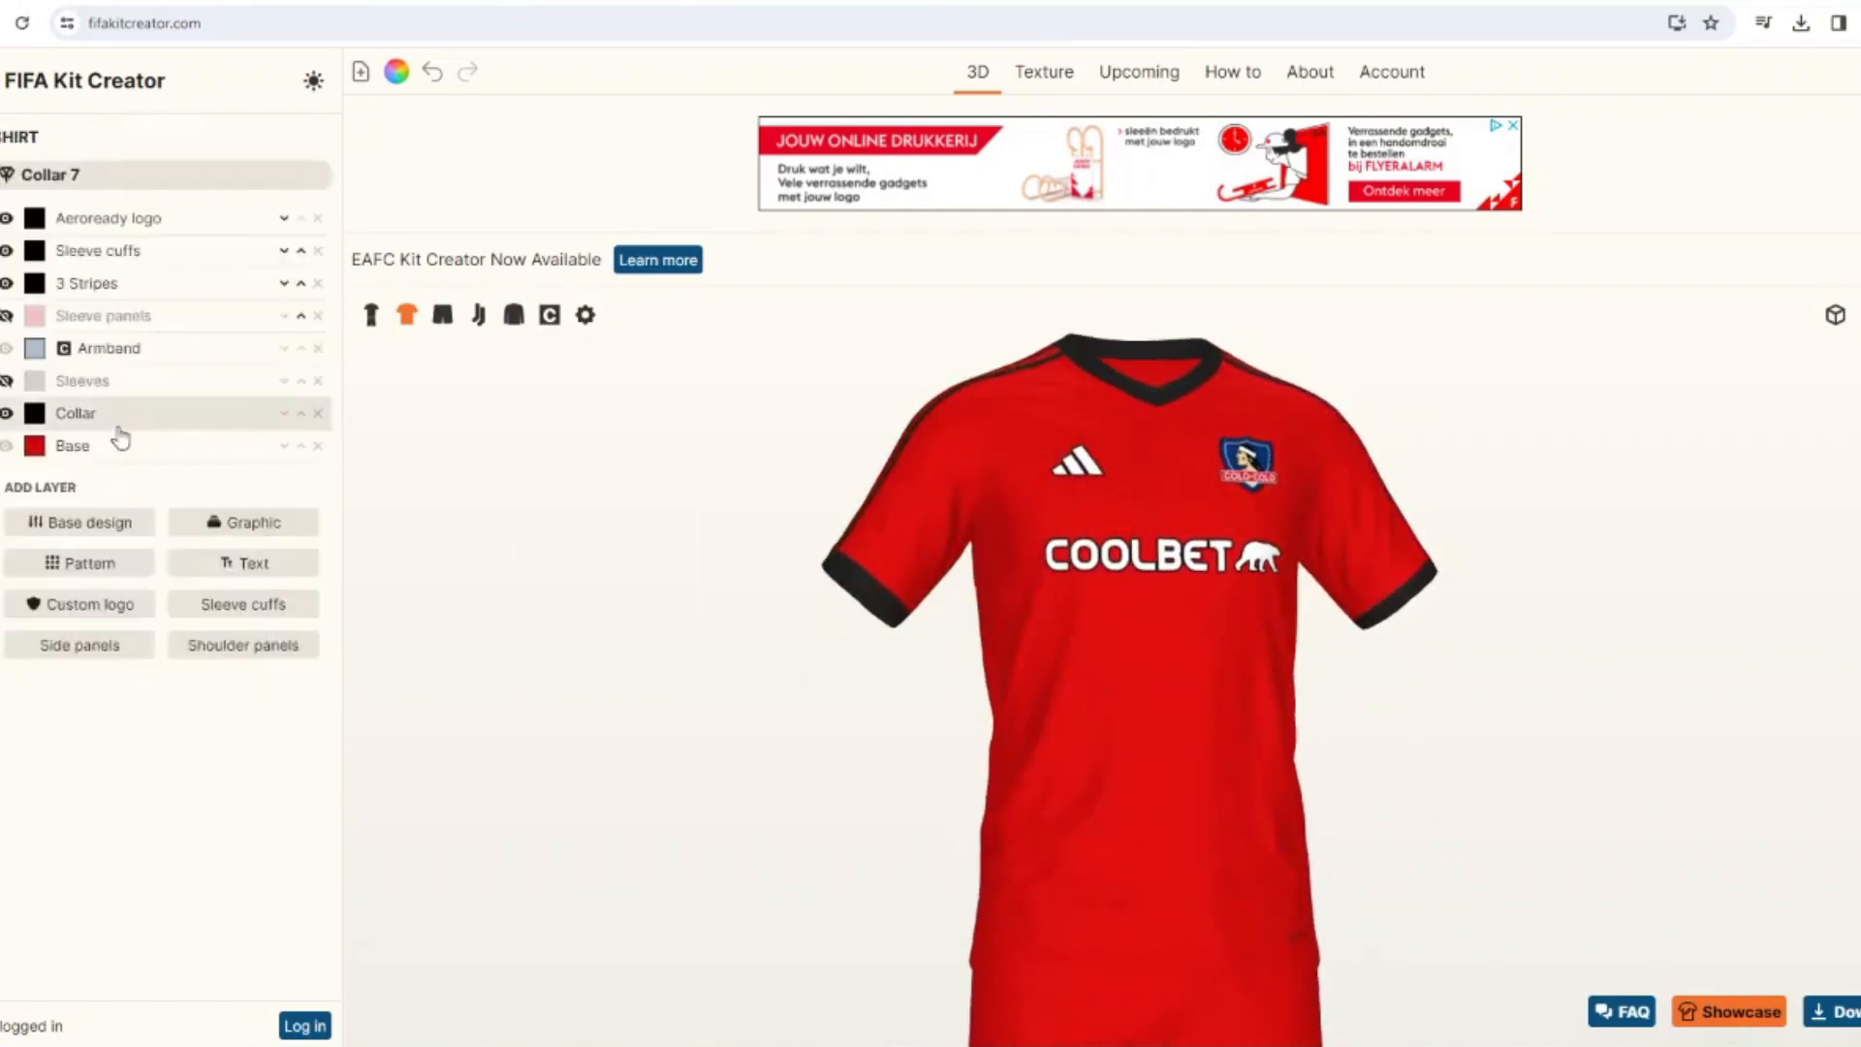
pyautogui.click(72, 562)
pyautogui.scroll(-3, 1386, 458)
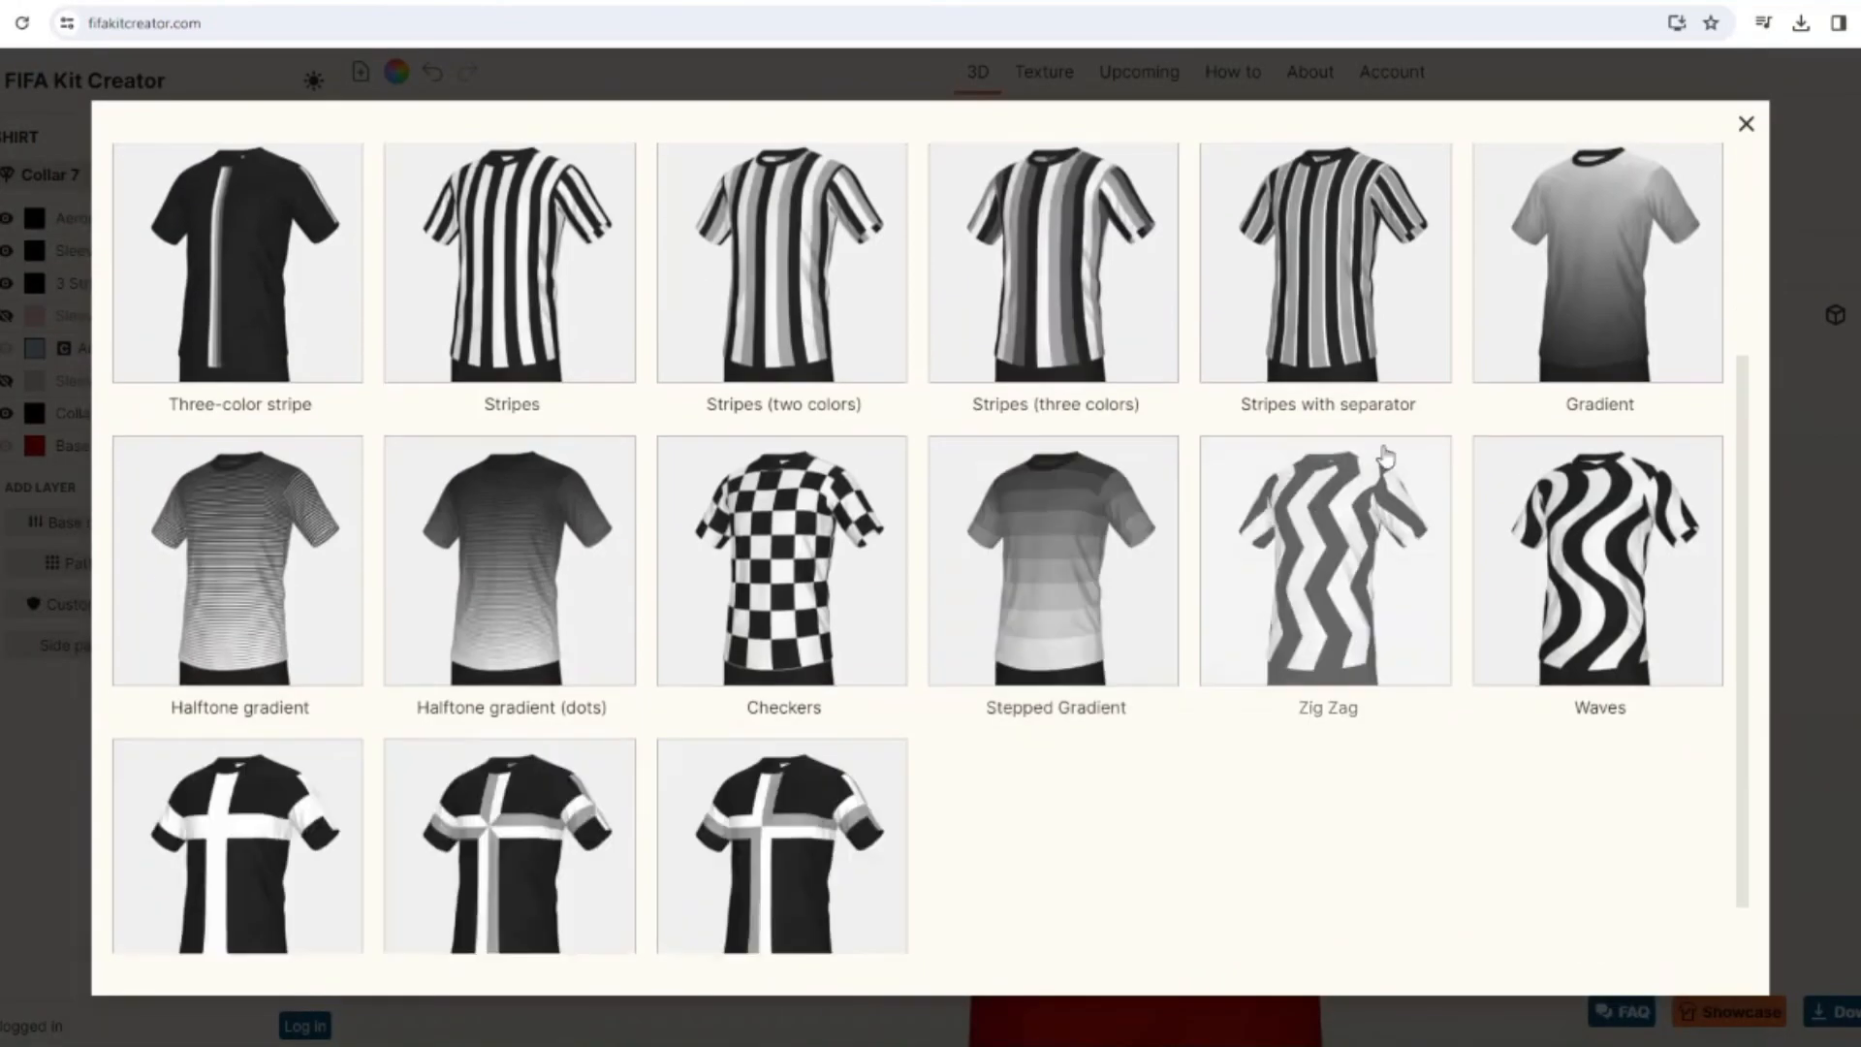
pyautogui.click(1599, 562)
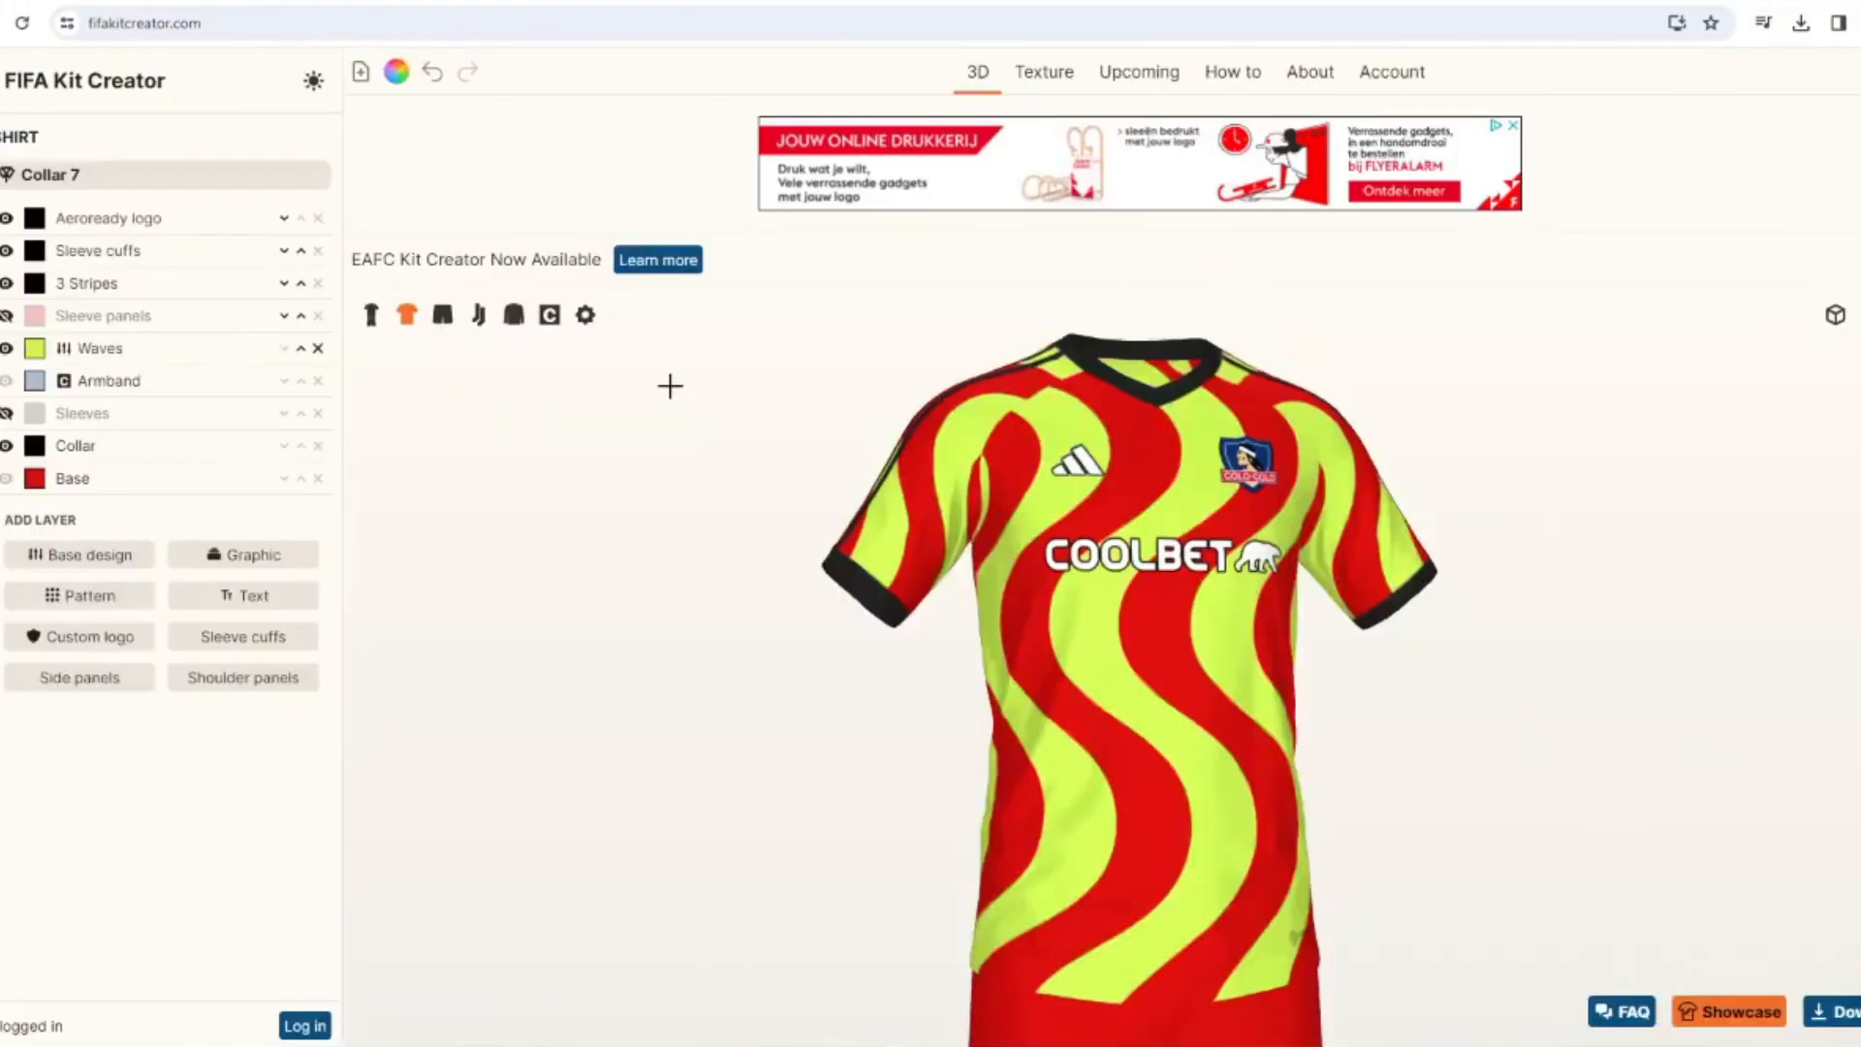
pyautogui.moveTo(102, 650); pyautogui.dragTo(102, 651)
pyautogui.moveTo(132, 597); pyautogui.dragTo(148, 596)
pyautogui.click(200, 830)
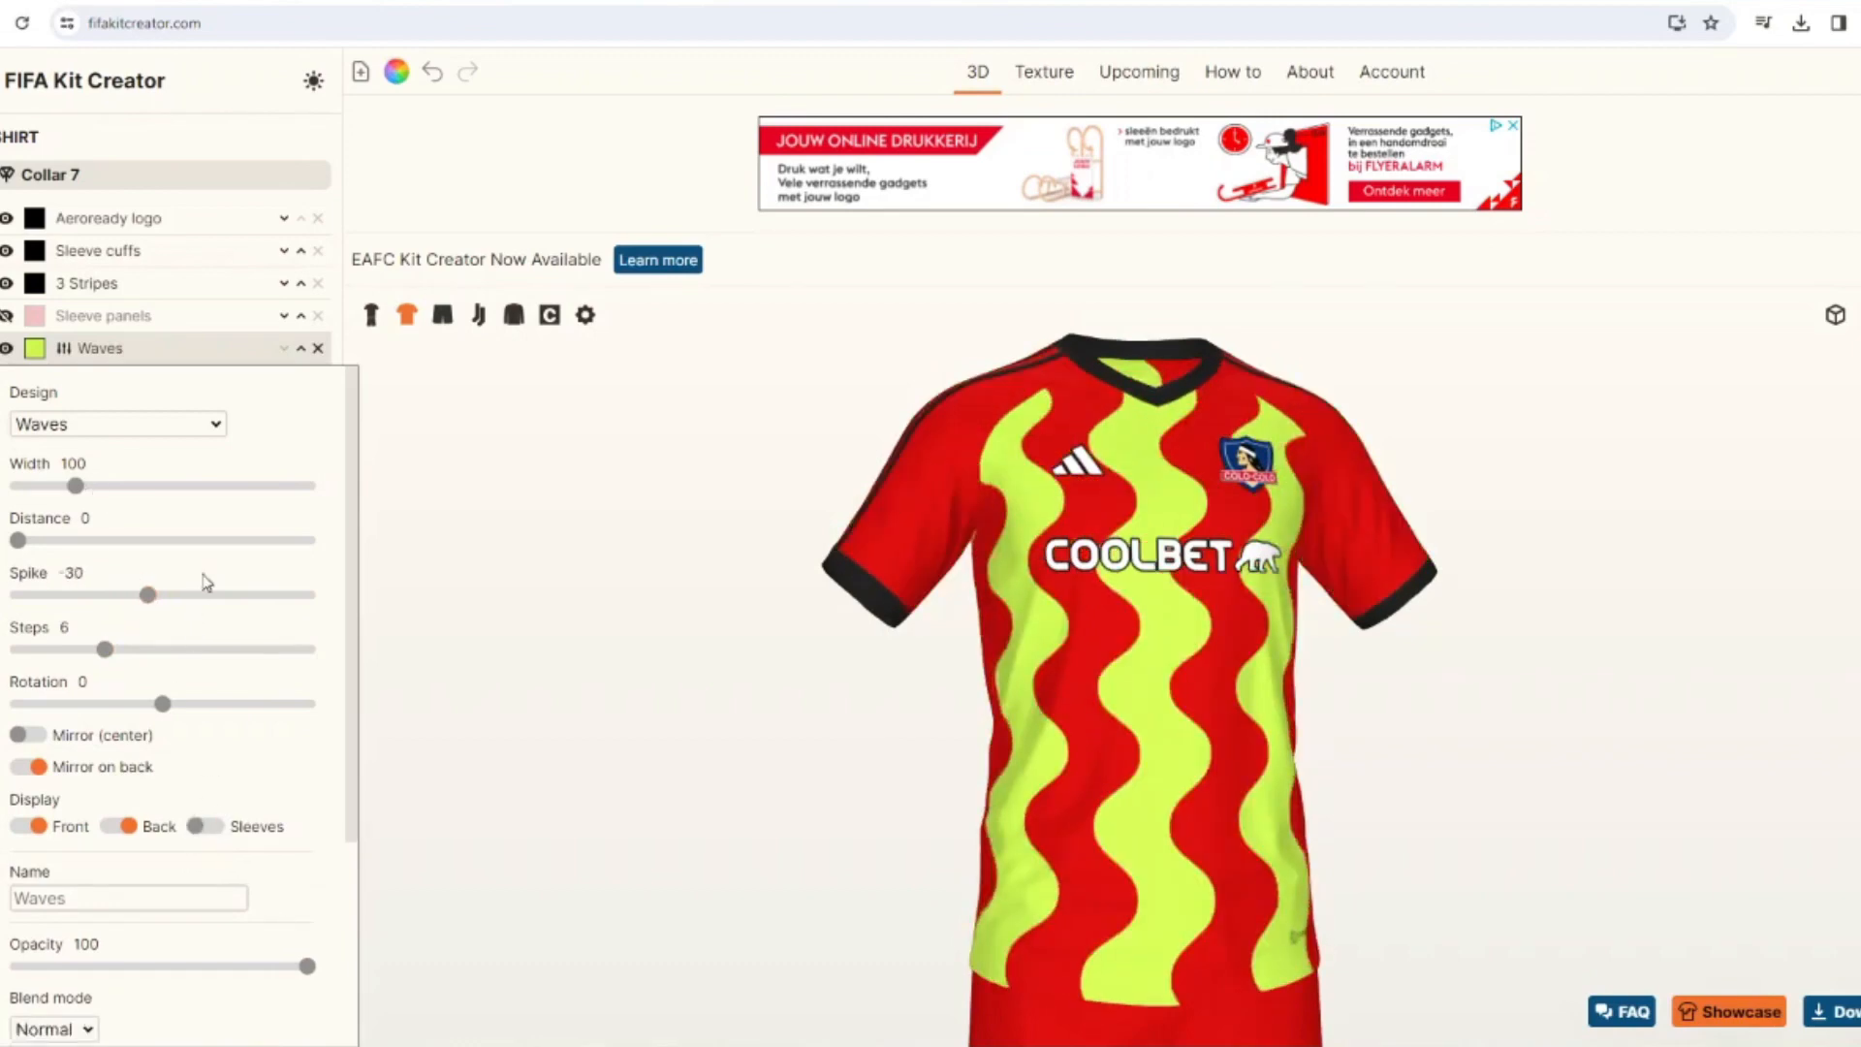
# Narrow the waves and recolor them black, and remove the Waves layer from the shirt.
pyautogui.moveTo(74, 486); pyautogui.dragTo(53, 494)
pyautogui.click(35, 359)
pyautogui.click(740, 445)
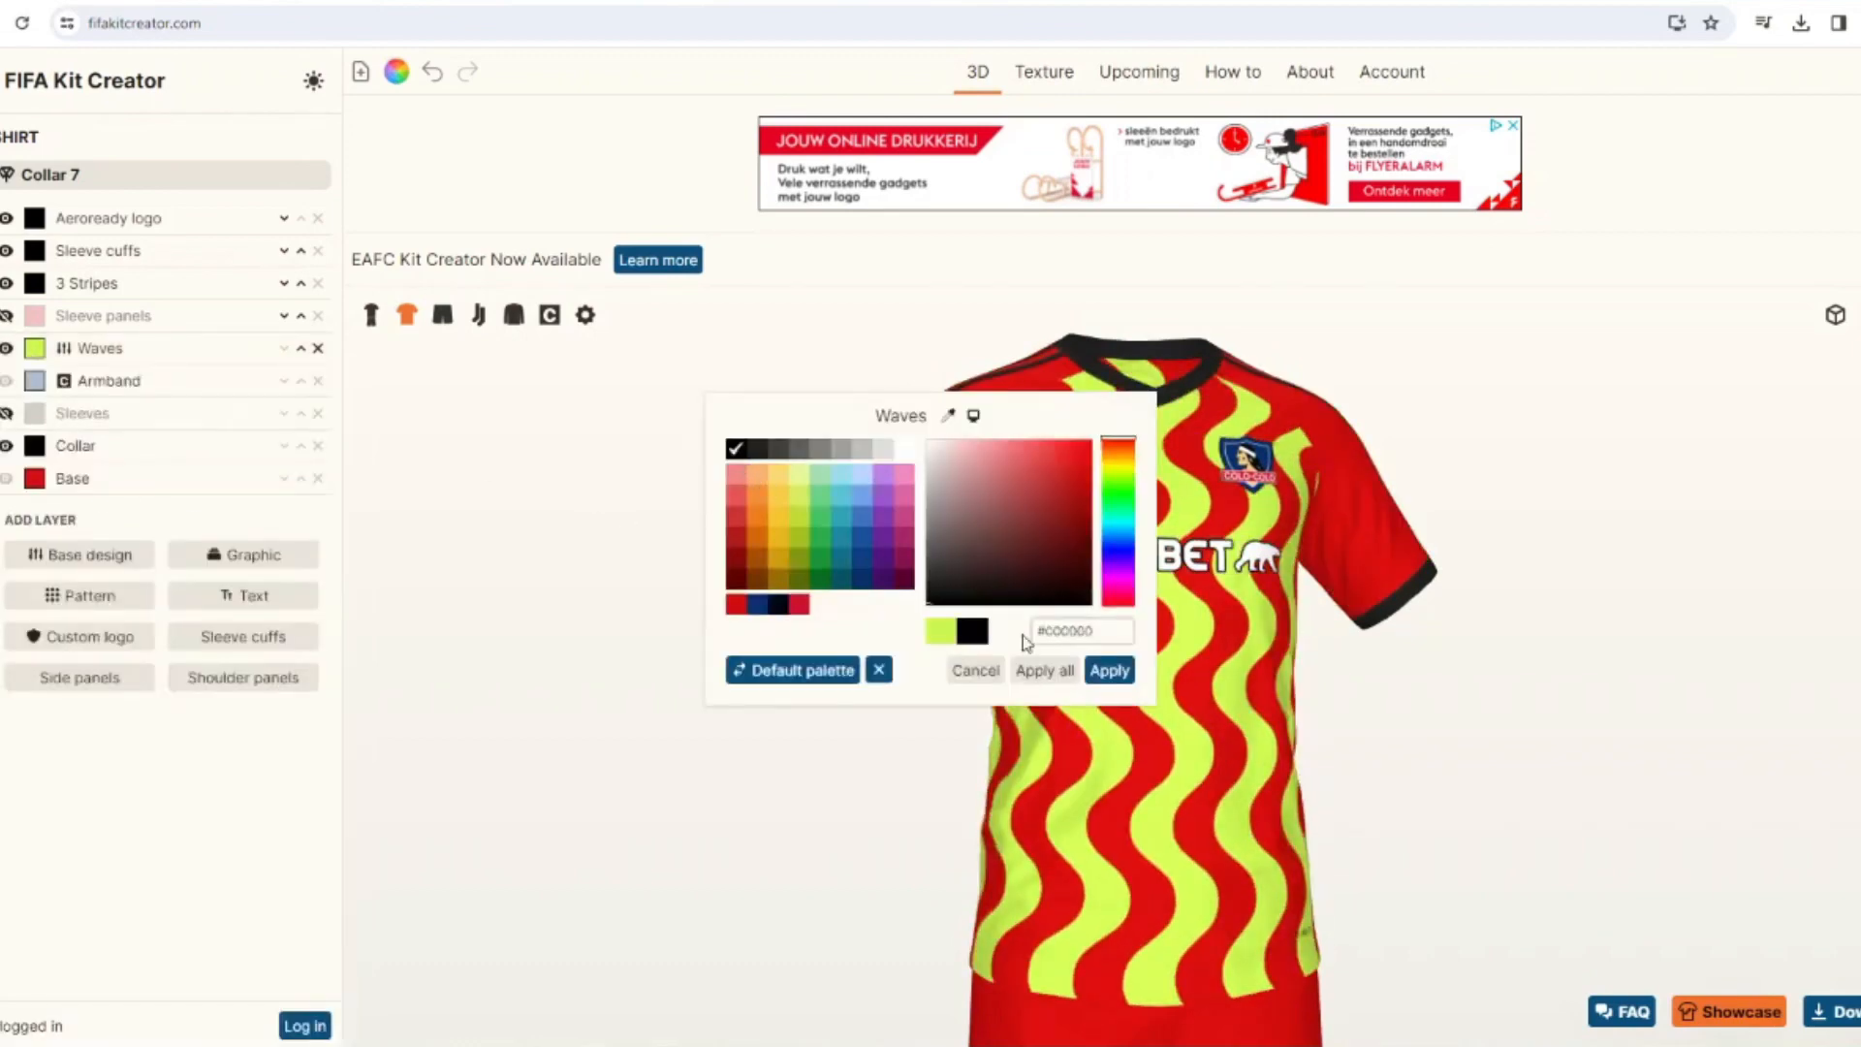
pyautogui.click(1108, 668)
pyautogui.moveTo(921, 685)
pyautogui.mouseDown()
pyautogui.moveTo(892, 689)
pyautogui.moveTo(923, 677)
pyautogui.mouseUp()
pyautogui.click(318, 348)
pyautogui.hotkey('alt', 'Tab')
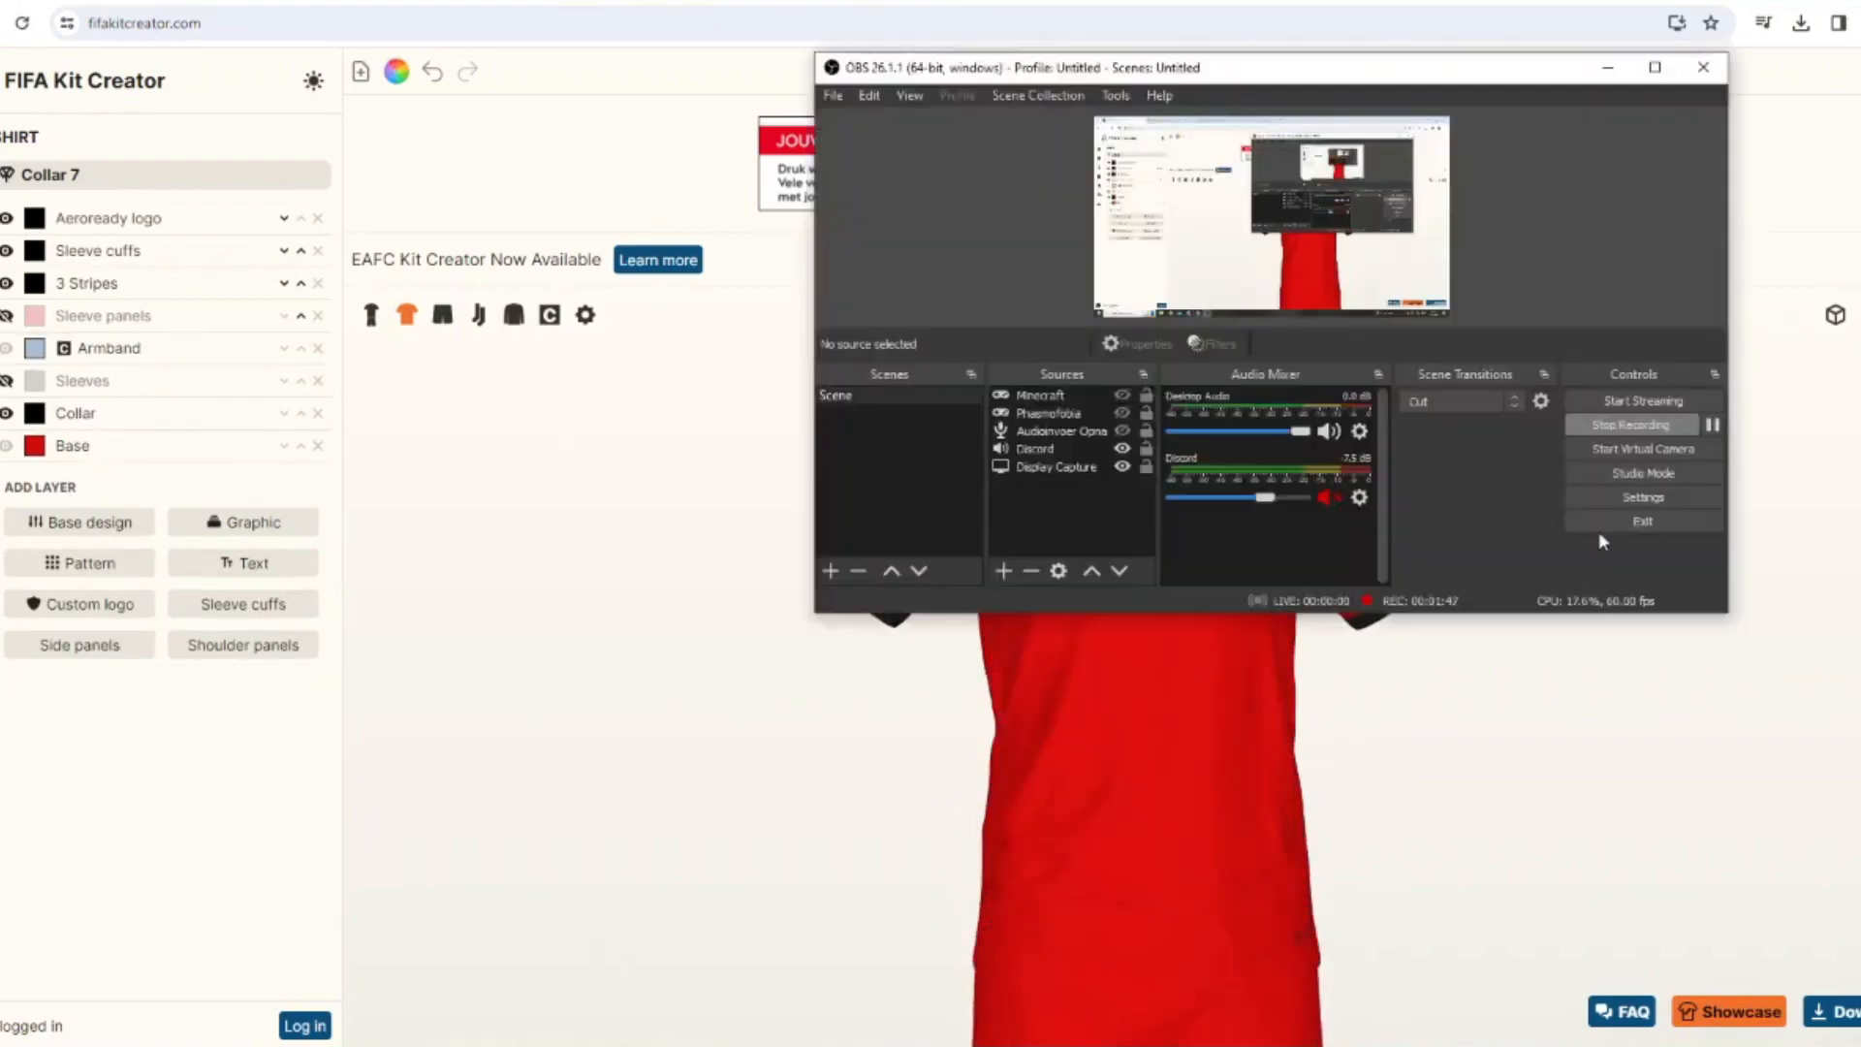
pyautogui.click(506, 653)
pyautogui.click(603, 1043)
pyautogui.click(446, 524)
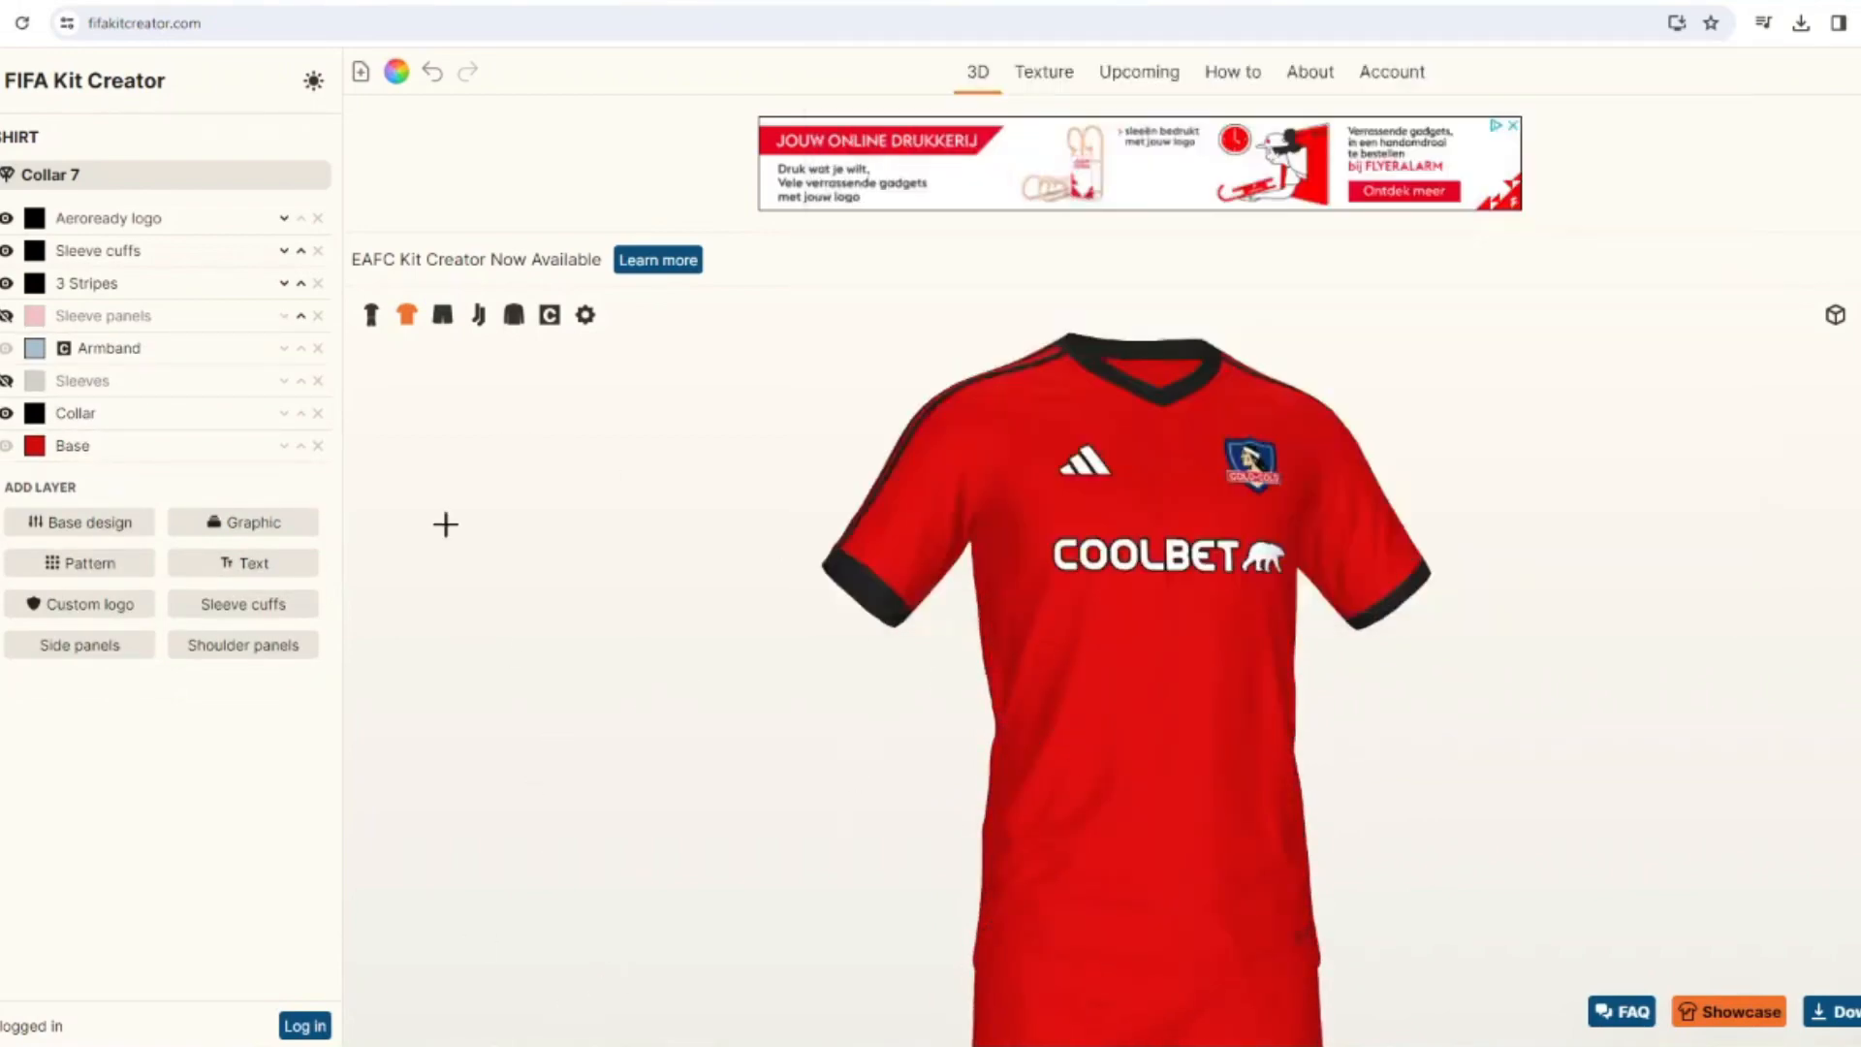
# Search the patterns for "mou", try Mountains 2 on the shirt, and remove it.
pyautogui.click(136, 560)
pyautogui.click(258, 247)
pyautogui.write('mou')
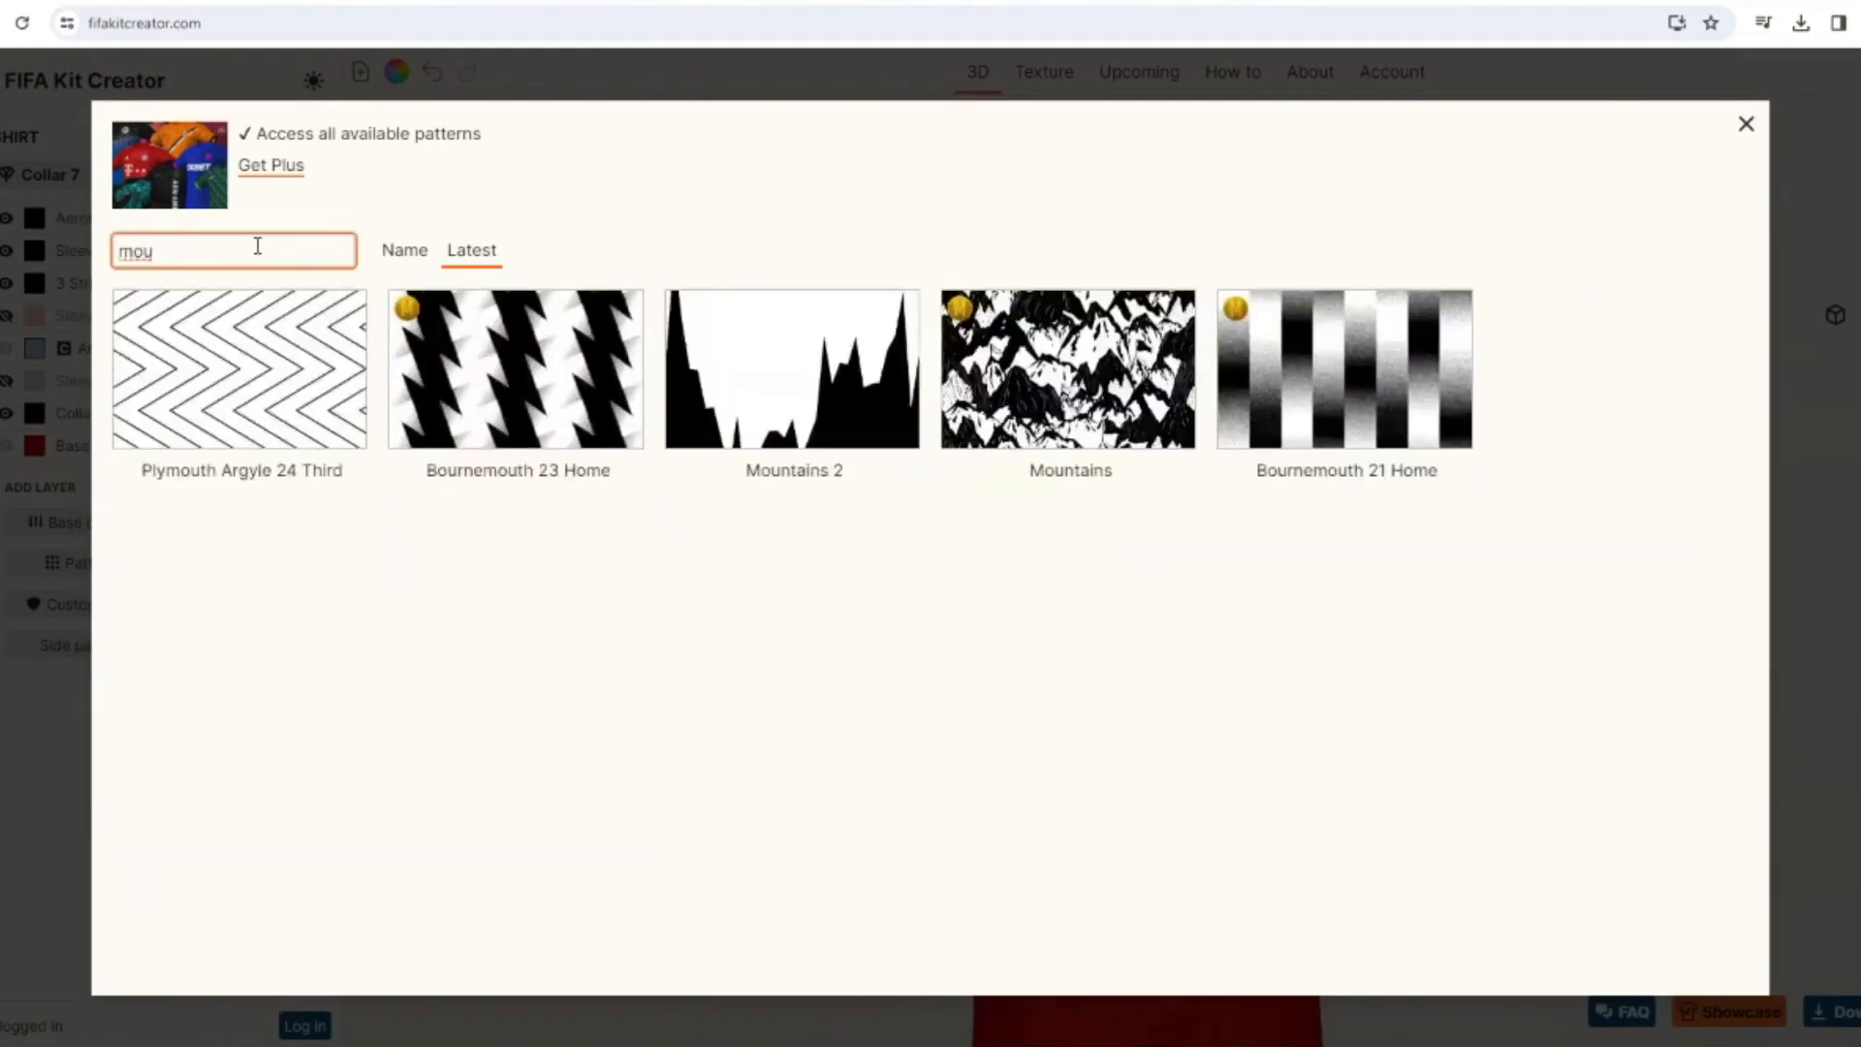
pyautogui.click(812, 405)
pyautogui.click(324, 358)
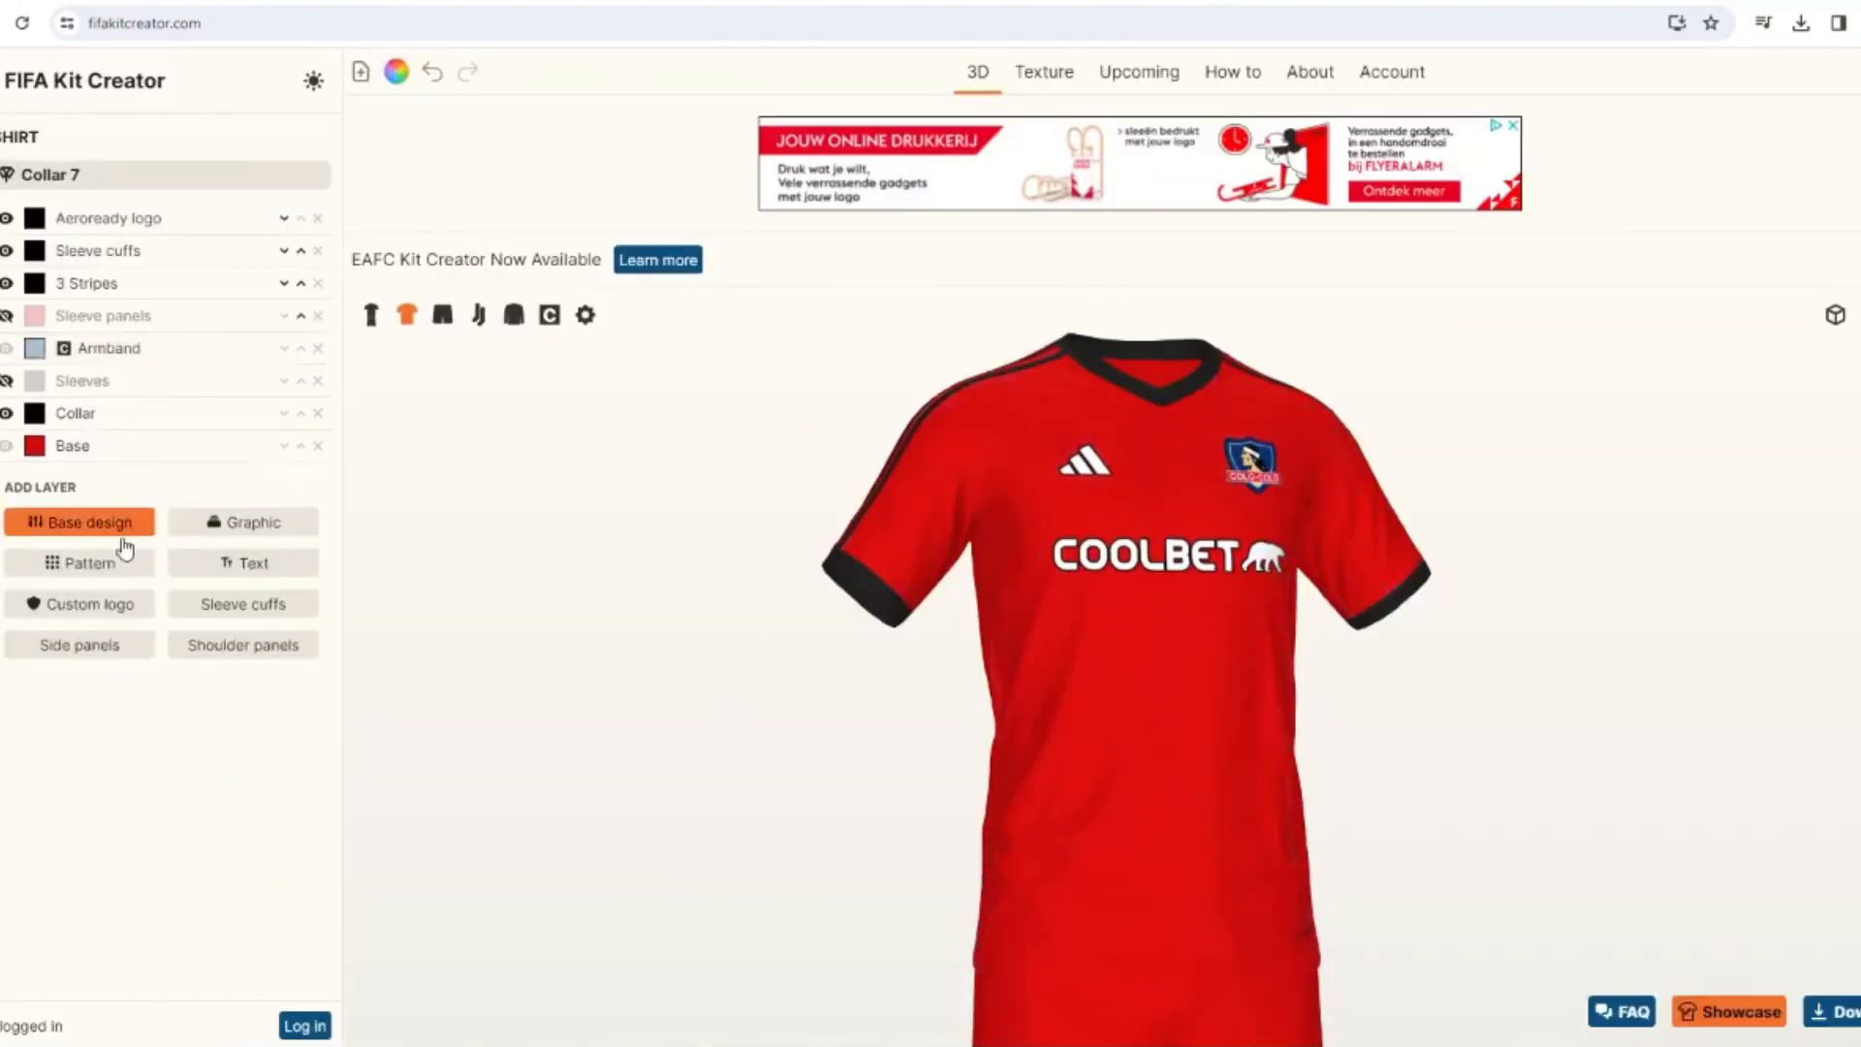
# Search the graphics for "moun", add the Mountains graphic to the shirt and recolor it black.
pyautogui.click(121, 528)
pyautogui.doubleClick(319, 253)
pyautogui.write('moun')
pyautogui.click(241, 415)
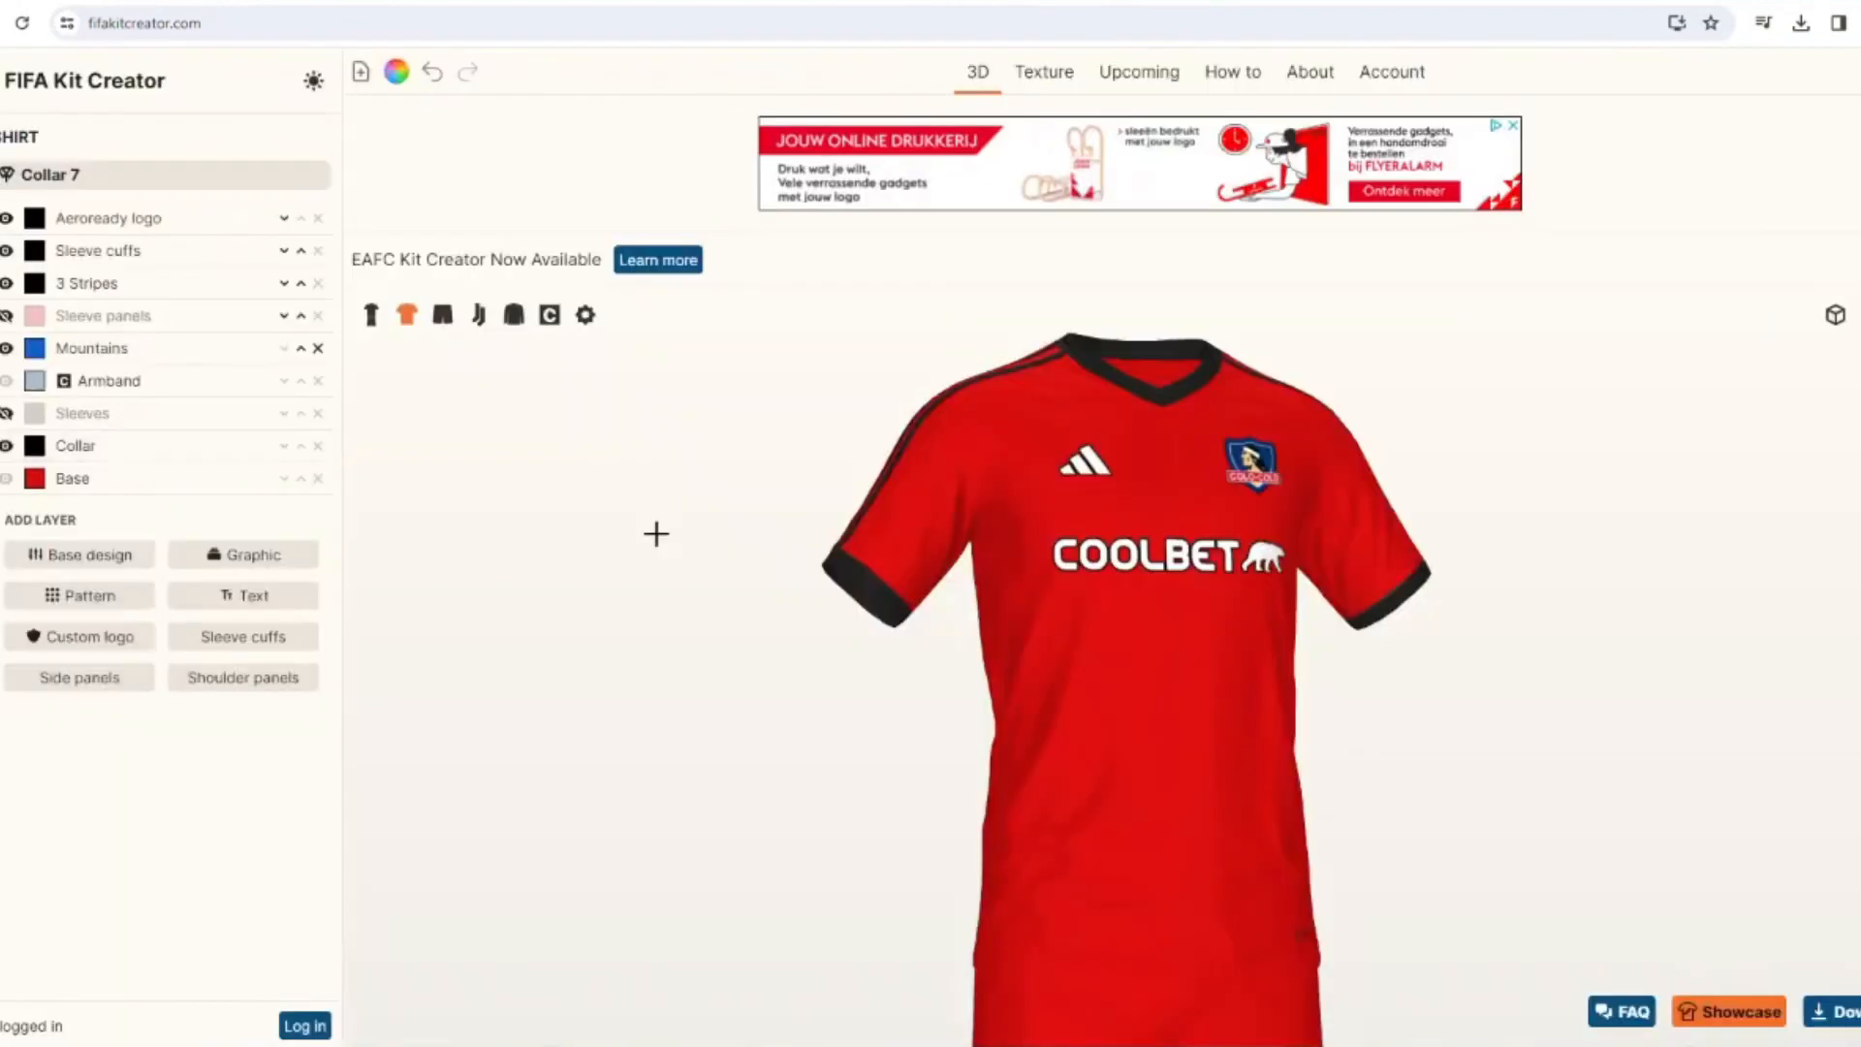
pyautogui.click(34, 348)
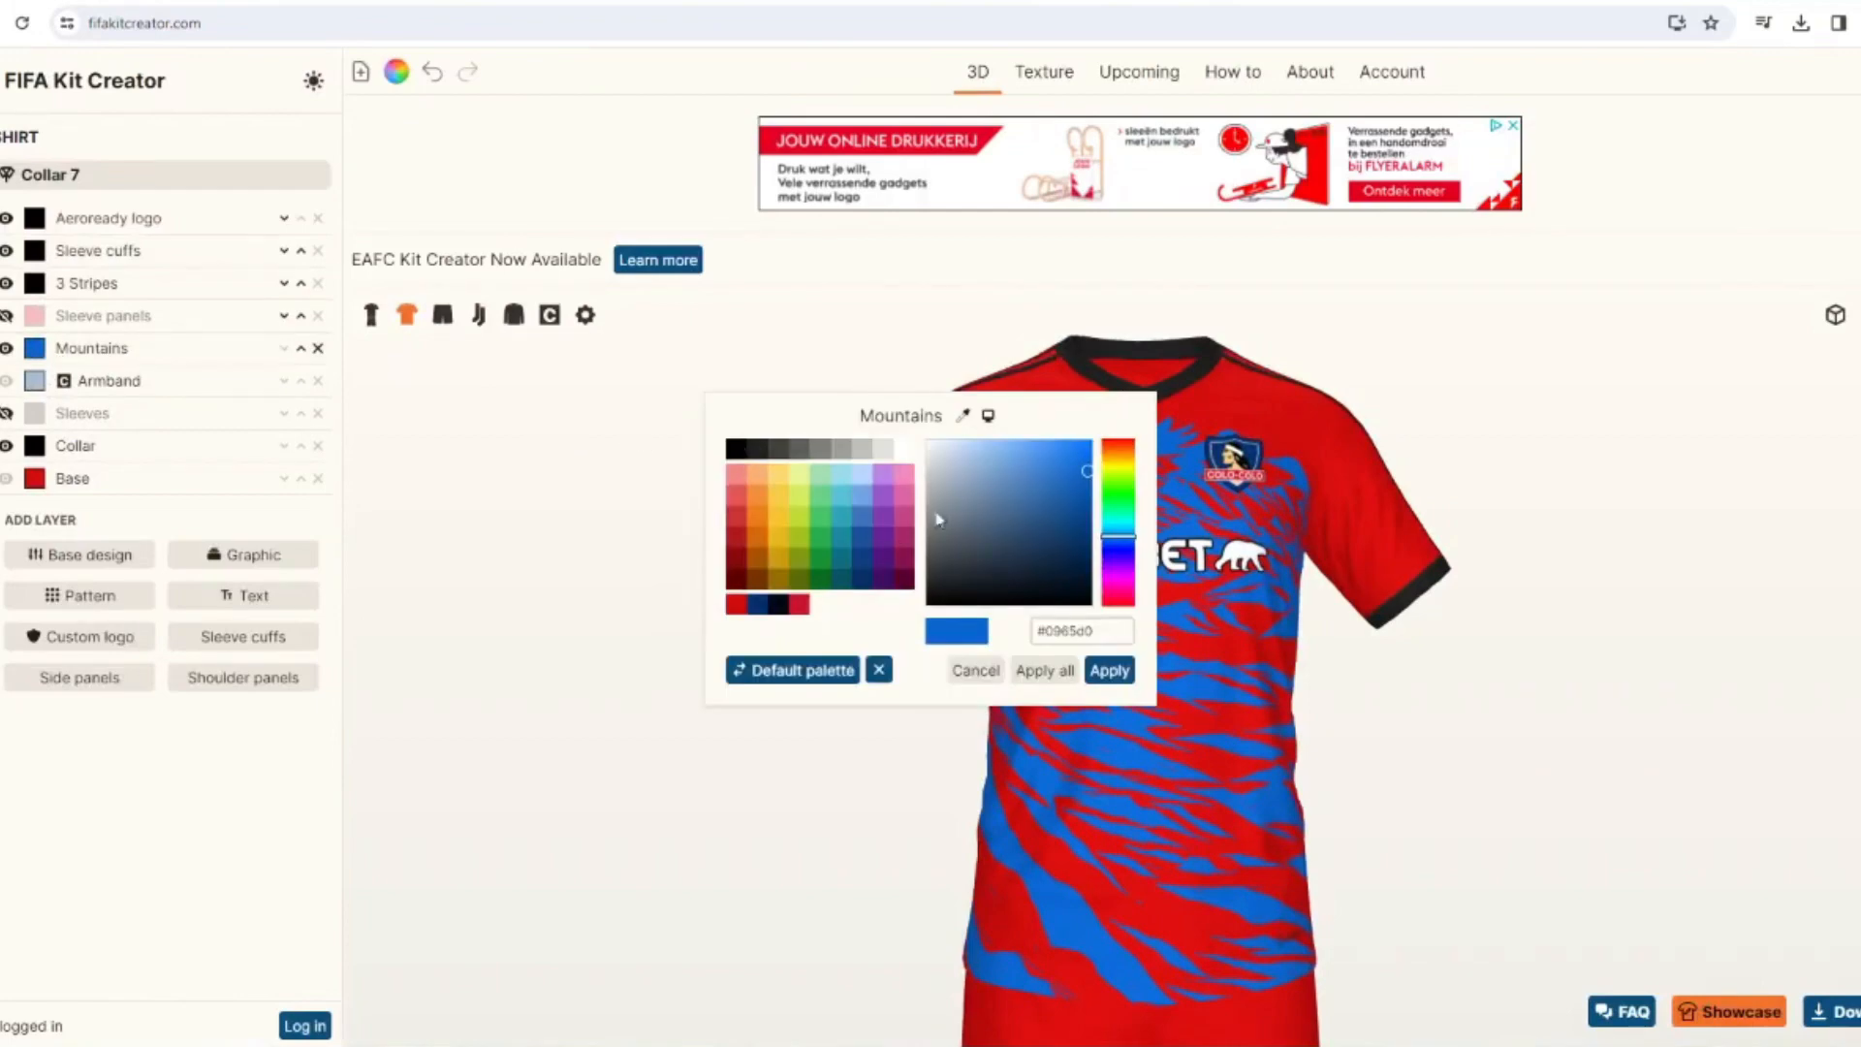
pyautogui.click(738, 450)
pyautogui.click(1109, 670)
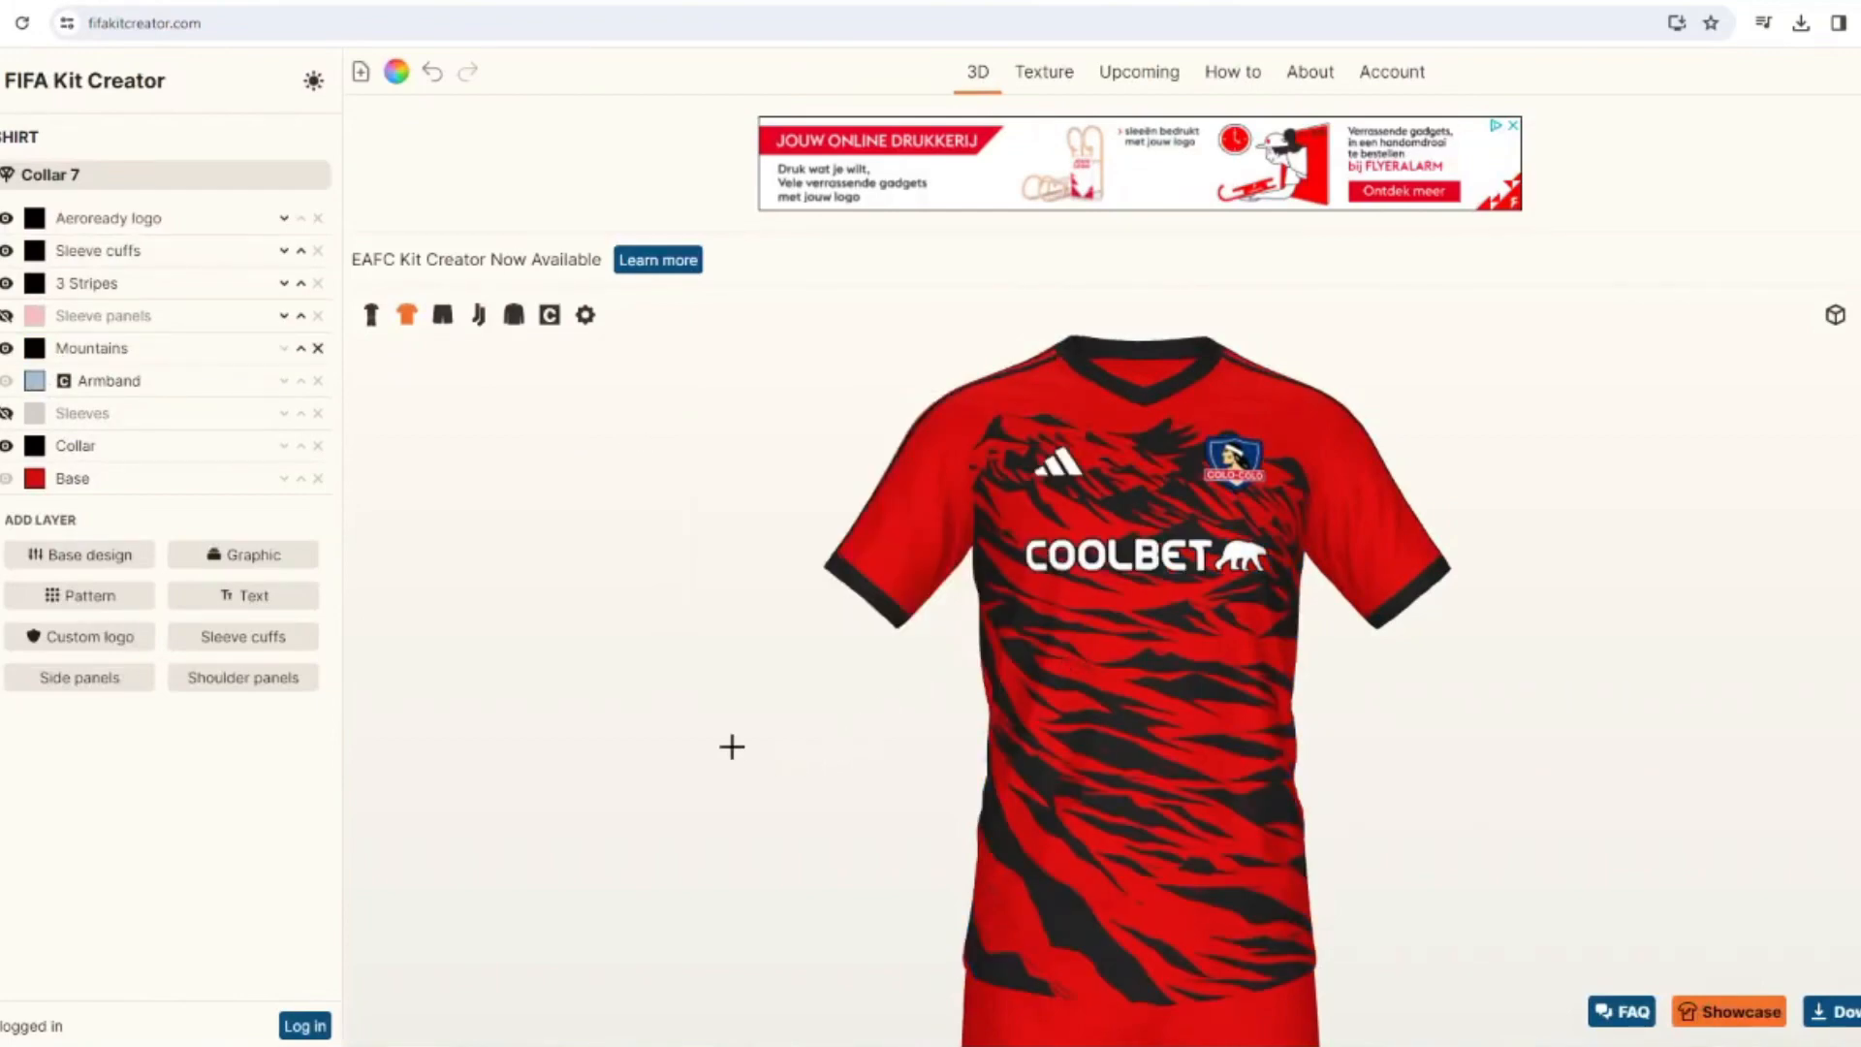
# Recolor the base of the shorts black.
pyautogui.click(441, 314)
pyautogui.click(34, 313)
pyautogui.click(737, 450)
pyautogui.click(1109, 669)
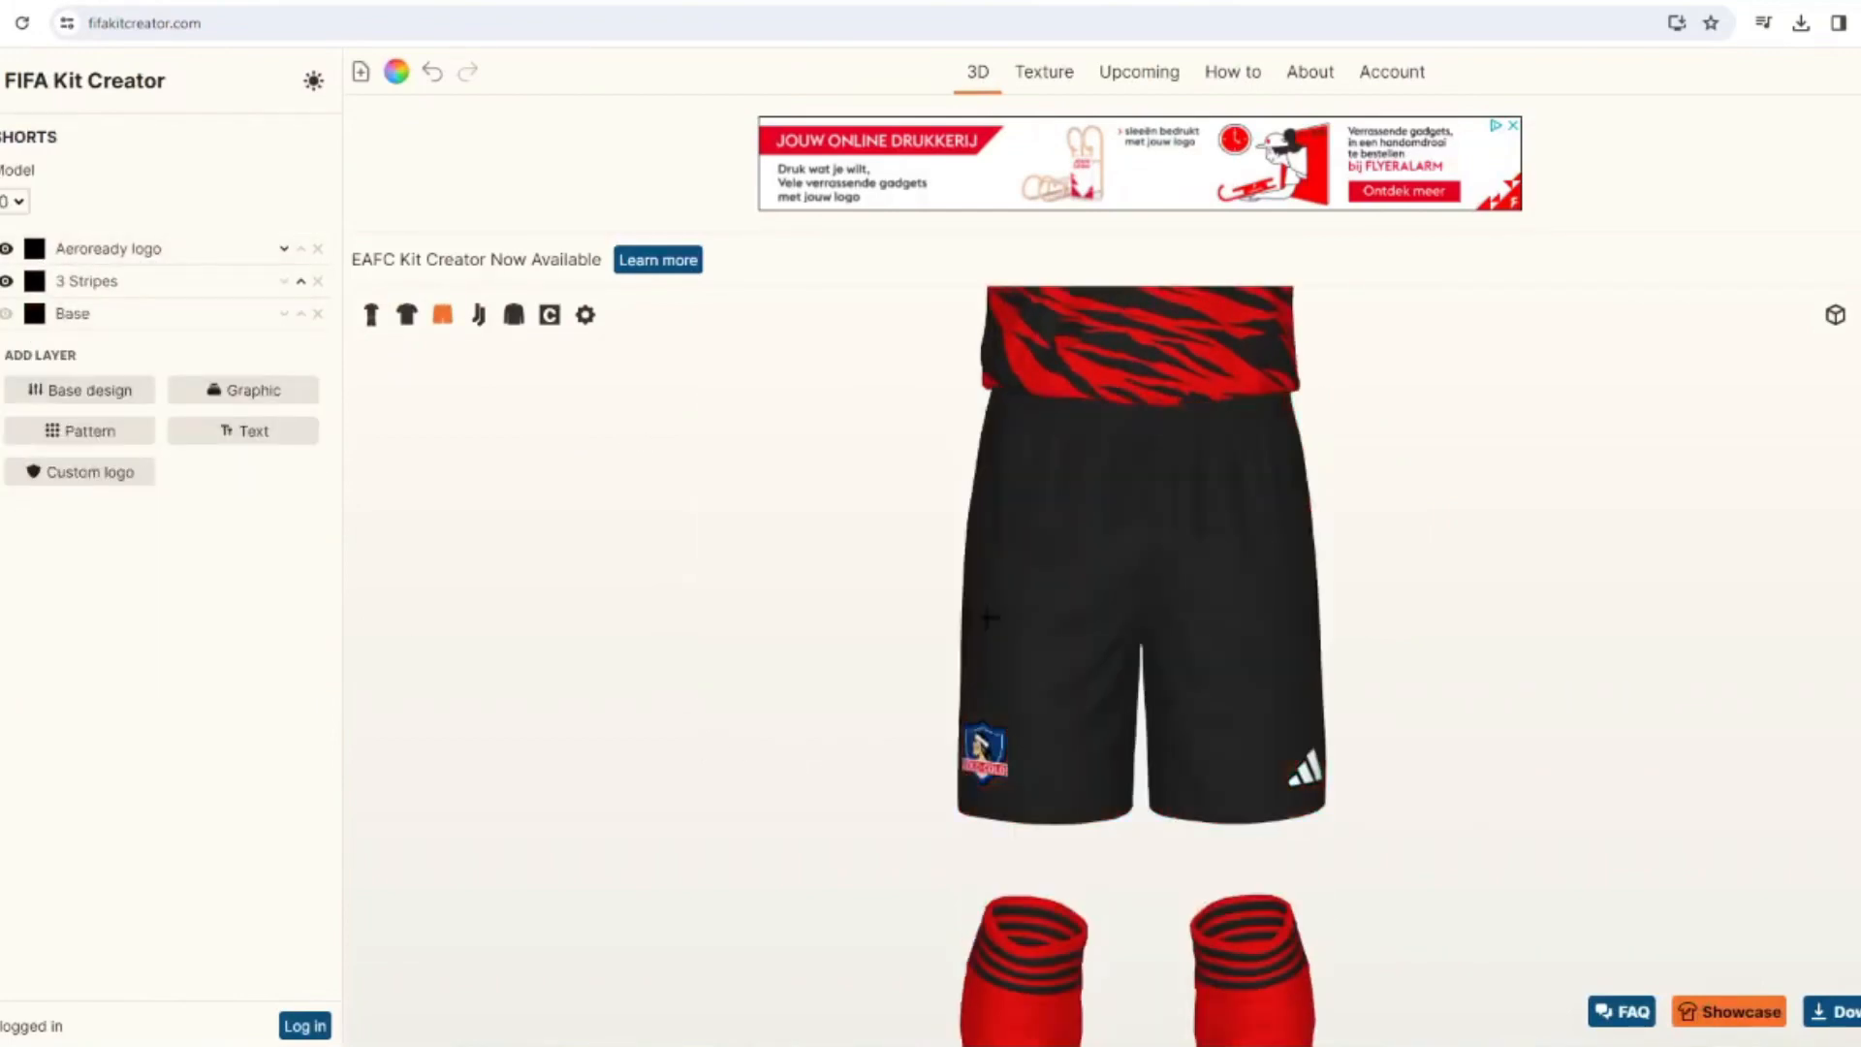
# Recolor the 3 Stripes on the shorts red and check them in the full kit view.
pyautogui.click(370, 314)
pyautogui.moveTo(601, 498); pyautogui.dragTo(758, 580)
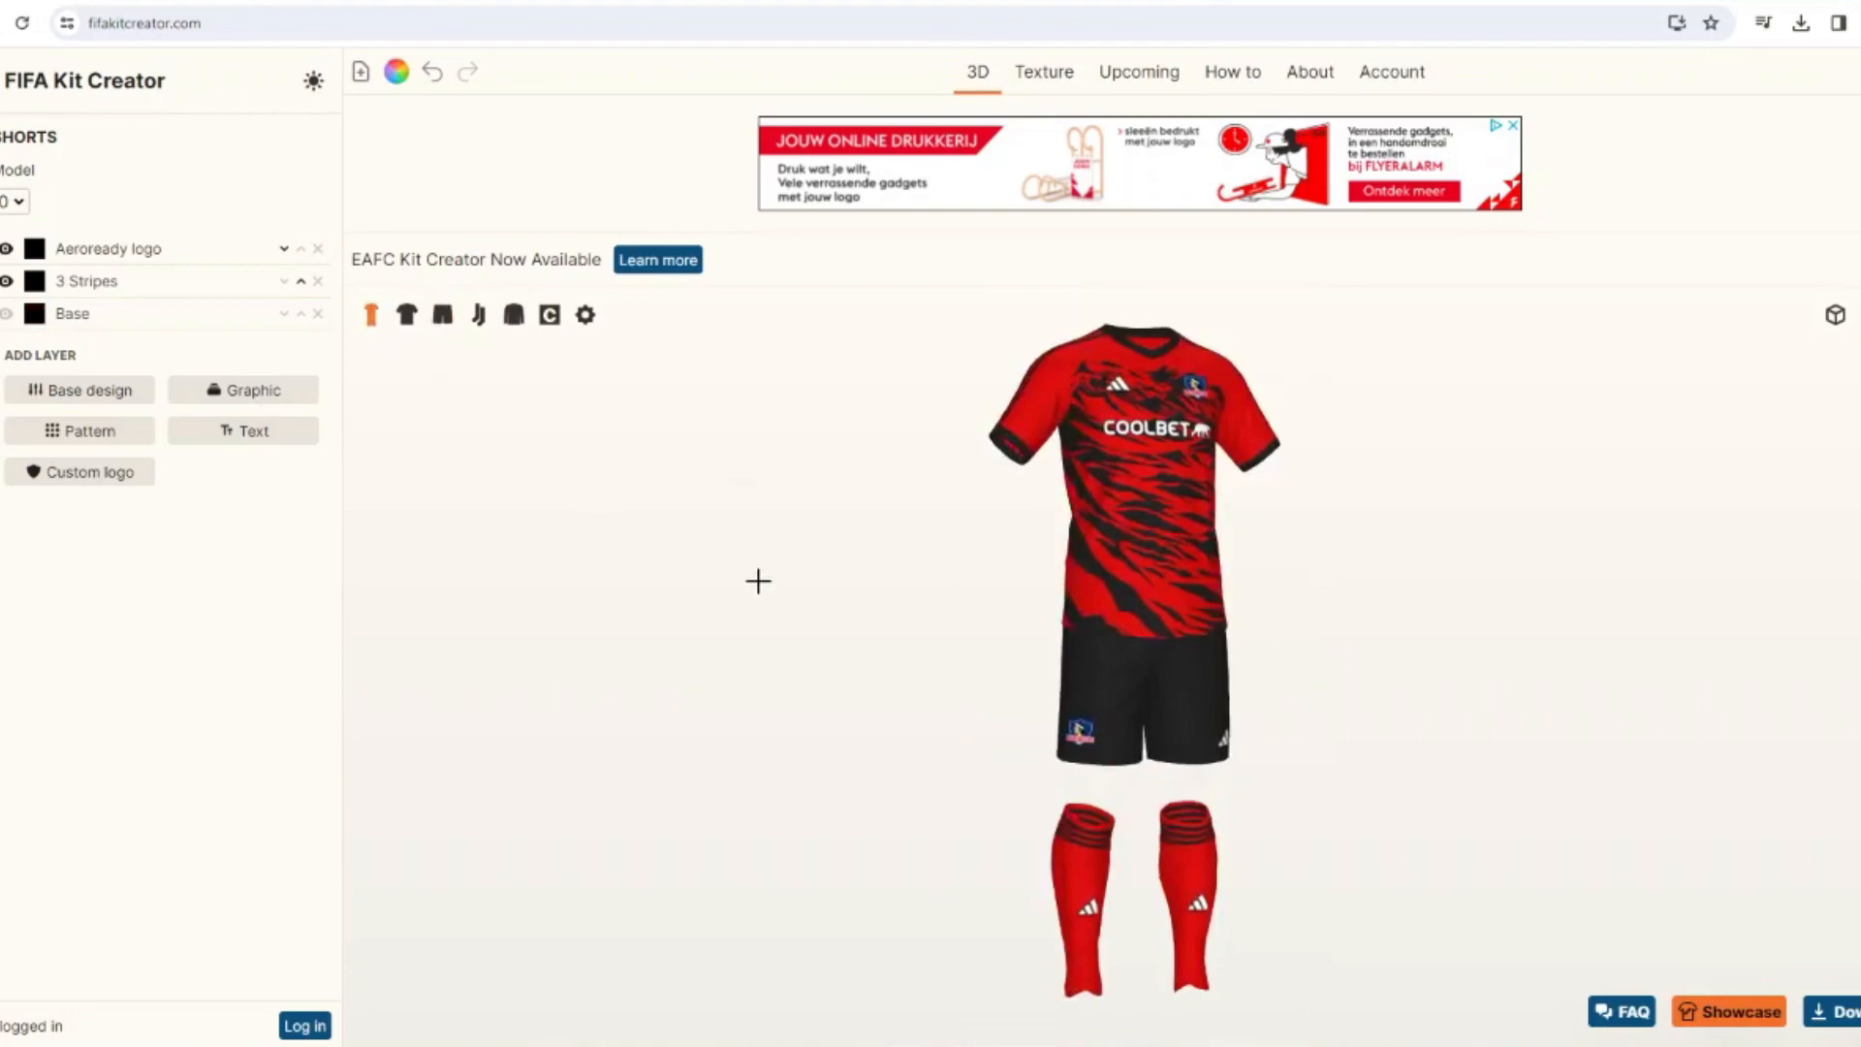
pyautogui.click(34, 281)
pyautogui.click(740, 612)
pyautogui.click(1106, 665)
pyautogui.moveTo(882, 665); pyautogui.dragTo(831, 602)
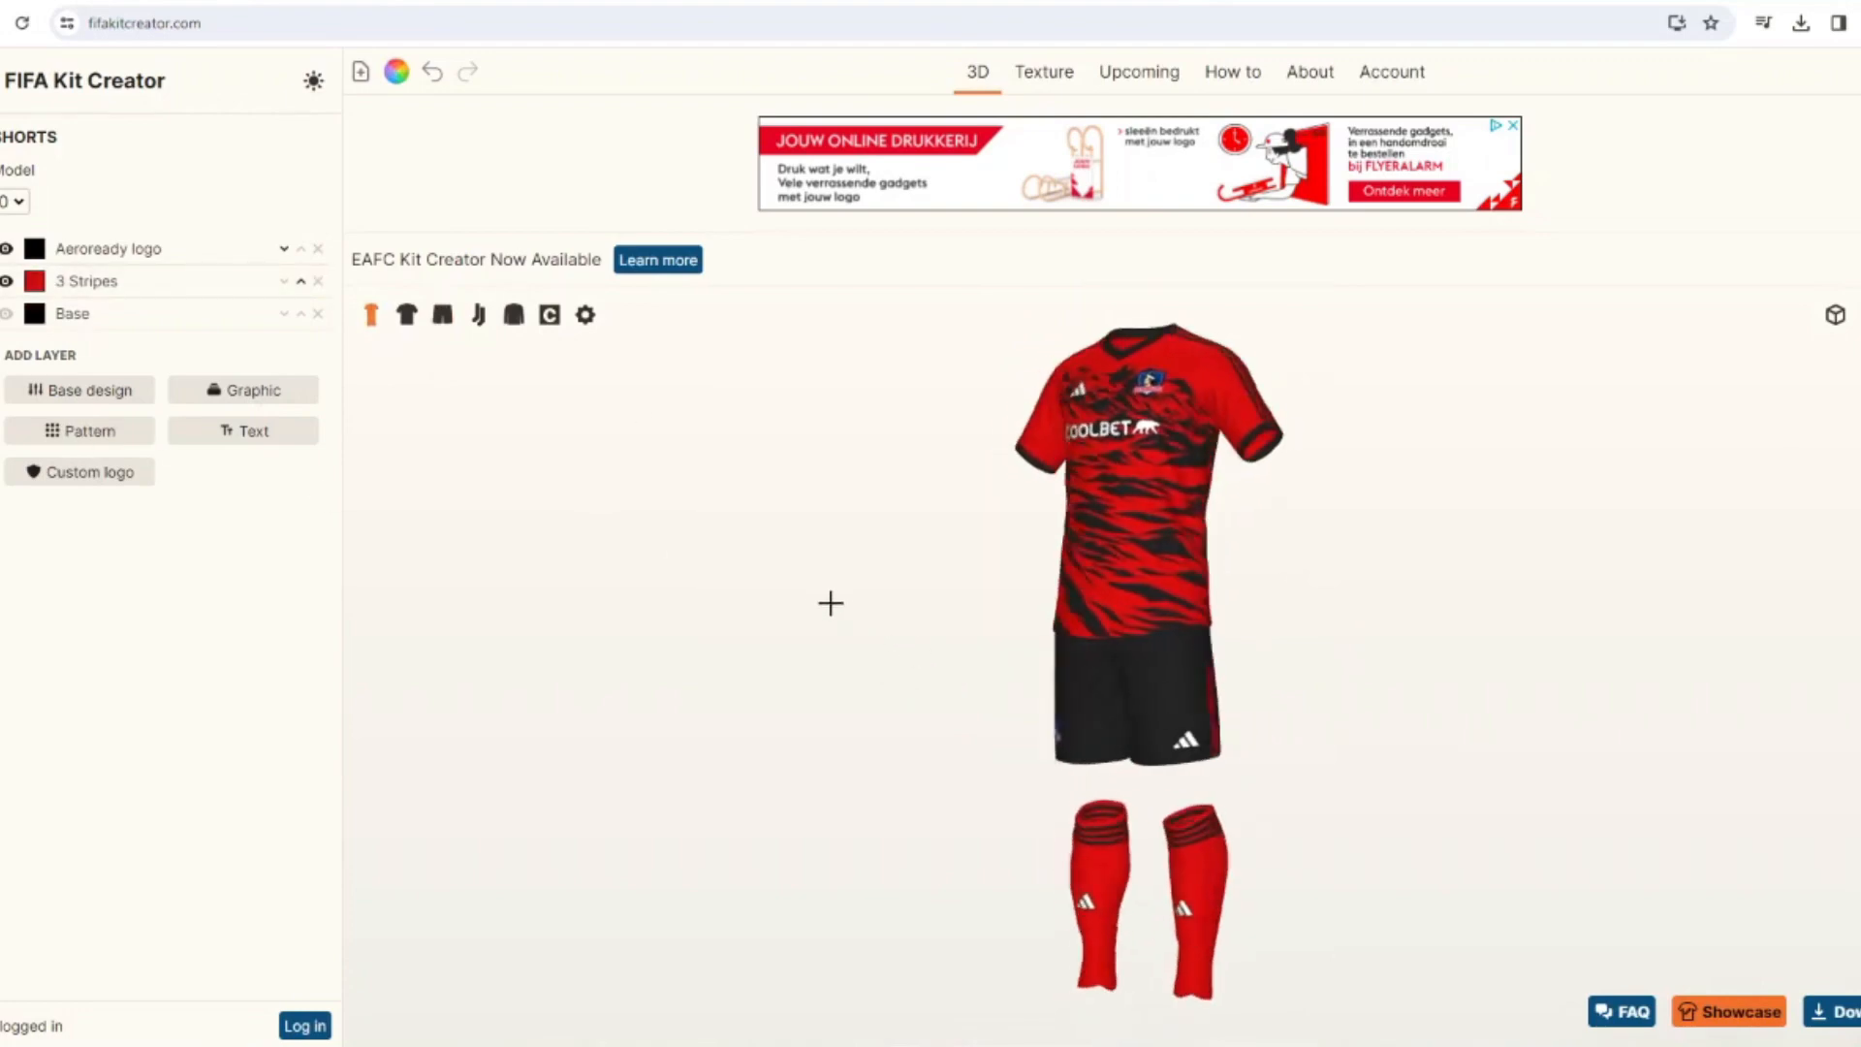
# Try the Plymouth Argyle 24 Third pattern on the shirt and recolor it navy.
pyautogui.click(406, 314)
pyautogui.click(105, 613)
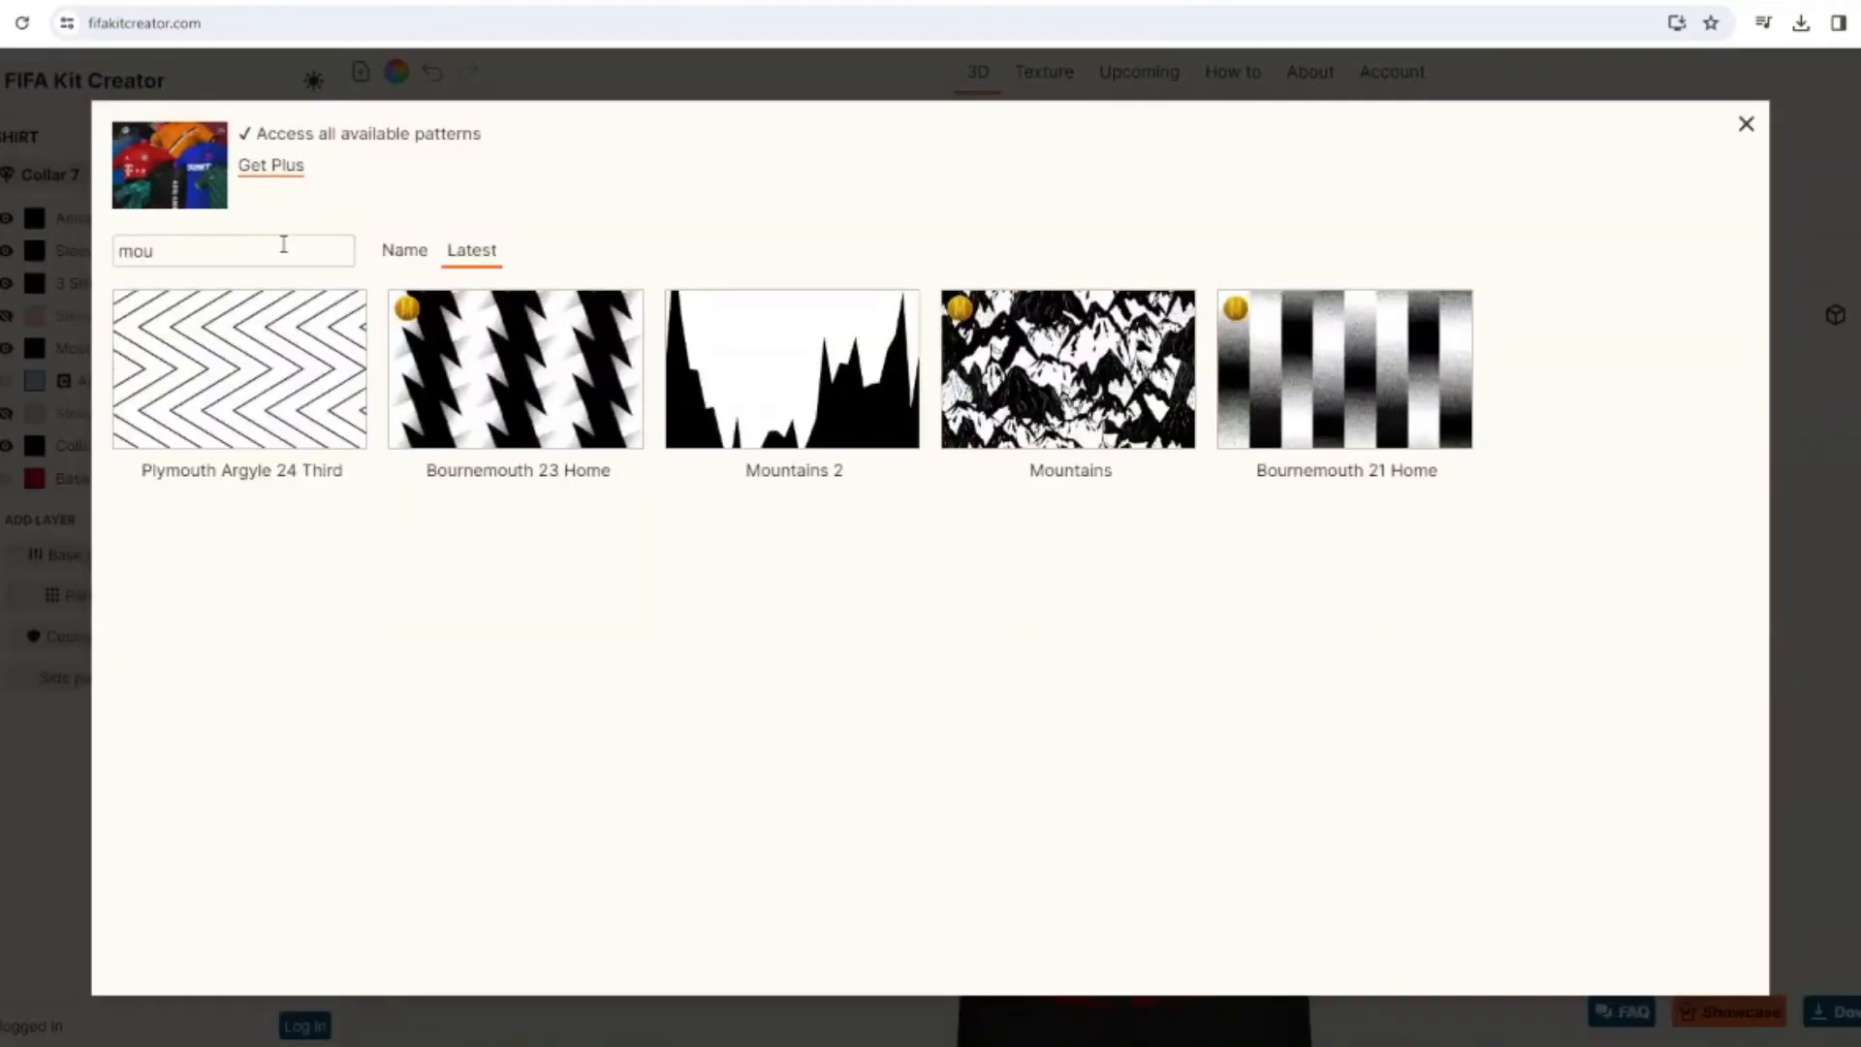
pyautogui.click(250, 373)
pyautogui.click(35, 349)
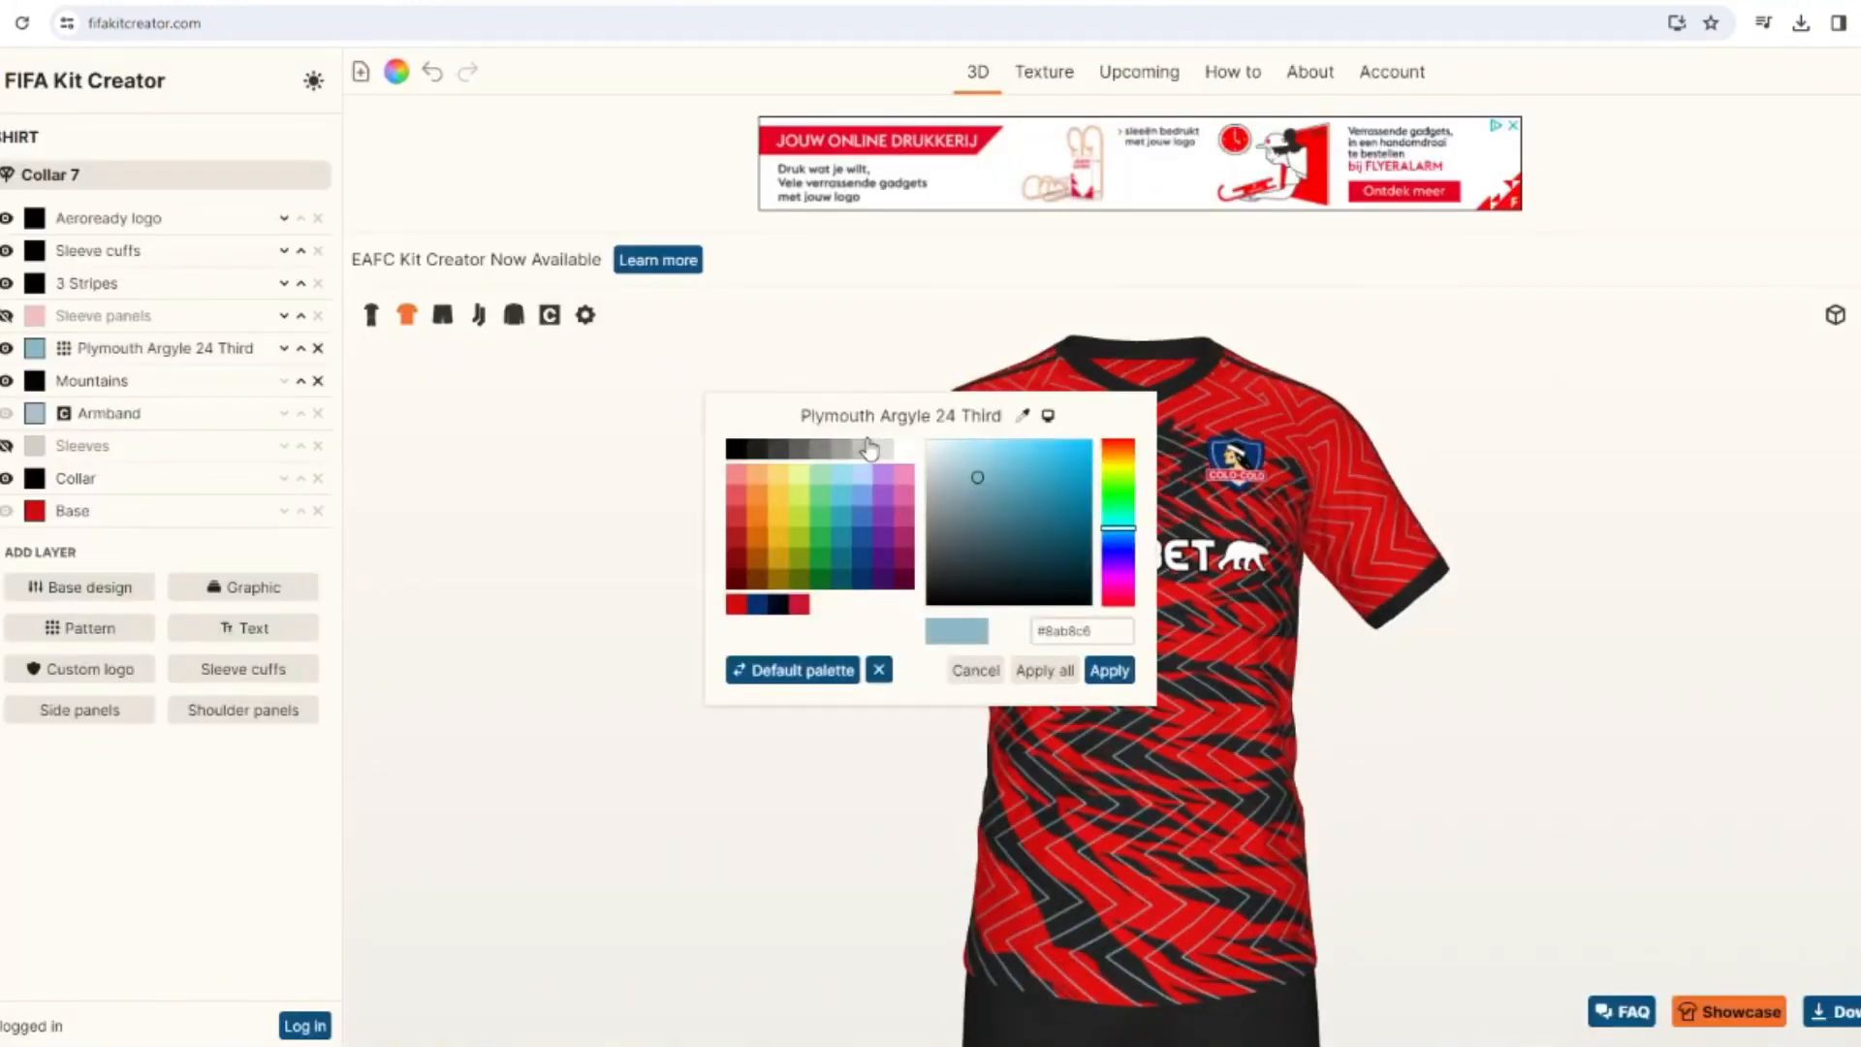
pyautogui.click(758, 604)
pyautogui.click(1110, 670)
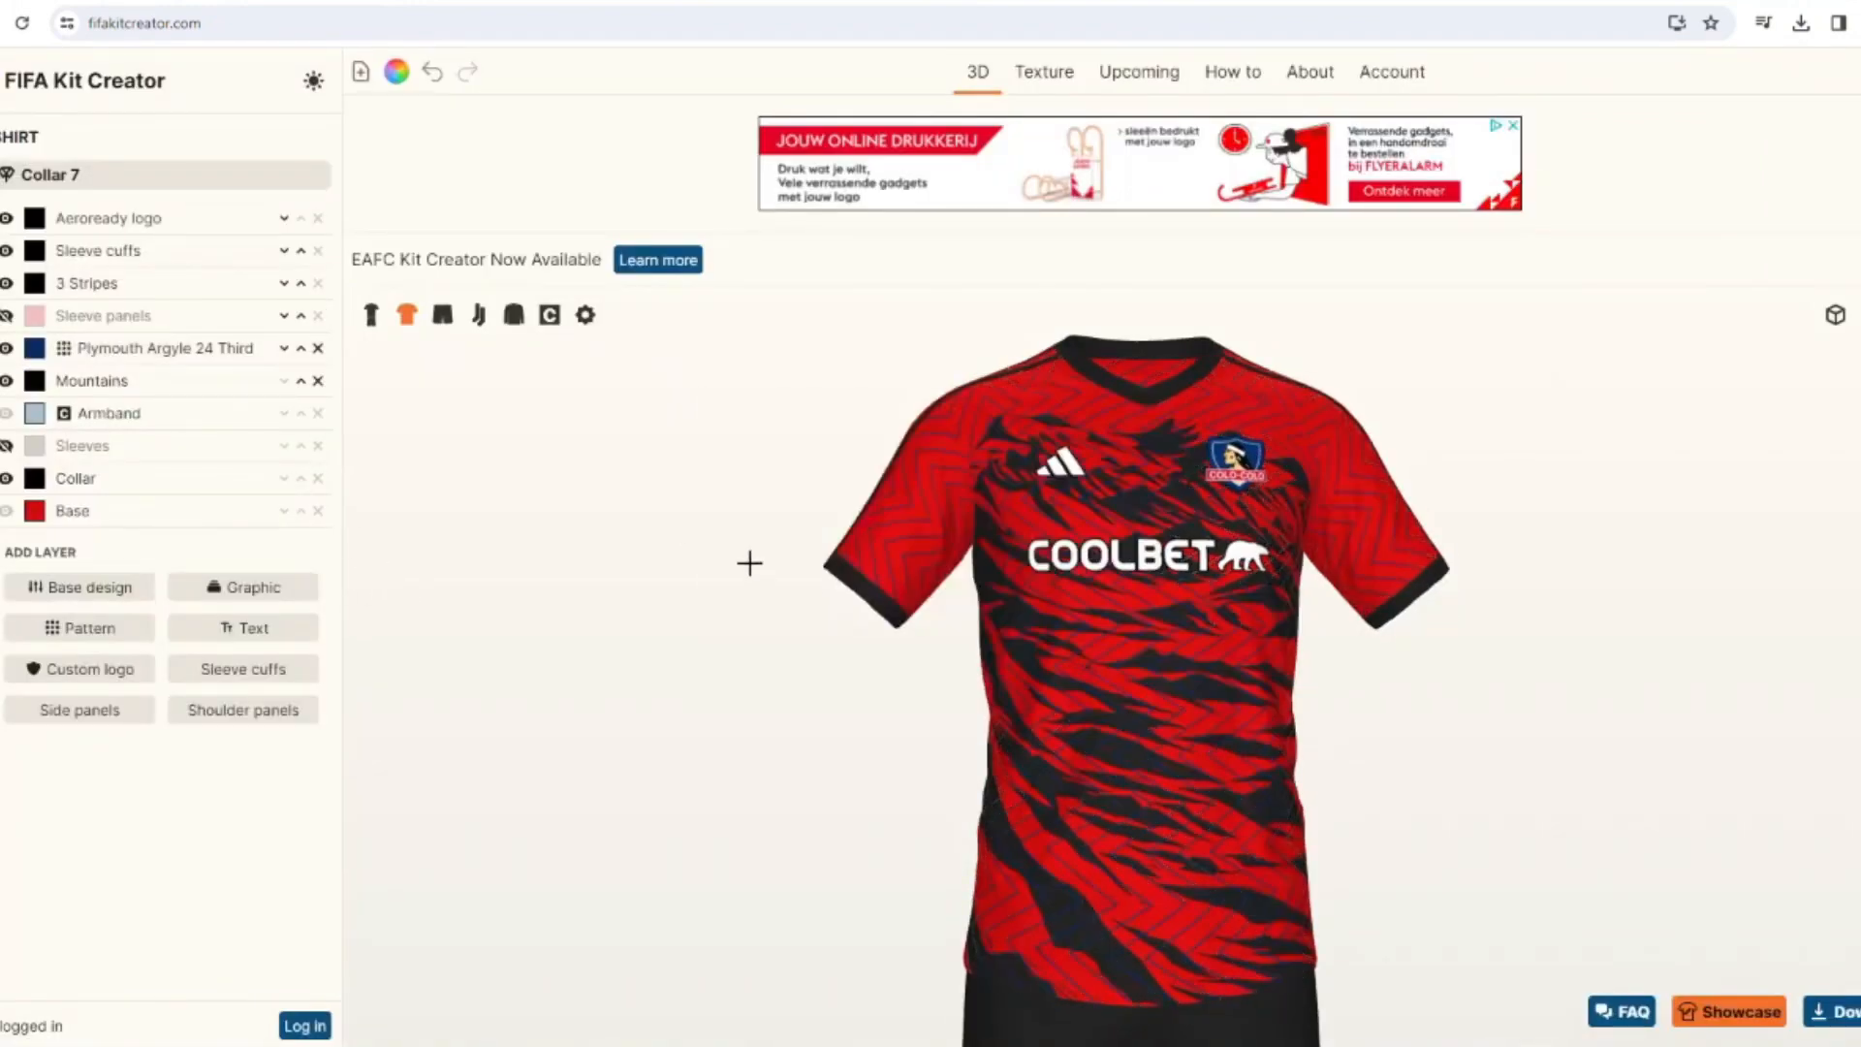
# Move the Plymouth Argyle 24 Third layer below Mountains, hide it, and remove it.
pyautogui.click(284, 348)
pyautogui.click(9, 382)
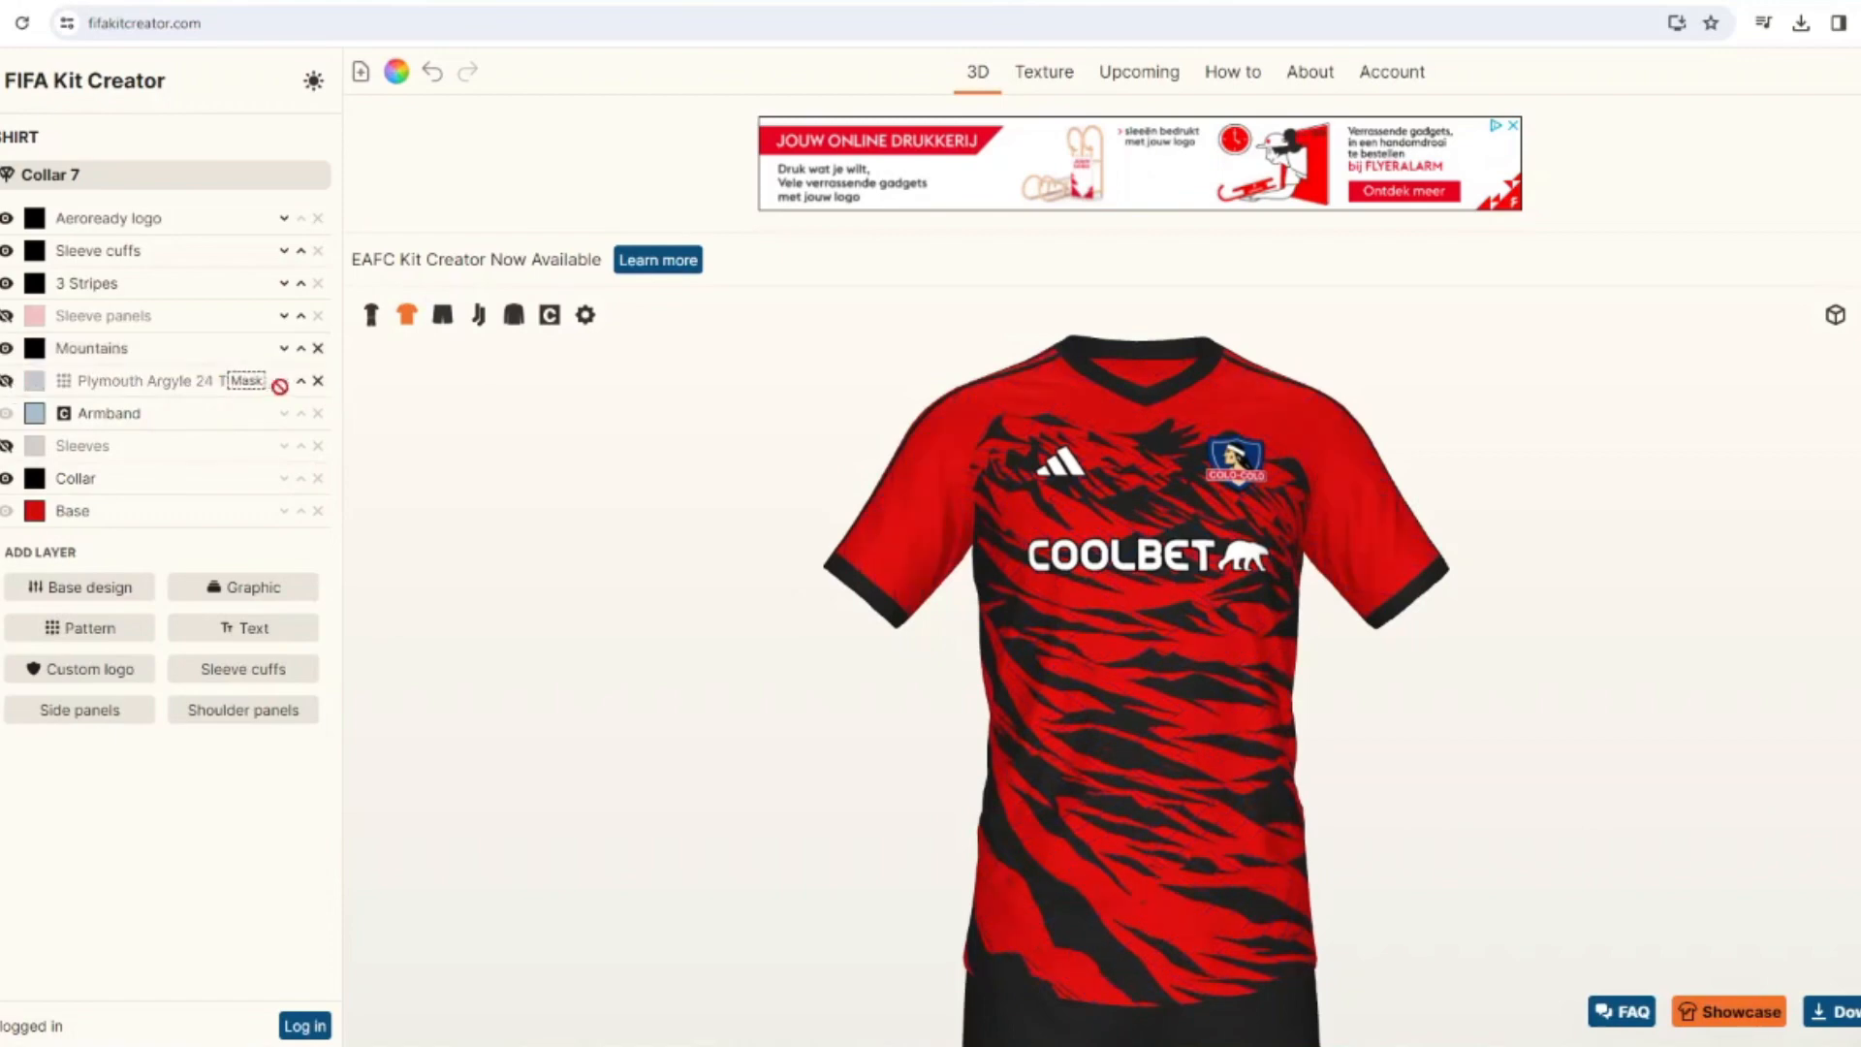
pyautogui.click(318, 381)
# Try a black Stepped Gradient on the shirt with size 53 and gradient size 44, off the sleeves, and remove it.
pyautogui.click(118, 562)
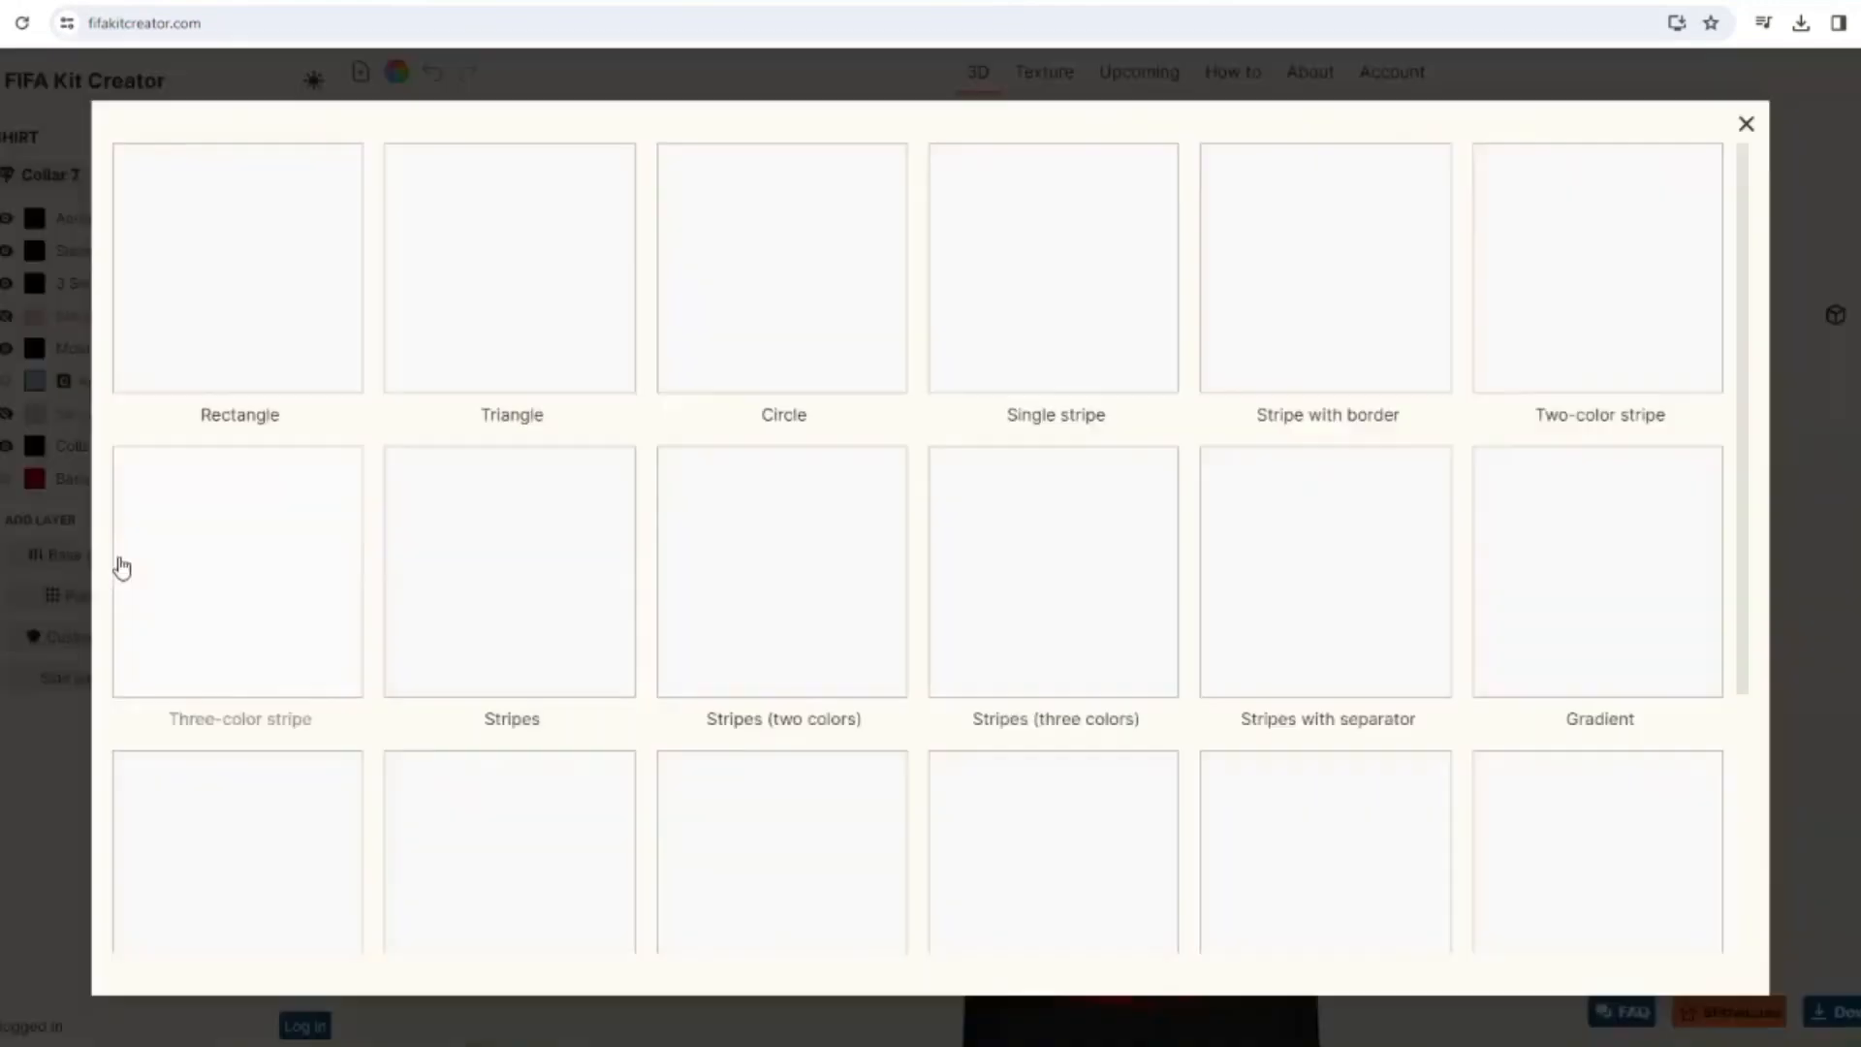
pyautogui.click(1040, 822)
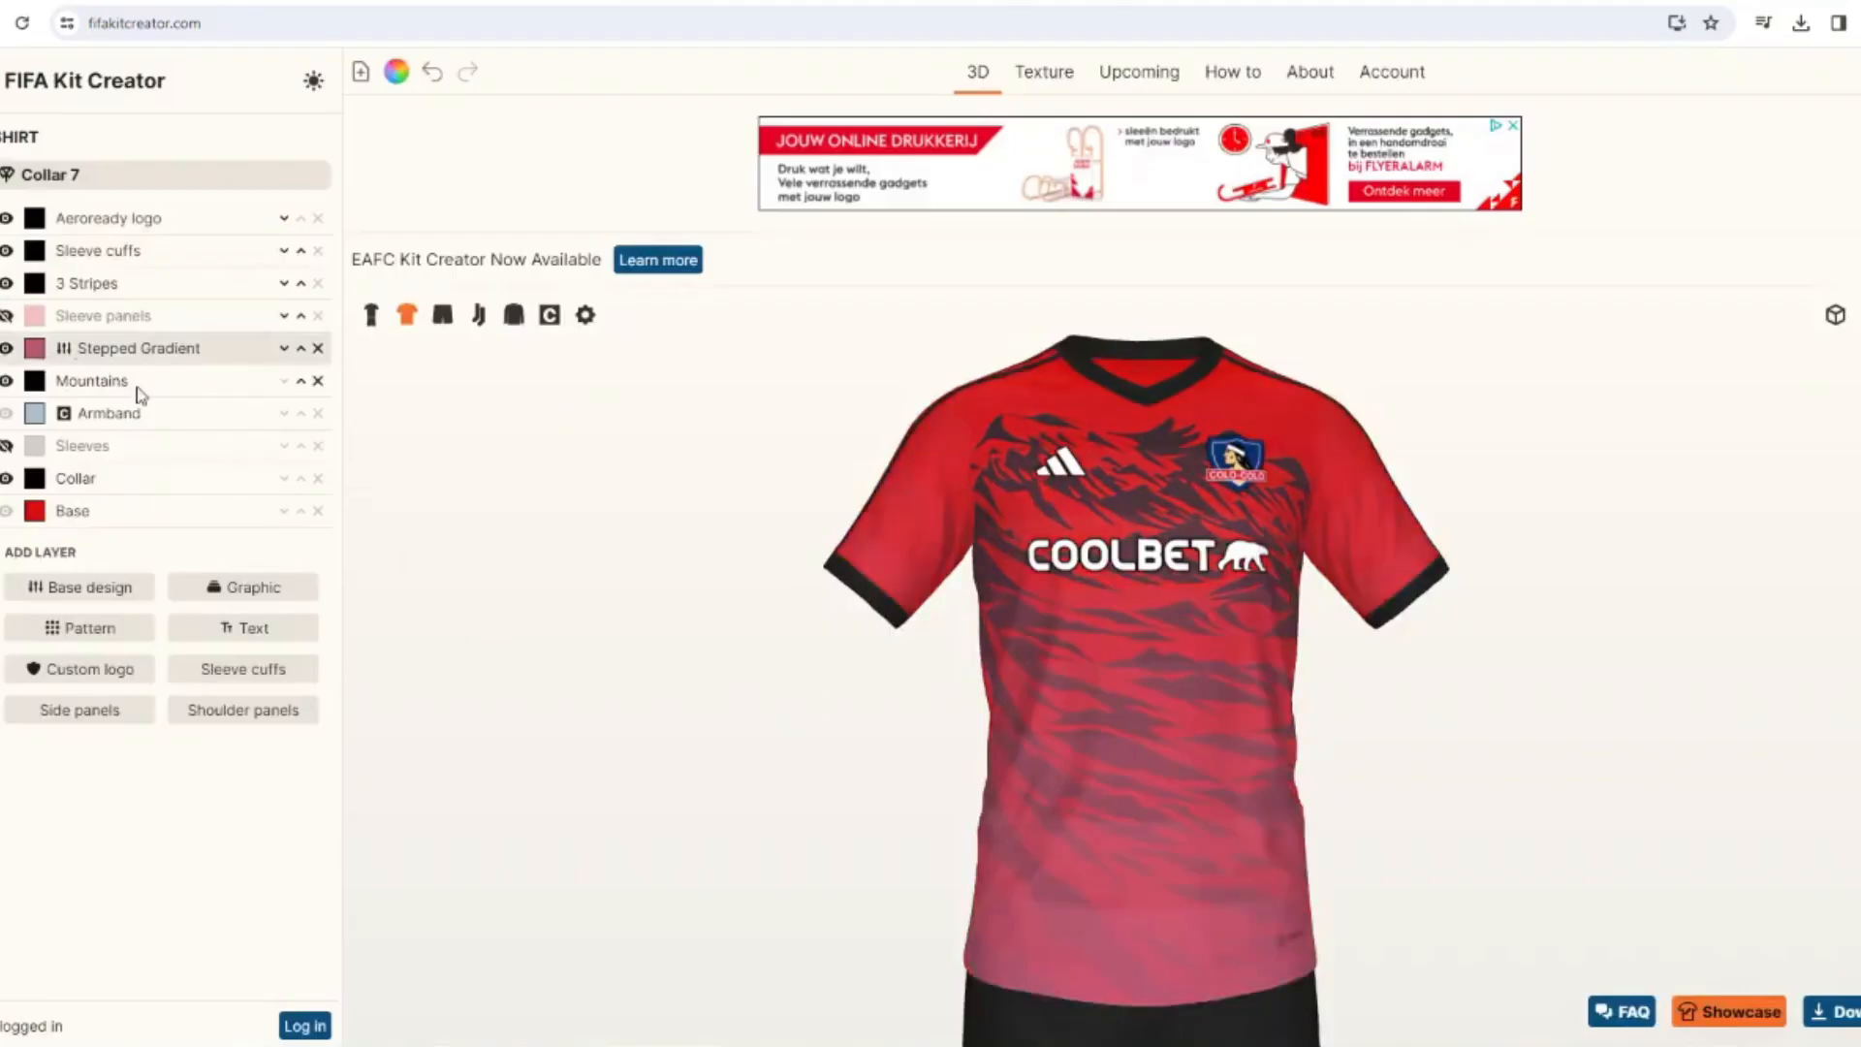
pyautogui.click(35, 348)
pyautogui.click(1108, 671)
pyautogui.click(138, 350)
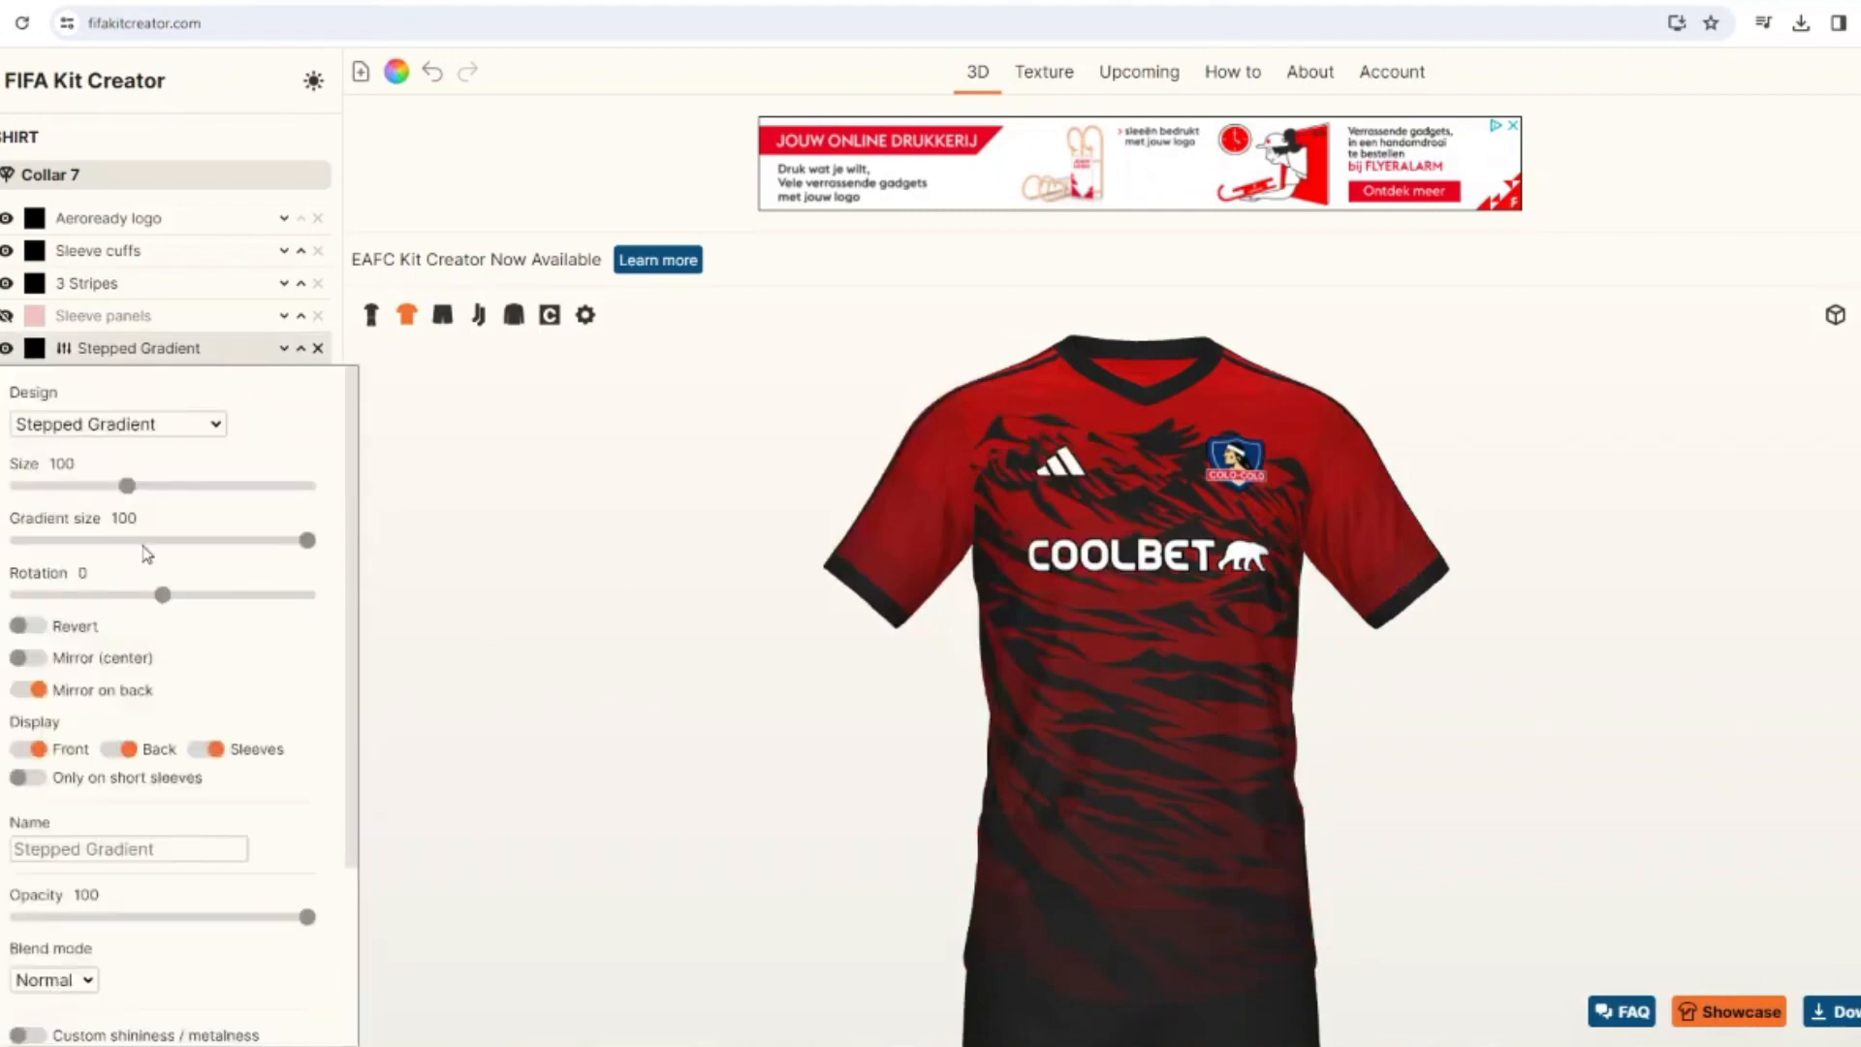
pyautogui.click(150, 540)
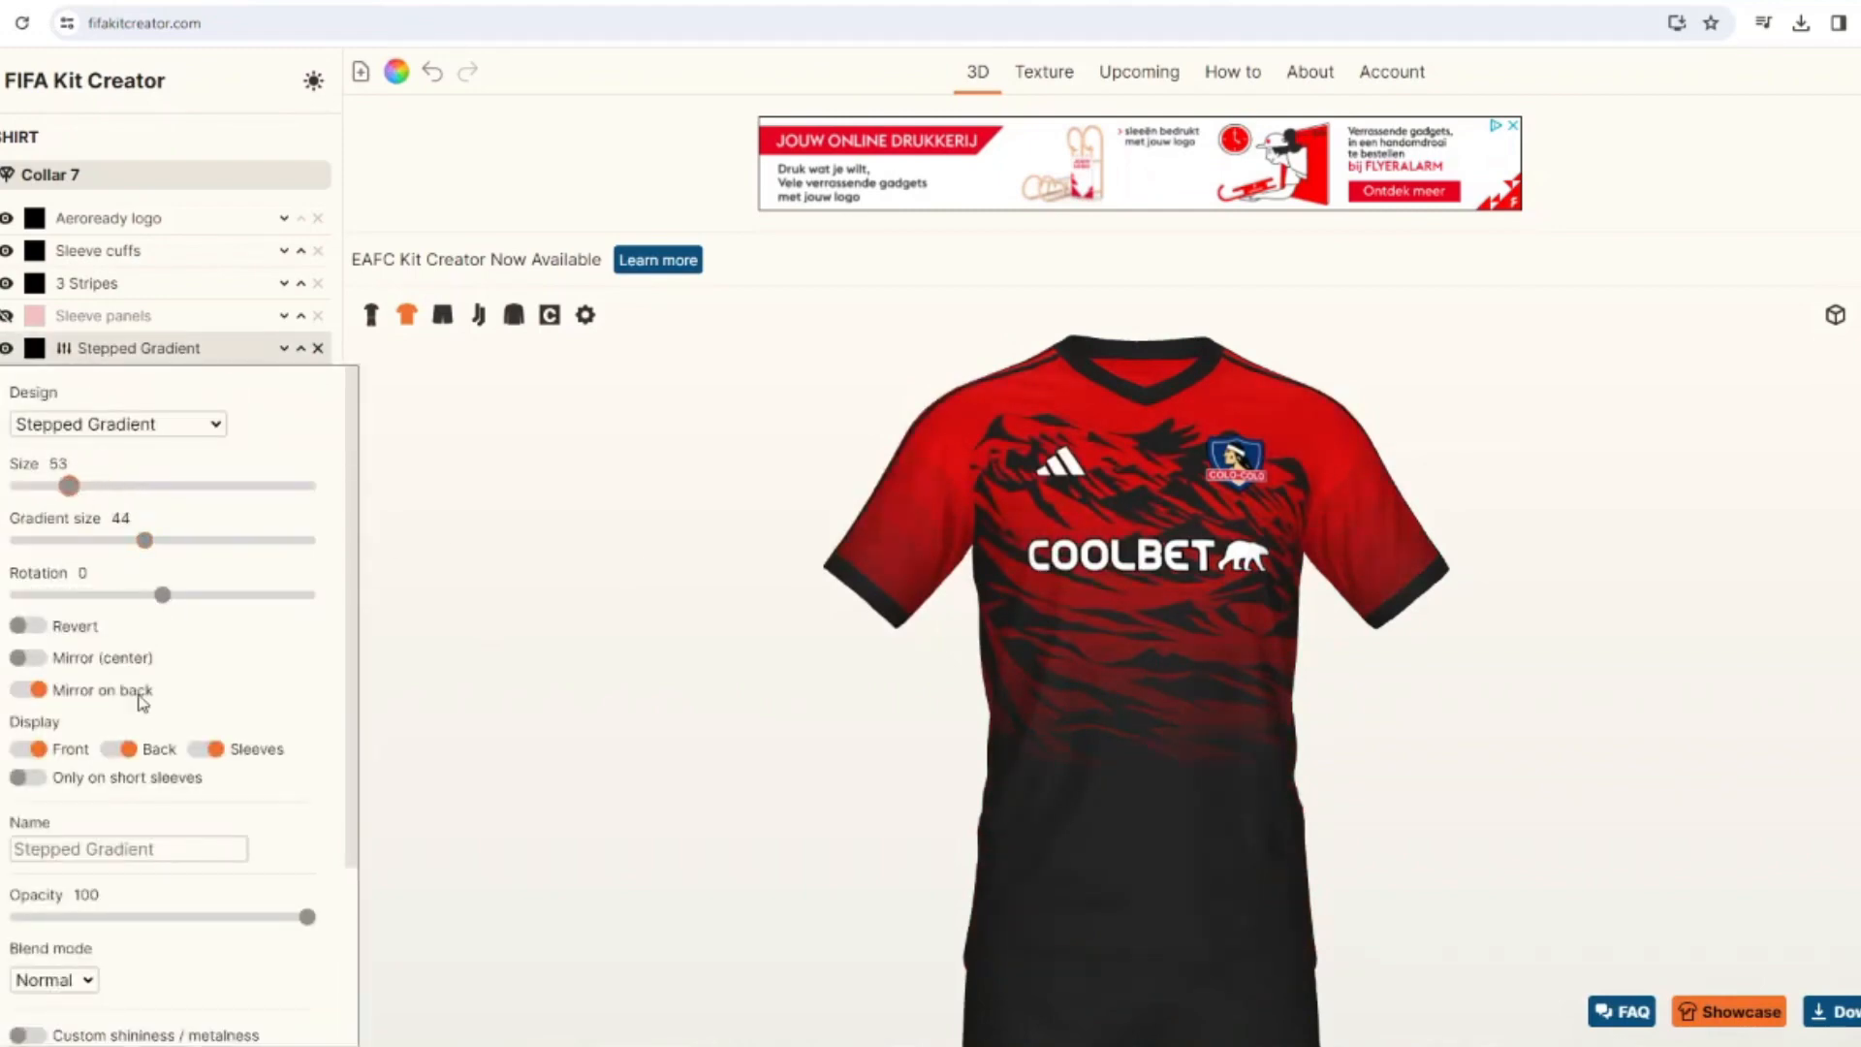
pyautogui.click(204, 748)
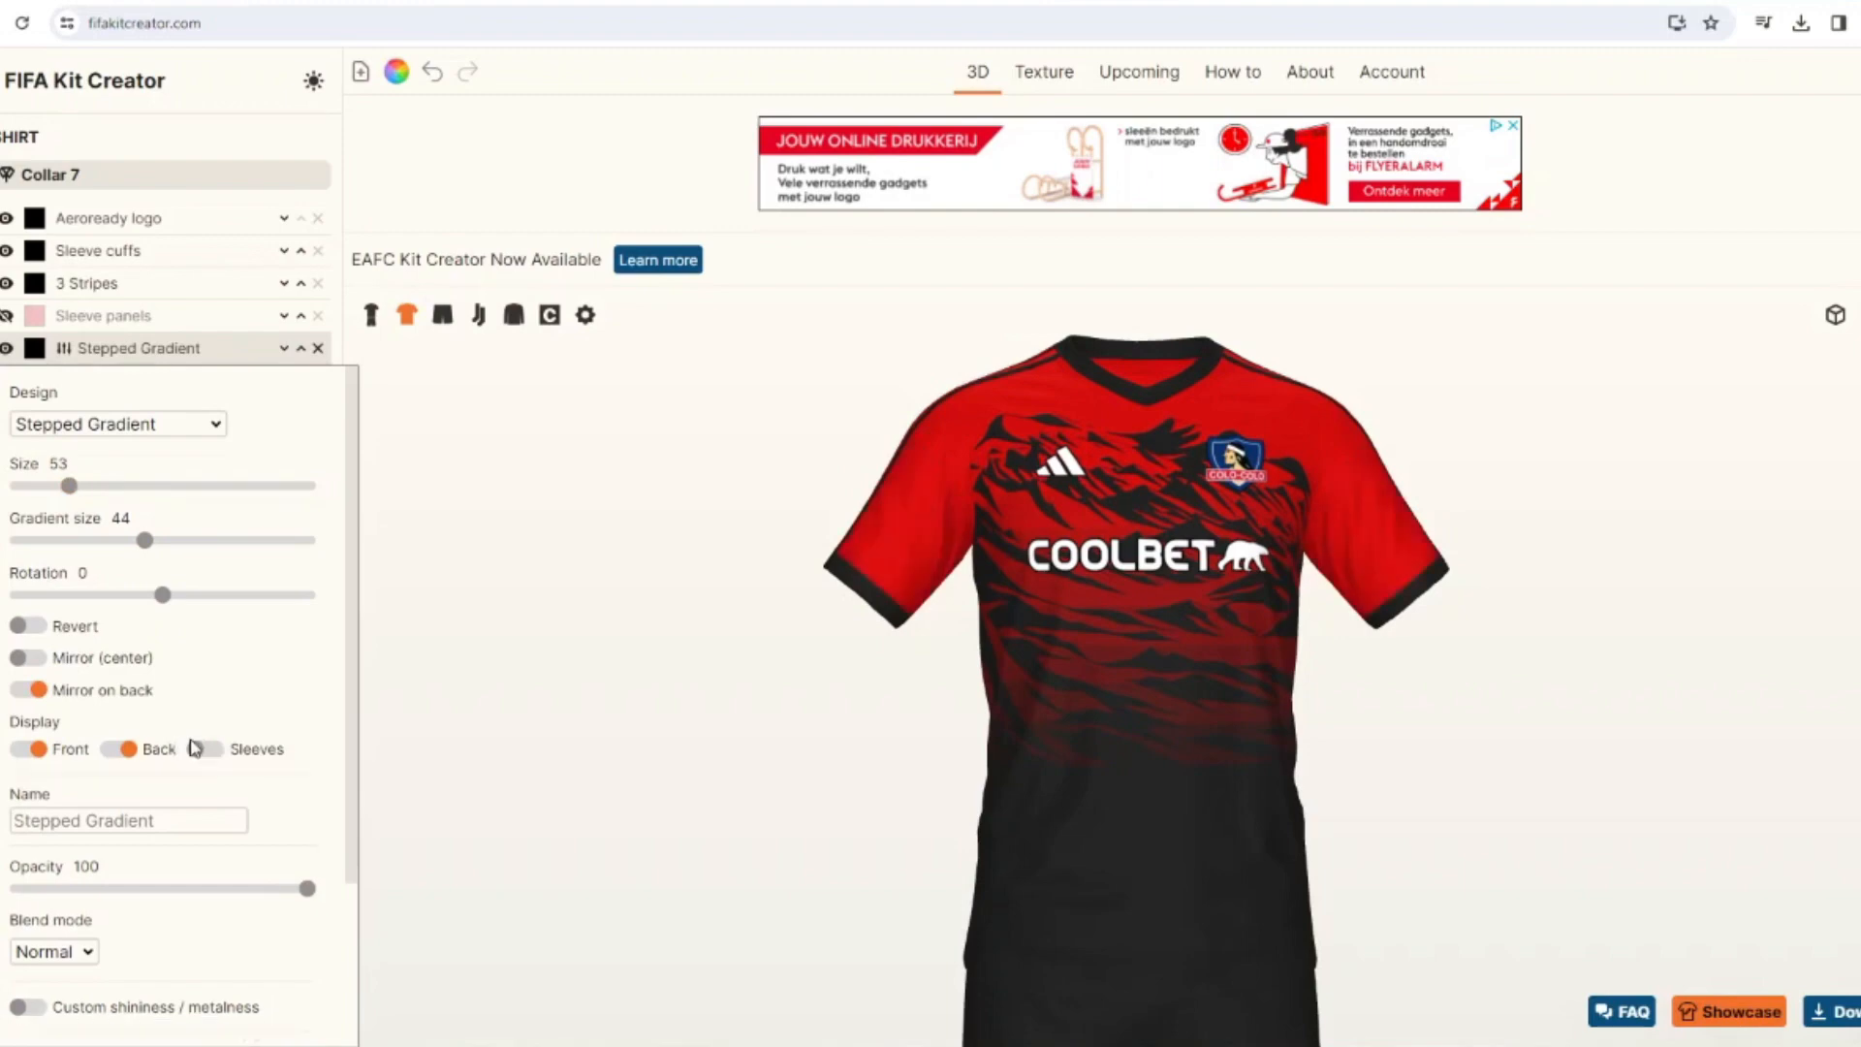
pyautogui.click(316, 351)
# Add a Gradient base design to the shirt with rotation -180 and offset -16, and reduce its smoothness.
pyautogui.click(95, 555)
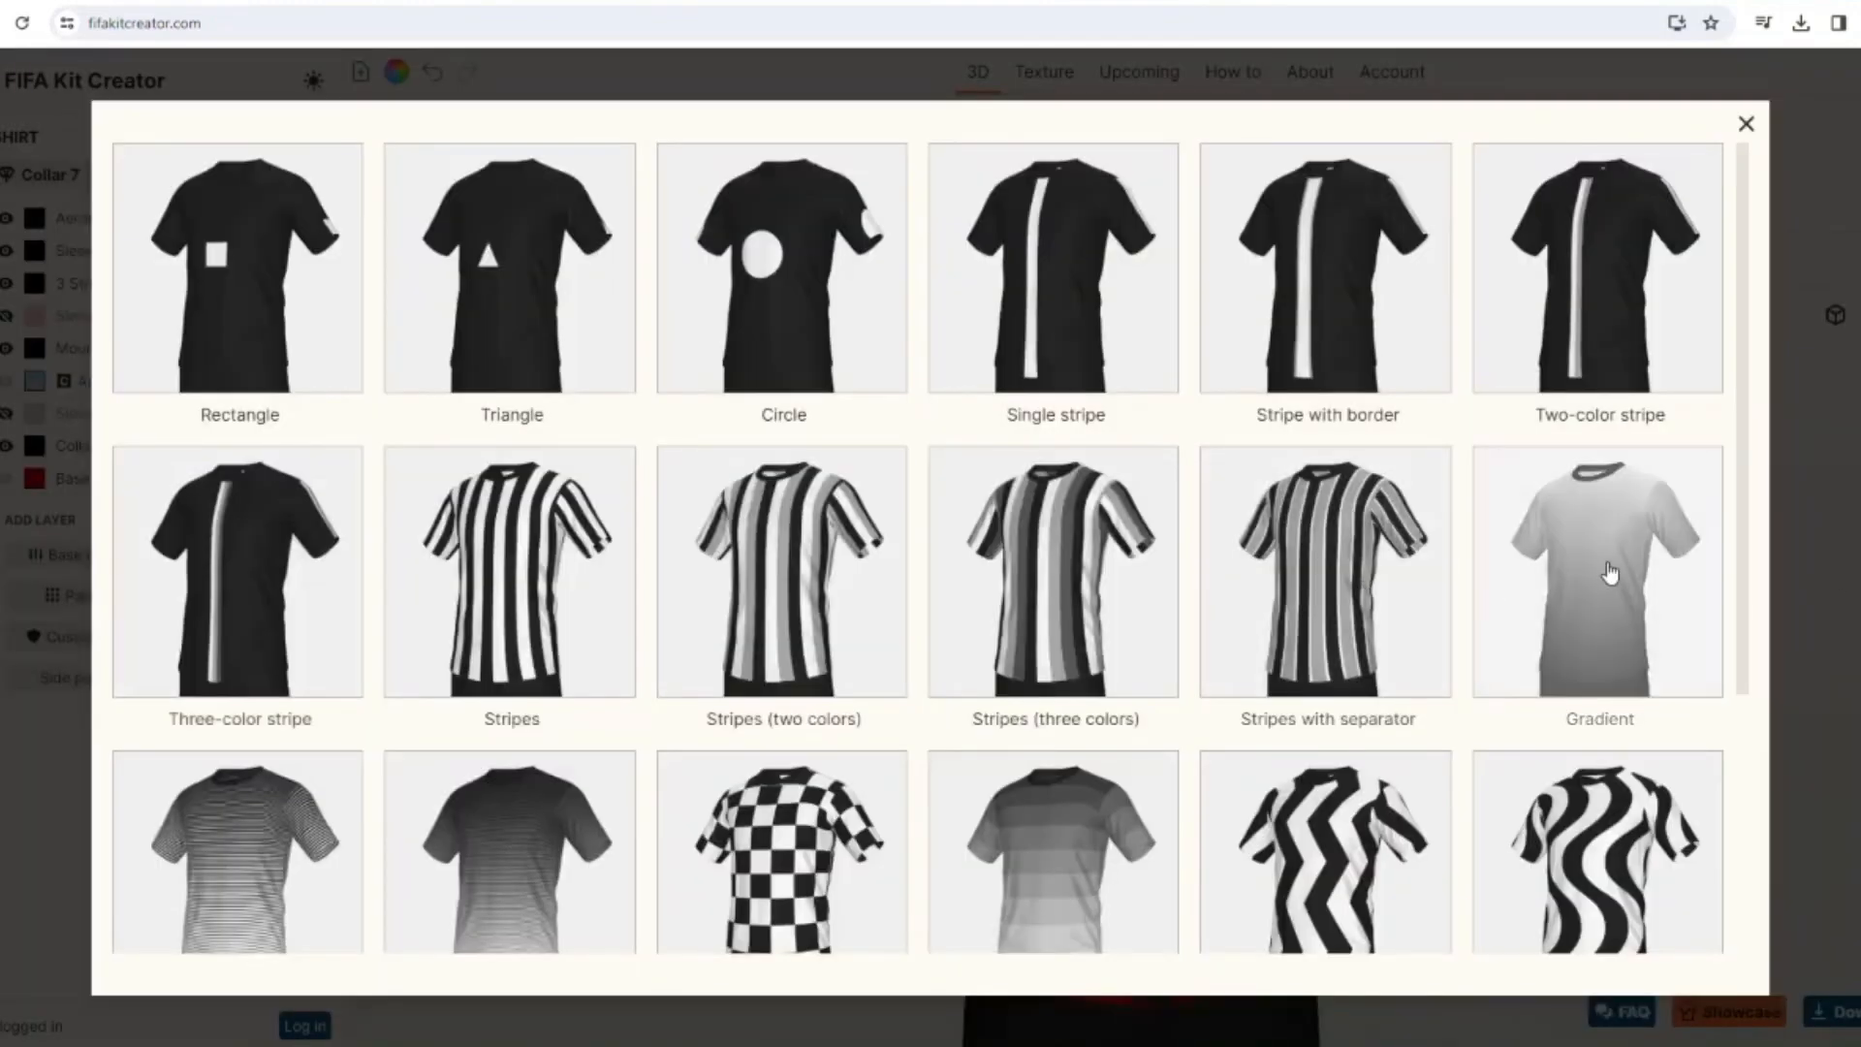
pyautogui.click(1609, 572)
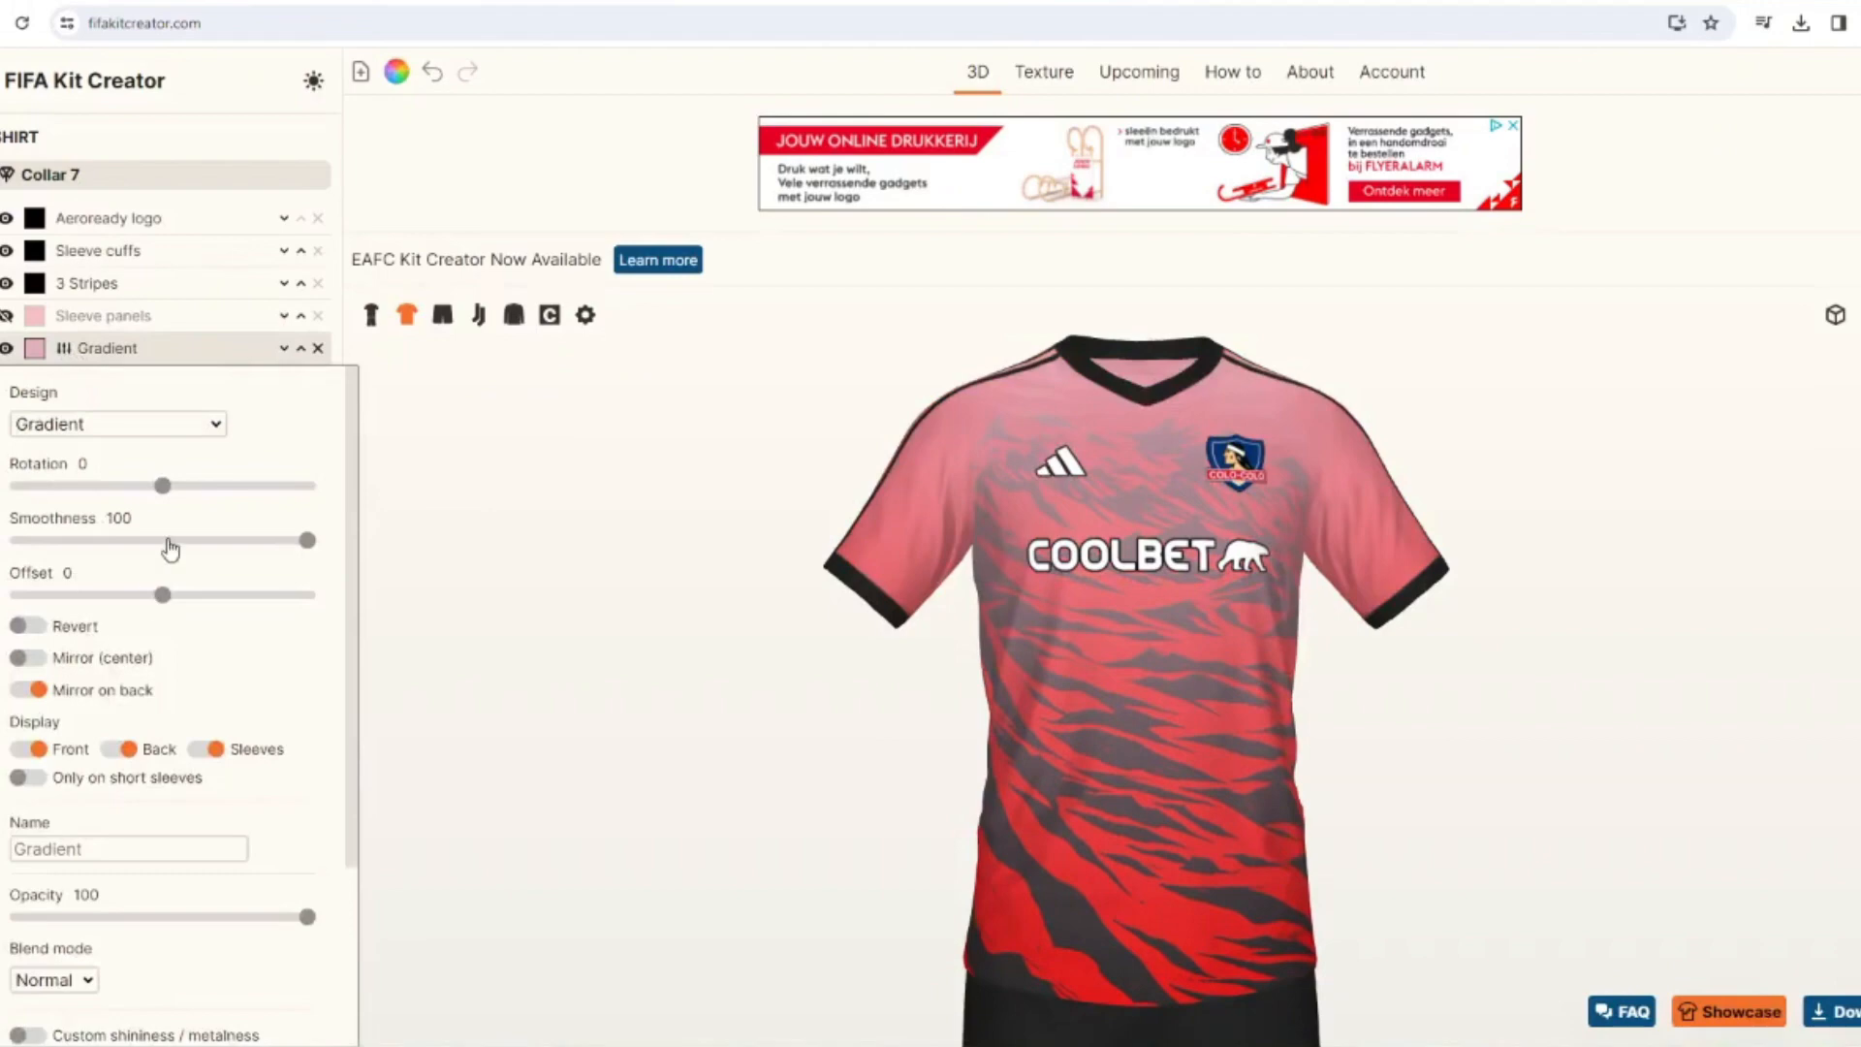
pyautogui.moveTo(167, 540); pyautogui.dragTo(18, 486)
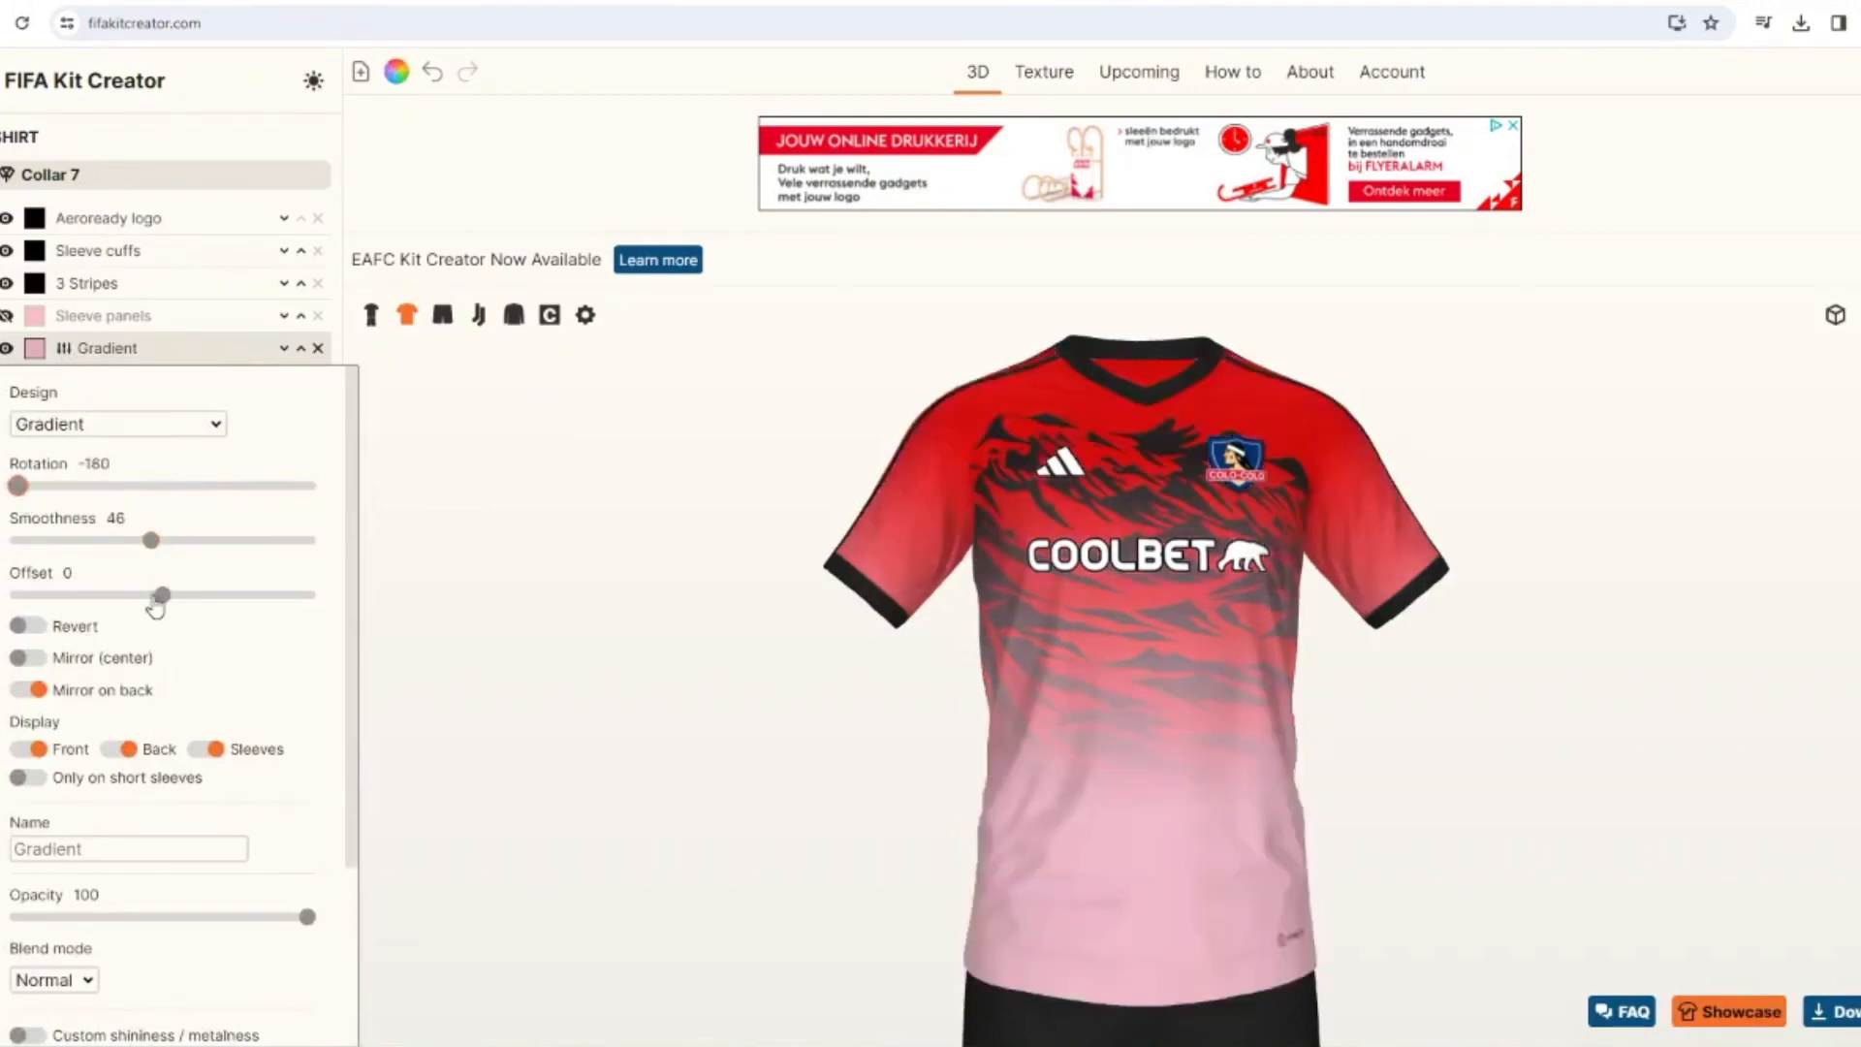
pyautogui.moveTo(155, 606); pyautogui.dragTo(140, 603)
pyautogui.moveTo(151, 540); pyautogui.dragTo(100, 540)
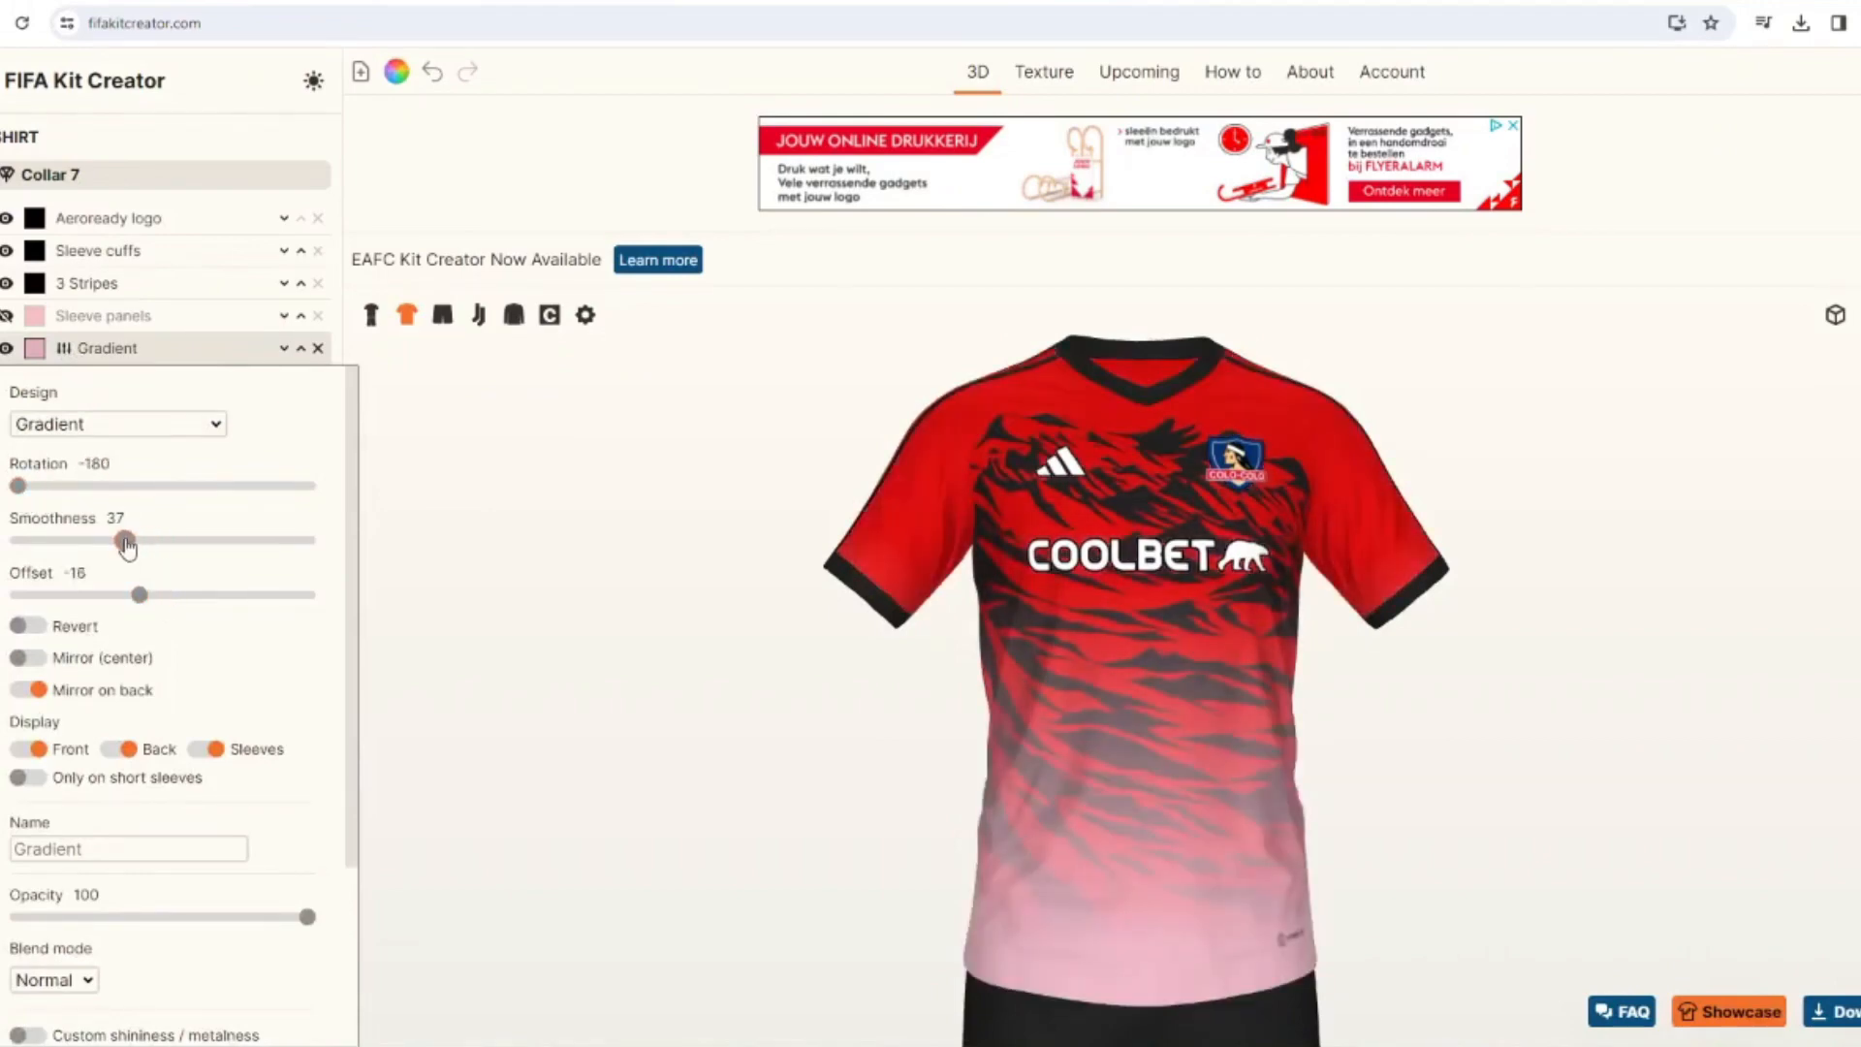
# Recolor the shirt's Gradient layer black.
pyautogui.click(34, 348)
pyautogui.click(735, 448)
pyautogui.click(1111, 675)
pyautogui.moveTo(681, 716); pyautogui.dragTo(667, 658)
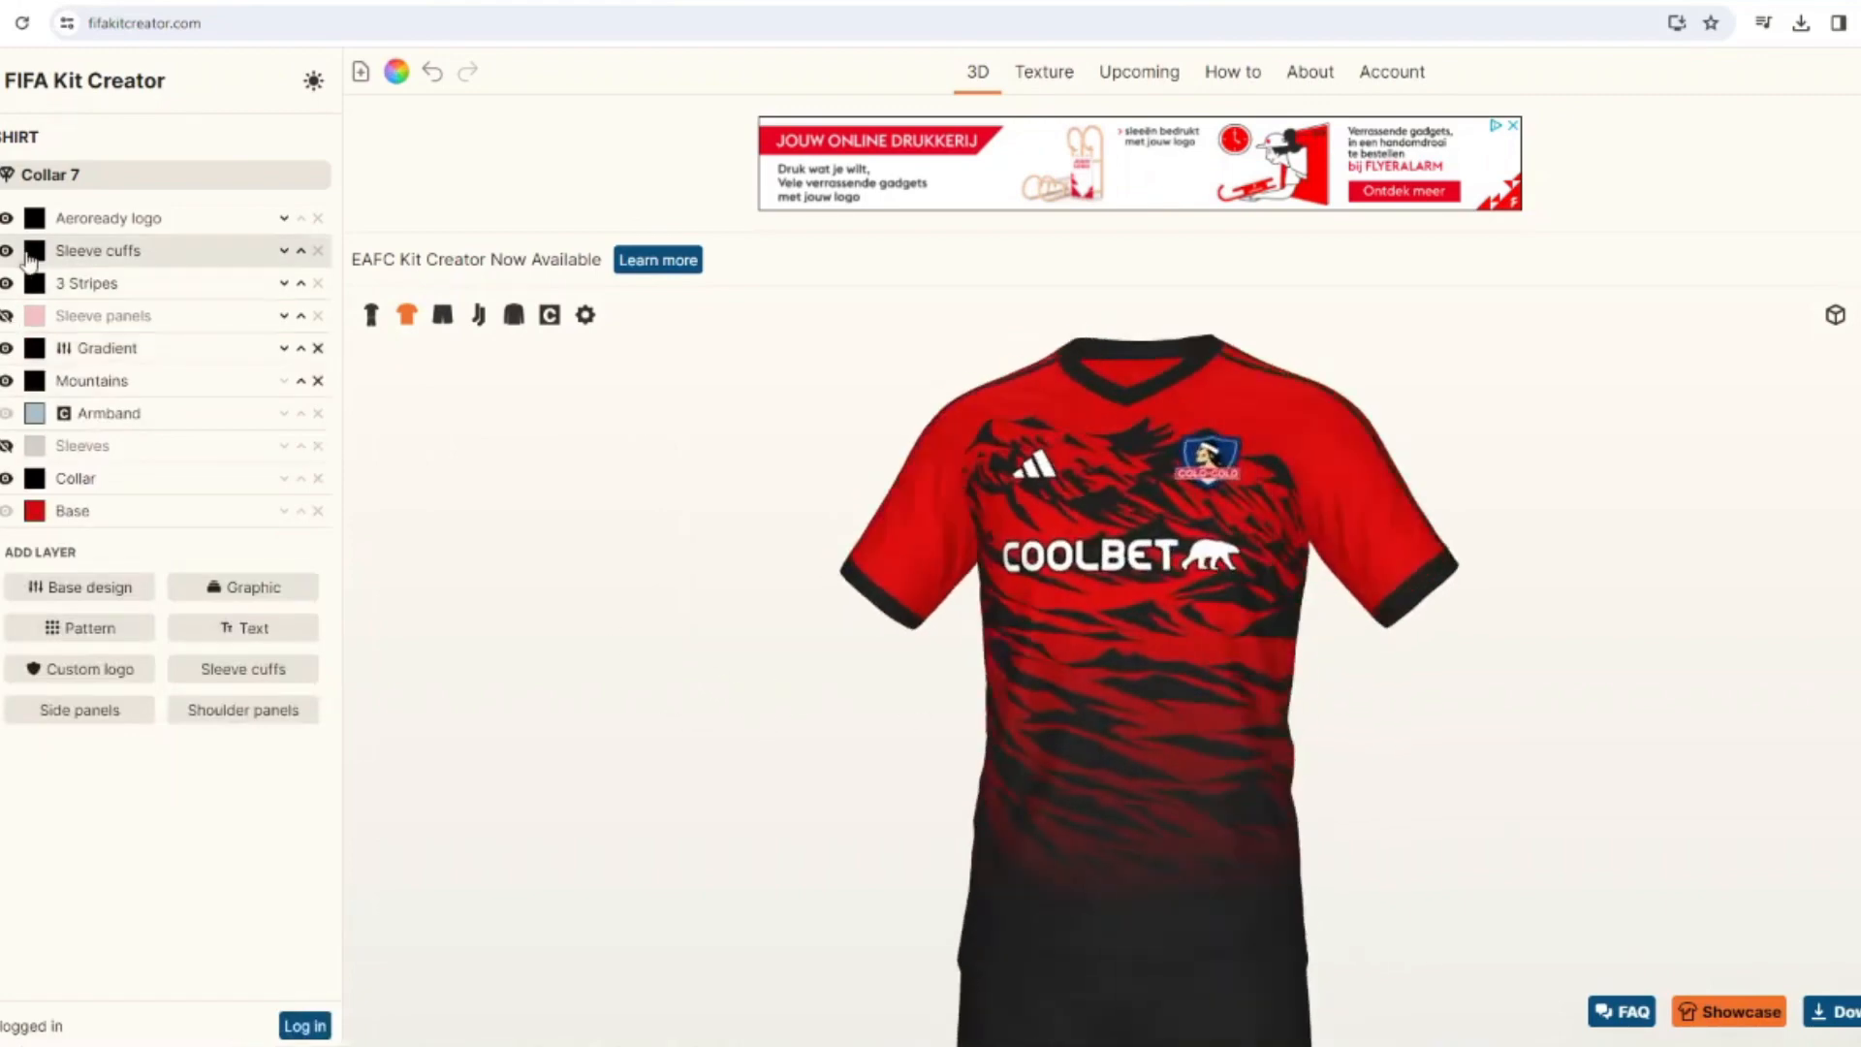
# Recolor the shirt's Aeroready logo white.
pyautogui.click(34, 217)
pyautogui.click(902, 450)
pyautogui.click(1105, 671)
pyautogui.moveTo(785, 707); pyautogui.dragTo(796, 619)
# Search the graphics for "colla" and add the Collar 0-3 graphic to the shirt.
pyautogui.click(288, 586)
pyautogui.doubleClick(200, 254)
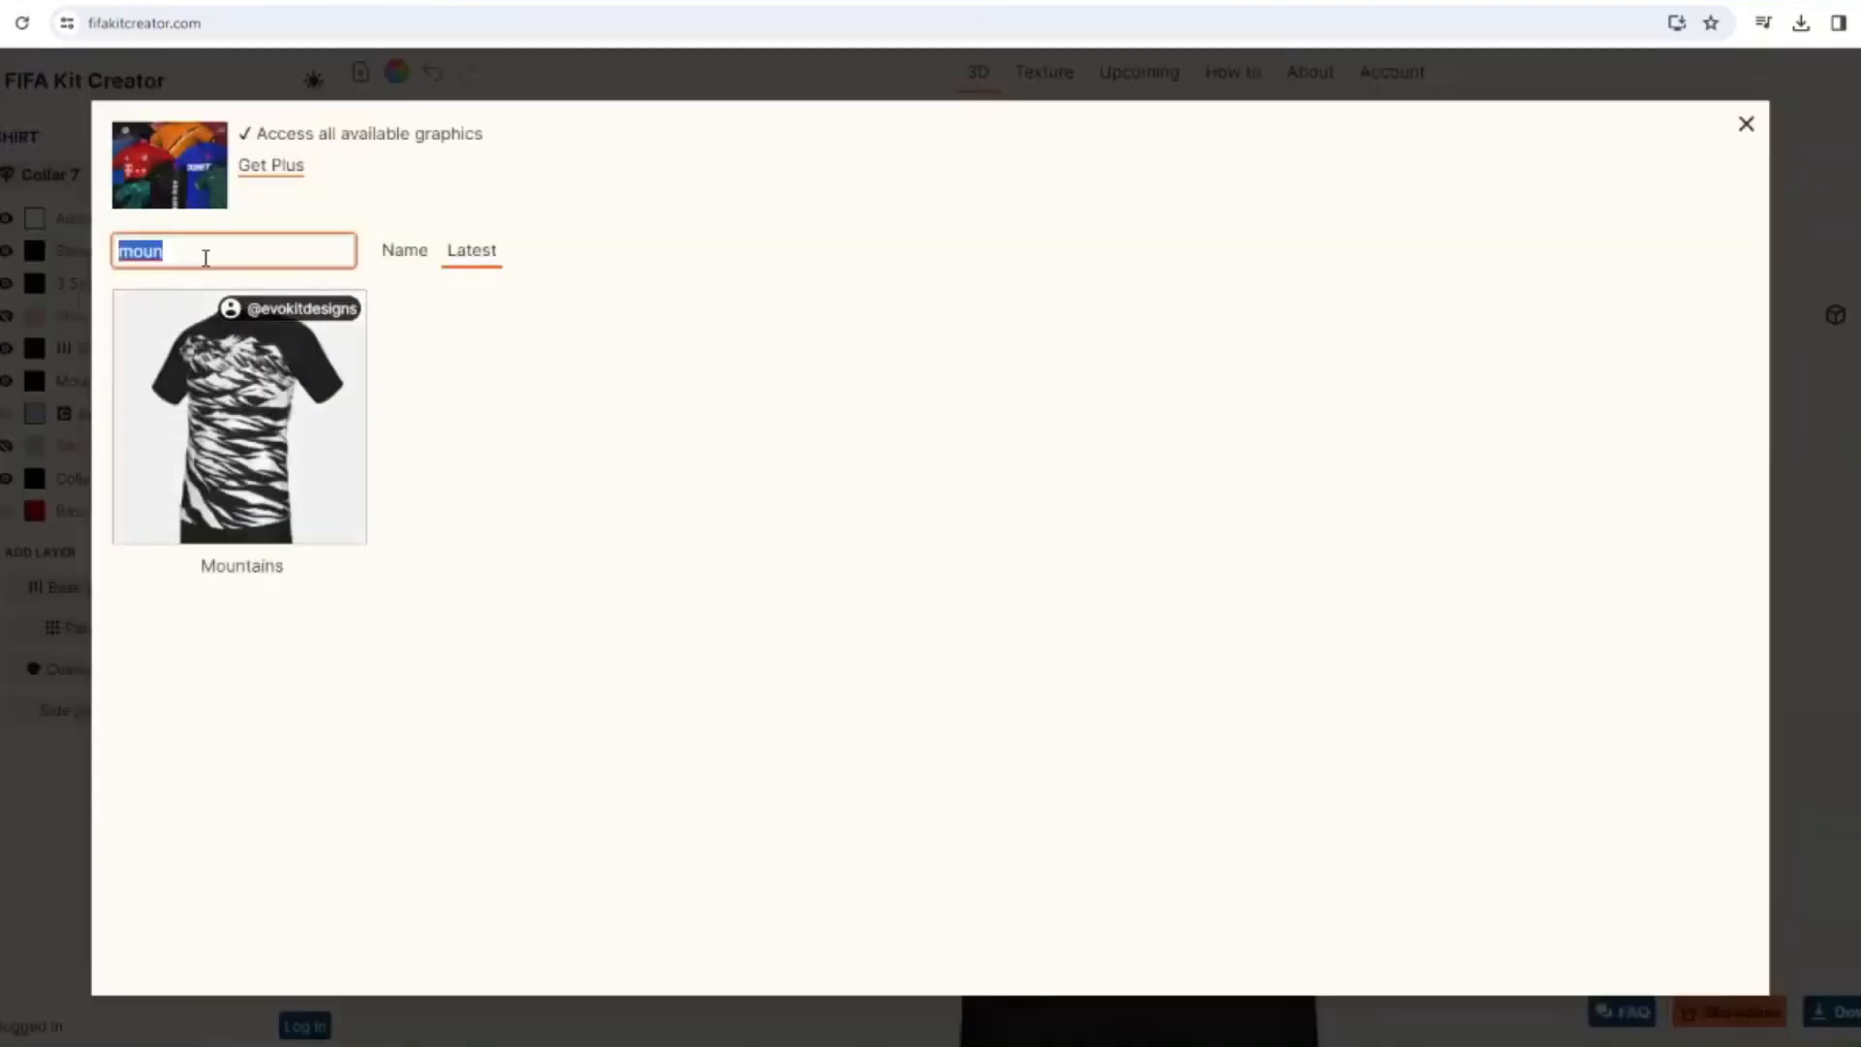
pyautogui.write('colla')
pyautogui.click(1082, 555)
# Change the shirt's collar model to Collar 0.
pyautogui.click(106, 175)
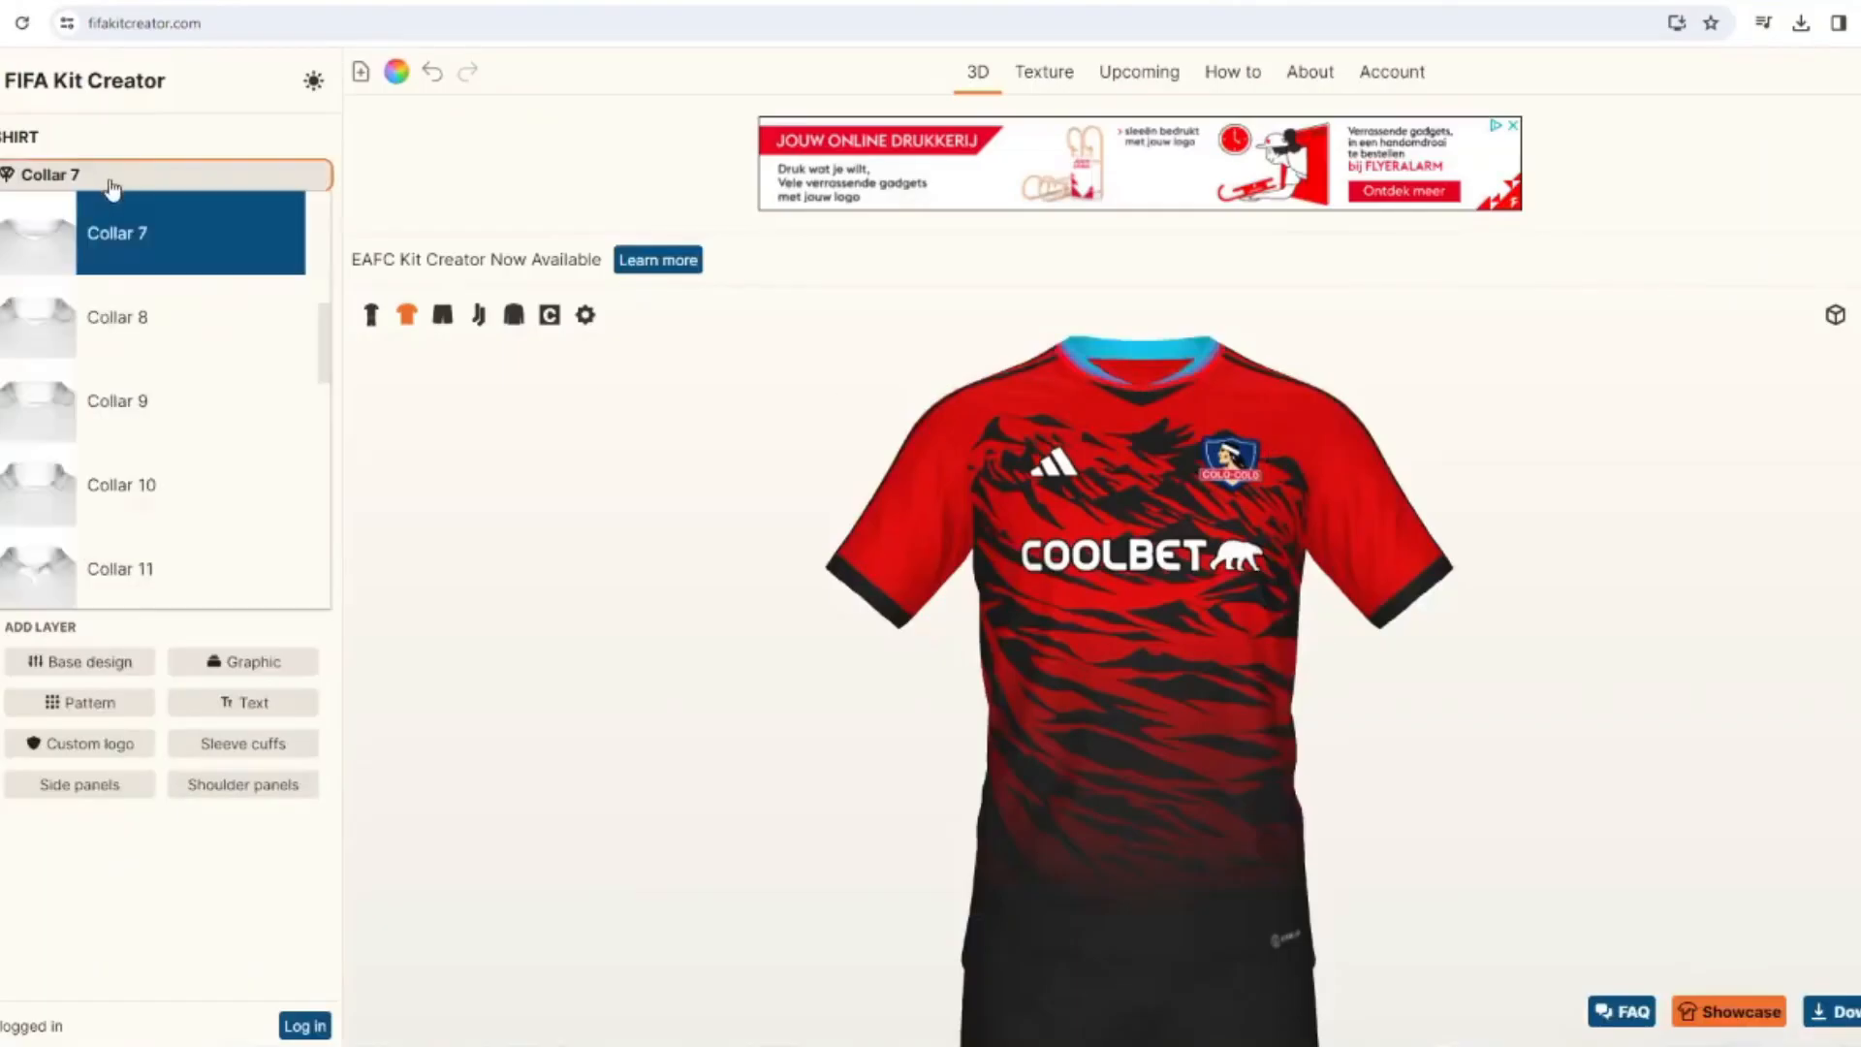
pyautogui.scroll(1, 192, 300)
pyautogui.scroll(5, 193, 387)
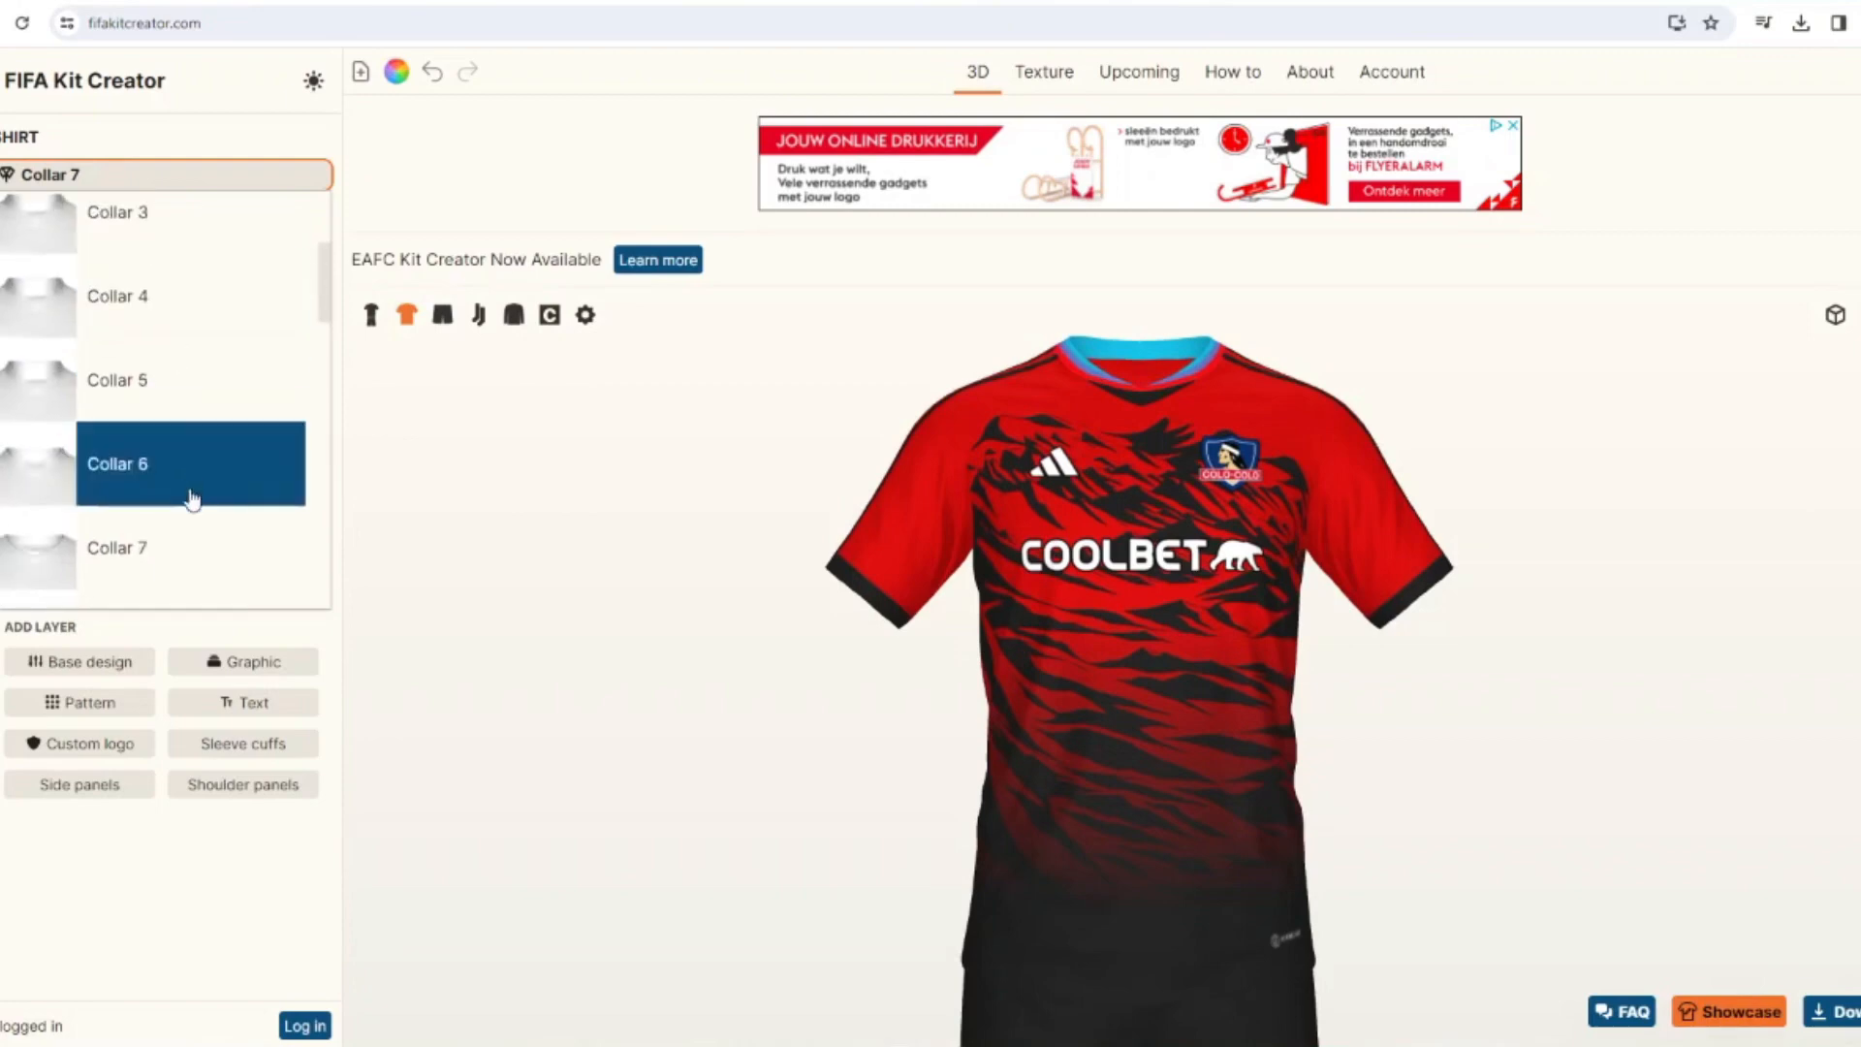
pyautogui.click(137, 247)
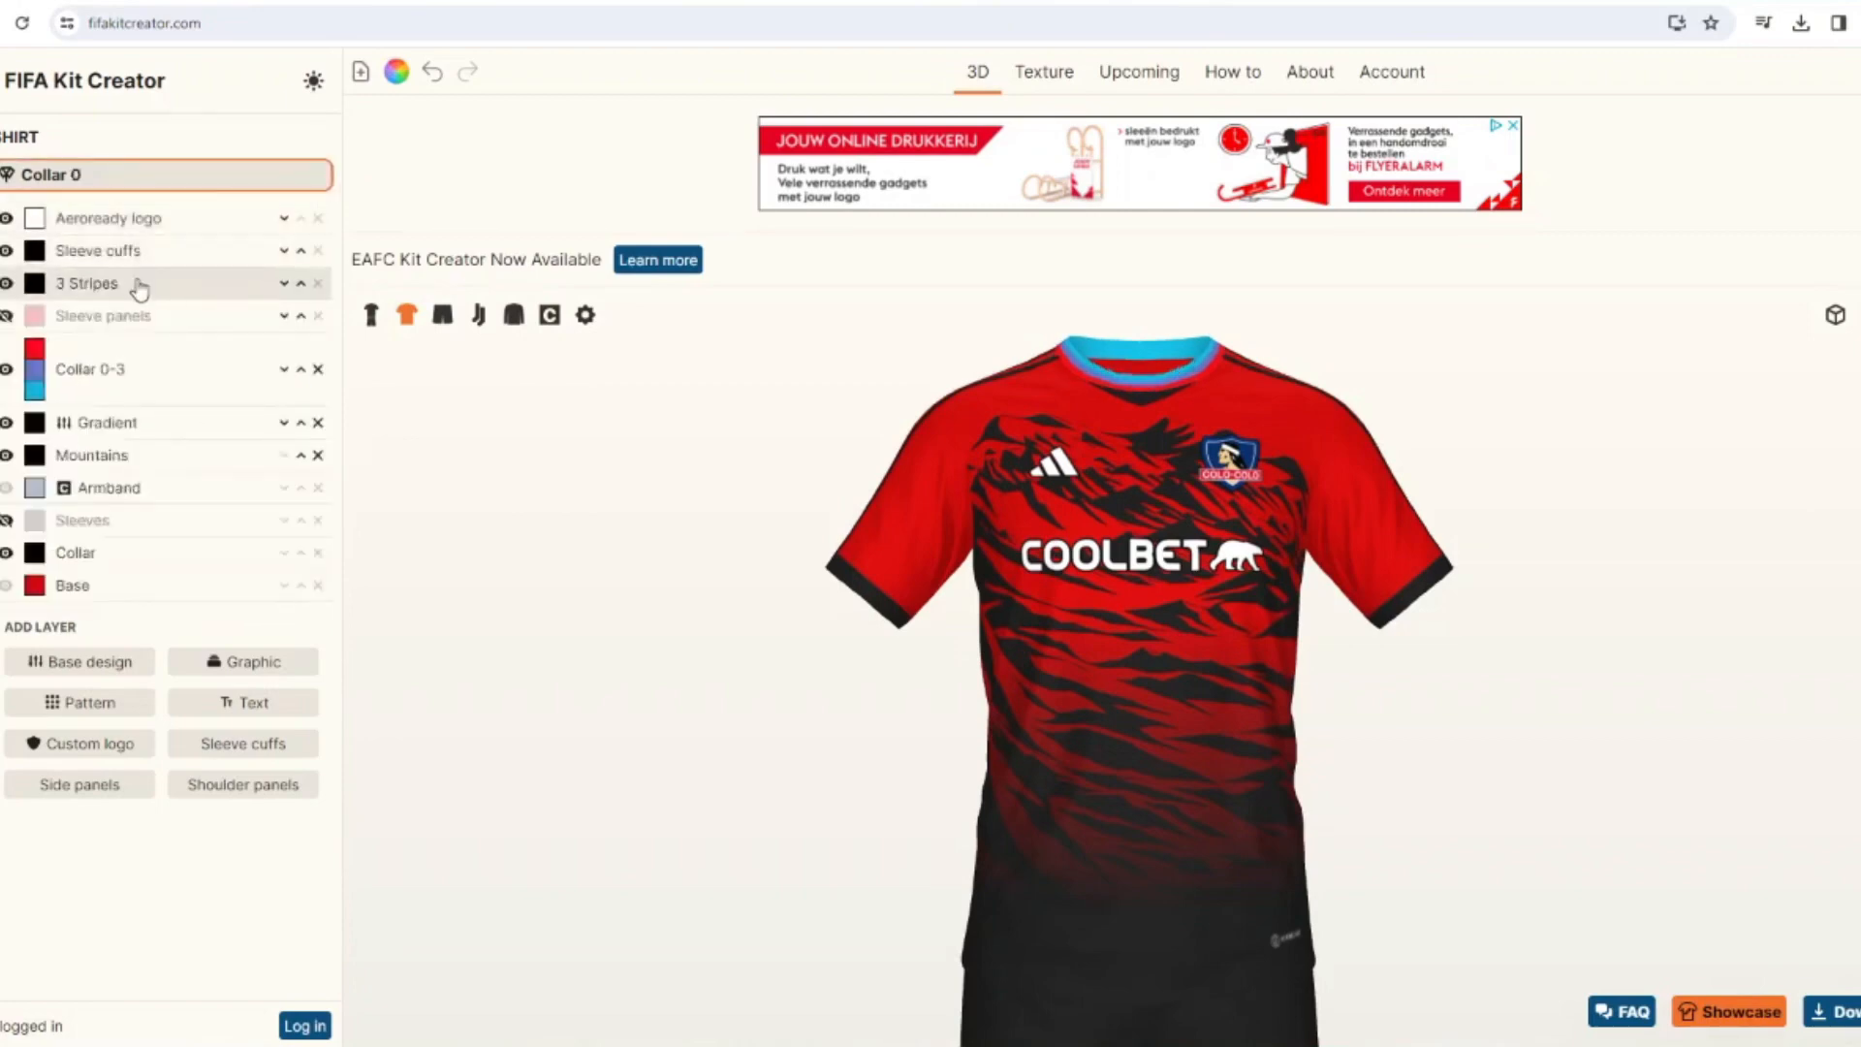
# Change the shirt's collar model to Collar 8.
pyautogui.click(230, 184)
pyautogui.scroll(-7, 158, 407)
pyautogui.scroll(1, 186, 249)
pyautogui.click(185, 249)
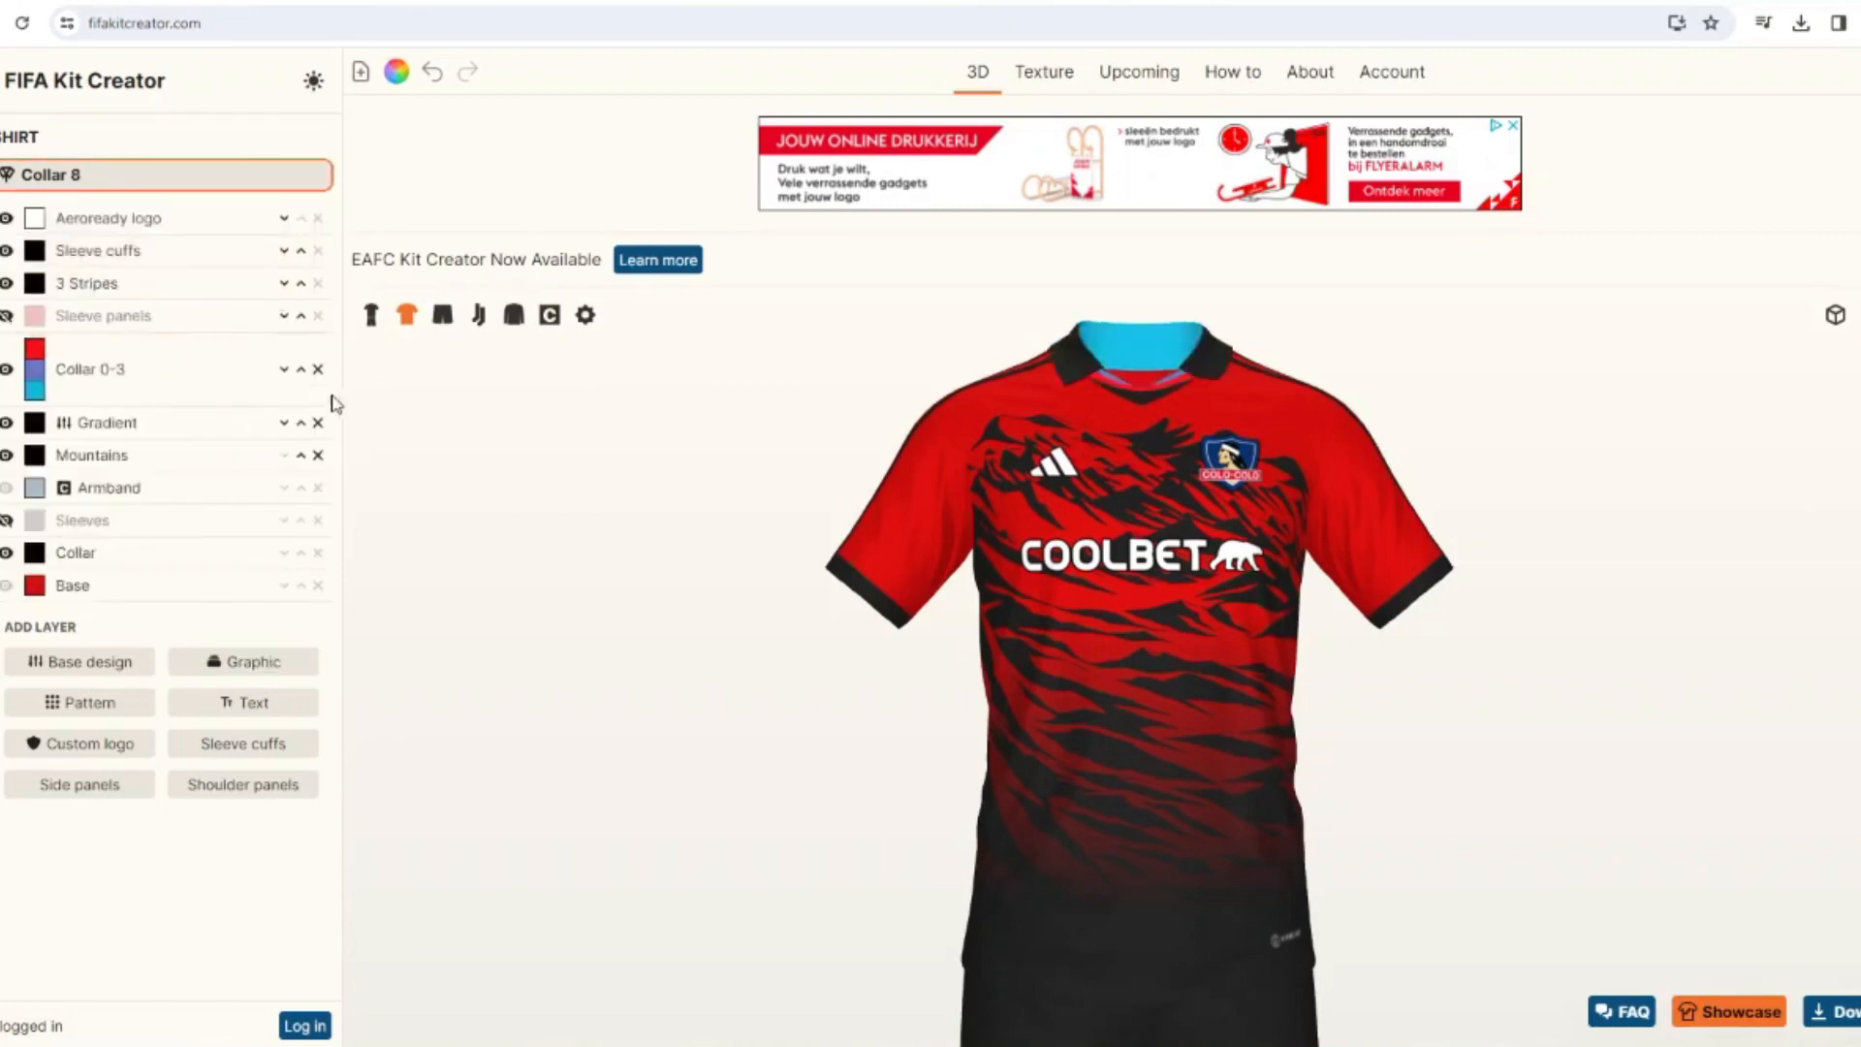
# Replace the shirt's Collar 0-3 graphic with the Collar Outer graphic and color it dark navy.
pyautogui.click(247, 586)
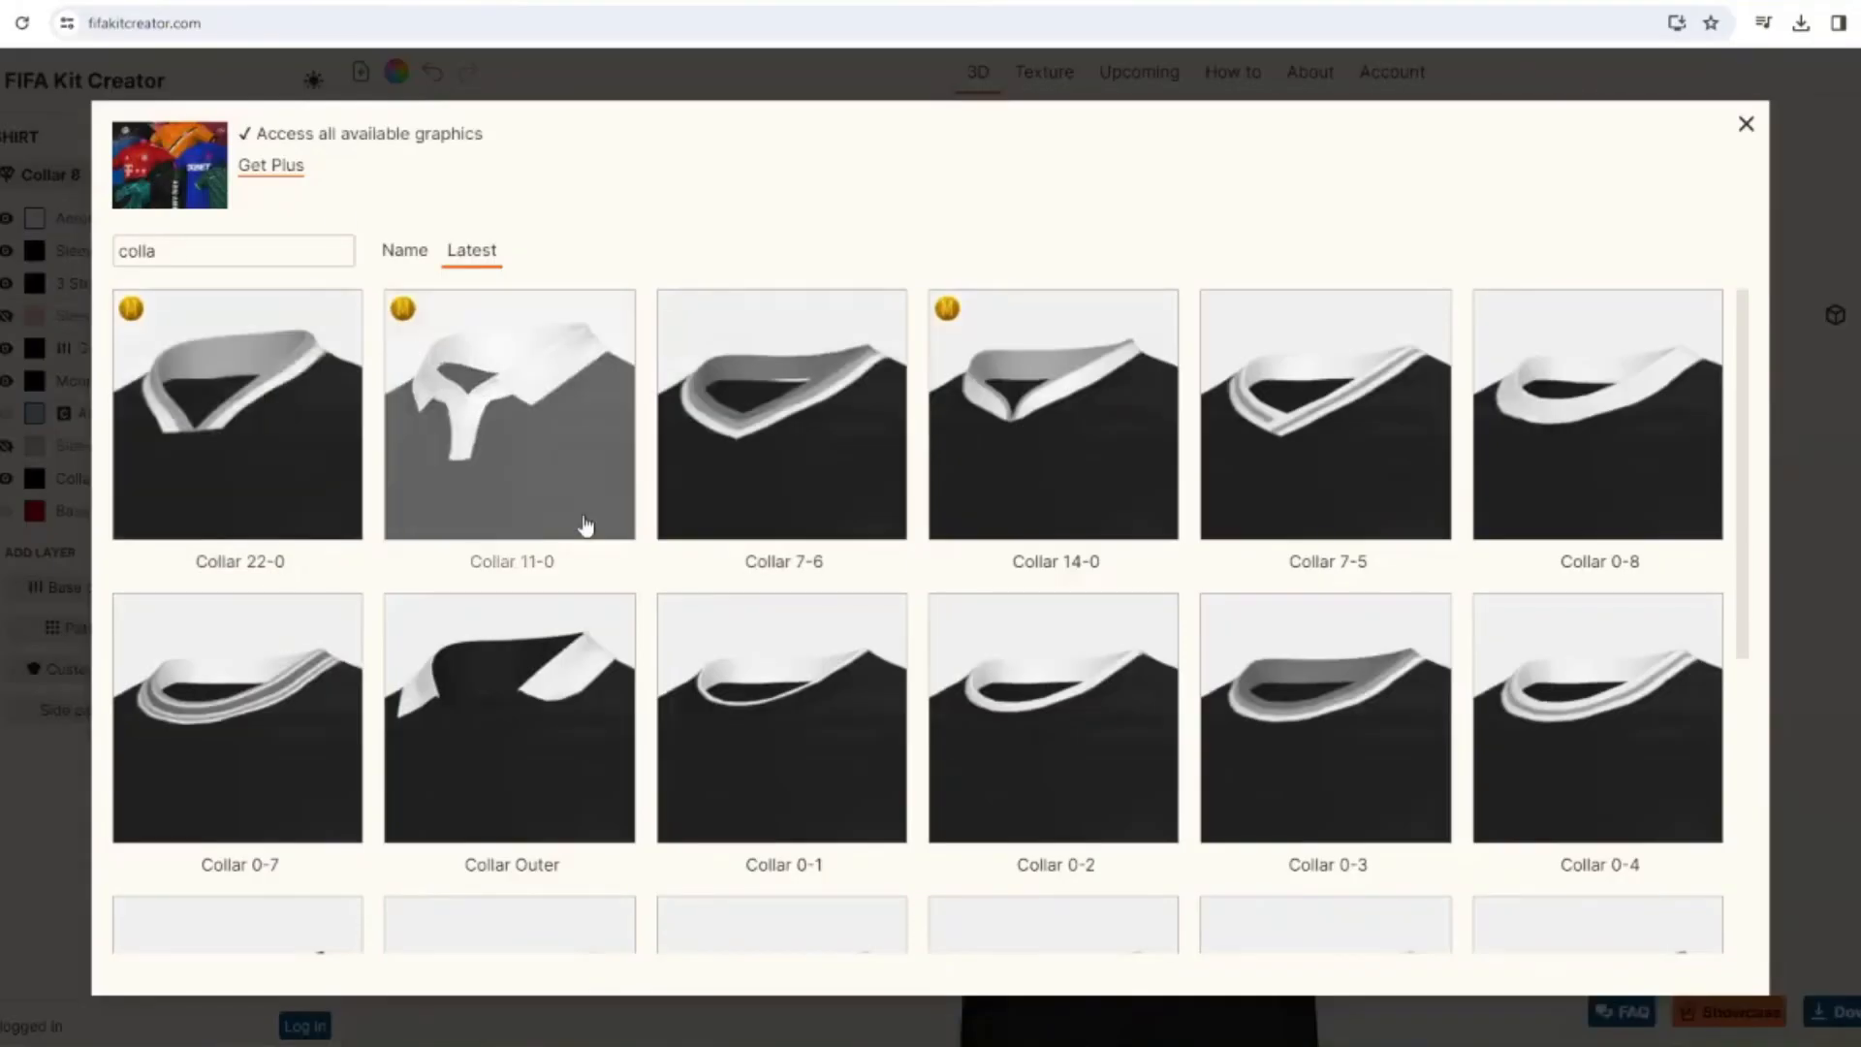
pyautogui.click(511, 722)
pyautogui.click(35, 349)
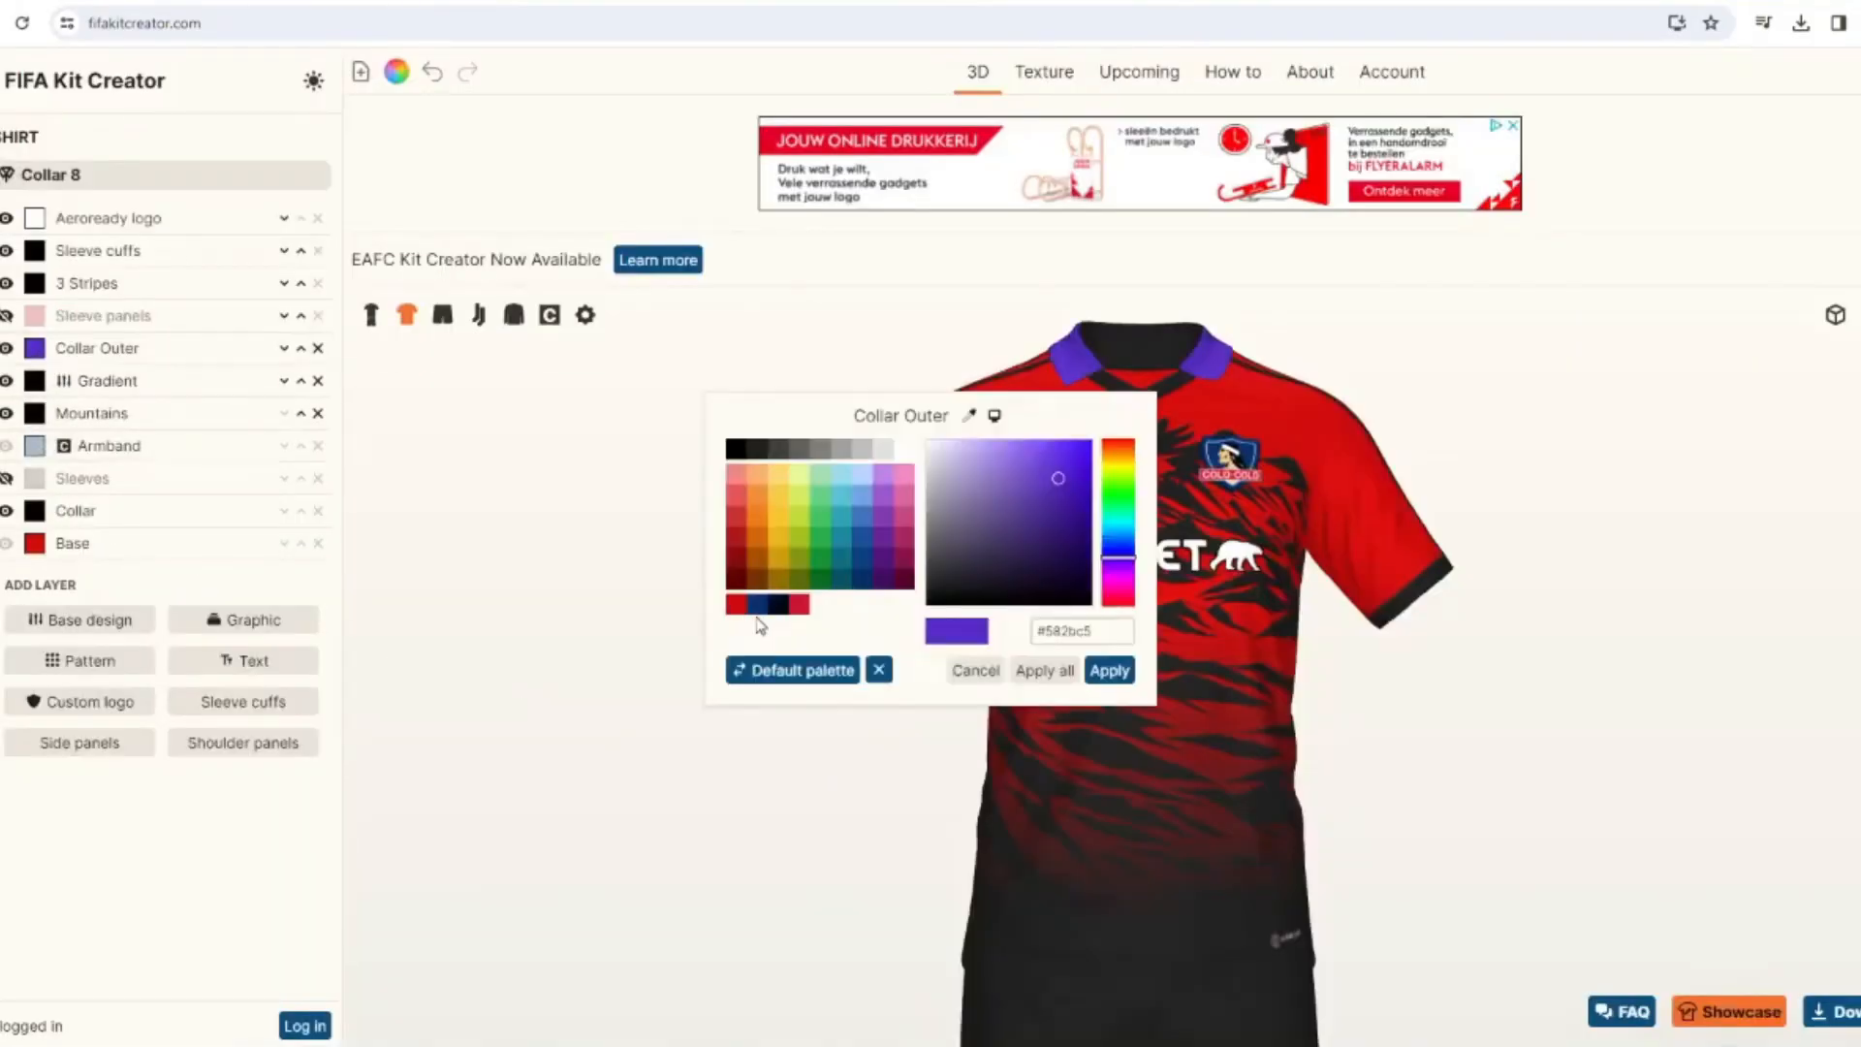
pyautogui.click(762, 612)
pyautogui.click(1109, 668)
# Add a Single stripe base design to the shirt and mask it to the Collar Outer layer.
pyautogui.click(116, 620)
pyautogui.click(1054, 268)
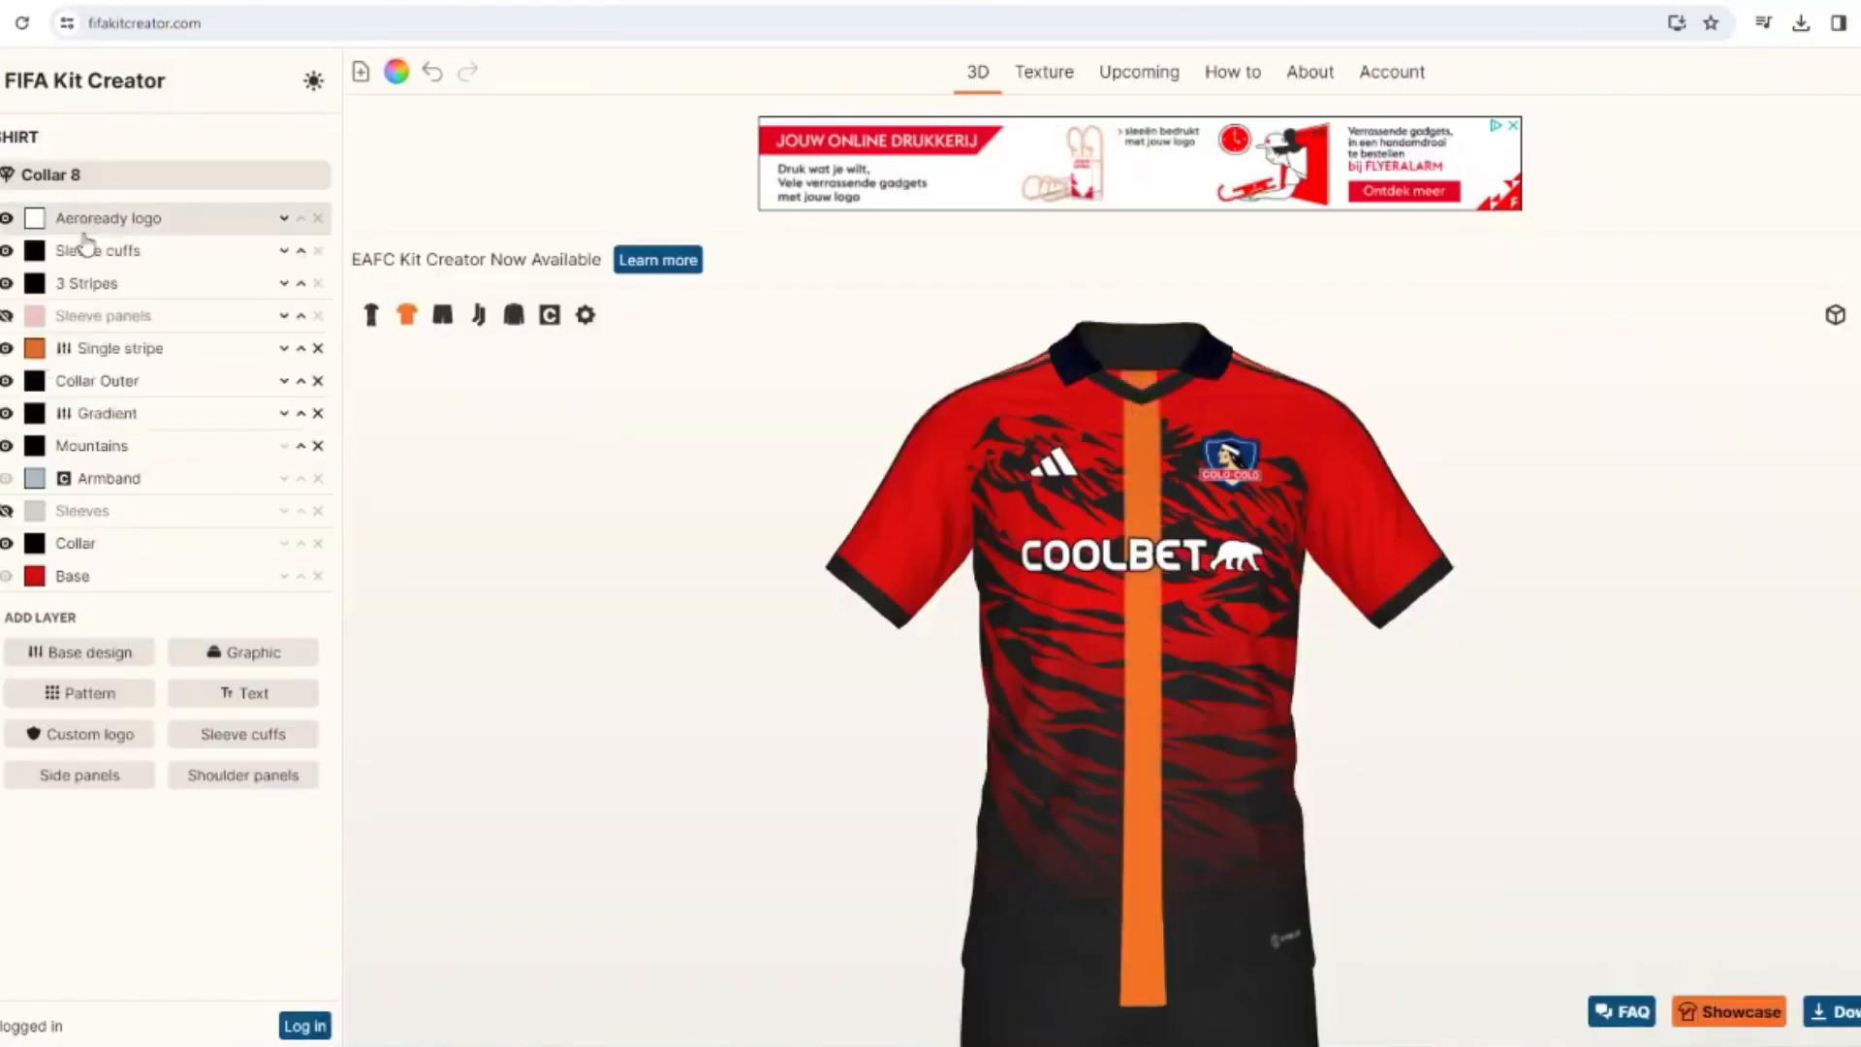
pyautogui.click(107, 351)
pyautogui.click(77, 870)
pyautogui.click(67, 759)
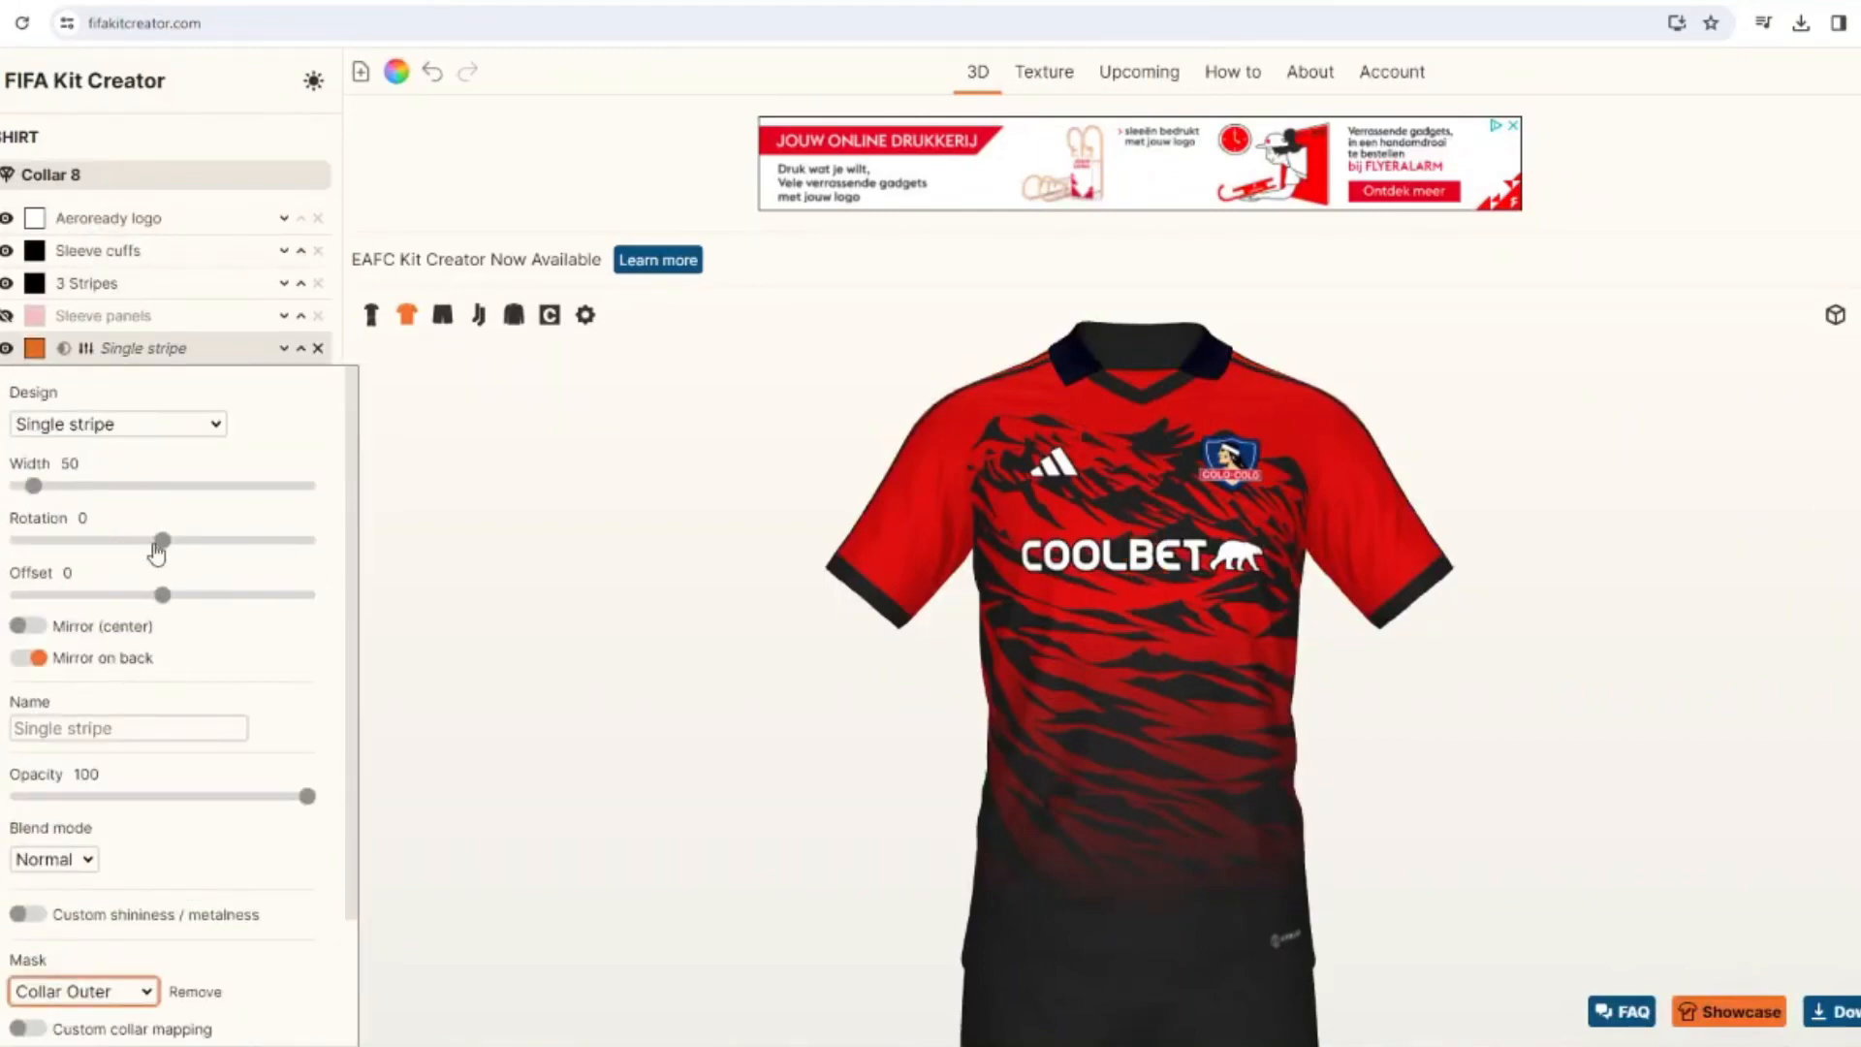
# Set the Single stripe's rotation to -90 and offset to 17, and recolor it white.
pyautogui.moveTo(161, 541); pyautogui.dragTo(187, 595)
pyautogui.click(134, 595)
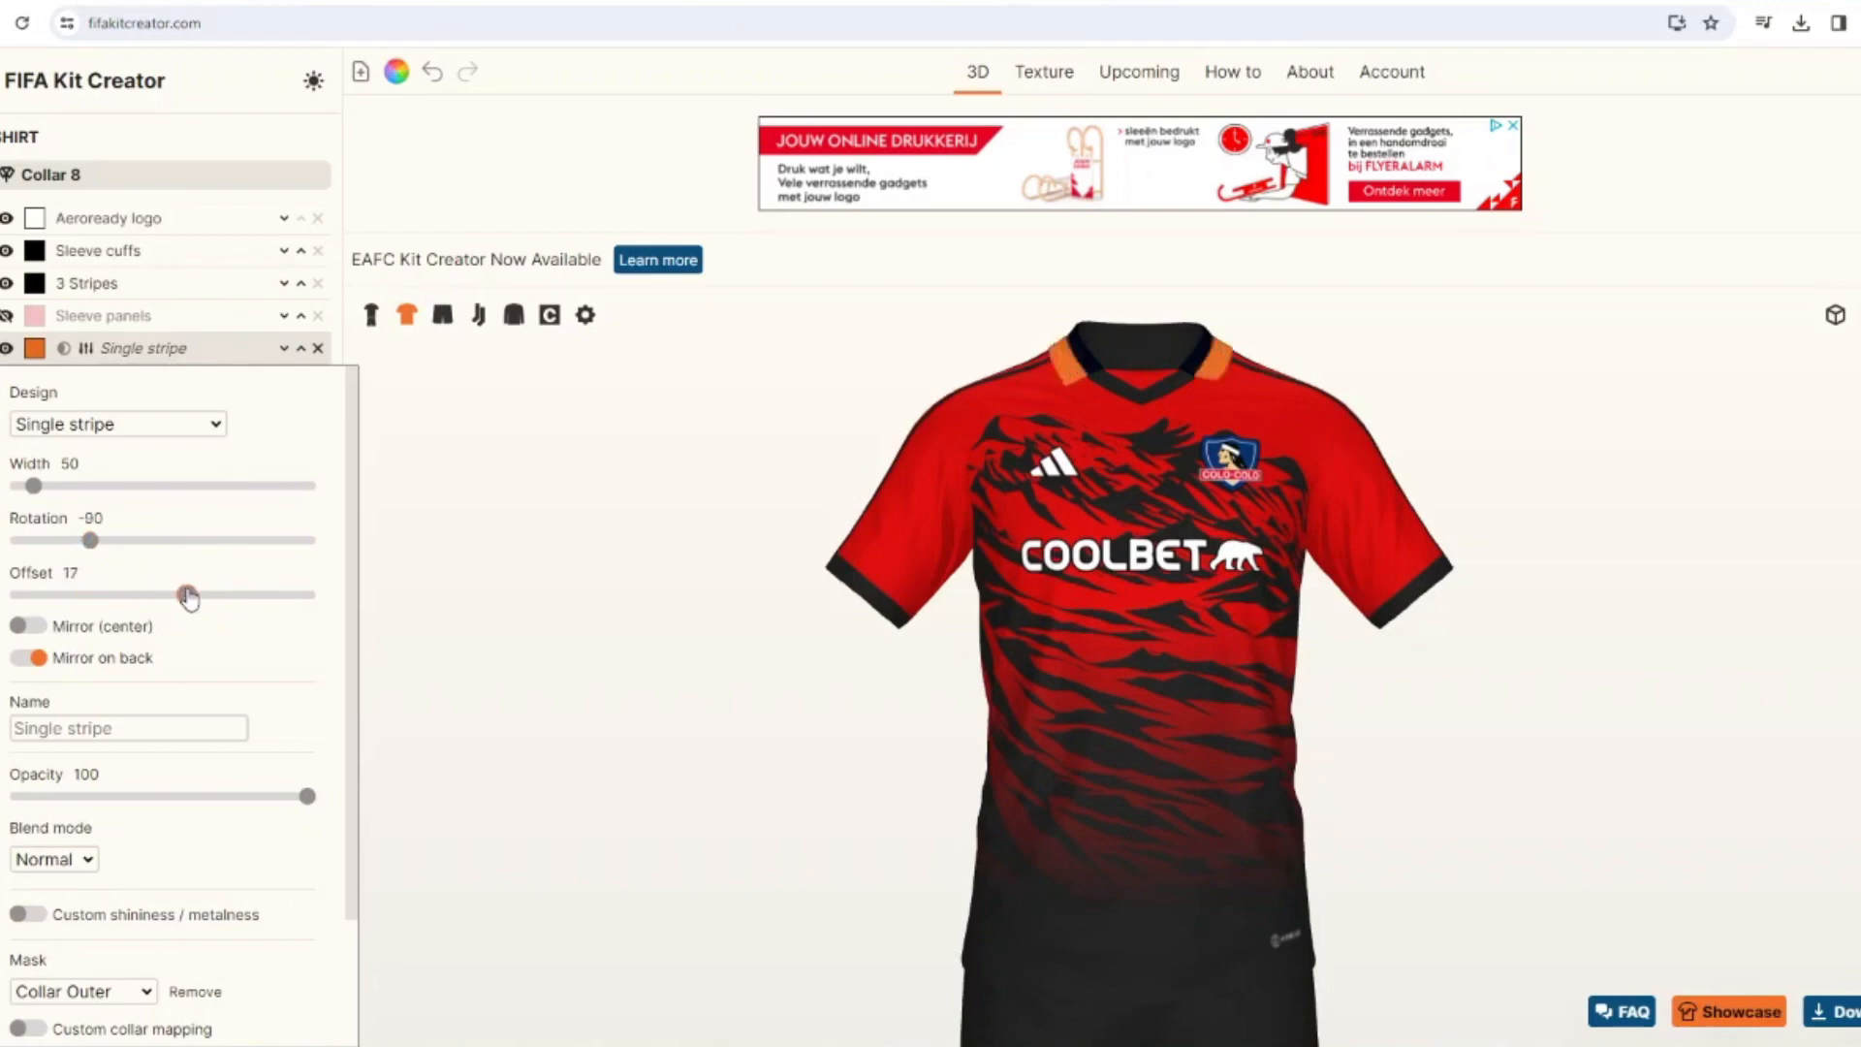
pyautogui.click(36, 349)
pyautogui.click(900, 456)
pyautogui.click(1111, 669)
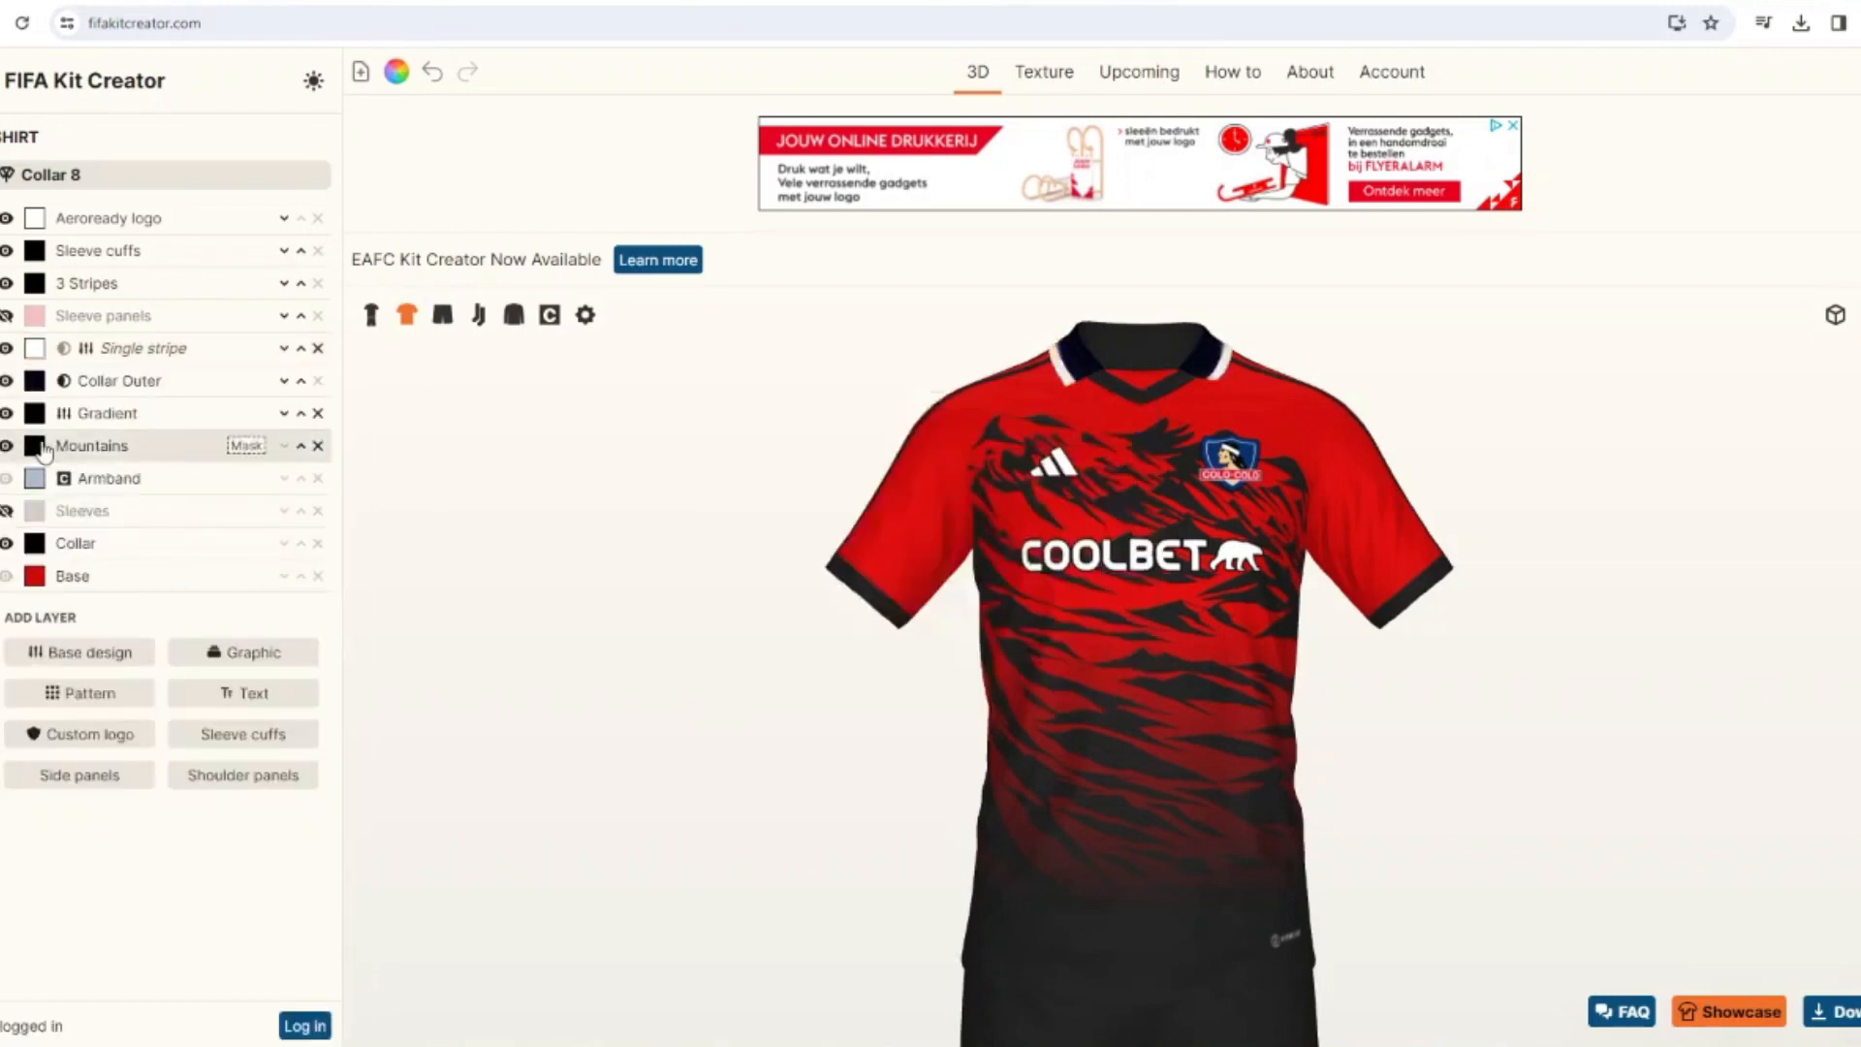
# Recolor the shirt's Collar Outer layer black.
pyautogui.click(35, 381)
pyautogui.click(736, 457)
pyautogui.click(1105, 669)
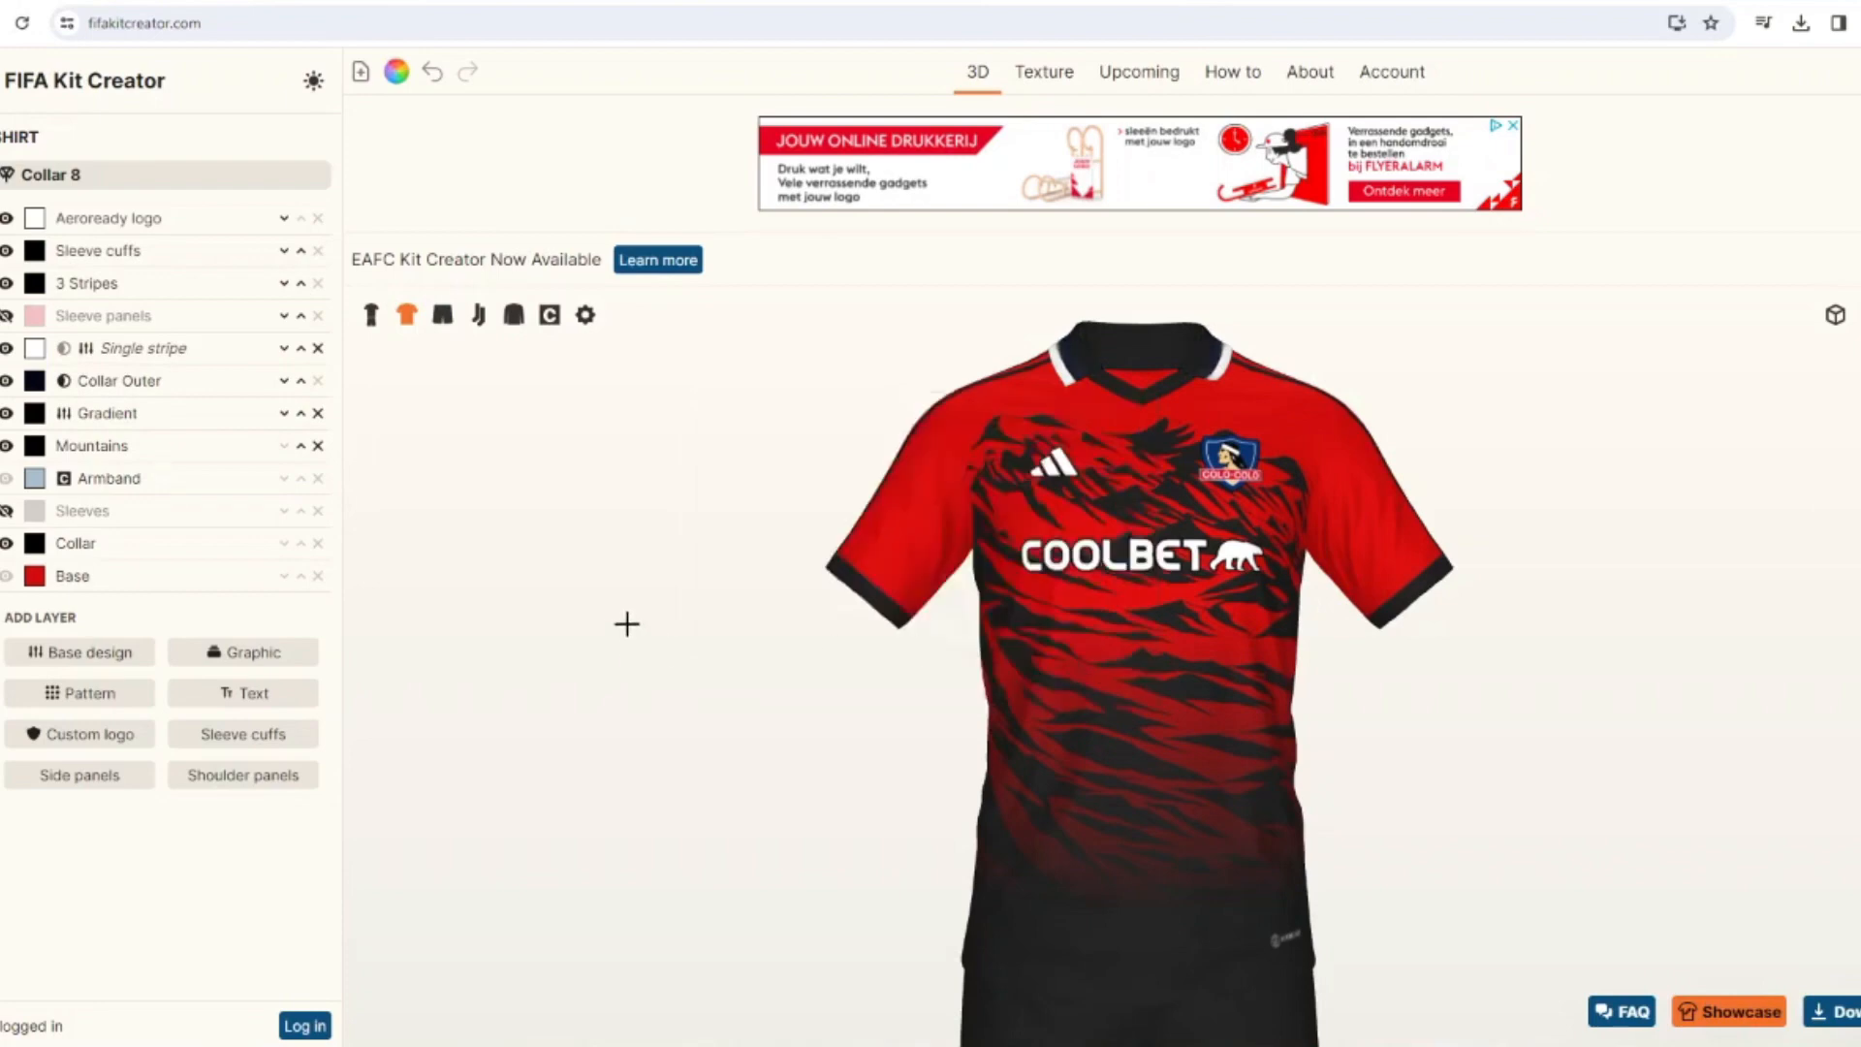
# Set the Single stripe's width to 27 and fine-tune its offset so it forms a thin white edge on the collar.
pyautogui.click(155, 349)
pyautogui.moveTo(60, 496); pyautogui.dragTo(26, 493)
pyautogui.click(111, 568)
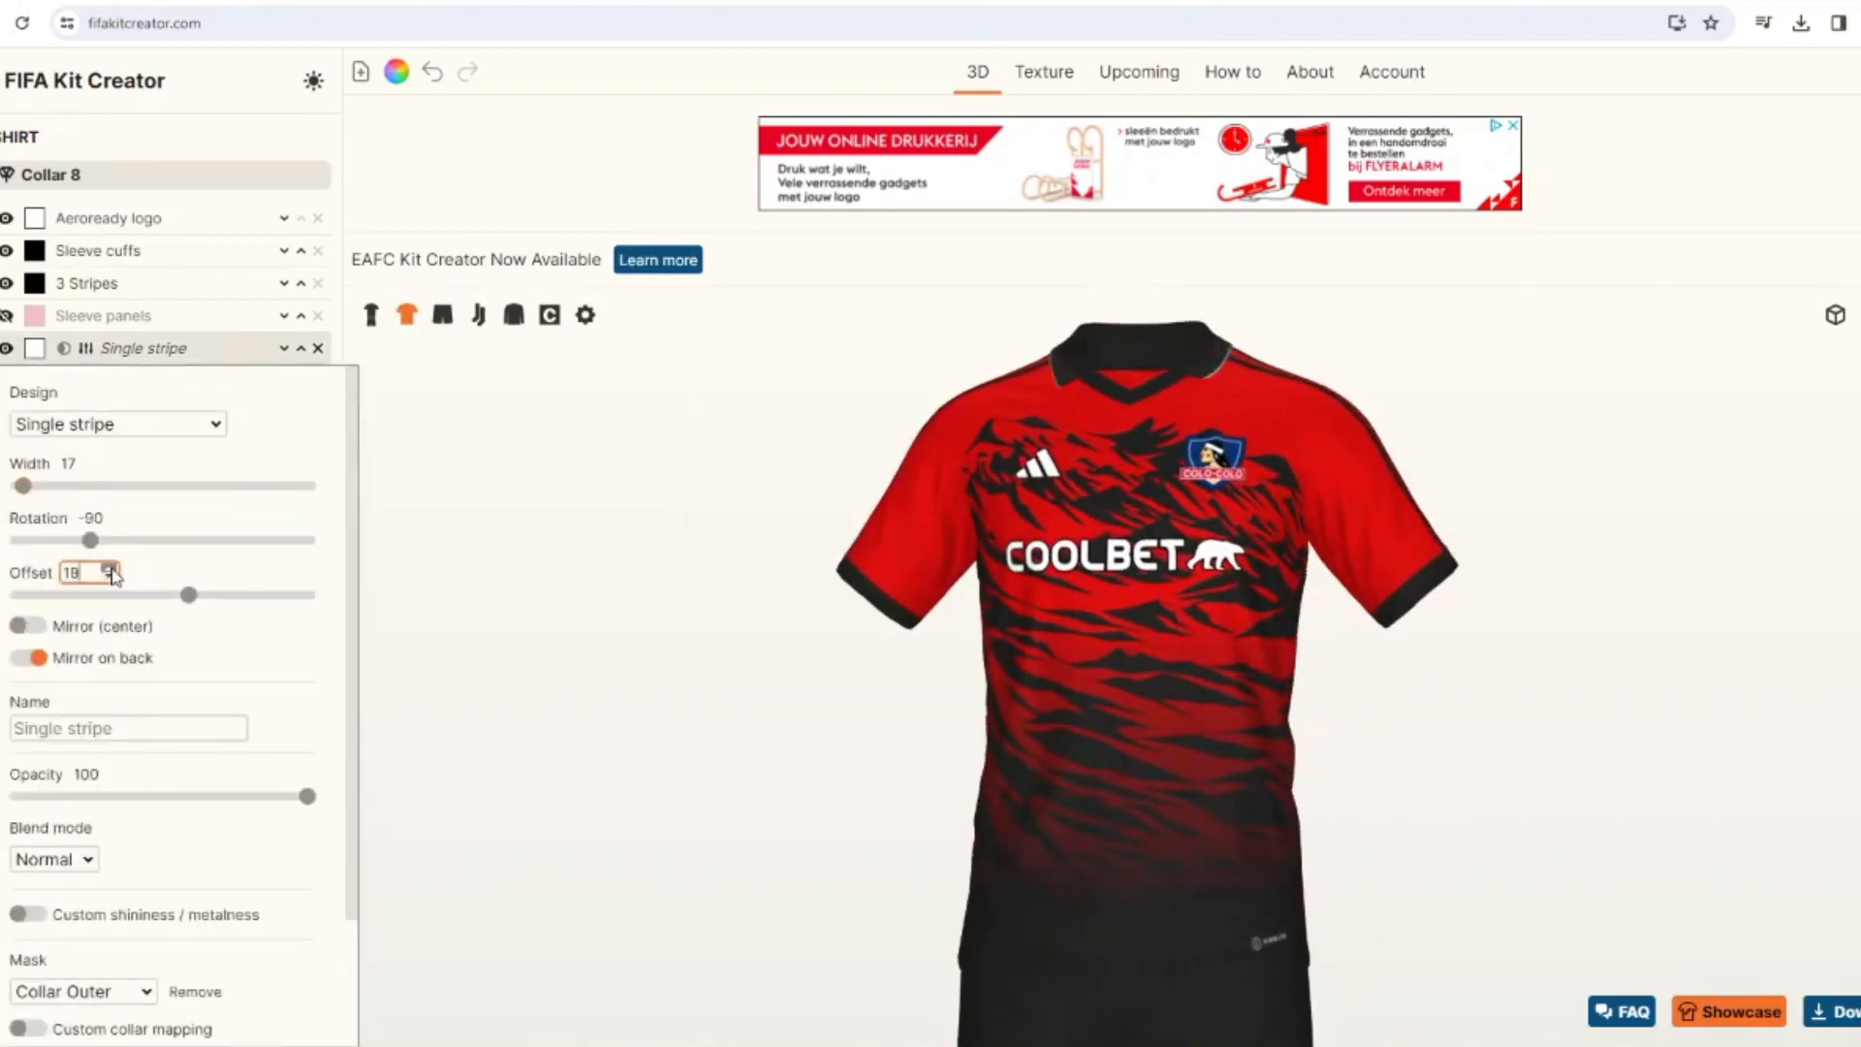
pyautogui.click(112, 568)
pyautogui.click(111, 567)
pyautogui.click(111, 568)
pyautogui.click(112, 568)
pyautogui.click(109, 468)
pyautogui.click(108, 468)
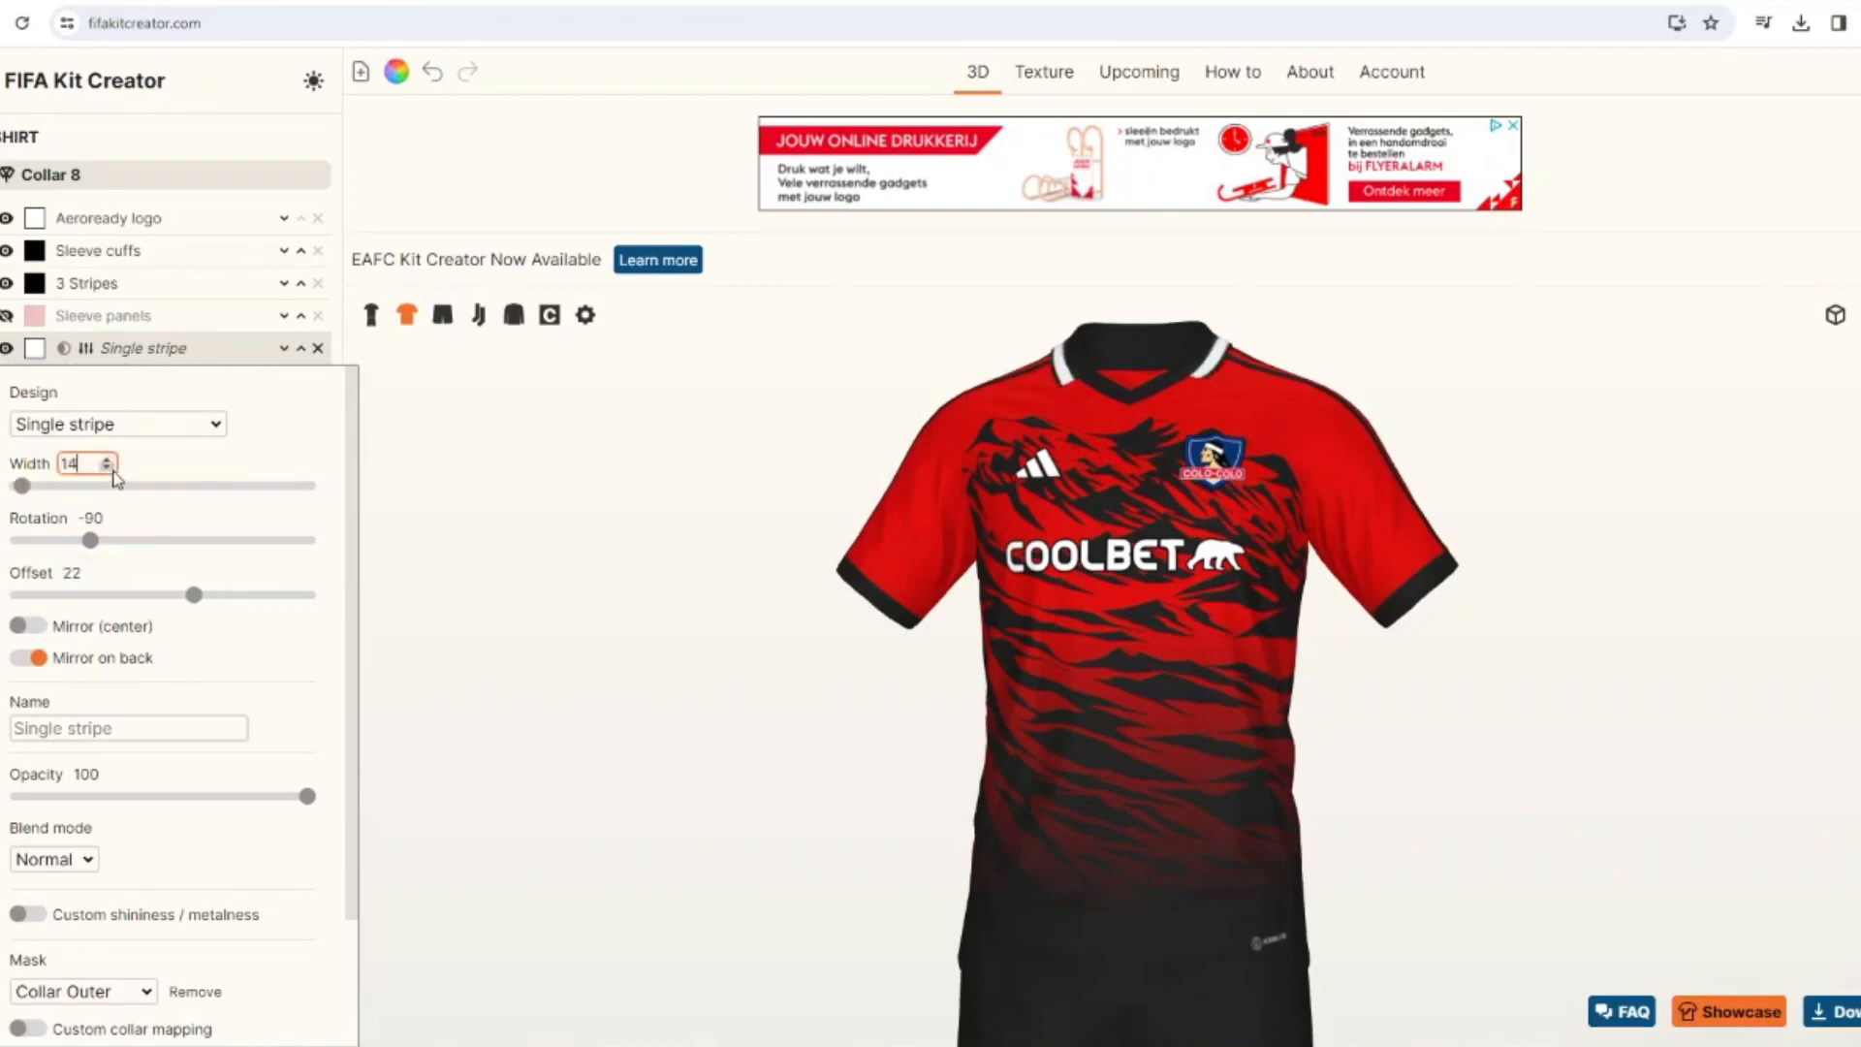
pyautogui.click(109, 468)
pyautogui.click(109, 468)
pyautogui.click(109, 468)
pyautogui.moveTo(20, 485); pyautogui.dragTo(33, 490)
pyautogui.click(109, 579)
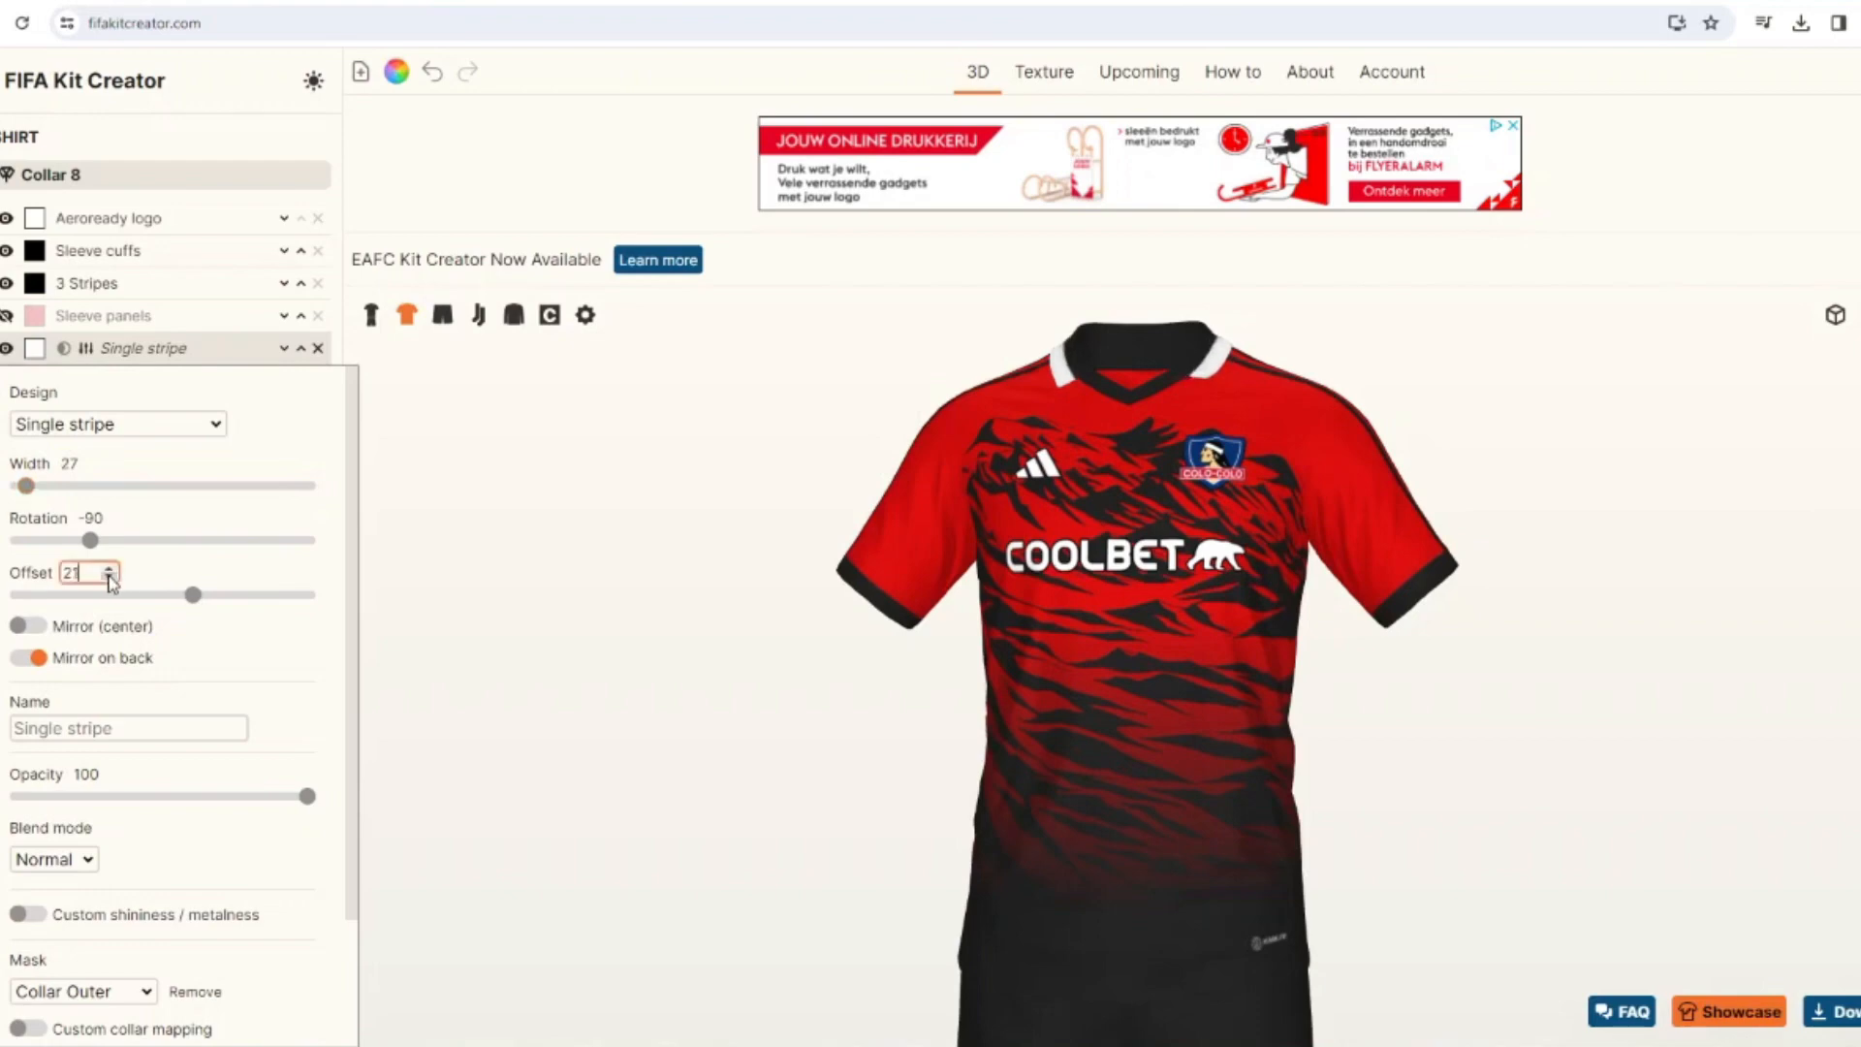
pyautogui.click(109, 579)
pyautogui.click(109, 578)
pyautogui.click(110, 578)
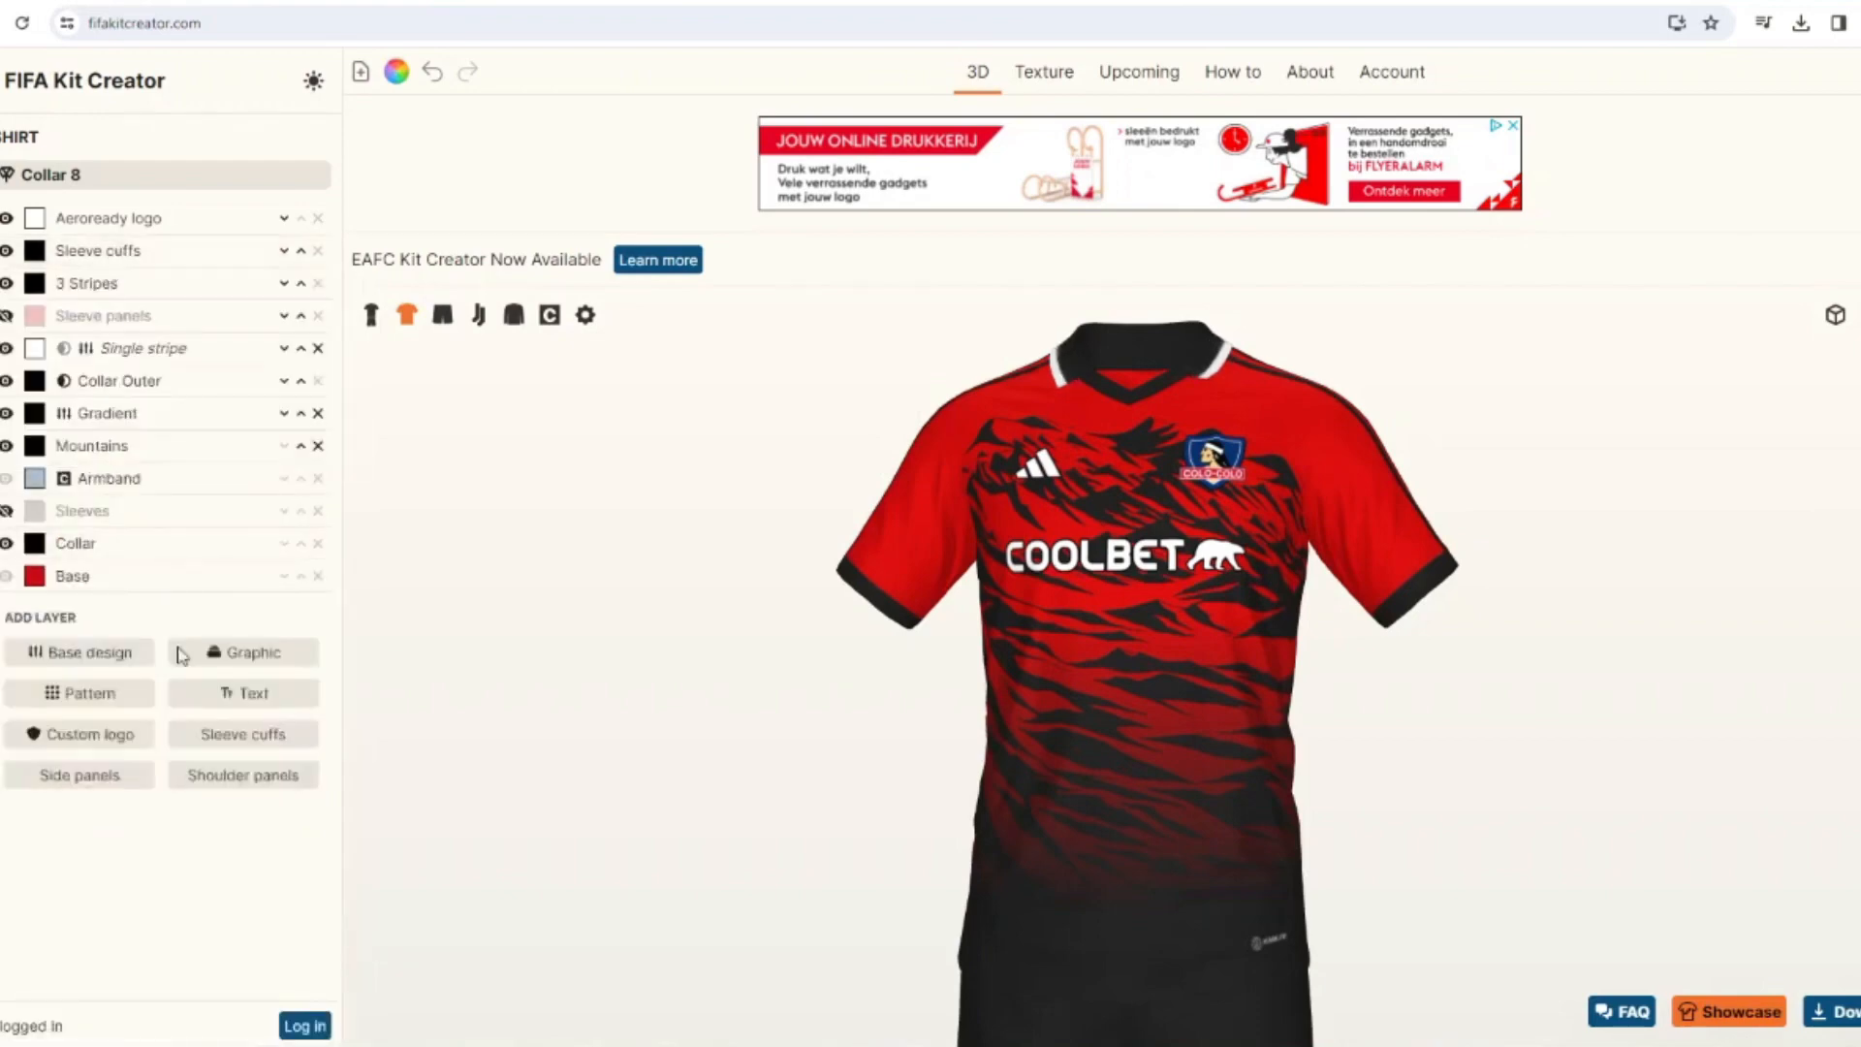
# Add a new Sleeve cuffs layer to the shirt and set its mode to Piping.
pyautogui.click(244, 734)
pyautogui.click(61, 301)
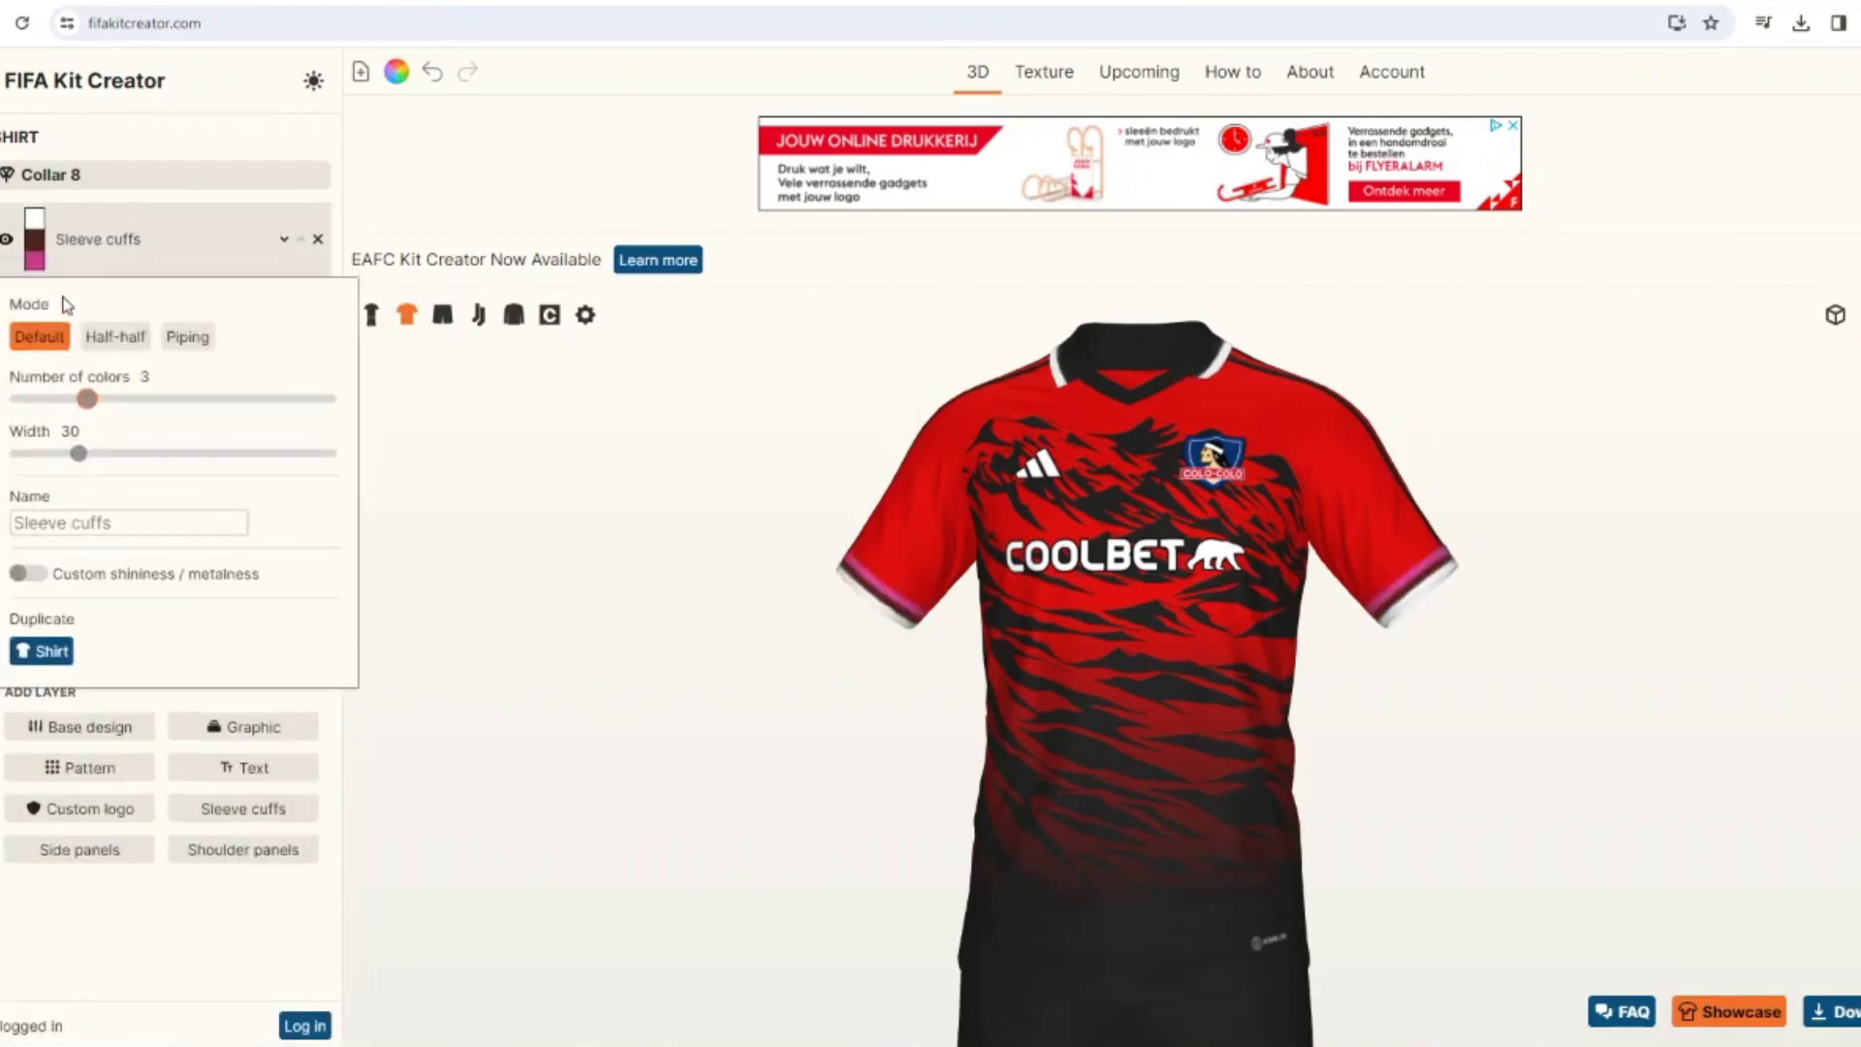
pyautogui.click(173, 341)
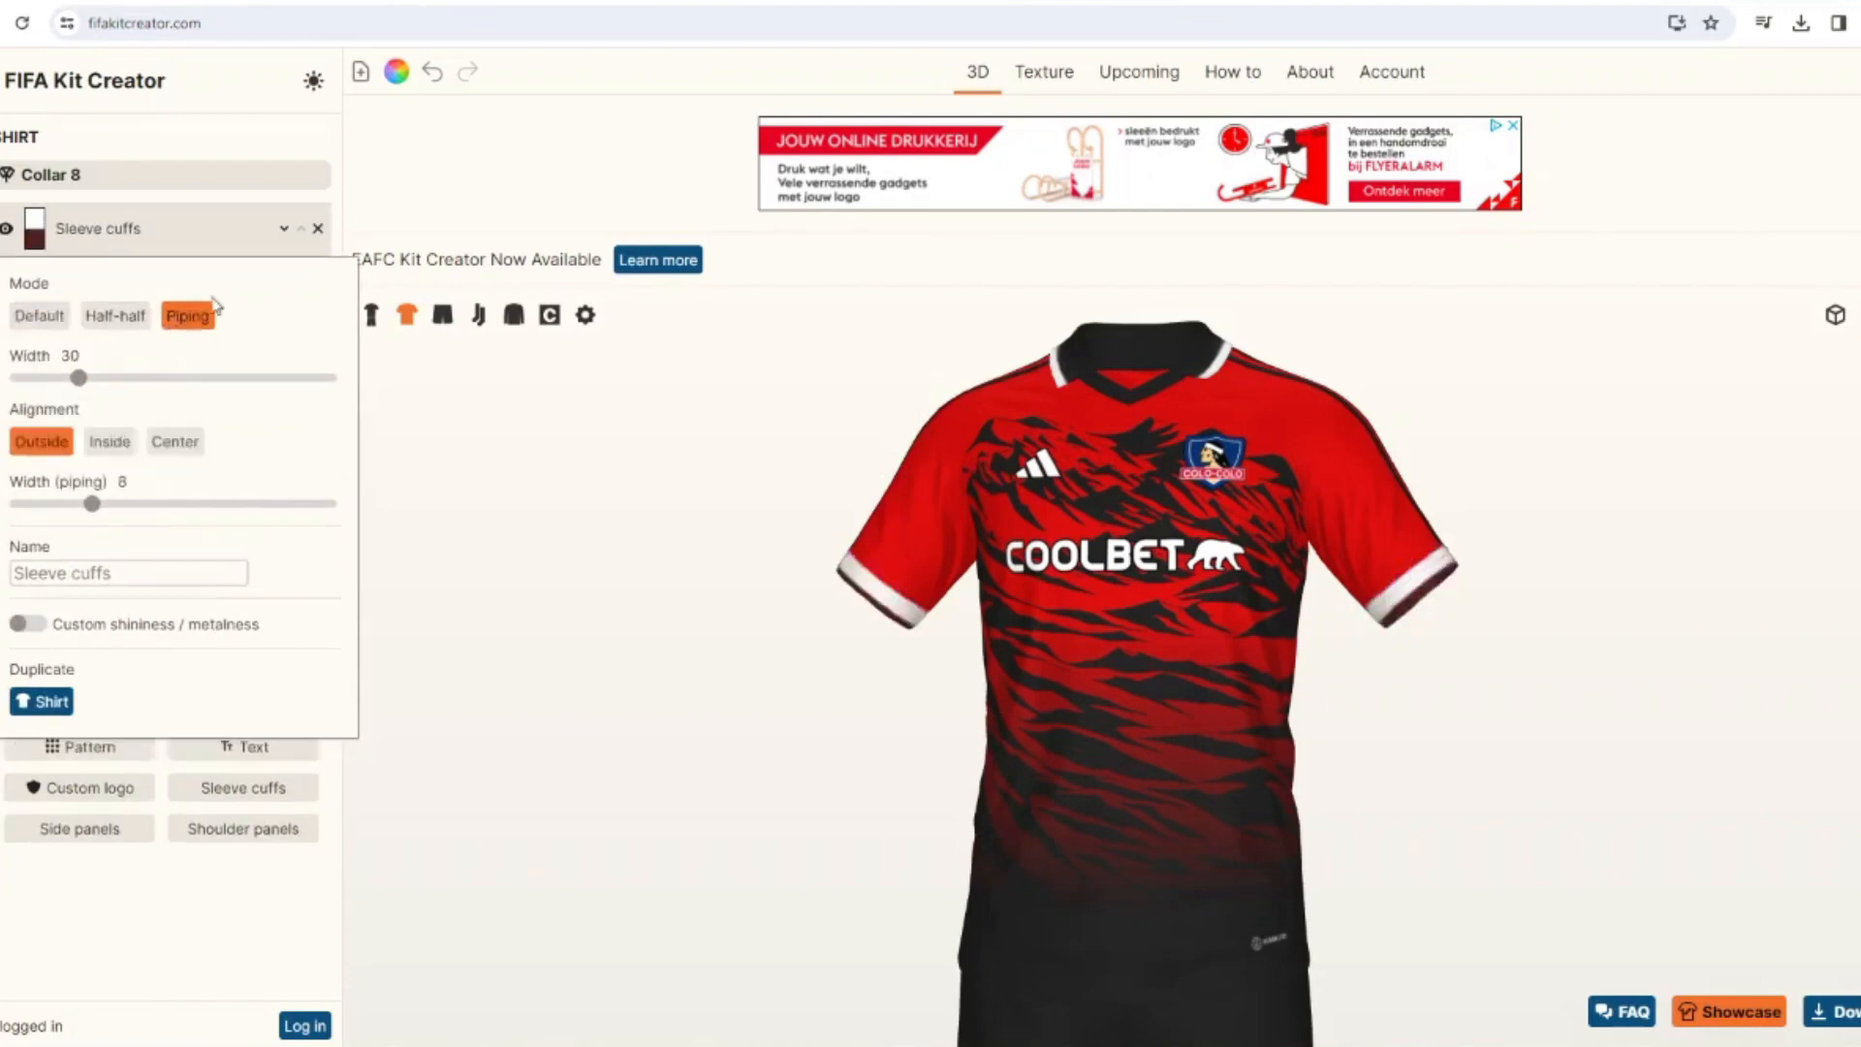
# Color the new sleeve cuffs' piping white and their main color black.
pyautogui.click(35, 238)
pyautogui.click(904, 454)
pyautogui.click(1109, 673)
pyautogui.click(36, 219)
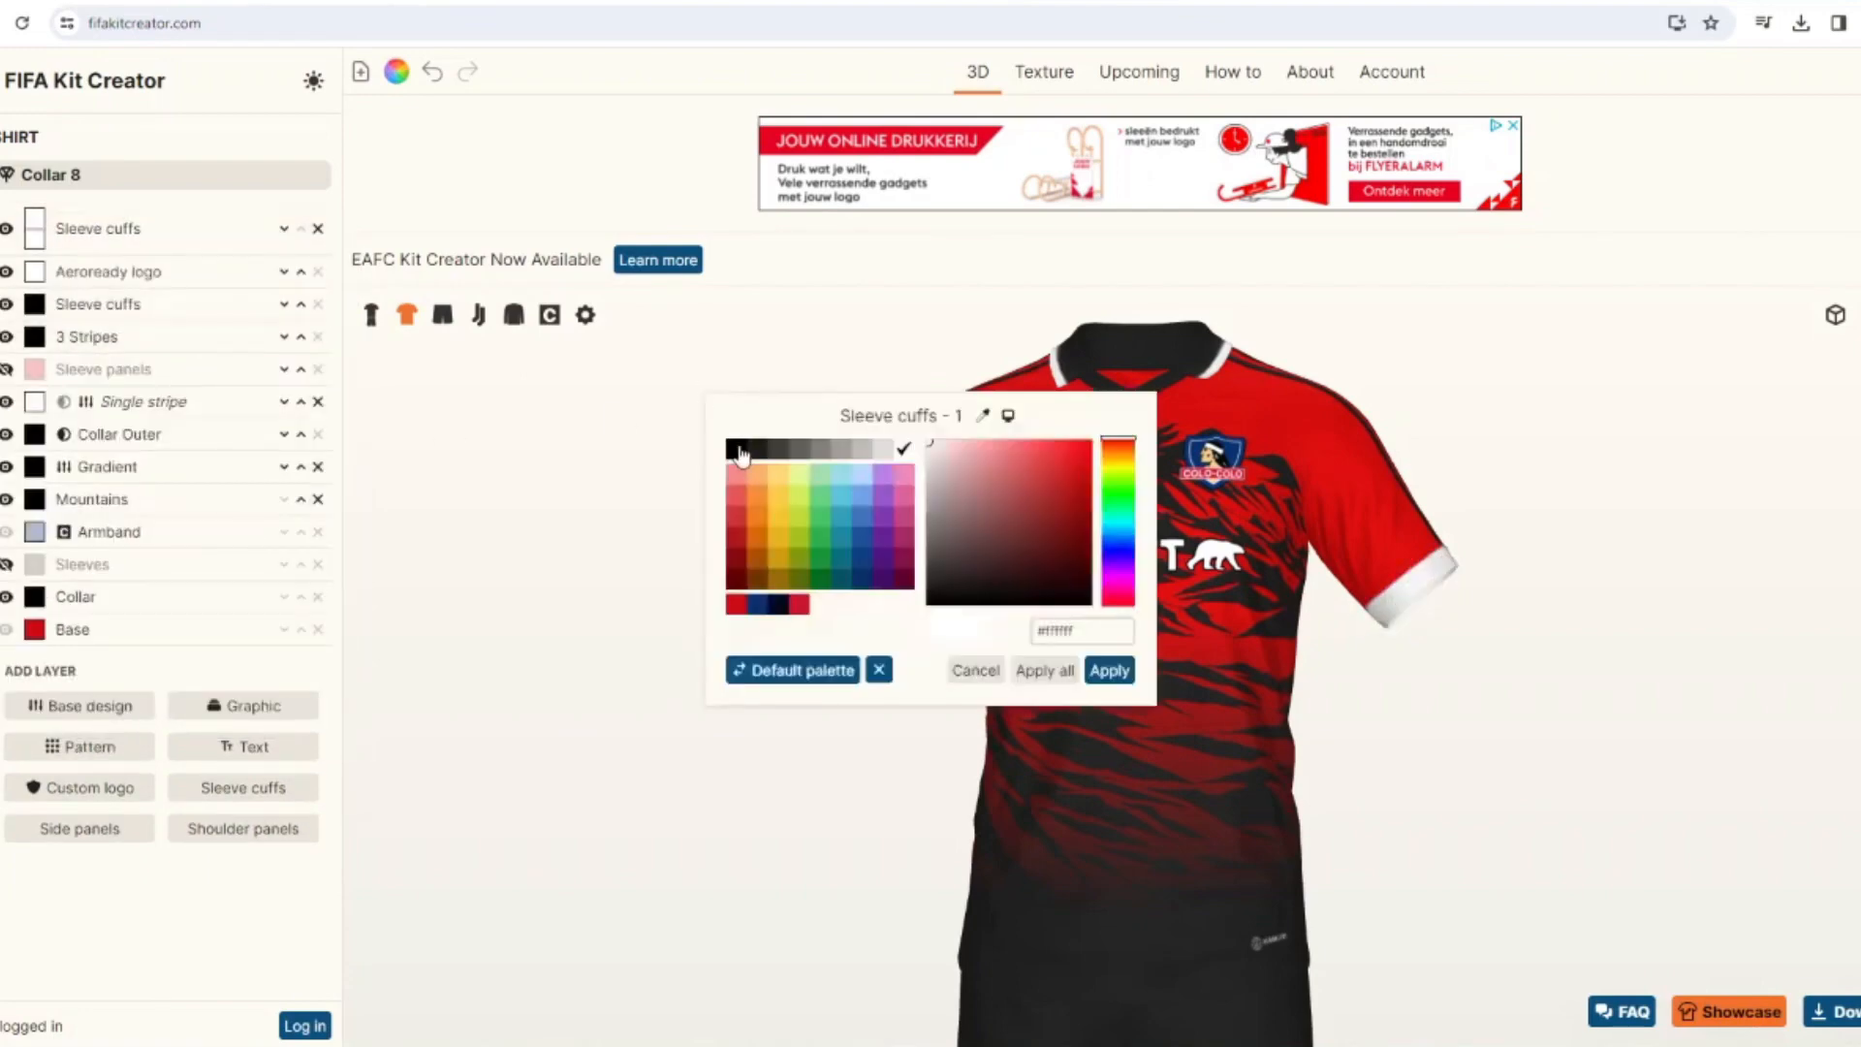
pyautogui.click(737, 450)
pyautogui.click(1106, 671)
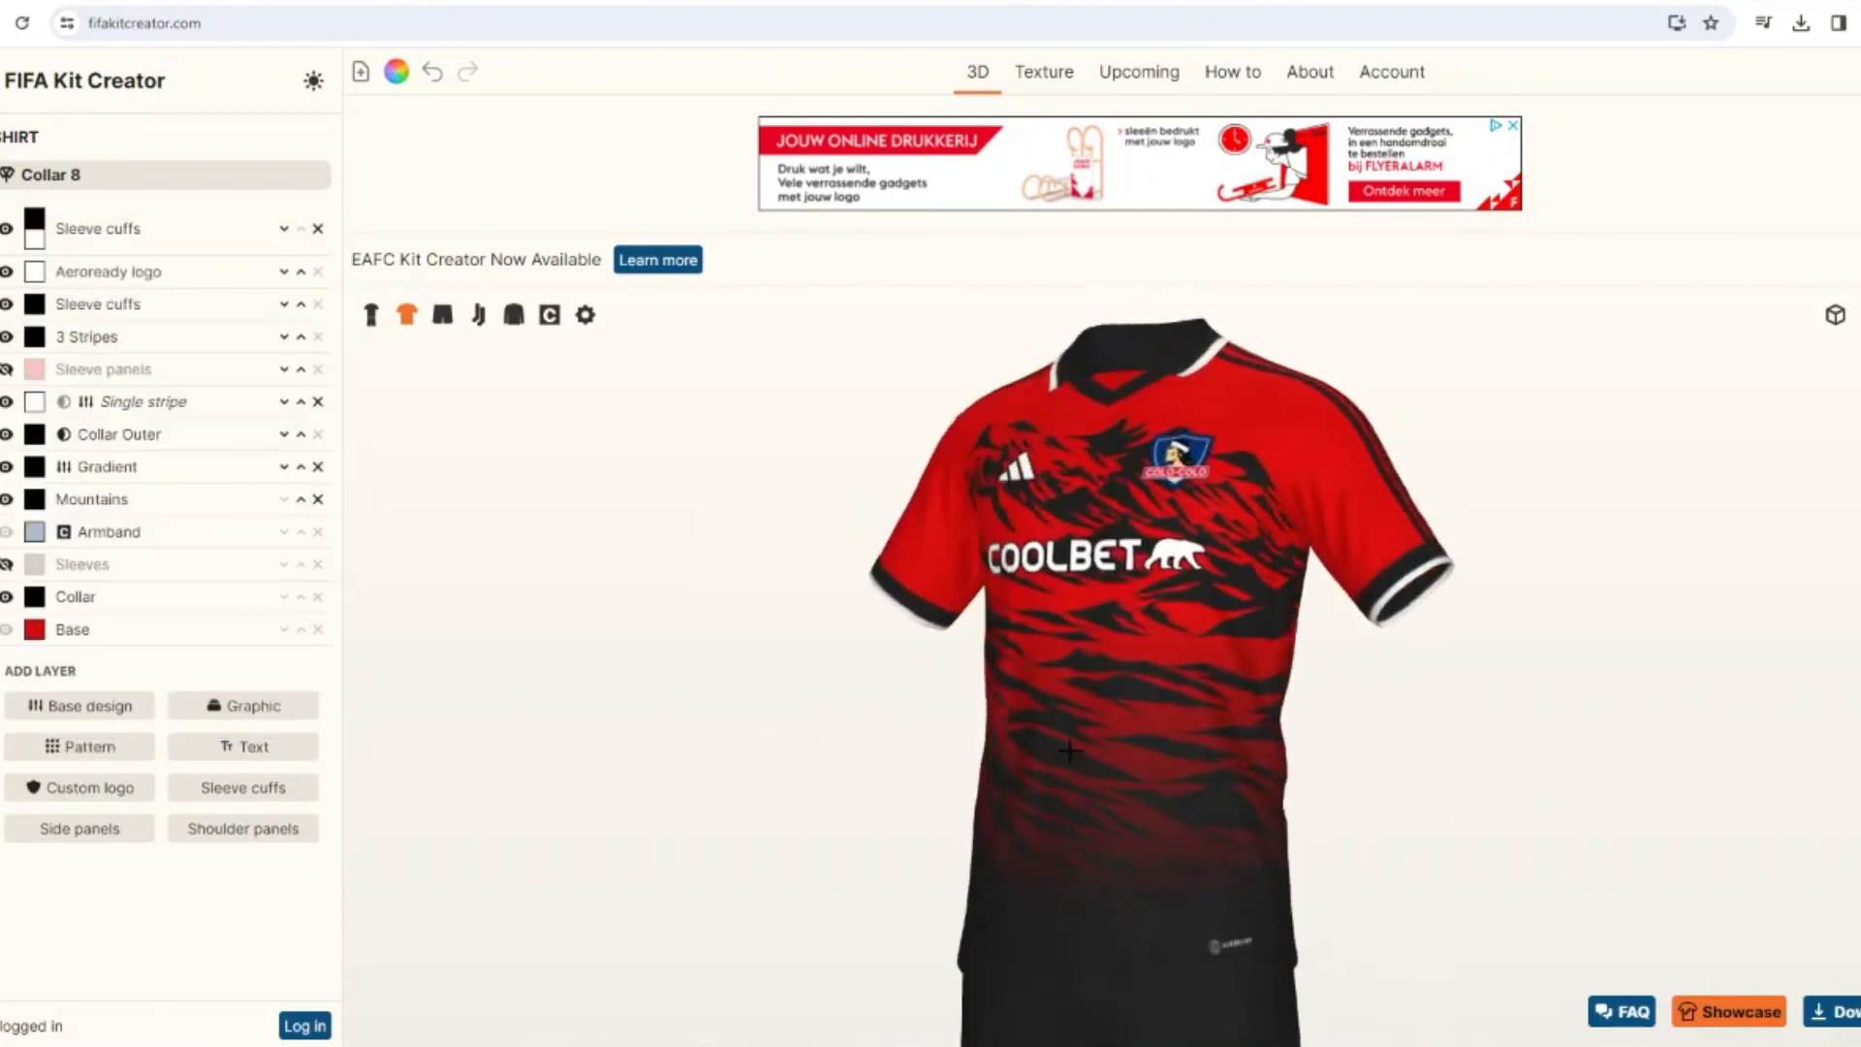
# Show the full kit and recolor the socks' Base layer black.
pyautogui.click(367, 315)
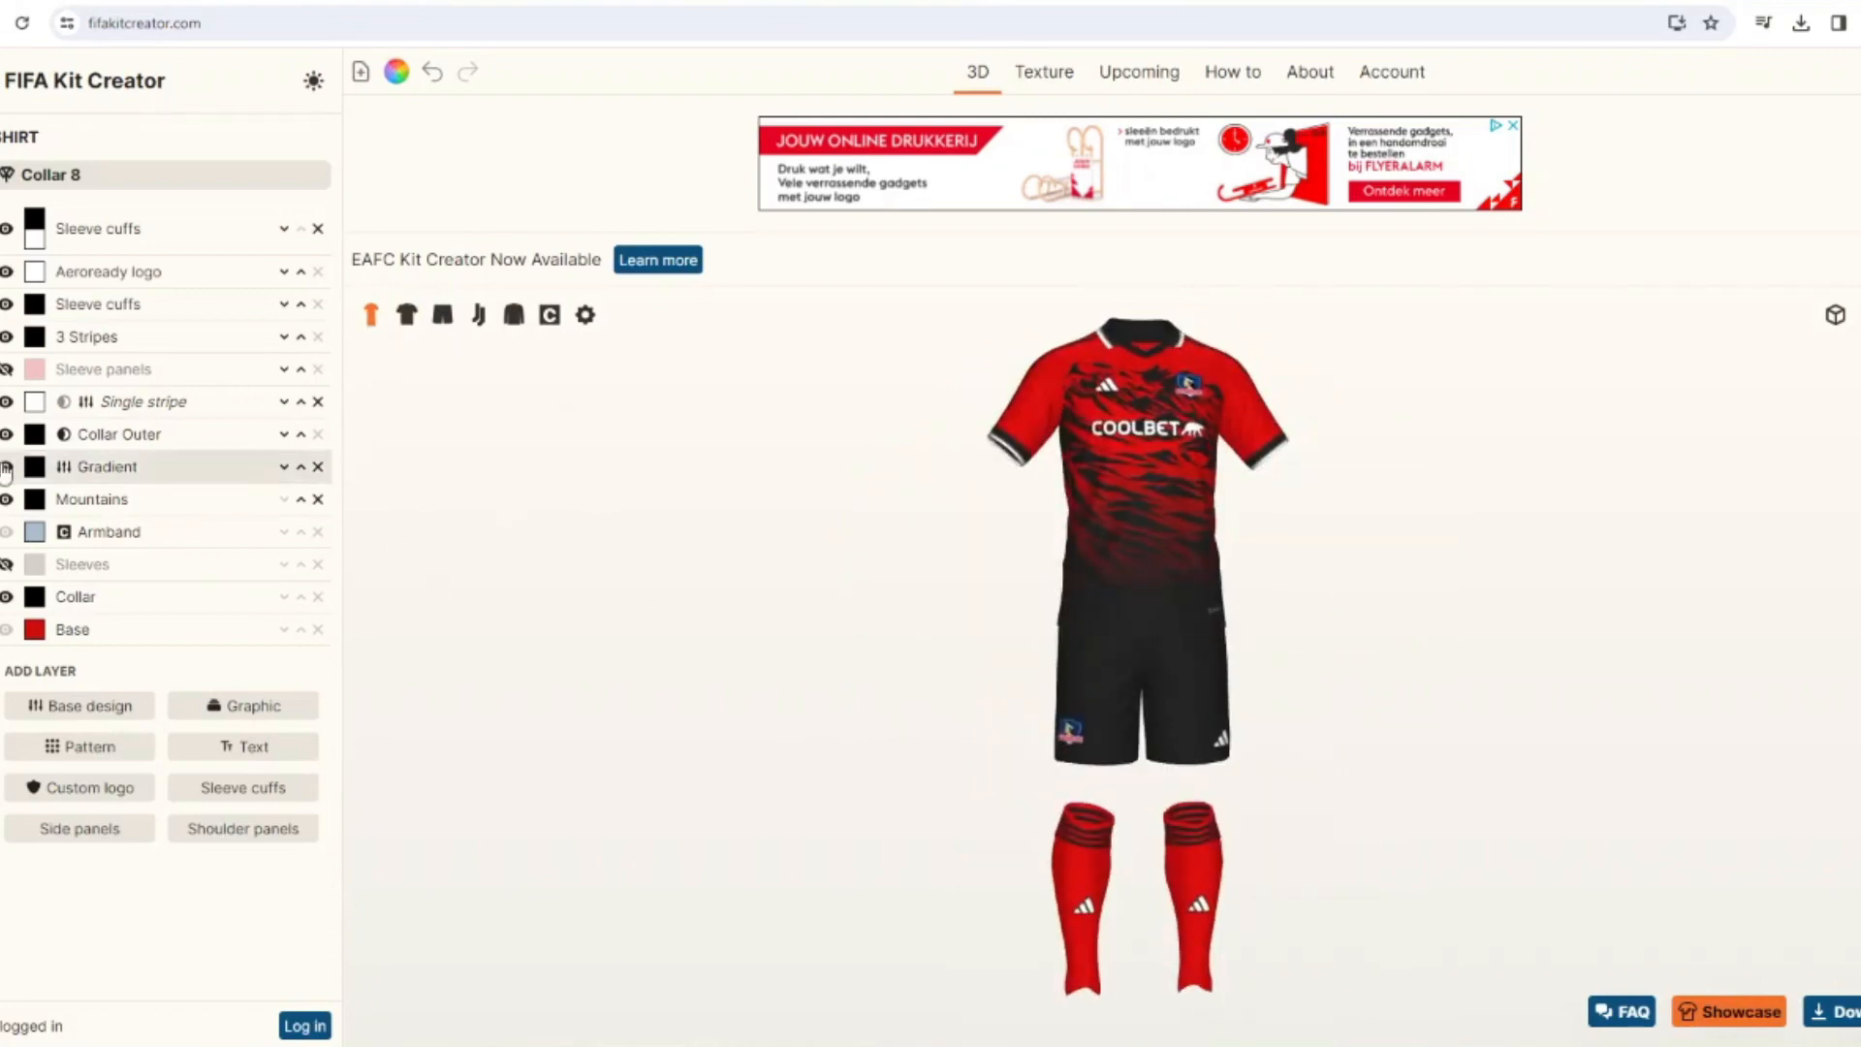
pyautogui.click(2, 320)
pyautogui.click(36, 210)
pyautogui.click(738, 453)
pyautogui.click(1108, 670)
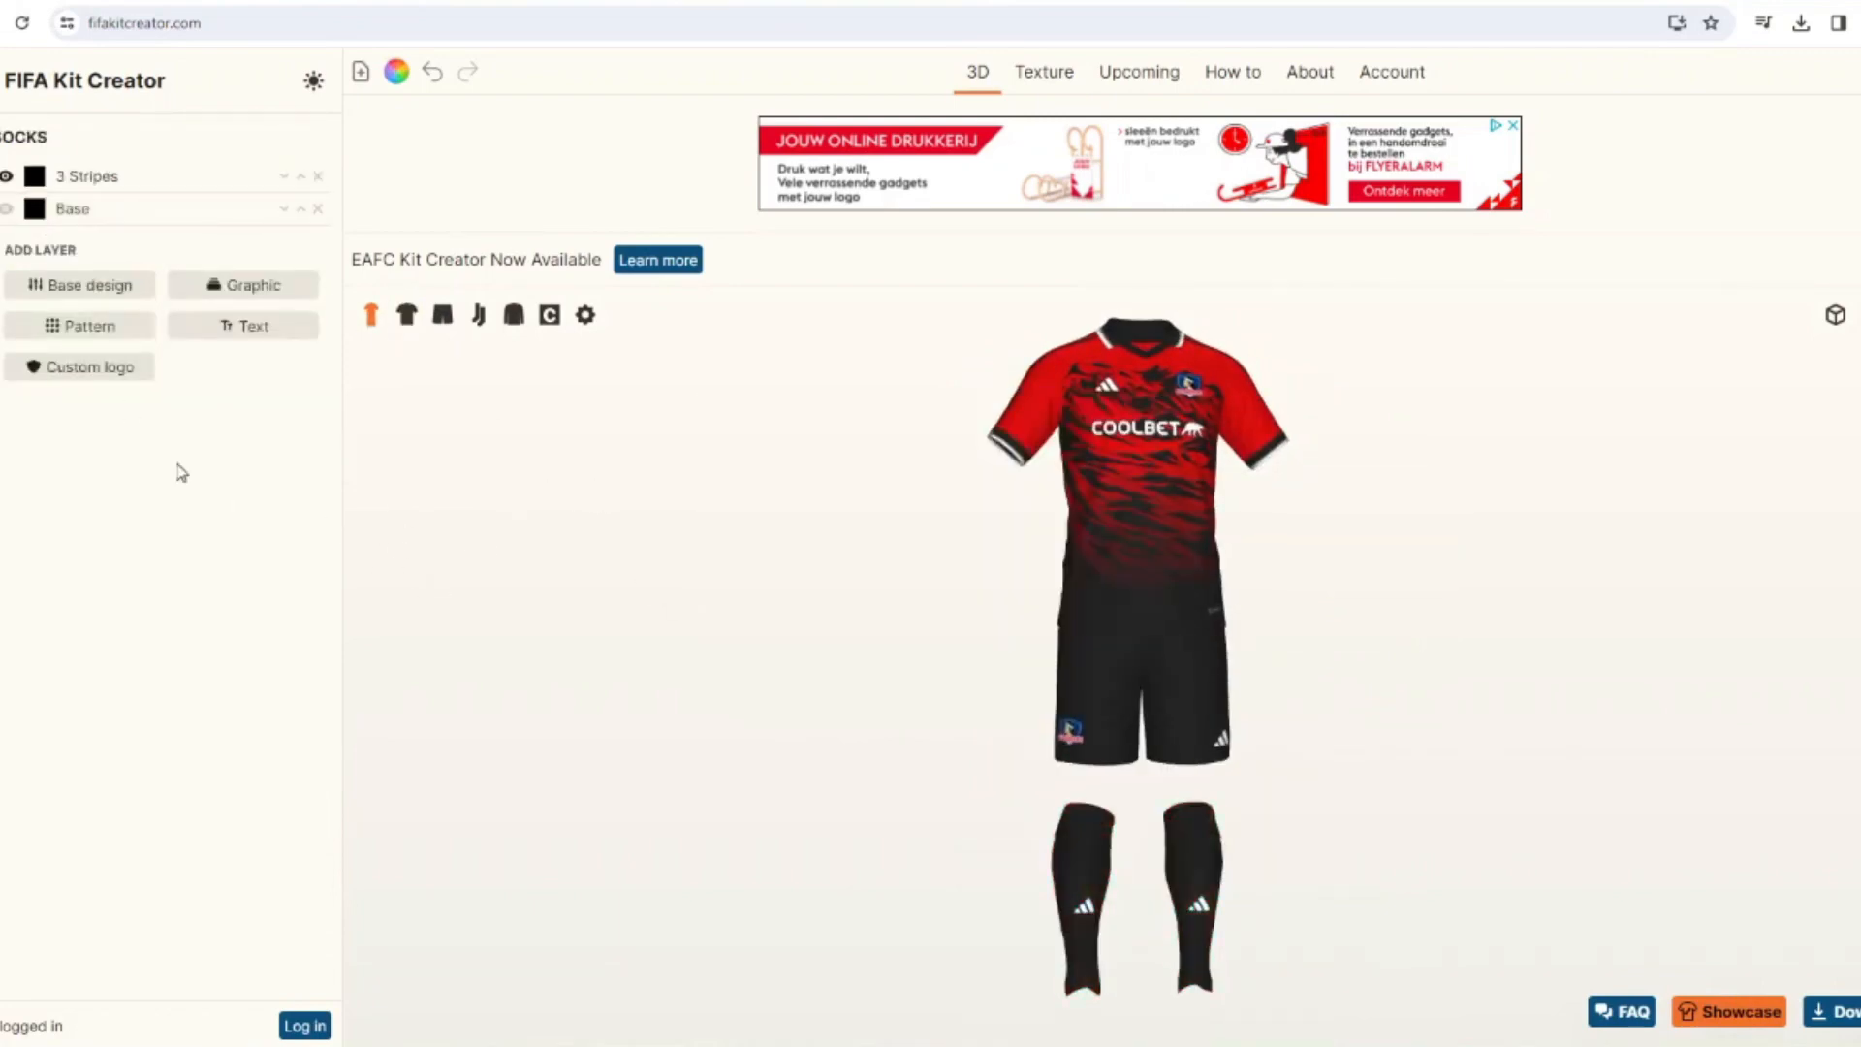
# Recolor the socks' 3 Stripes layer red.
pyautogui.click(35, 175)
pyautogui.click(752, 617)
pyautogui.click(1108, 669)
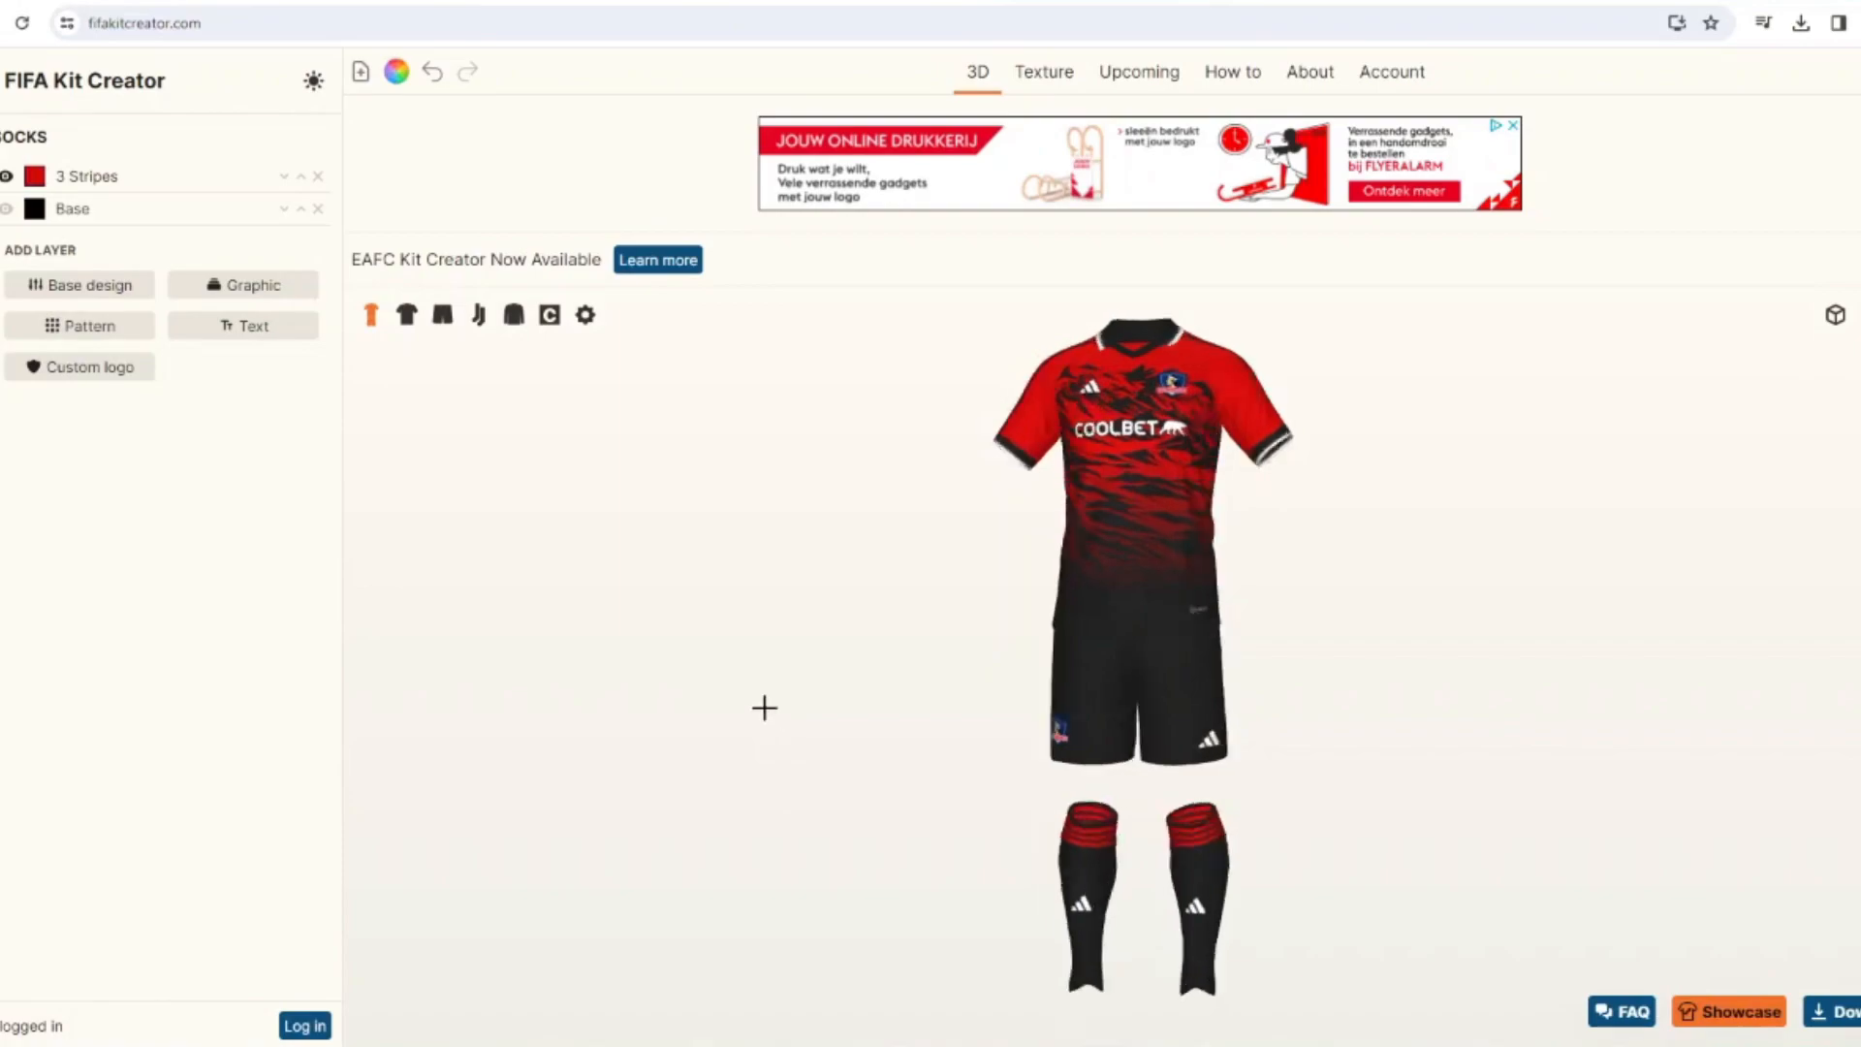